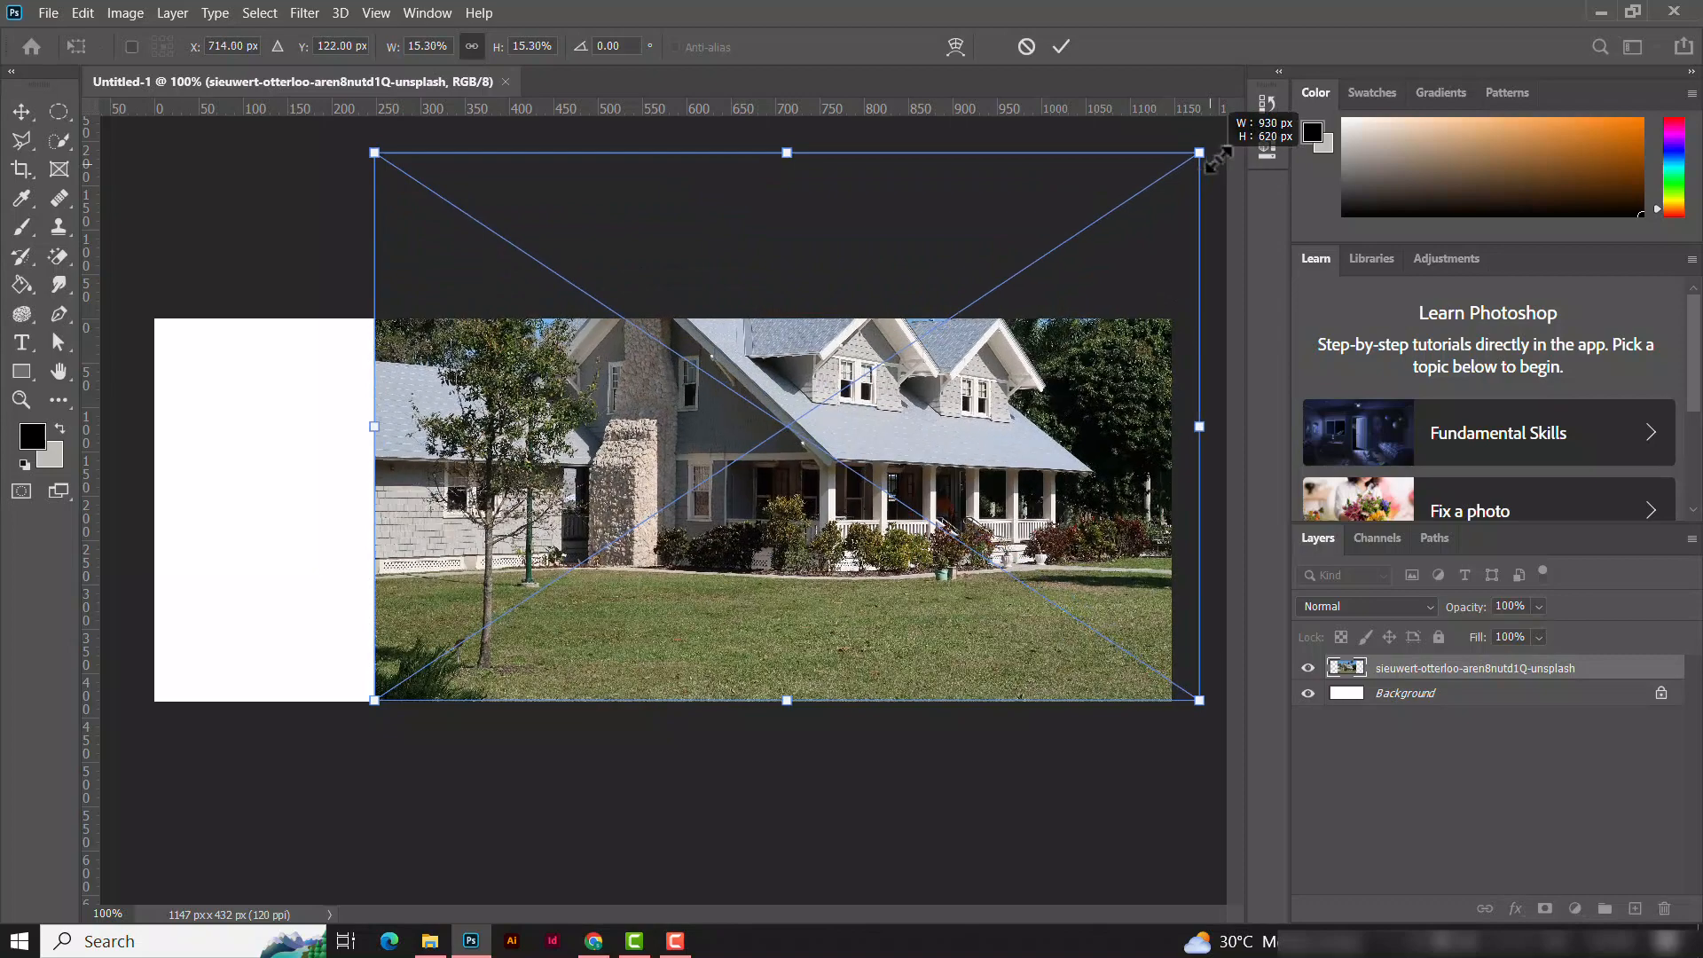
# Step: Align the placed house photo with the canvas's left edge and scale it to about 19.05% so it covers the full width
pyautogui.moveTo(933, 480); pyautogui.dragTo(717, 562)
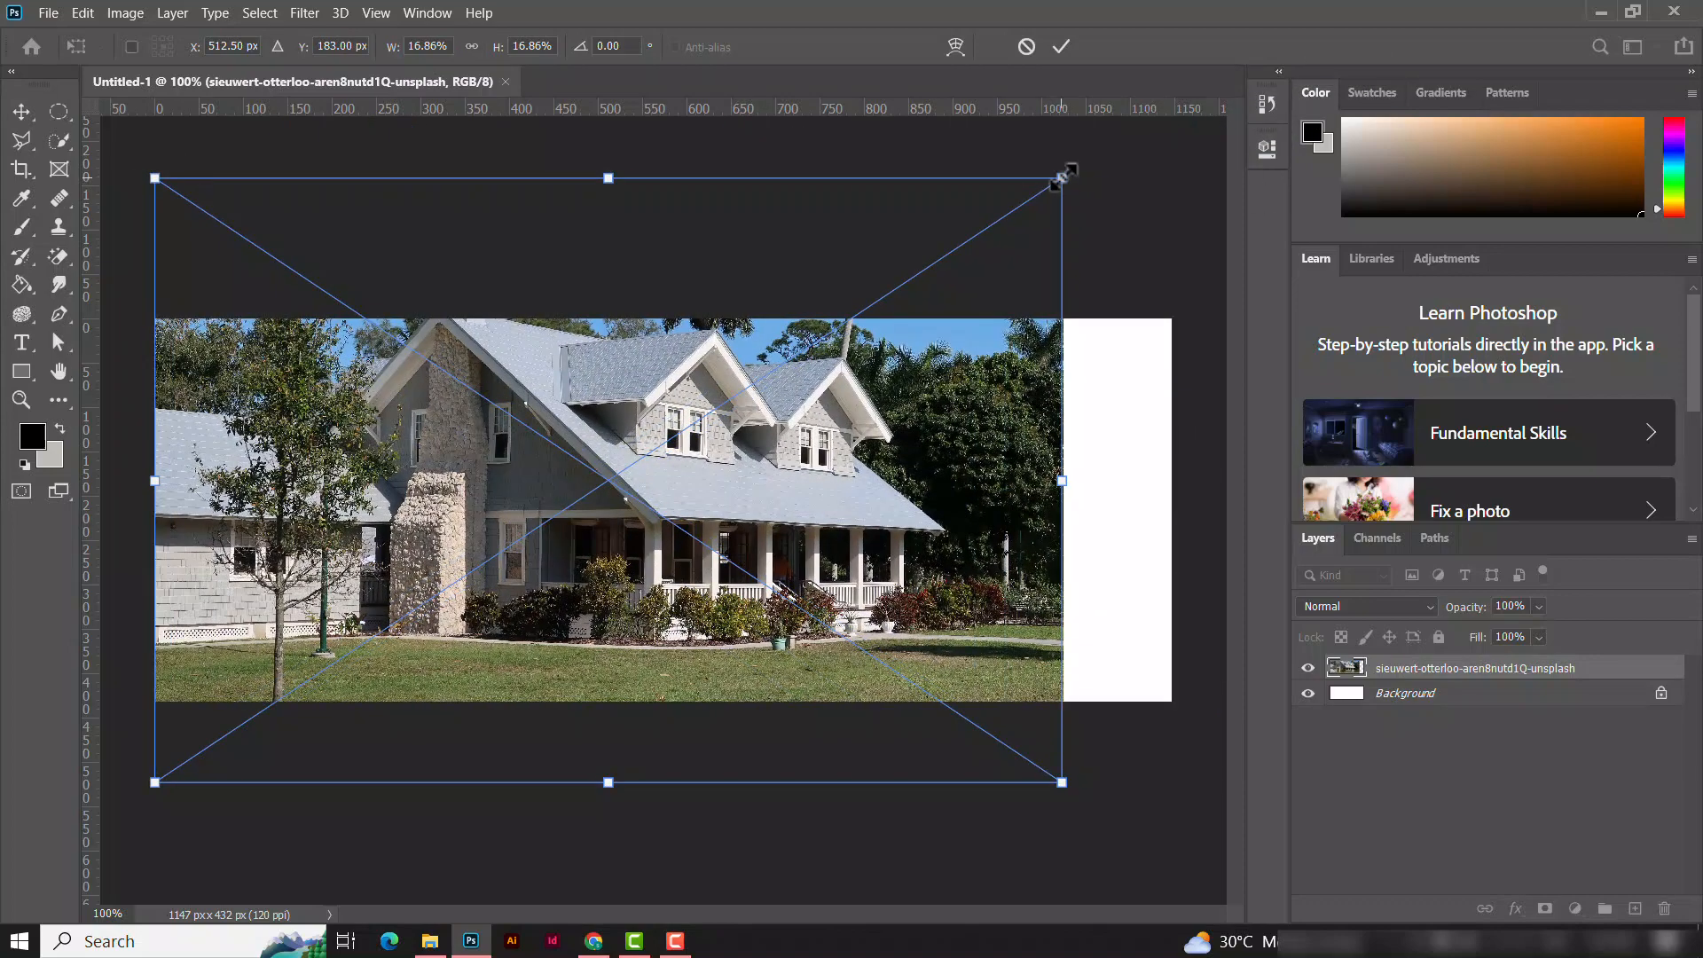
pyautogui.moveTo(1061, 178); pyautogui.dragTo(1195, 89)
pyautogui.moveTo(873, 467); pyautogui.dragTo(870, 510)
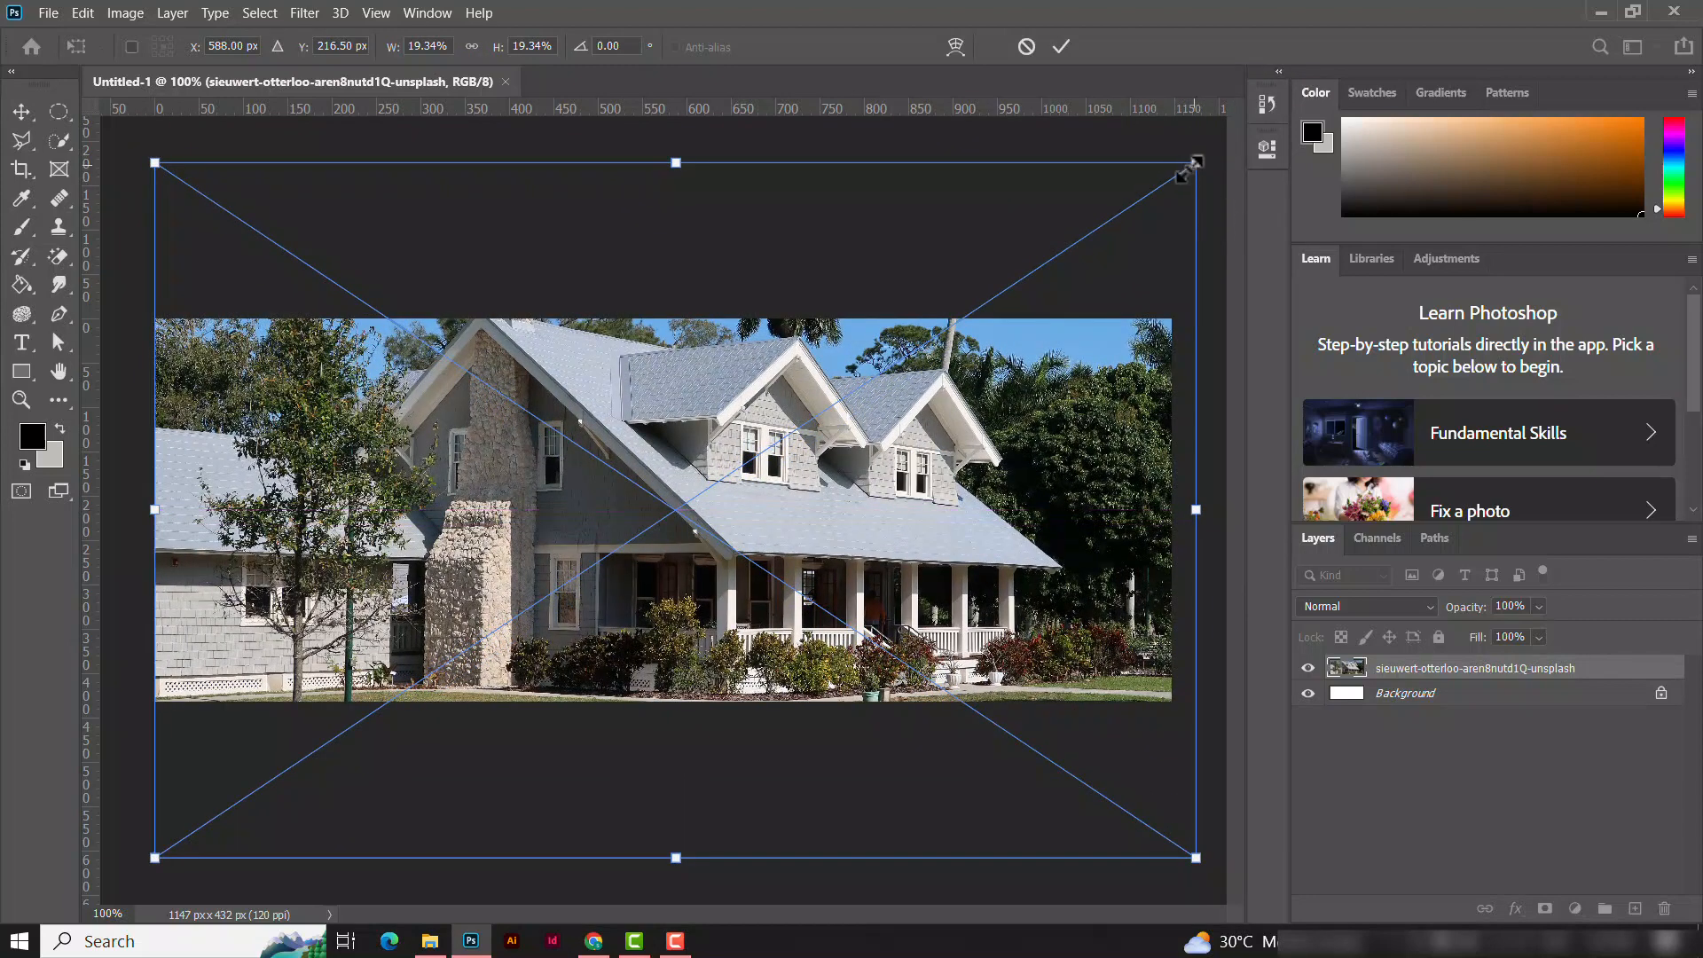
pyautogui.moveTo(1195, 162); pyautogui.dragTo(1179, 173)
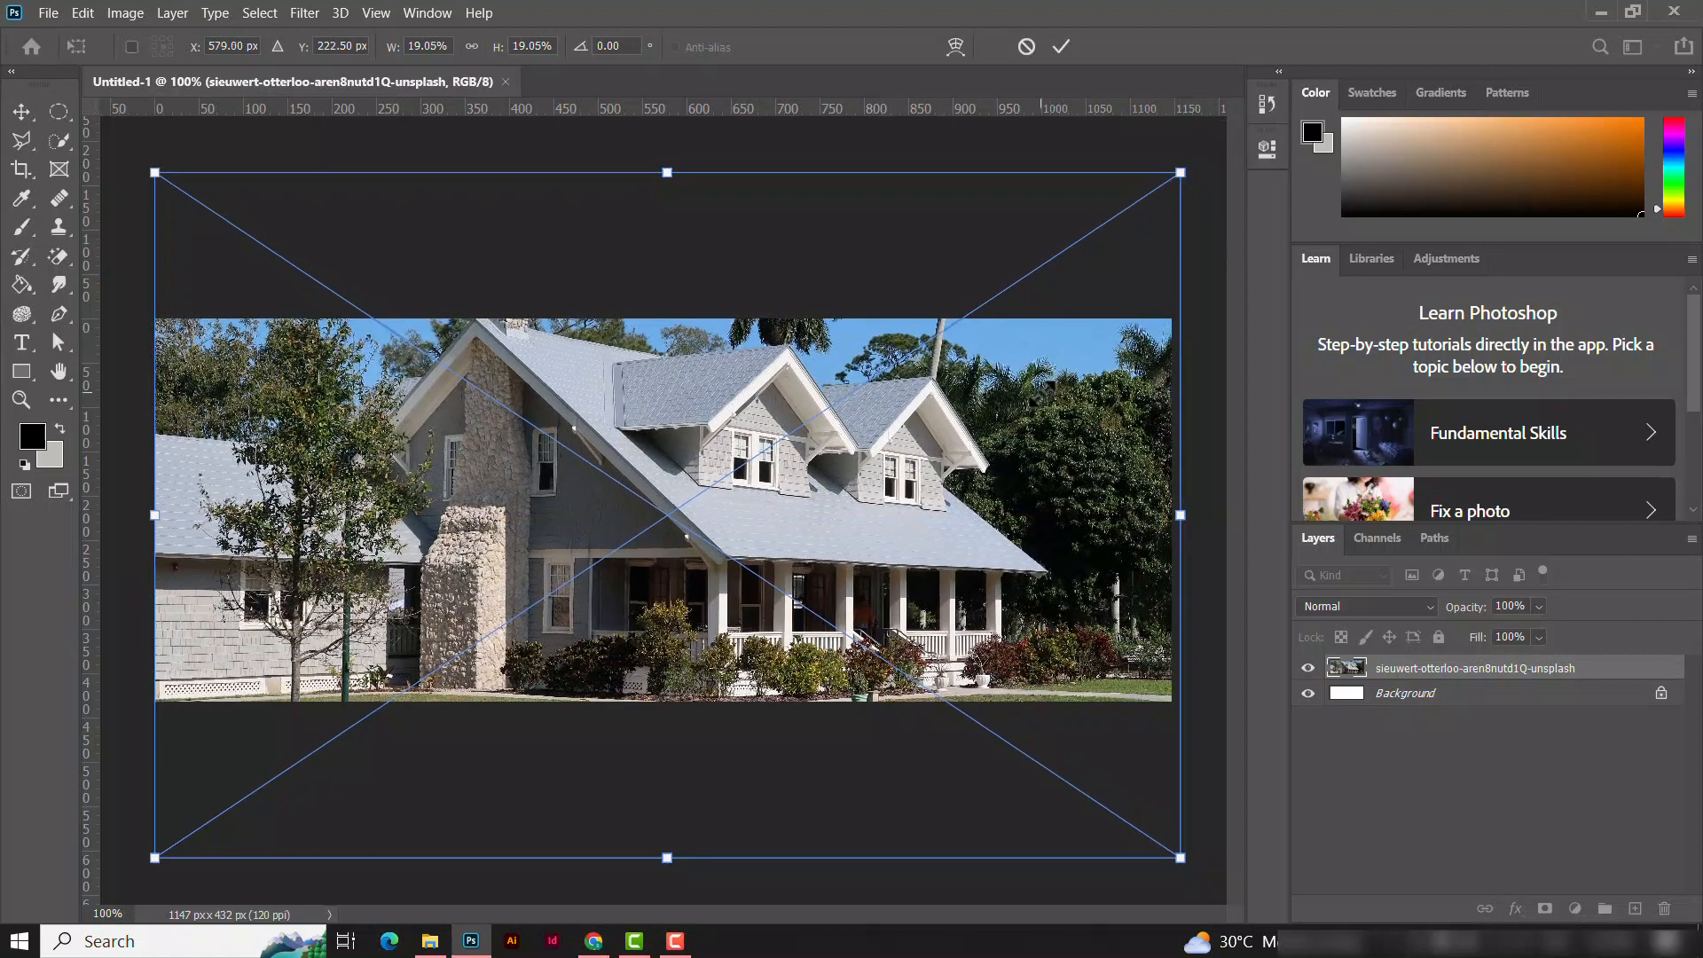
# Step: Nudge the house photo 5 px left and 5 px down, and commit its placement
pyautogui.press('Left')
pyautogui.press('Left')
pyautogui.press('Left')
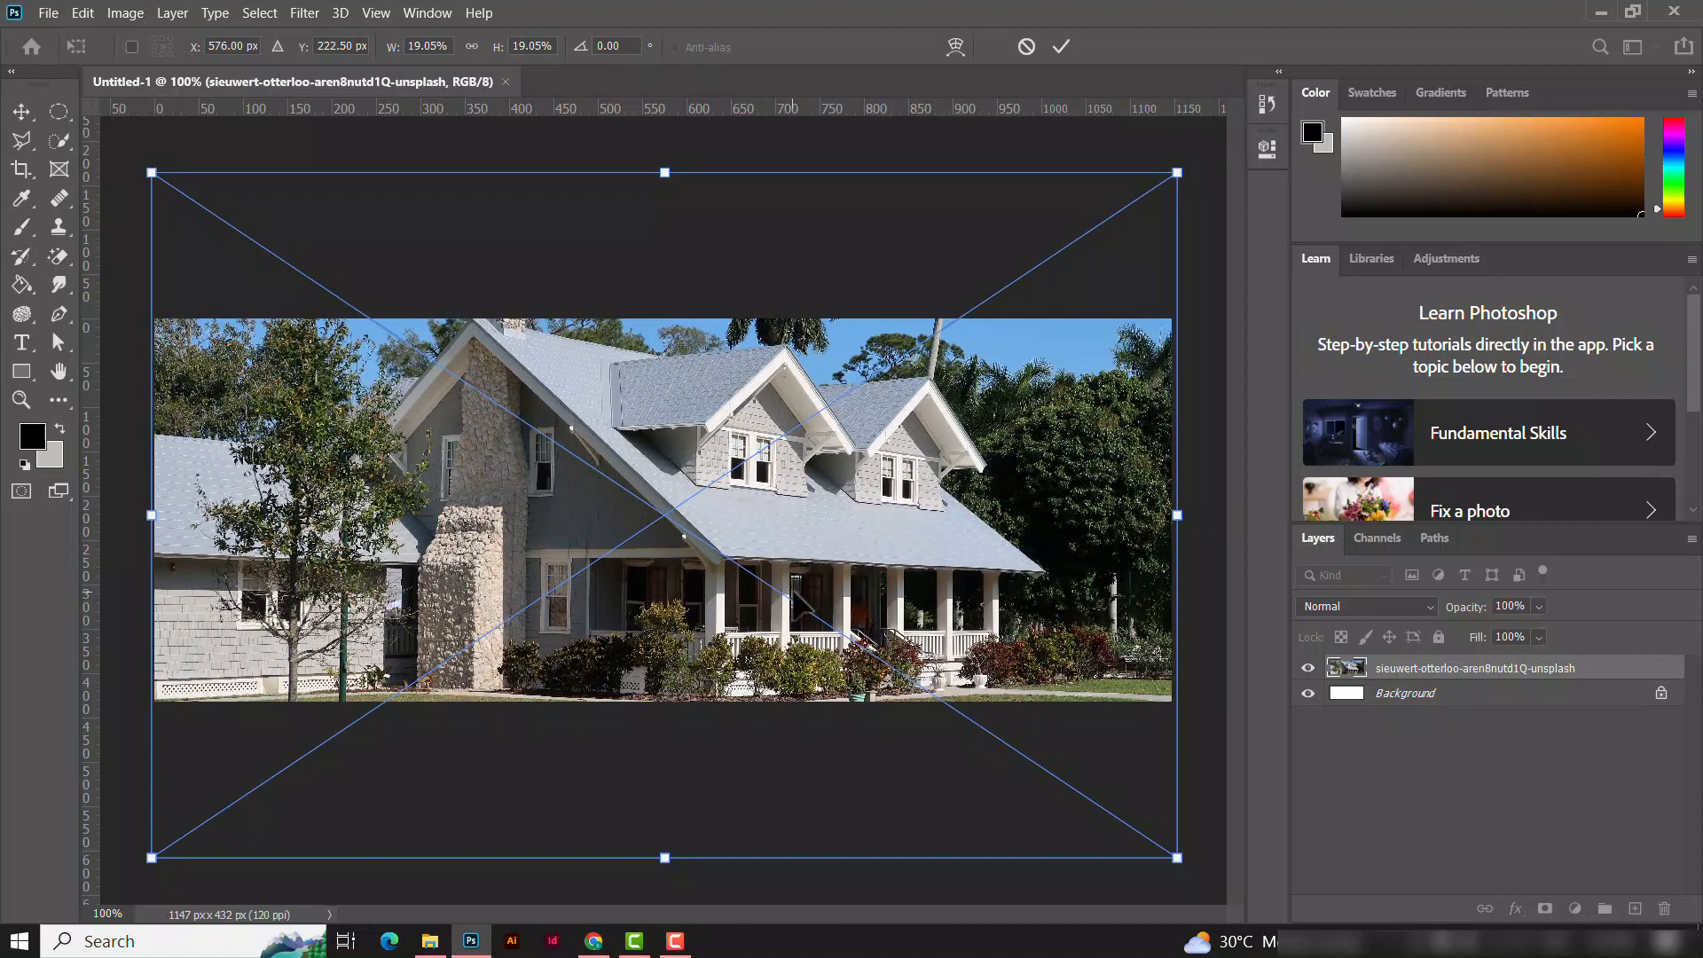
pyautogui.press('Left')
pyautogui.press('Left')
pyautogui.press('Down')
pyautogui.press('Down')
pyautogui.press('Down')
pyautogui.press('Down')
pyautogui.press('Down')
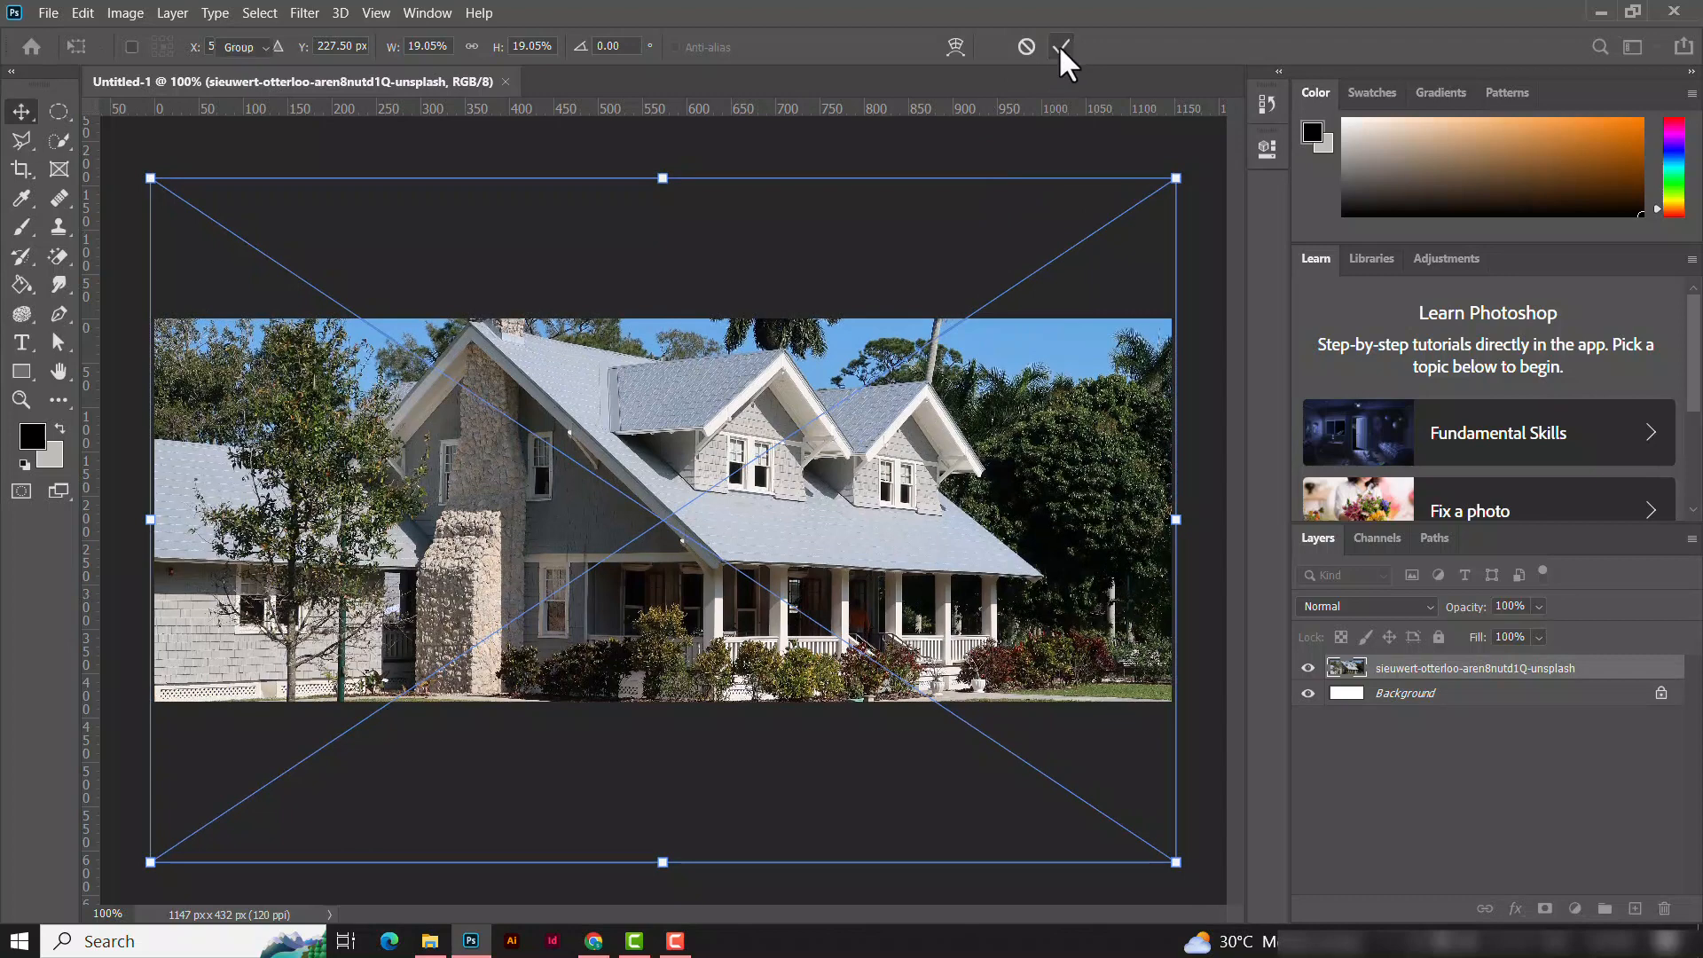
pyautogui.click(1060, 47)
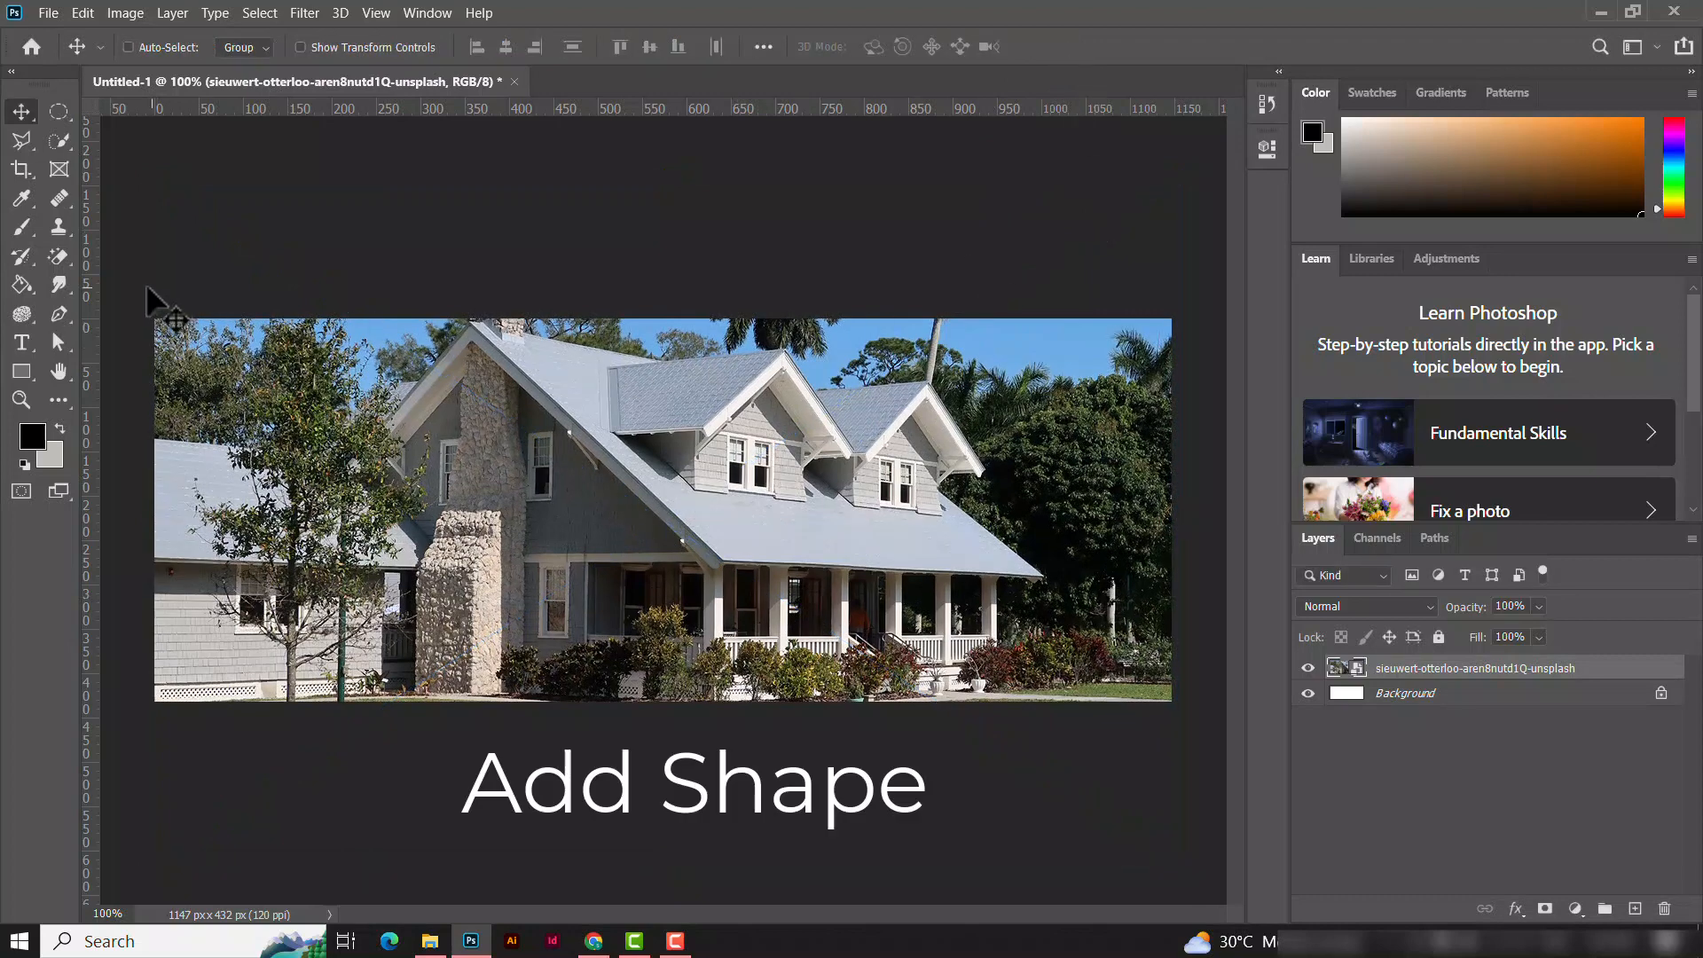
# Step: Draw a black rectangle about 1156 × 447 px over the whole canvas and set its opacity to 77%
pyautogui.click(16, 369)
pyautogui.moveTo(149, 321); pyautogui.dragTo(1174, 708)
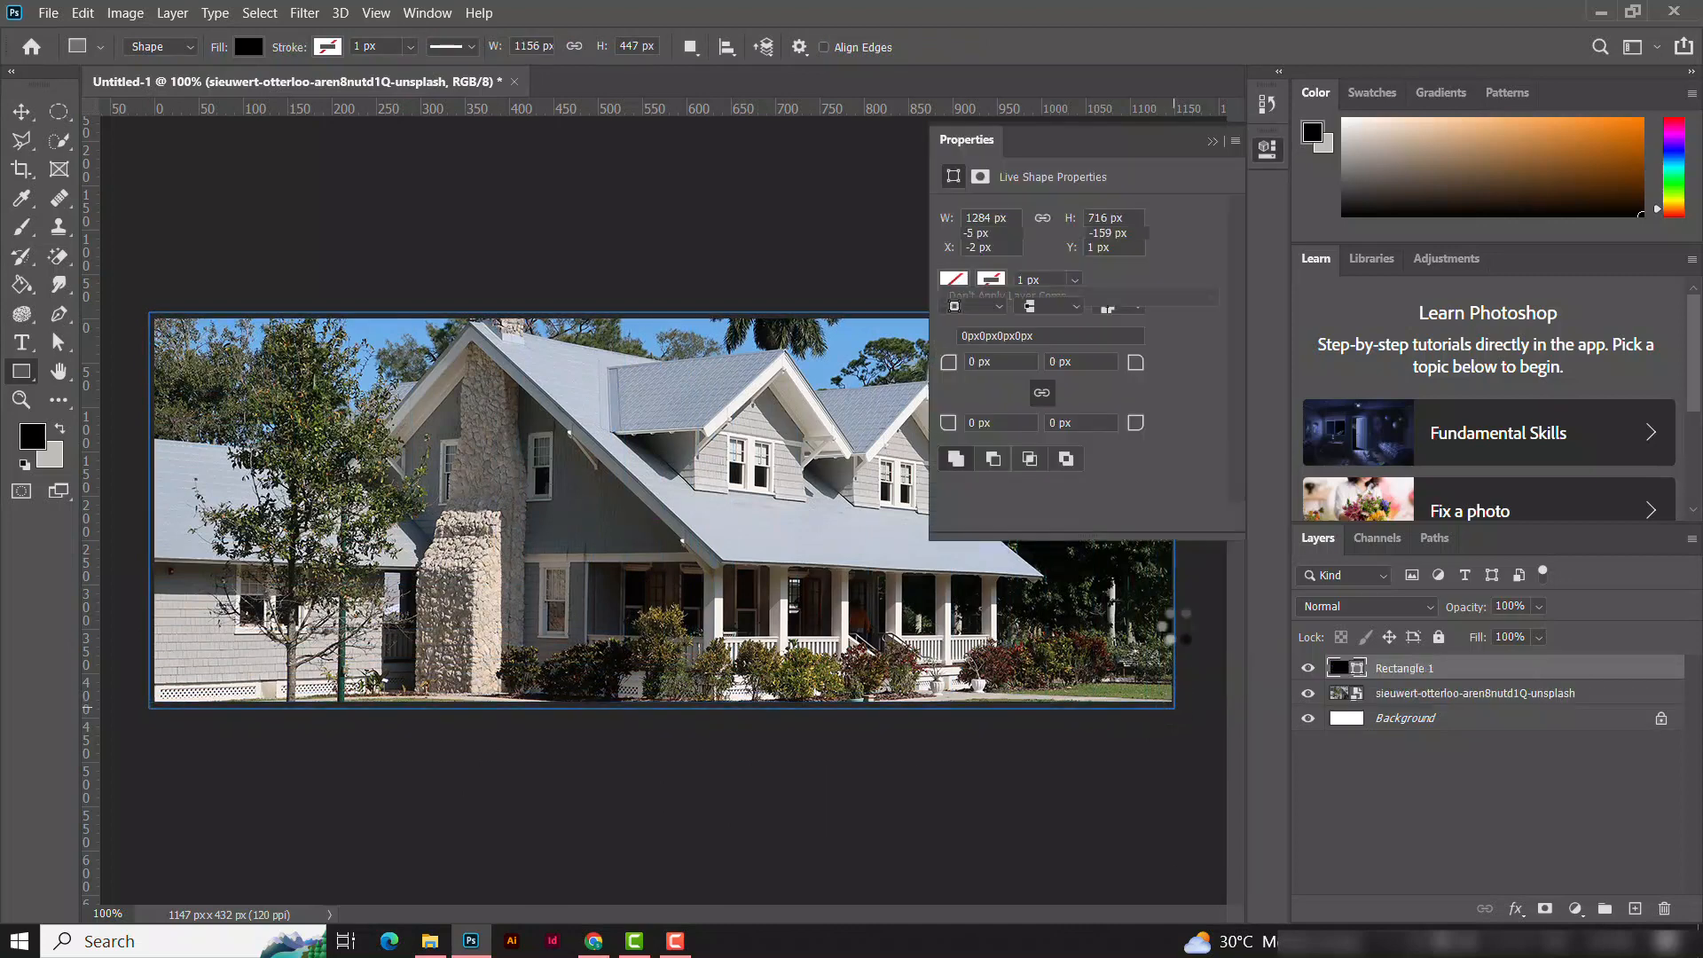
pyautogui.click(1211, 140)
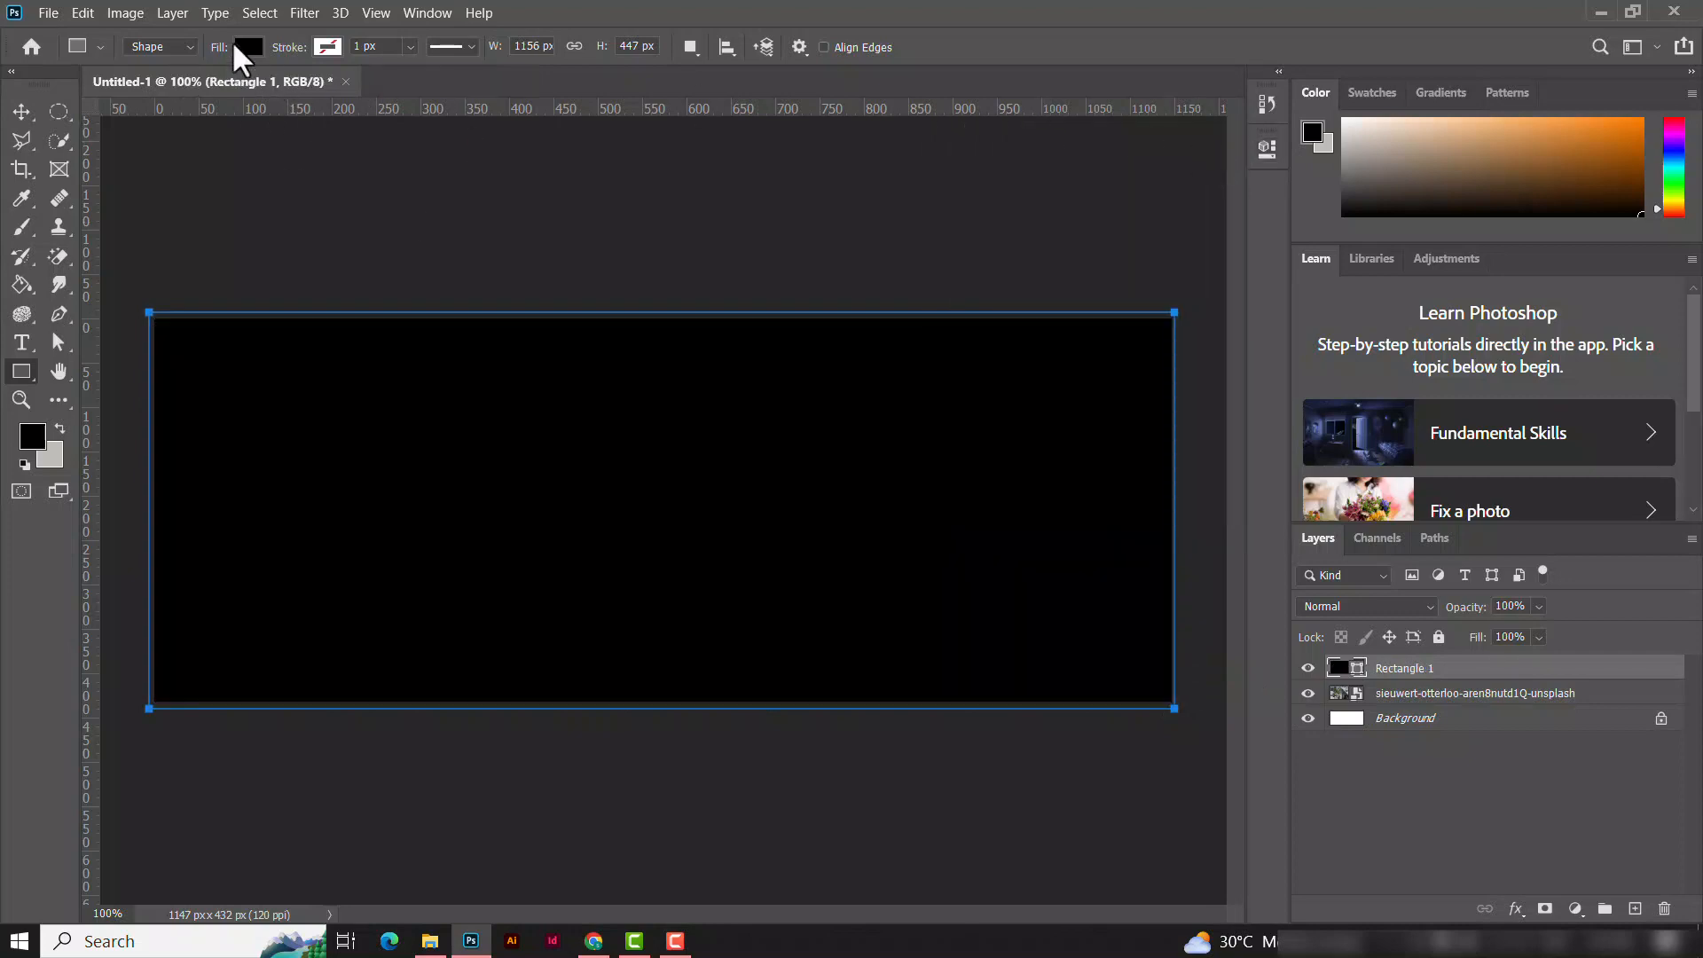
pyautogui.click(1539, 607)
pyautogui.moveTo(1555, 630); pyautogui.dragTo(1532, 631)
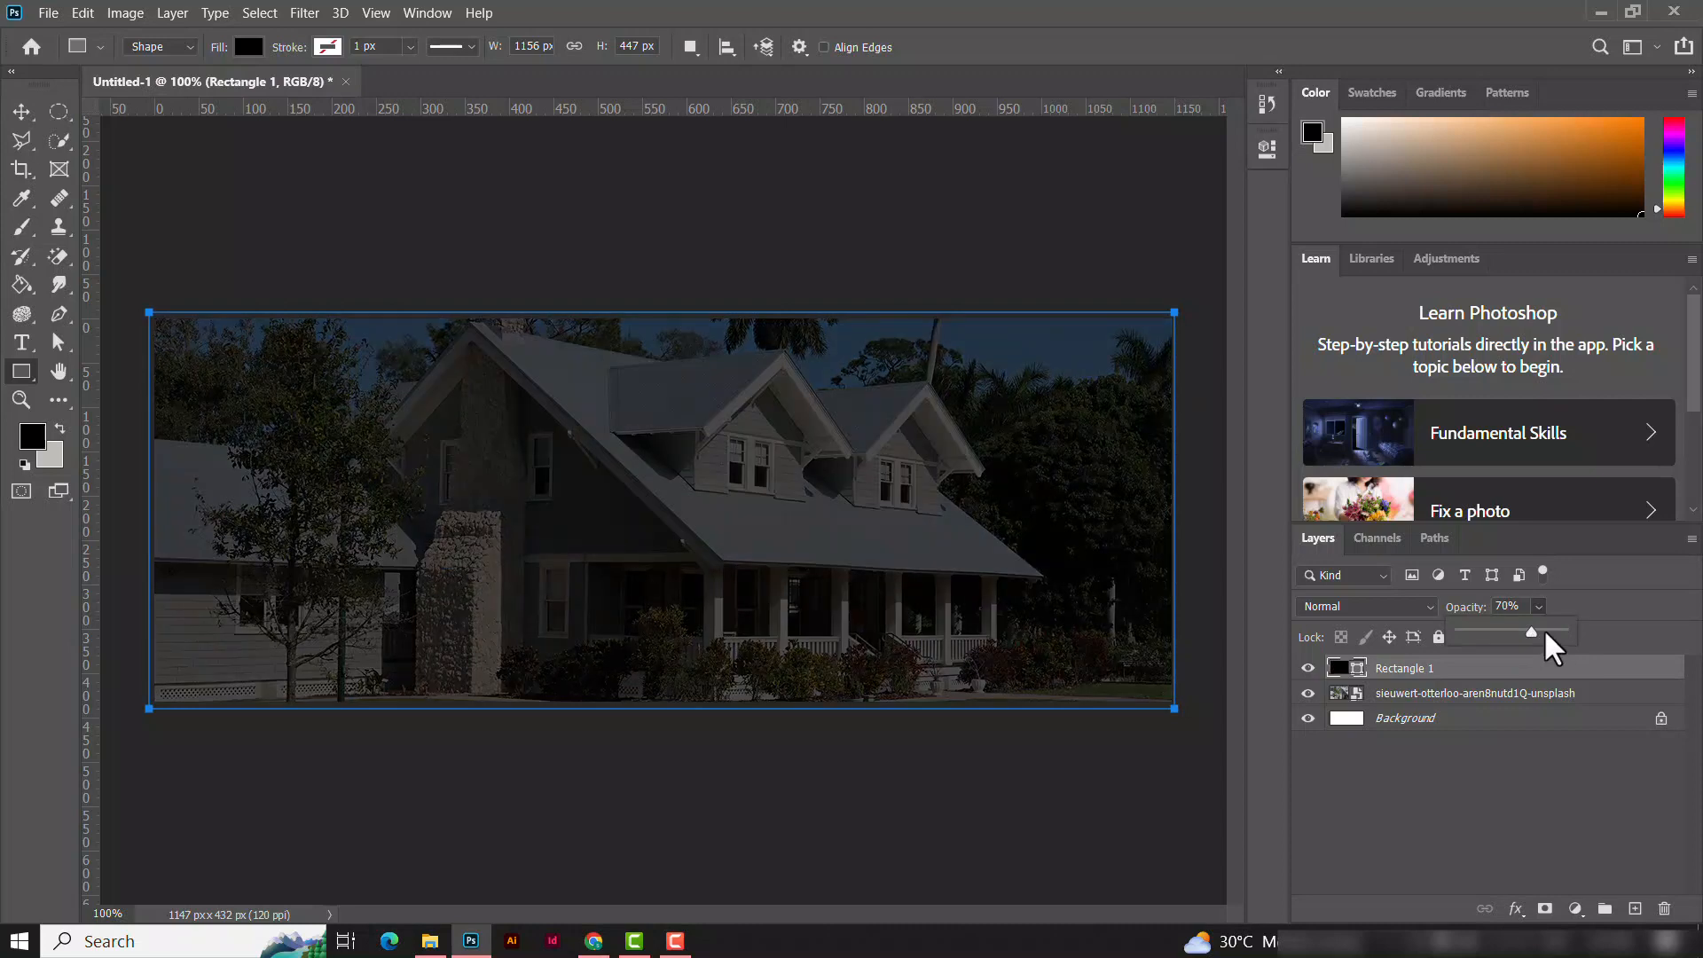
pyautogui.moveTo(1532, 631); pyautogui.dragTo(1539, 631)
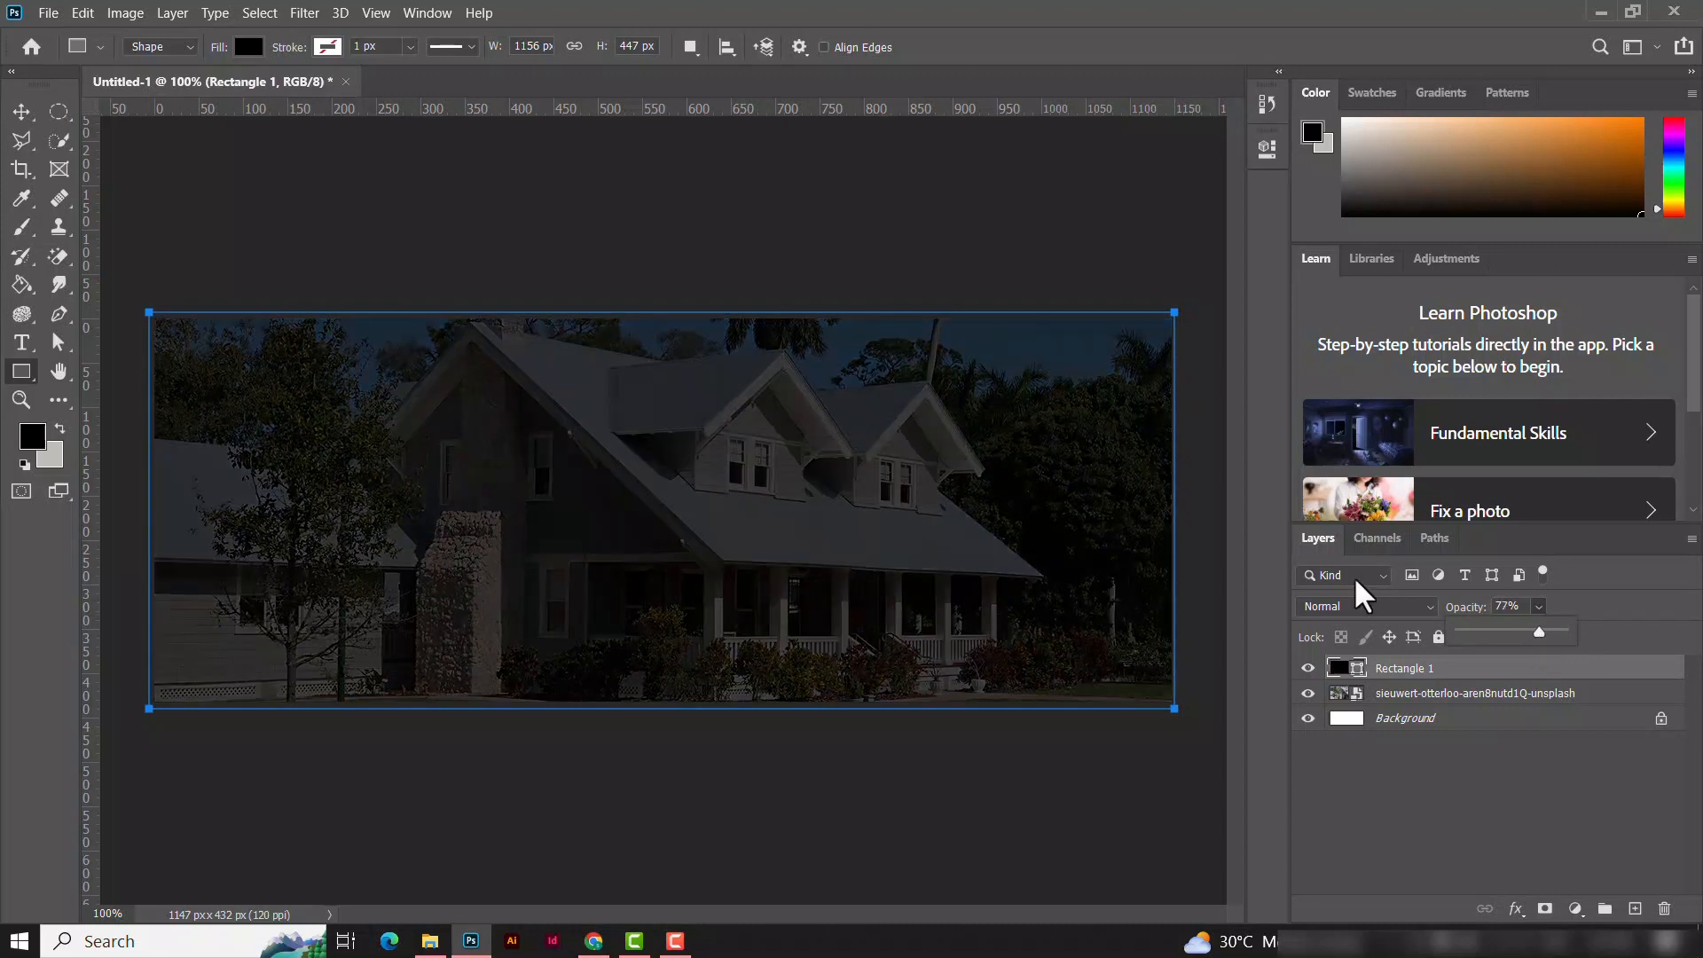
# Step: Give the black overlay rectangle a yellow-orange stroke 4 px wide
pyautogui.click(325, 50)
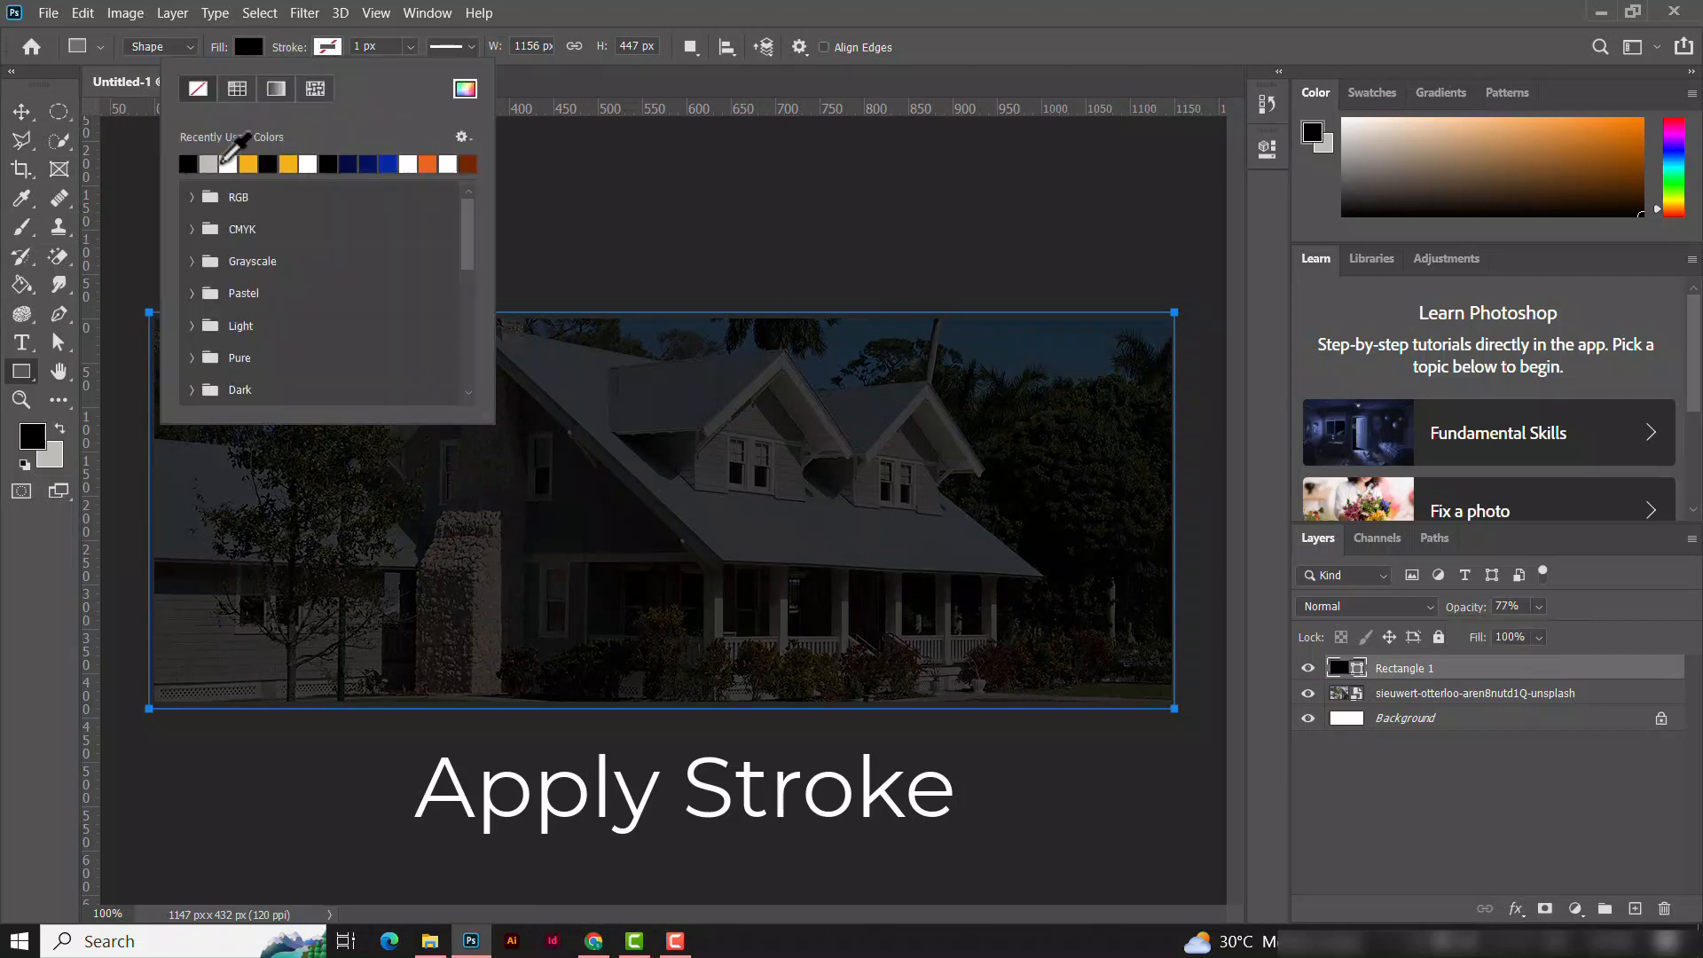
pyautogui.click(246, 165)
pyautogui.moveTo(363, 45); pyautogui.dragTo(350, 44)
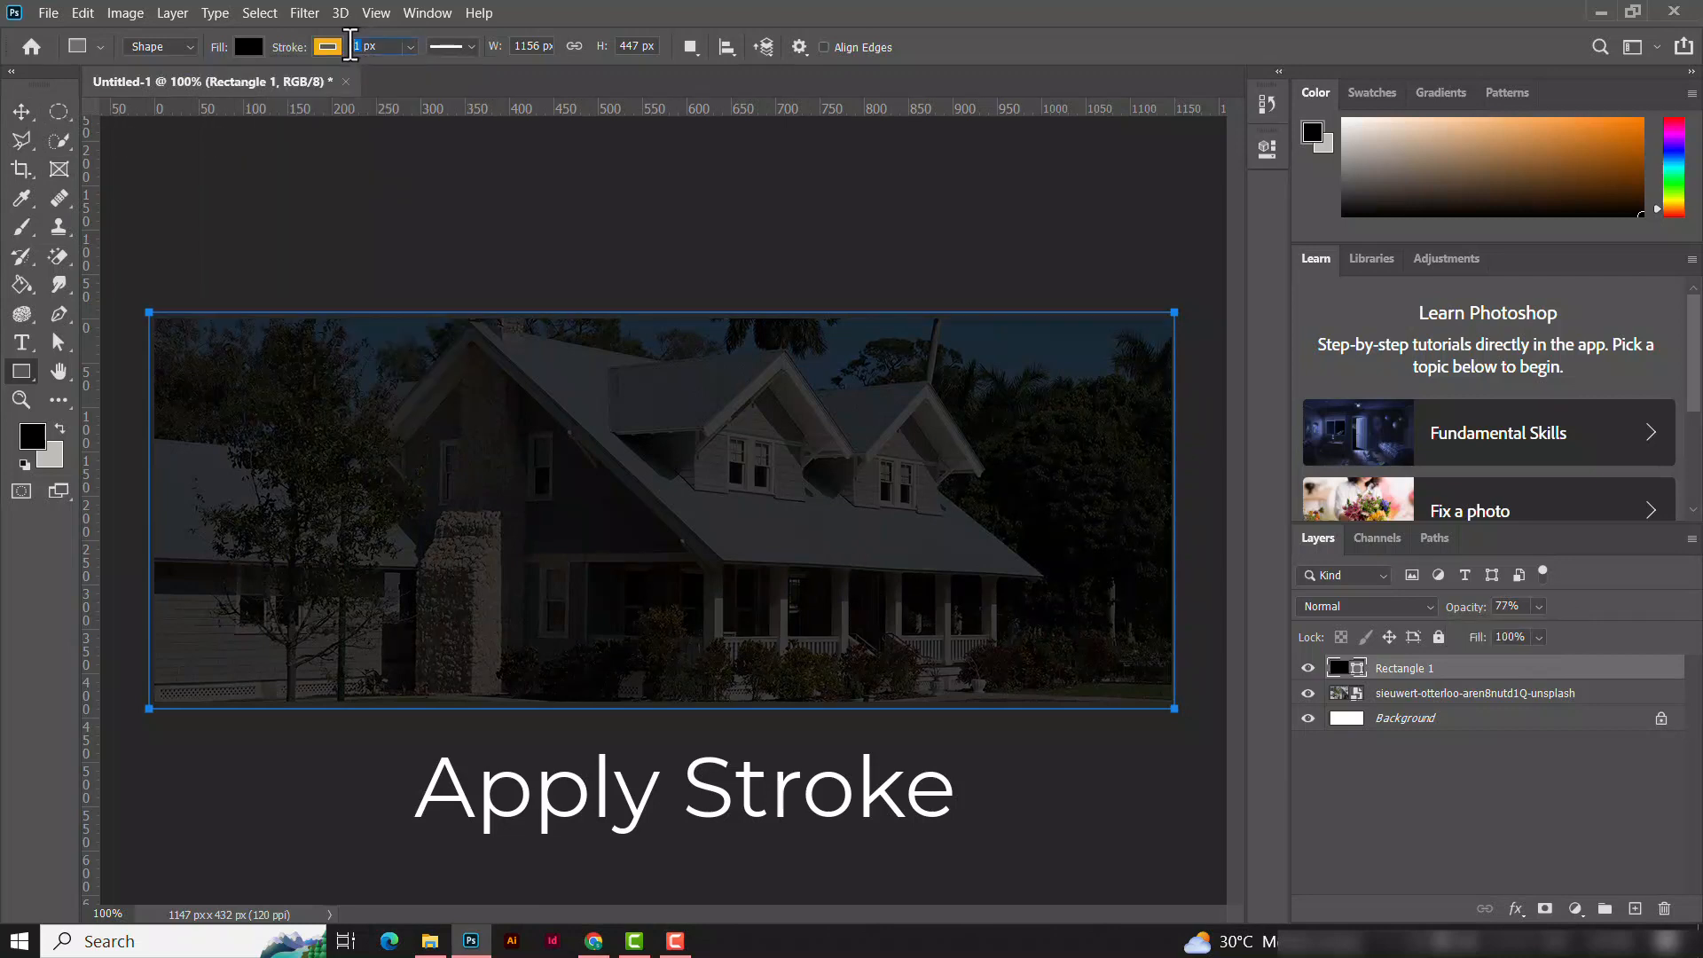
pyautogui.press('BackSpace')
pyautogui.write('4')
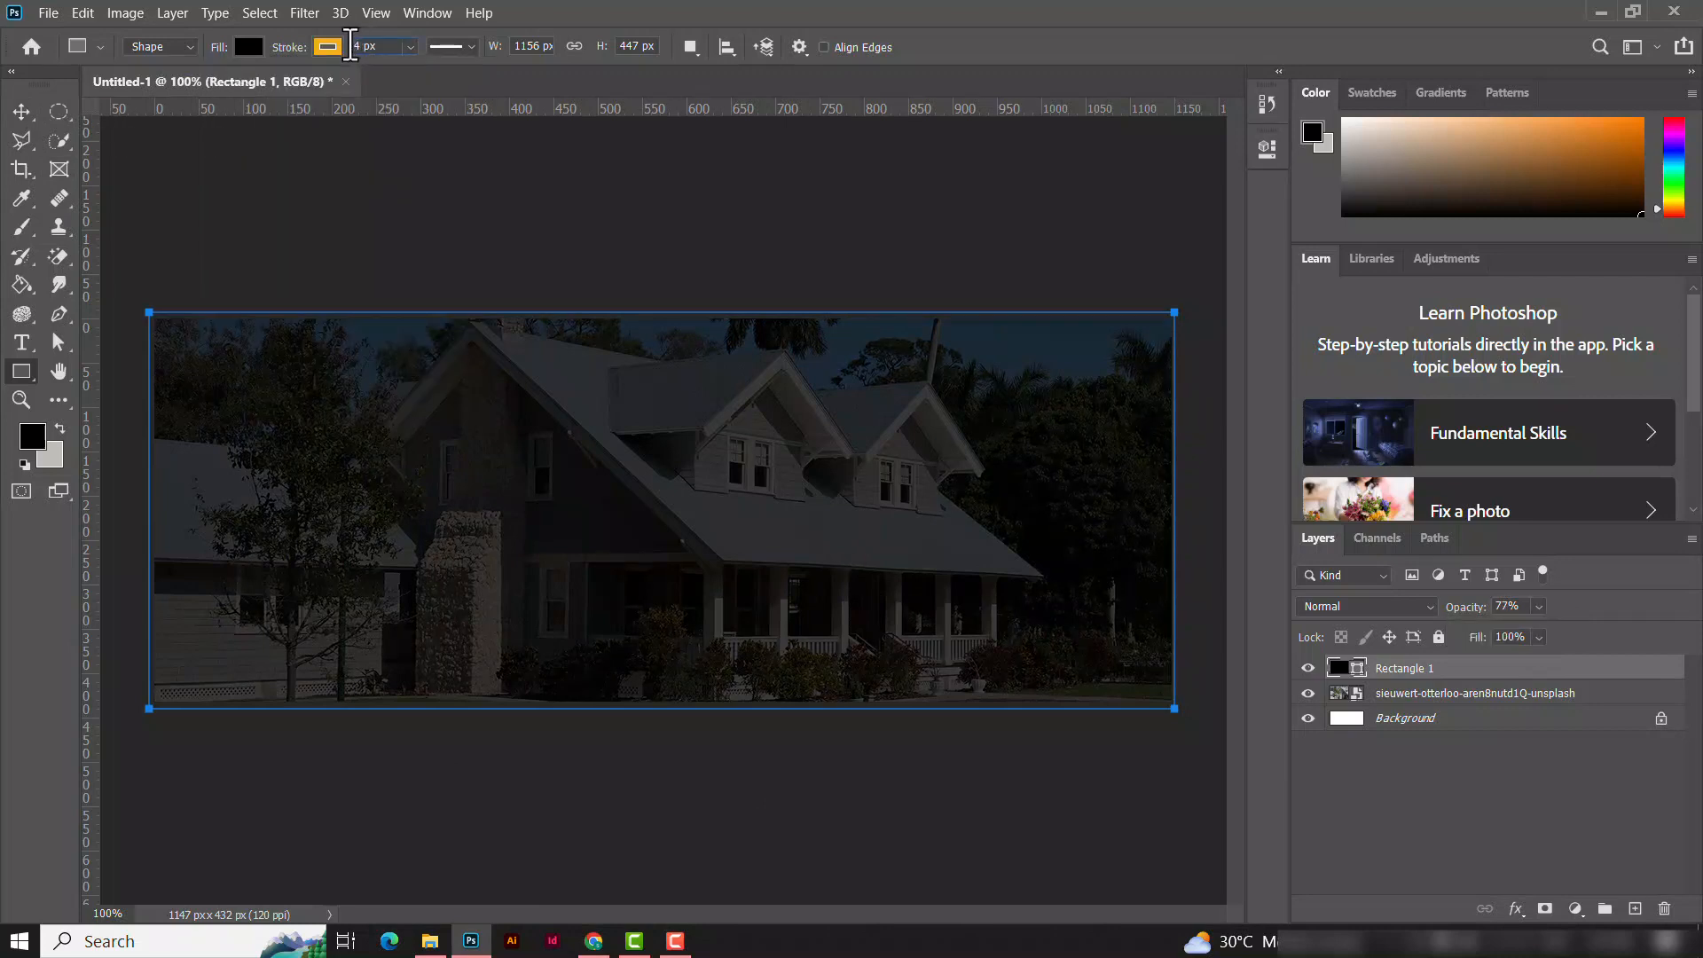
pyautogui.press('Return')
# Step: Transform the overlay rectangle to the canvas edges, 1147 × 432 px, so its stroke frames the banner on all sides
pyautogui.click(21, 111)
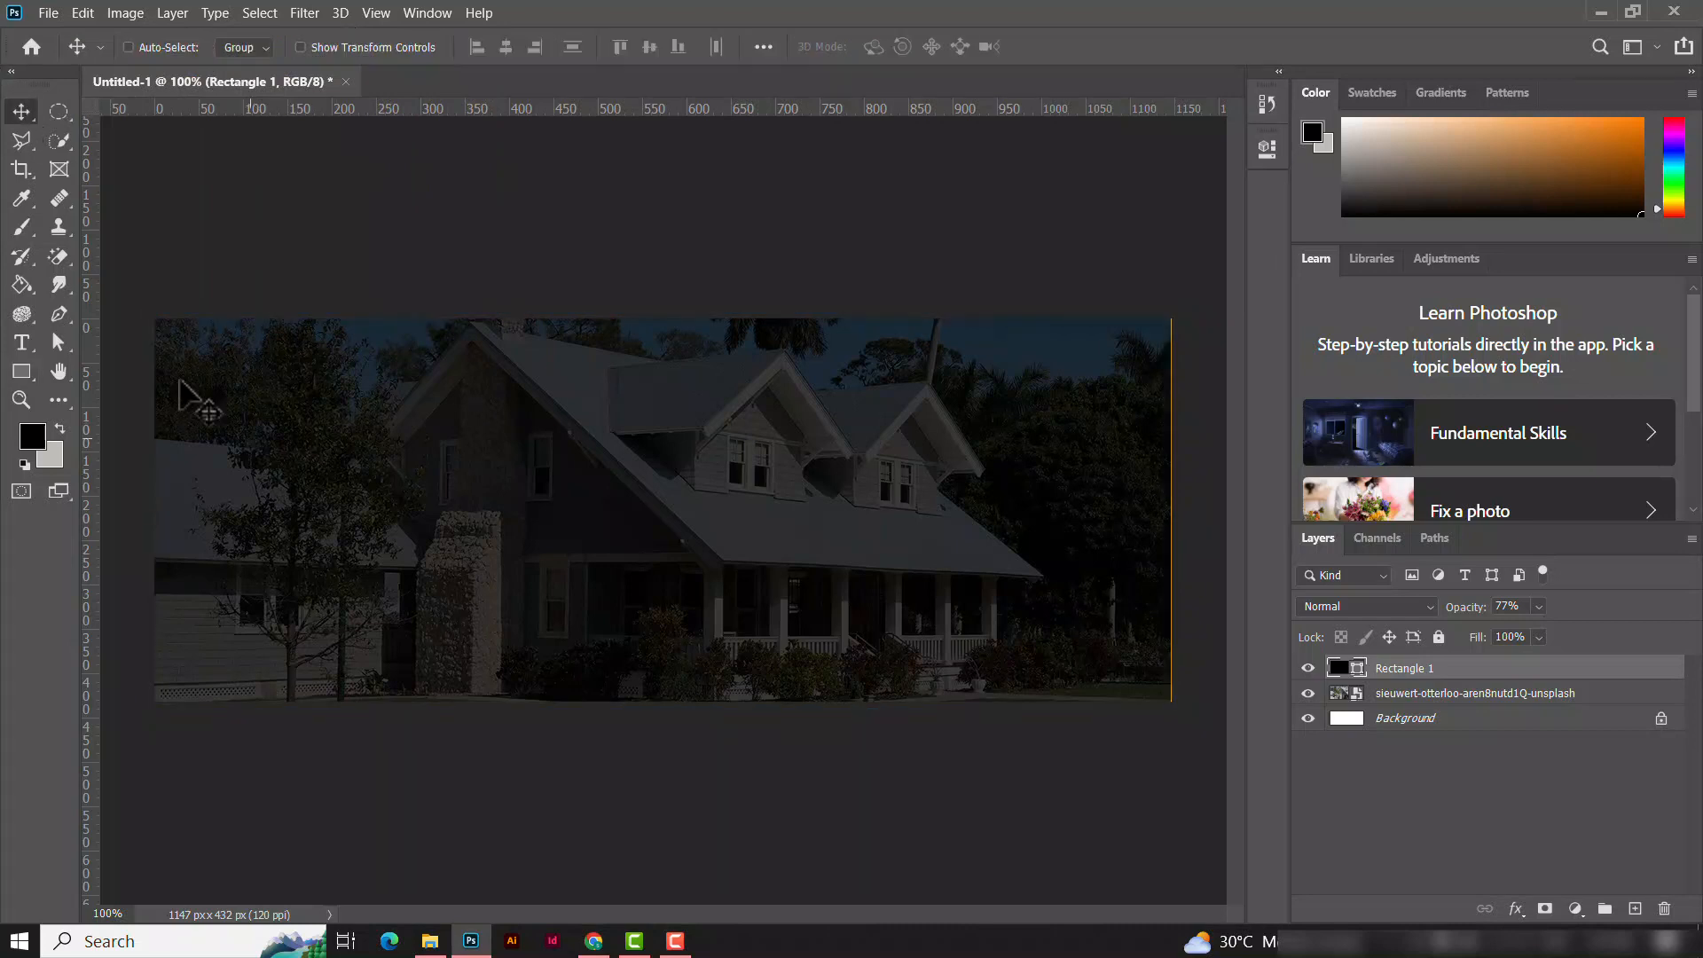
pyautogui.moveTo(180, 383); pyautogui.dragTo(291, 454)
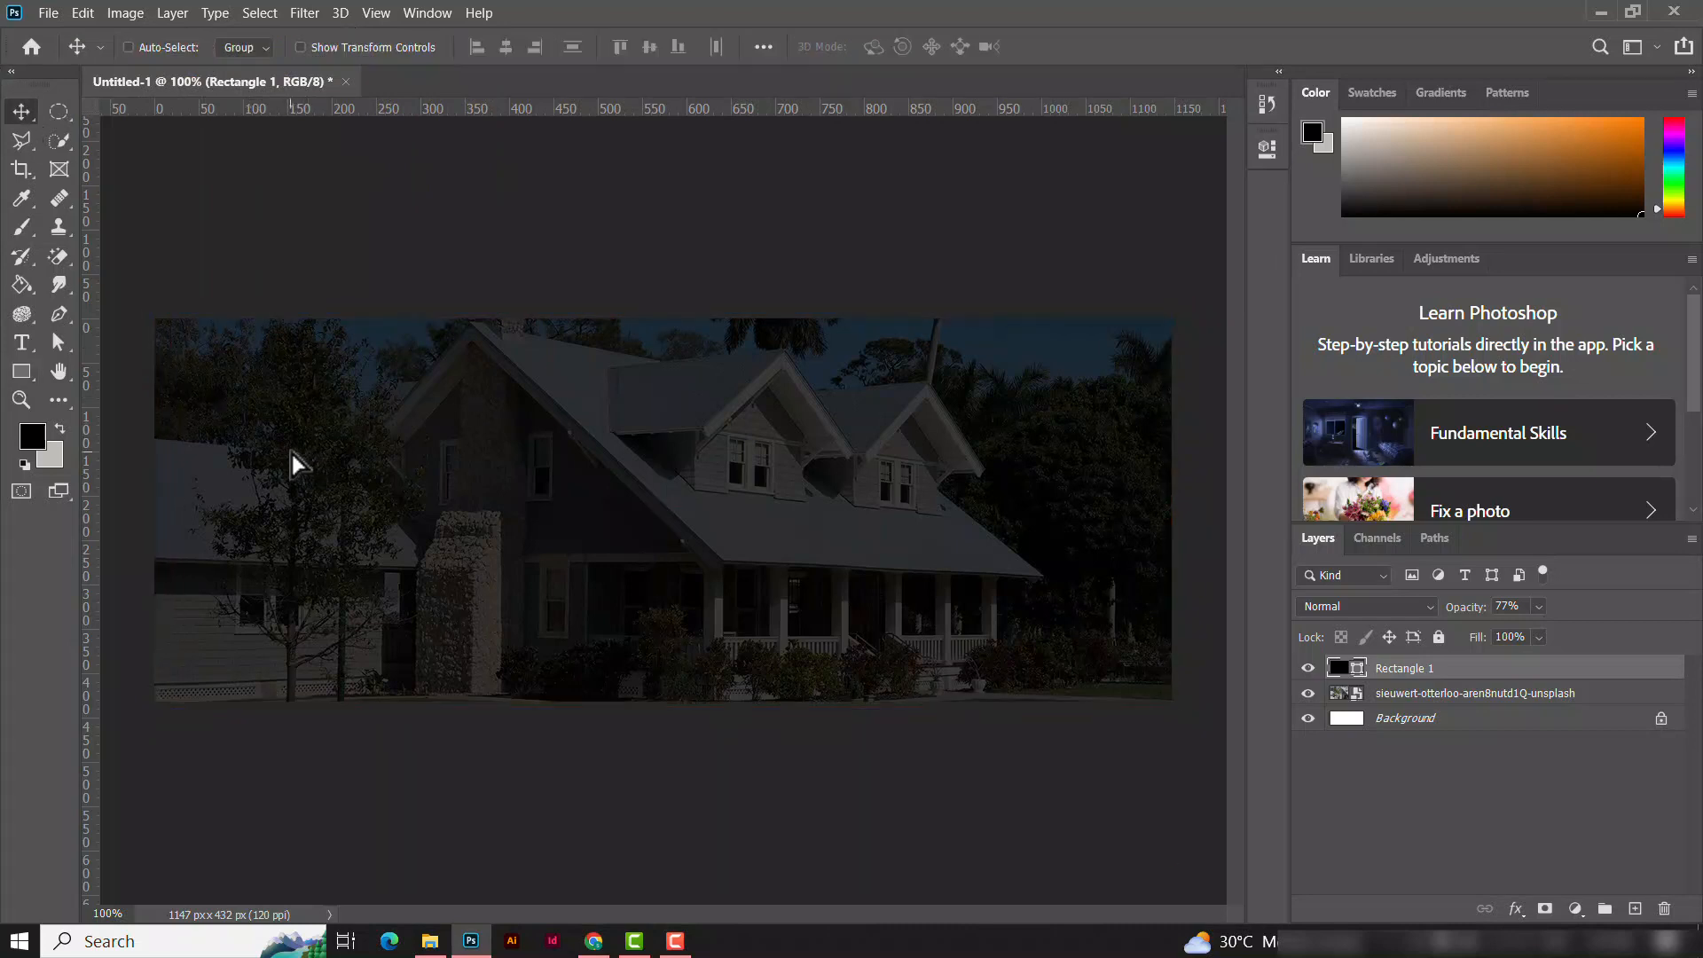
pyautogui.hotkey('ctrl', 't')
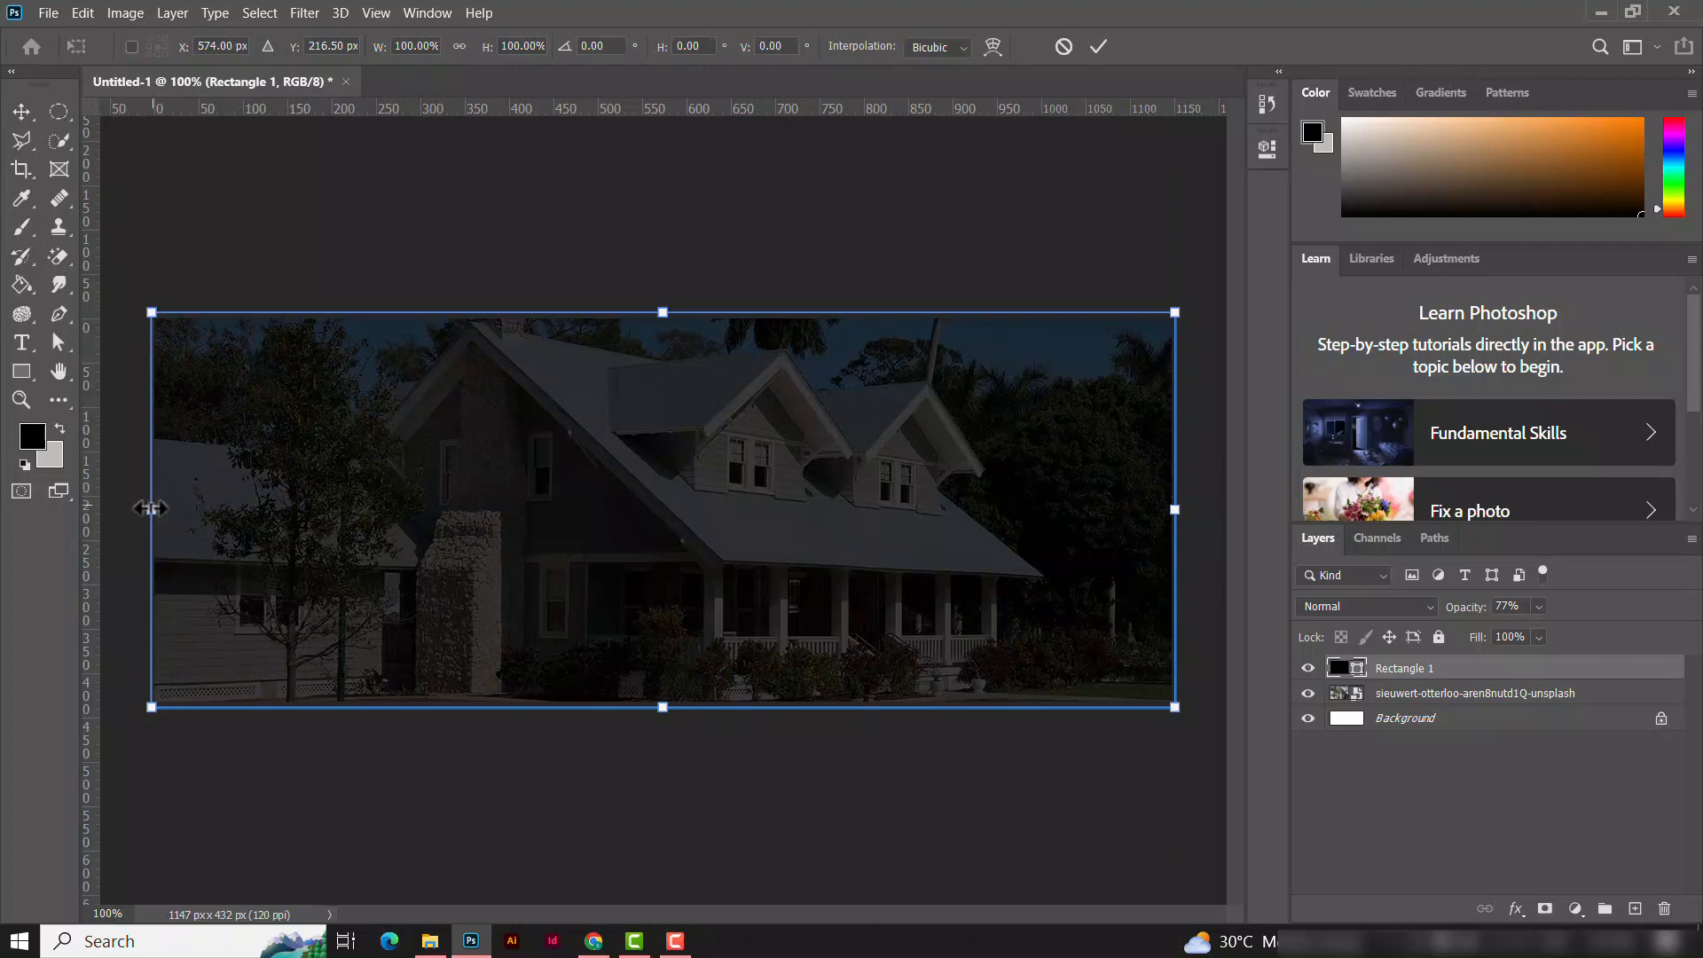
pyautogui.moveTo(150, 509); pyautogui.dragTo(157, 510)
pyautogui.moveTo(663, 313); pyautogui.dragTo(664, 321)
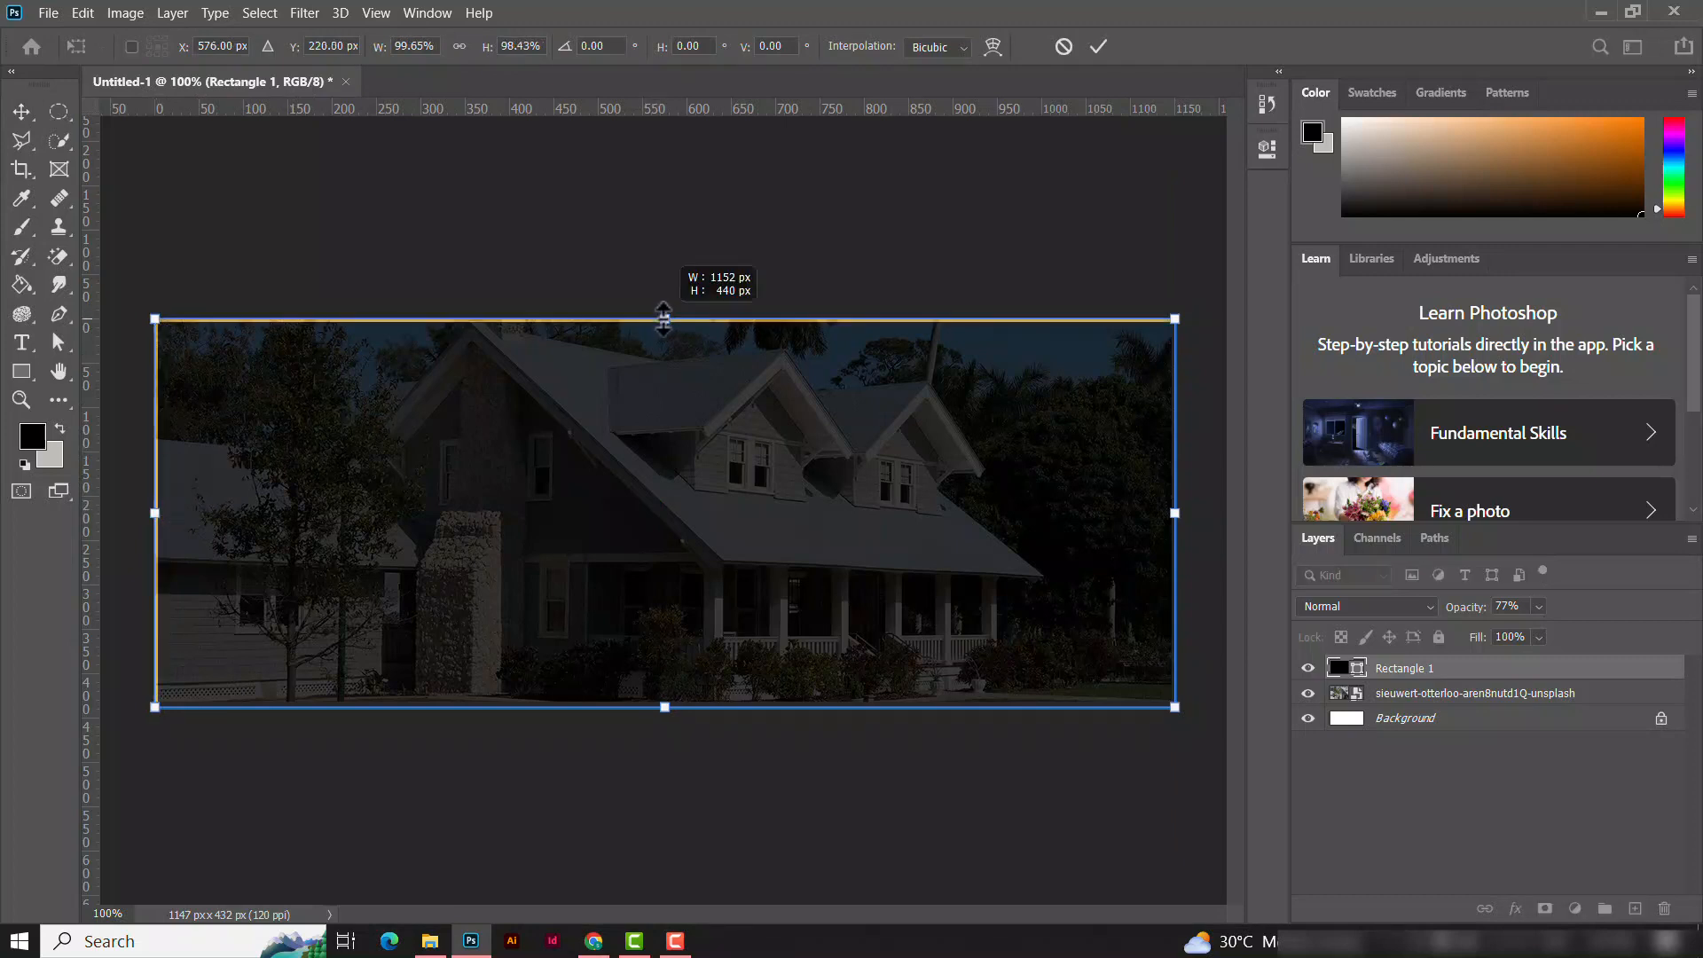
pyautogui.moveTo(665, 707); pyautogui.dragTo(665, 700)
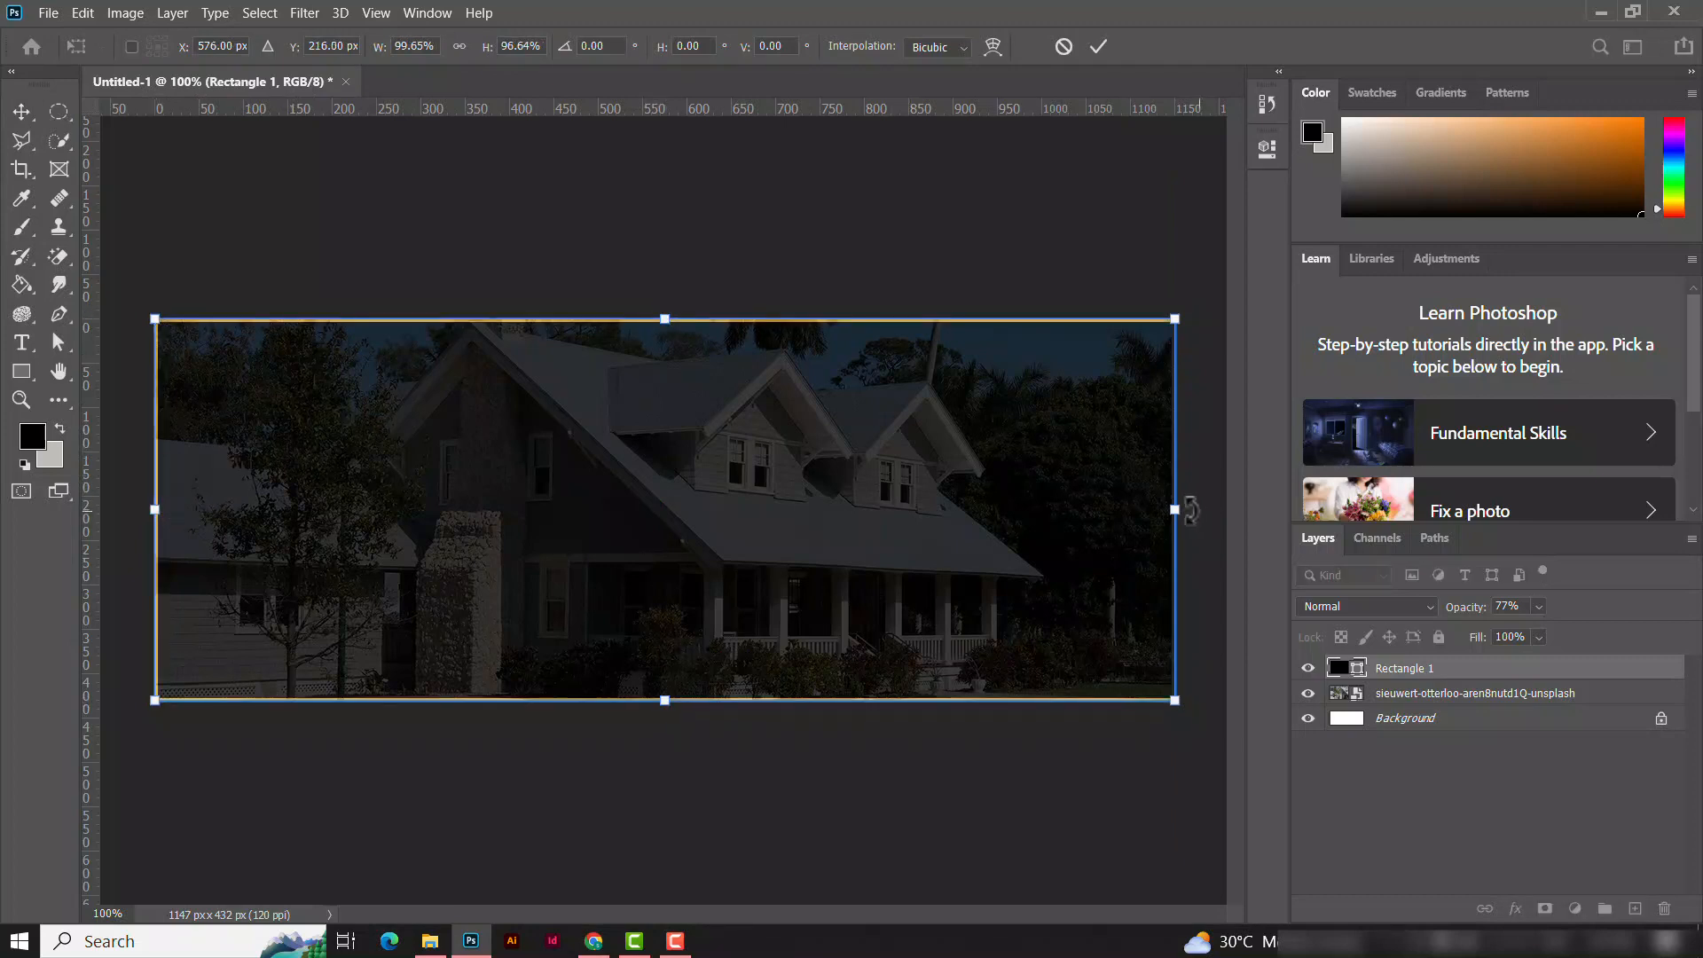
pyautogui.moveTo(1175, 510); pyautogui.dragTo(1171, 510)
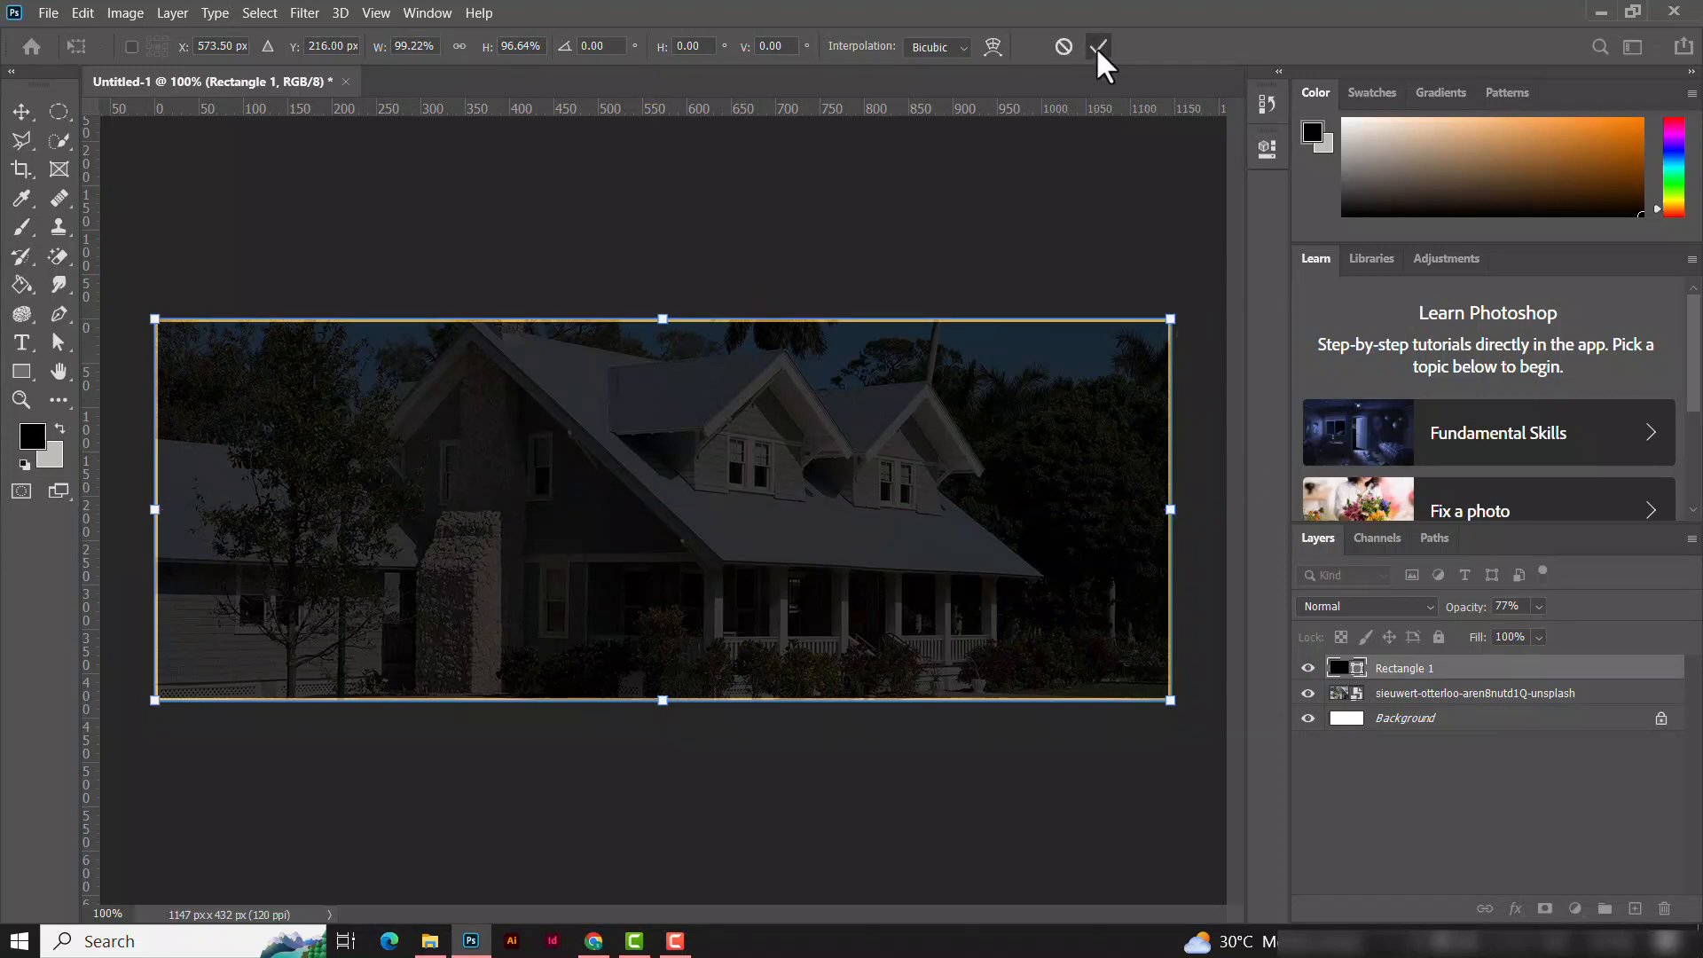
pyautogui.click(1098, 46)
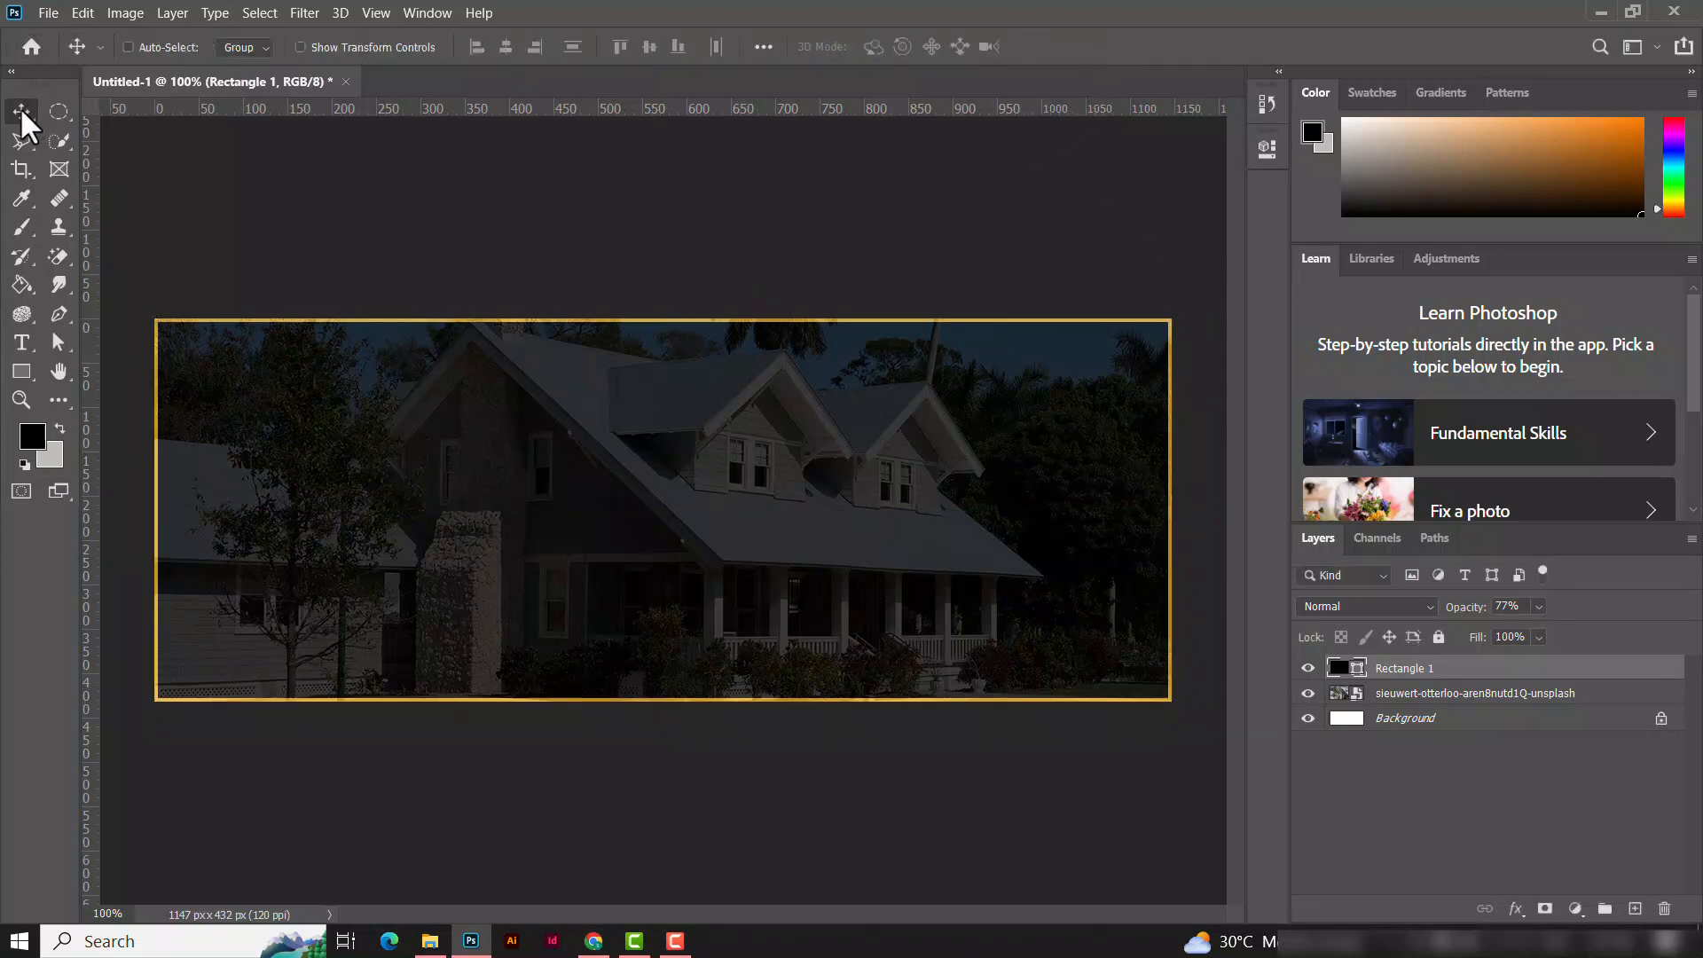
# Step: Draw a horizontal band about 1167 × 63 px across the full width of the banner's lower part
pyautogui.click(19, 371)
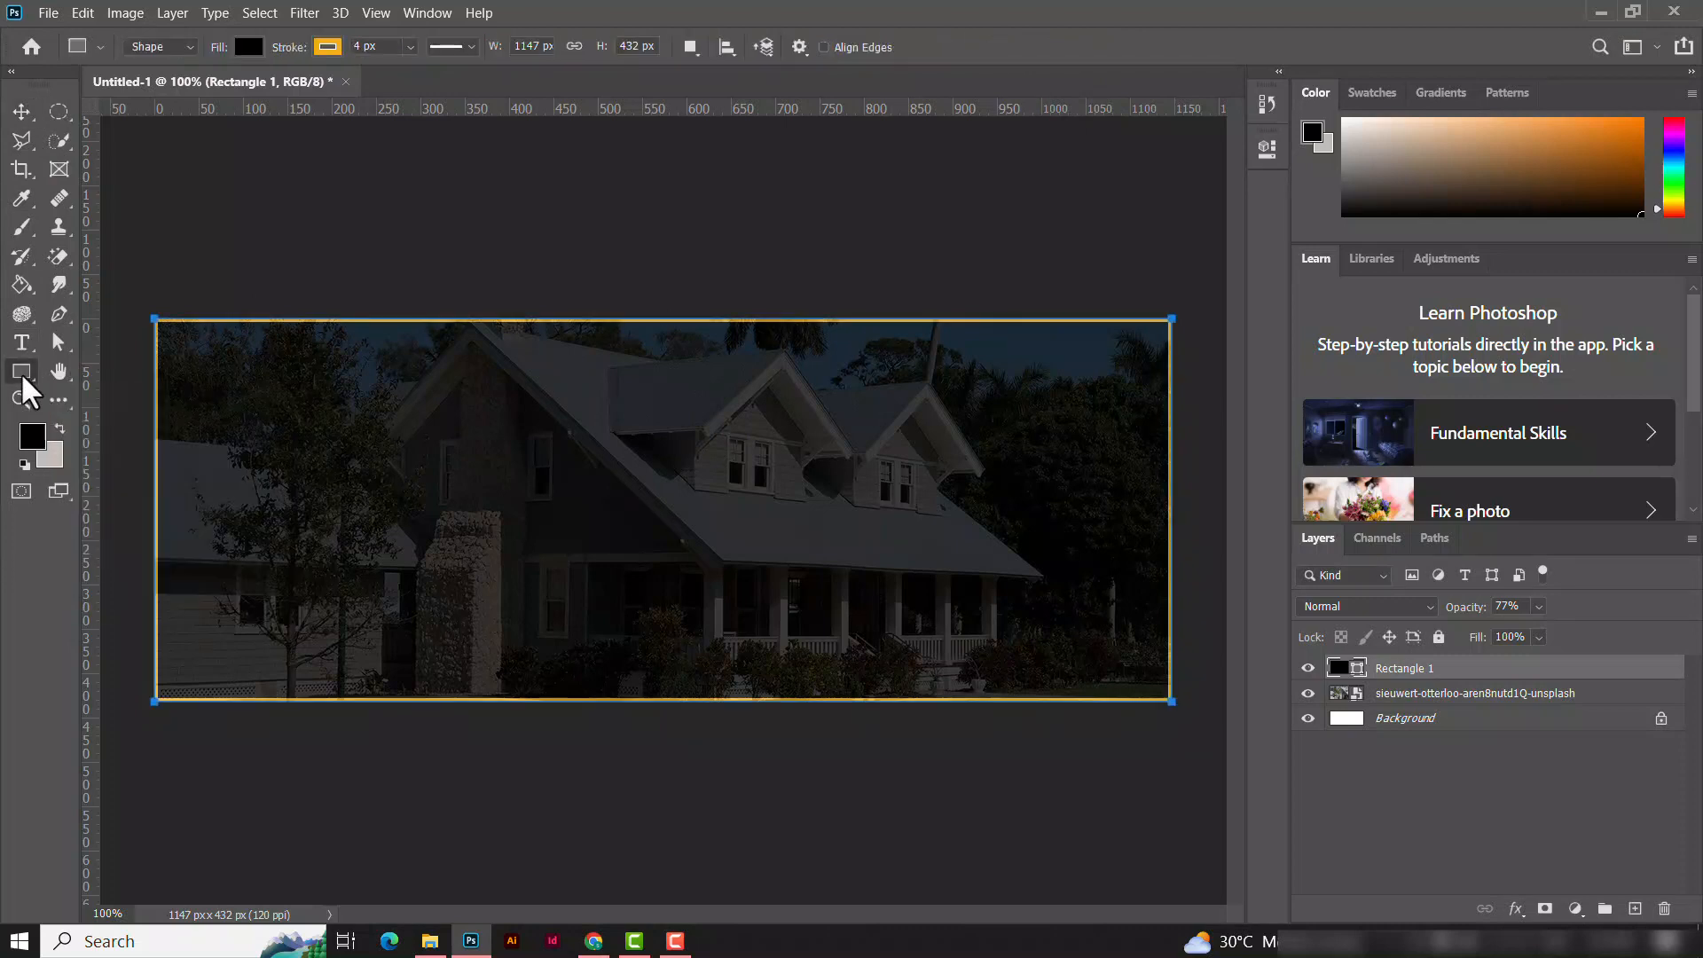
pyautogui.moveTo(135, 583); pyautogui.dragTo(1178, 634)
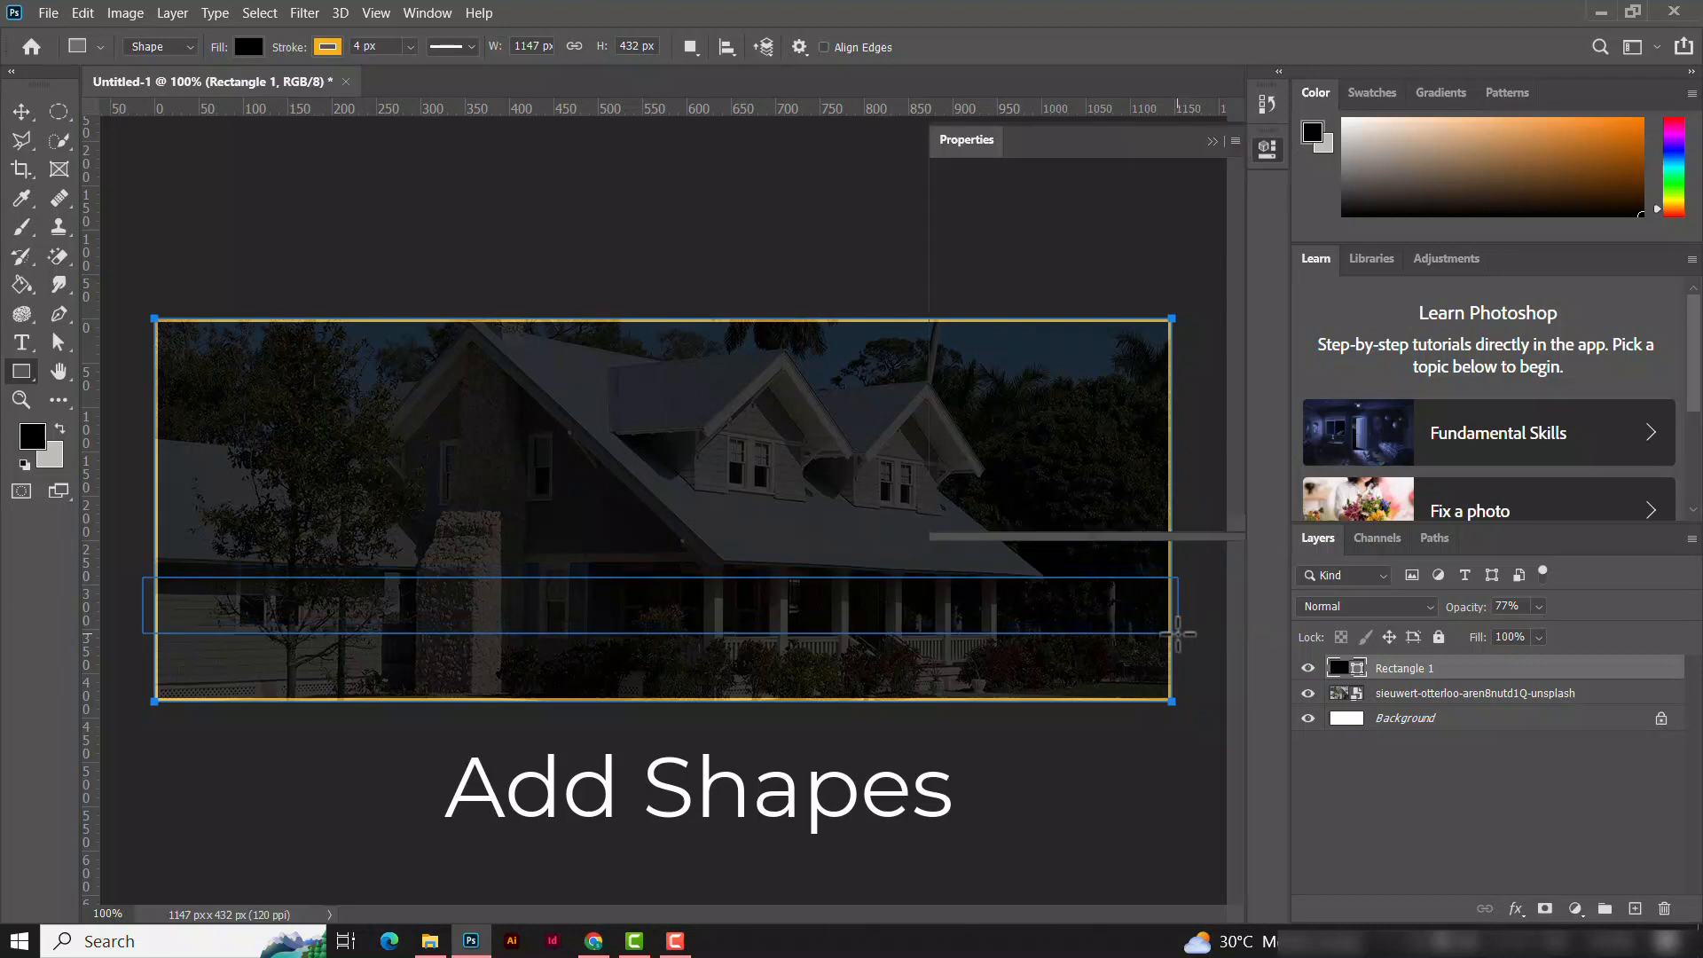
pyautogui.click(1211, 141)
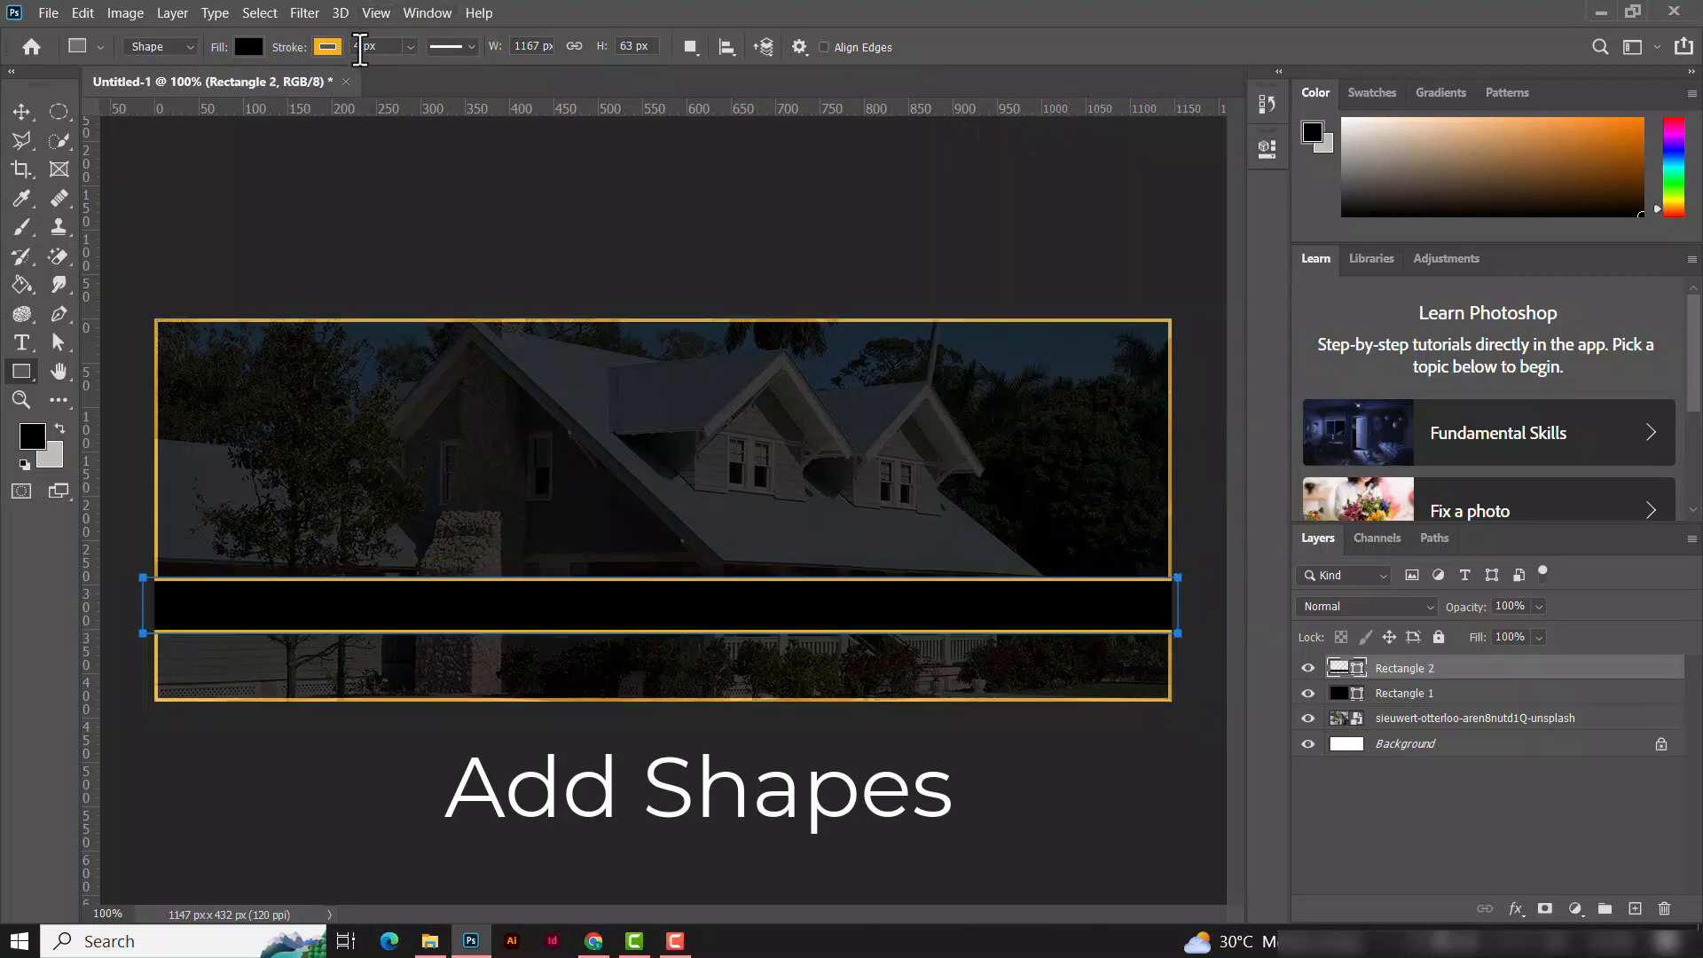
# Step: Remove the horizontal band's stroke and fill it with the yellow-orange of the frame
pyautogui.click(327, 46)
pyautogui.click(196, 88)
pyautogui.click(248, 46)
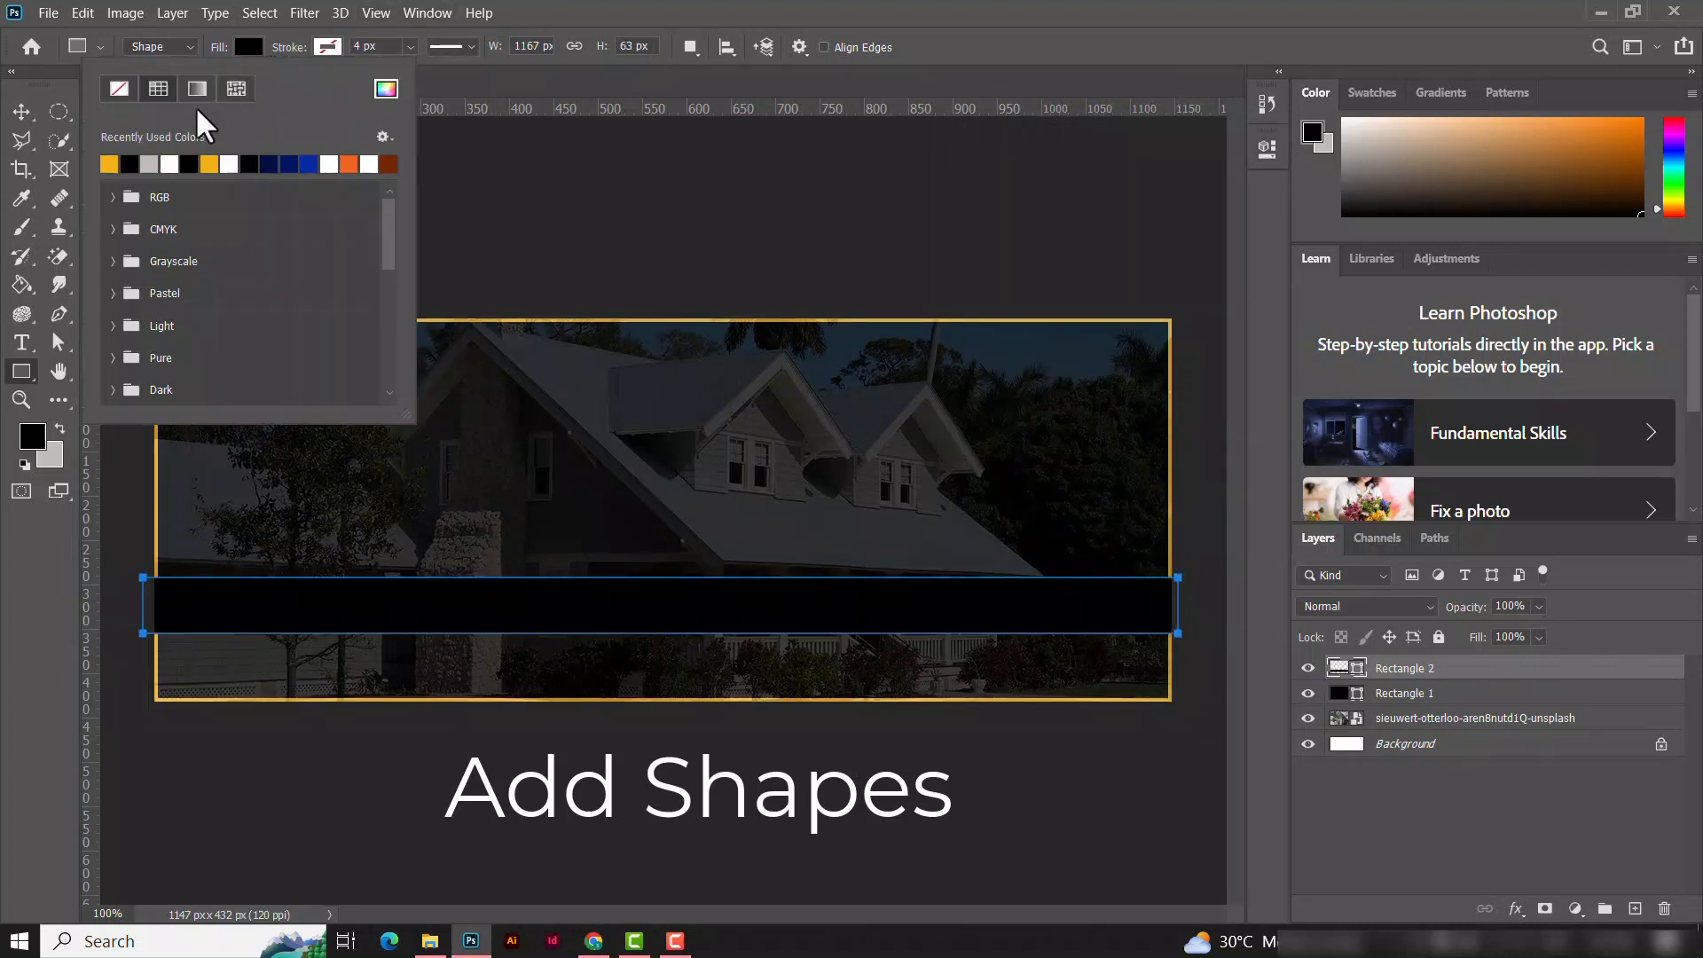
pyautogui.click(108, 165)
pyautogui.click(22, 112)
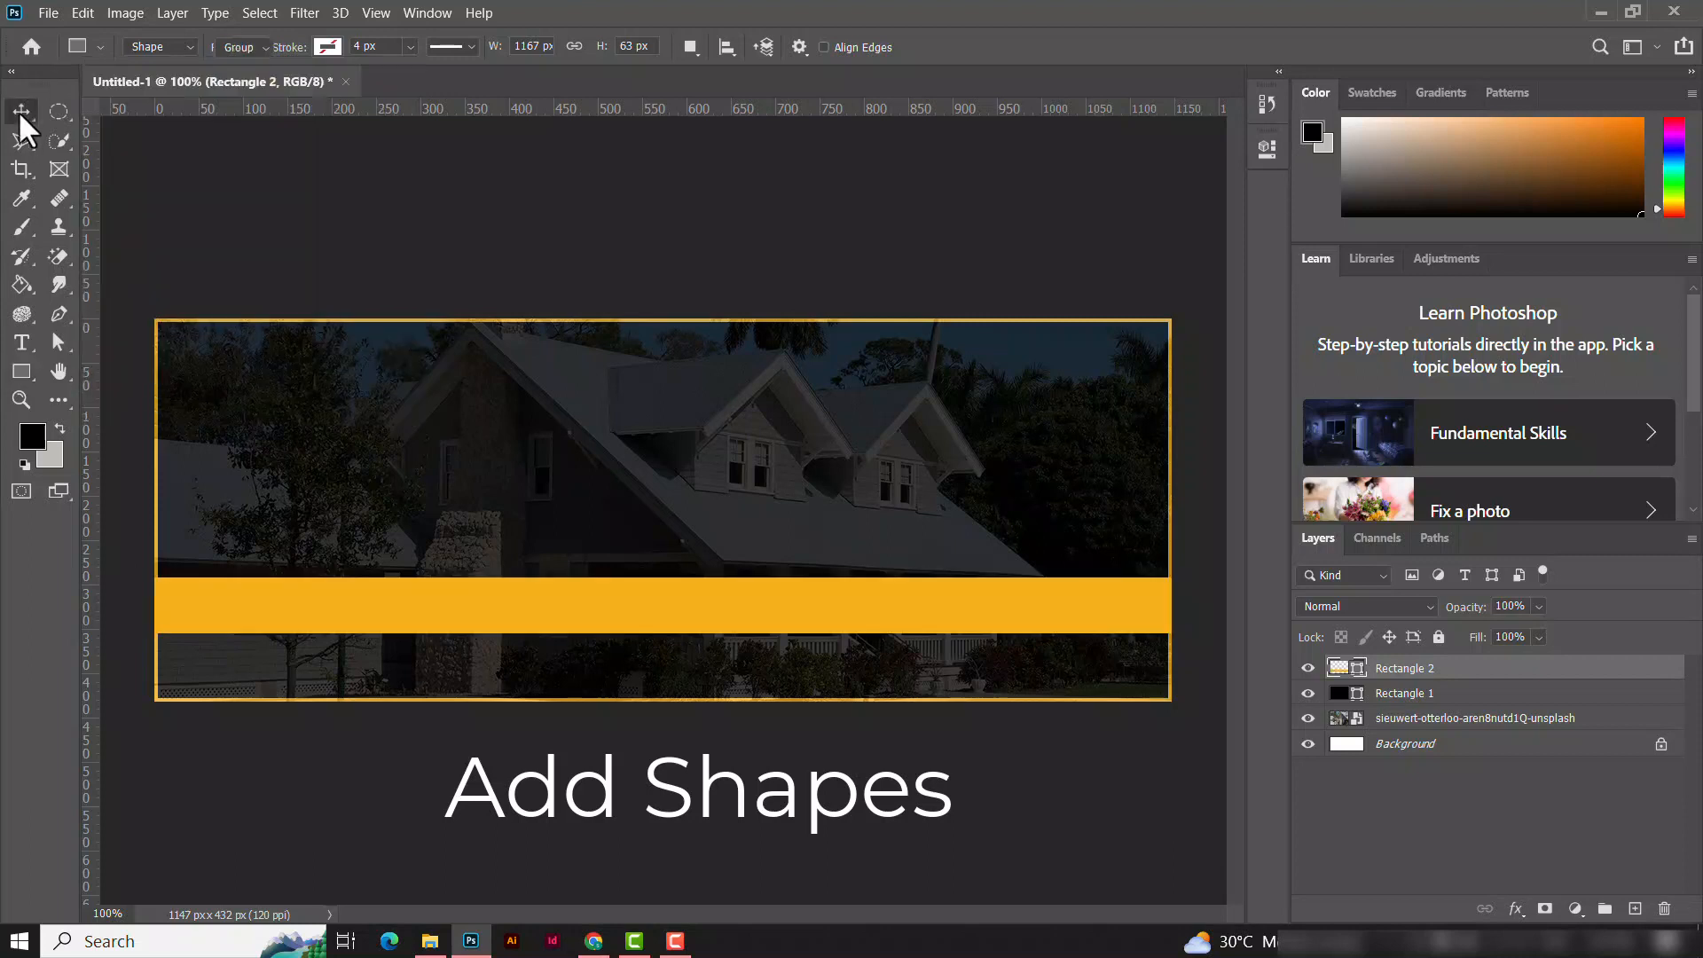
# Step: Draw an upright yellow-orange rectangle about 190 × 279 px over the band's right part and scale it up to about 226 × 332 px
pyautogui.click(21, 371)
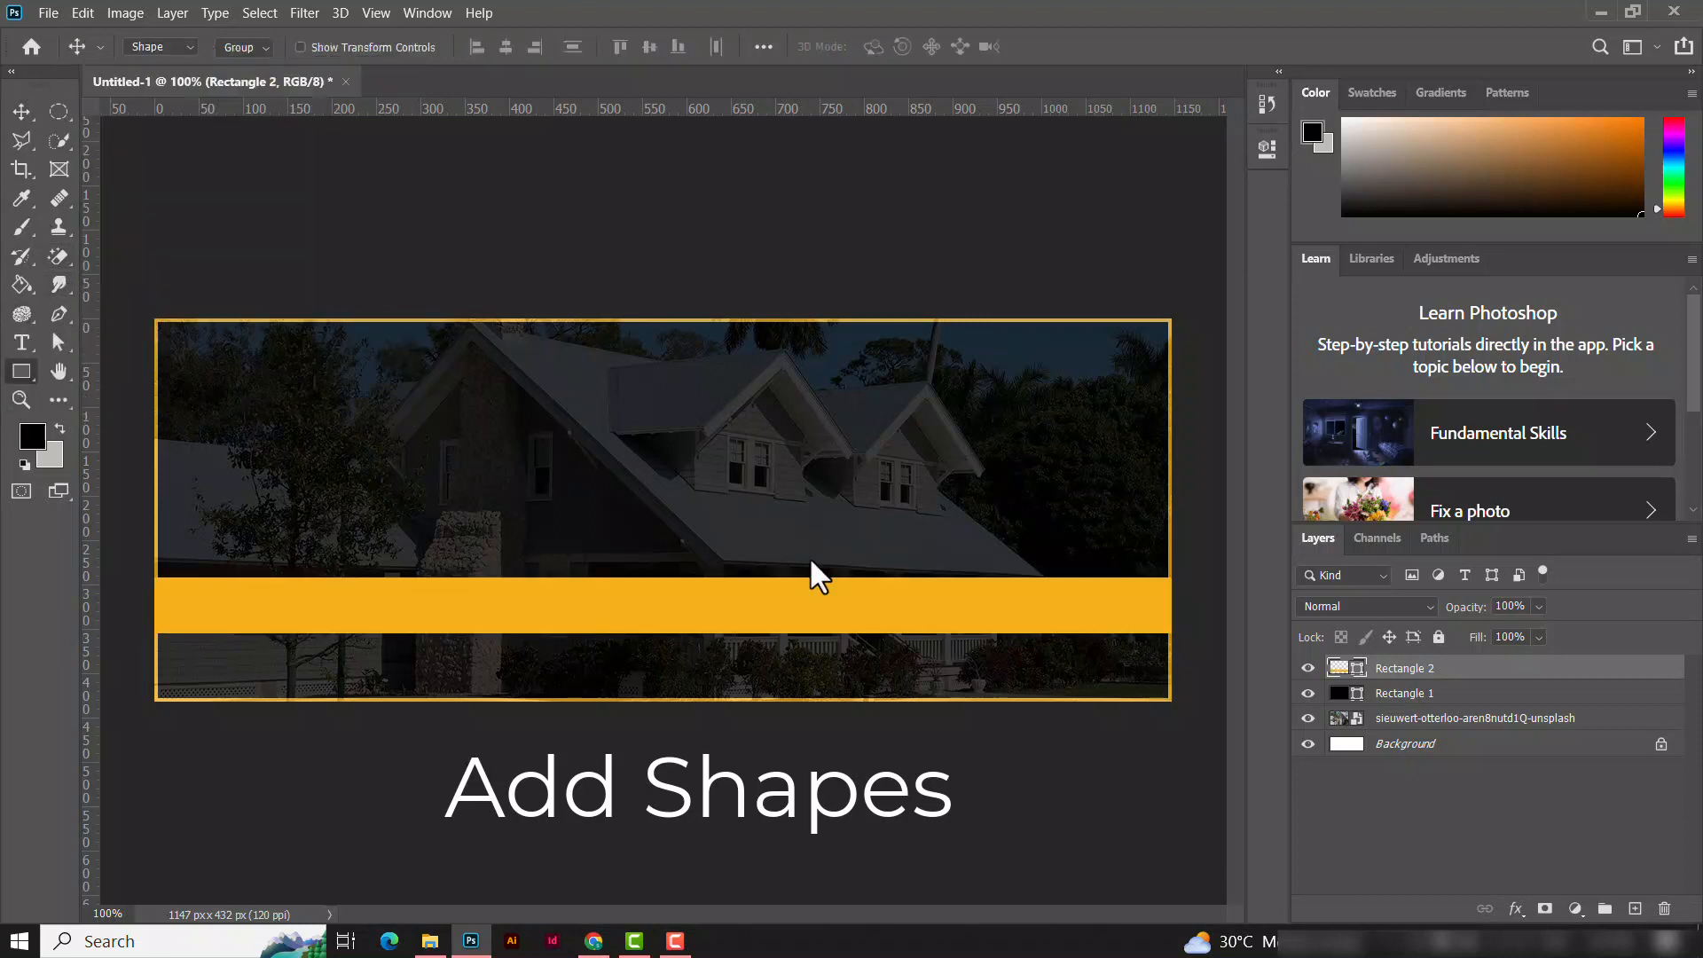
pyautogui.moveTo(856, 472); pyautogui.dragTo(1044, 638)
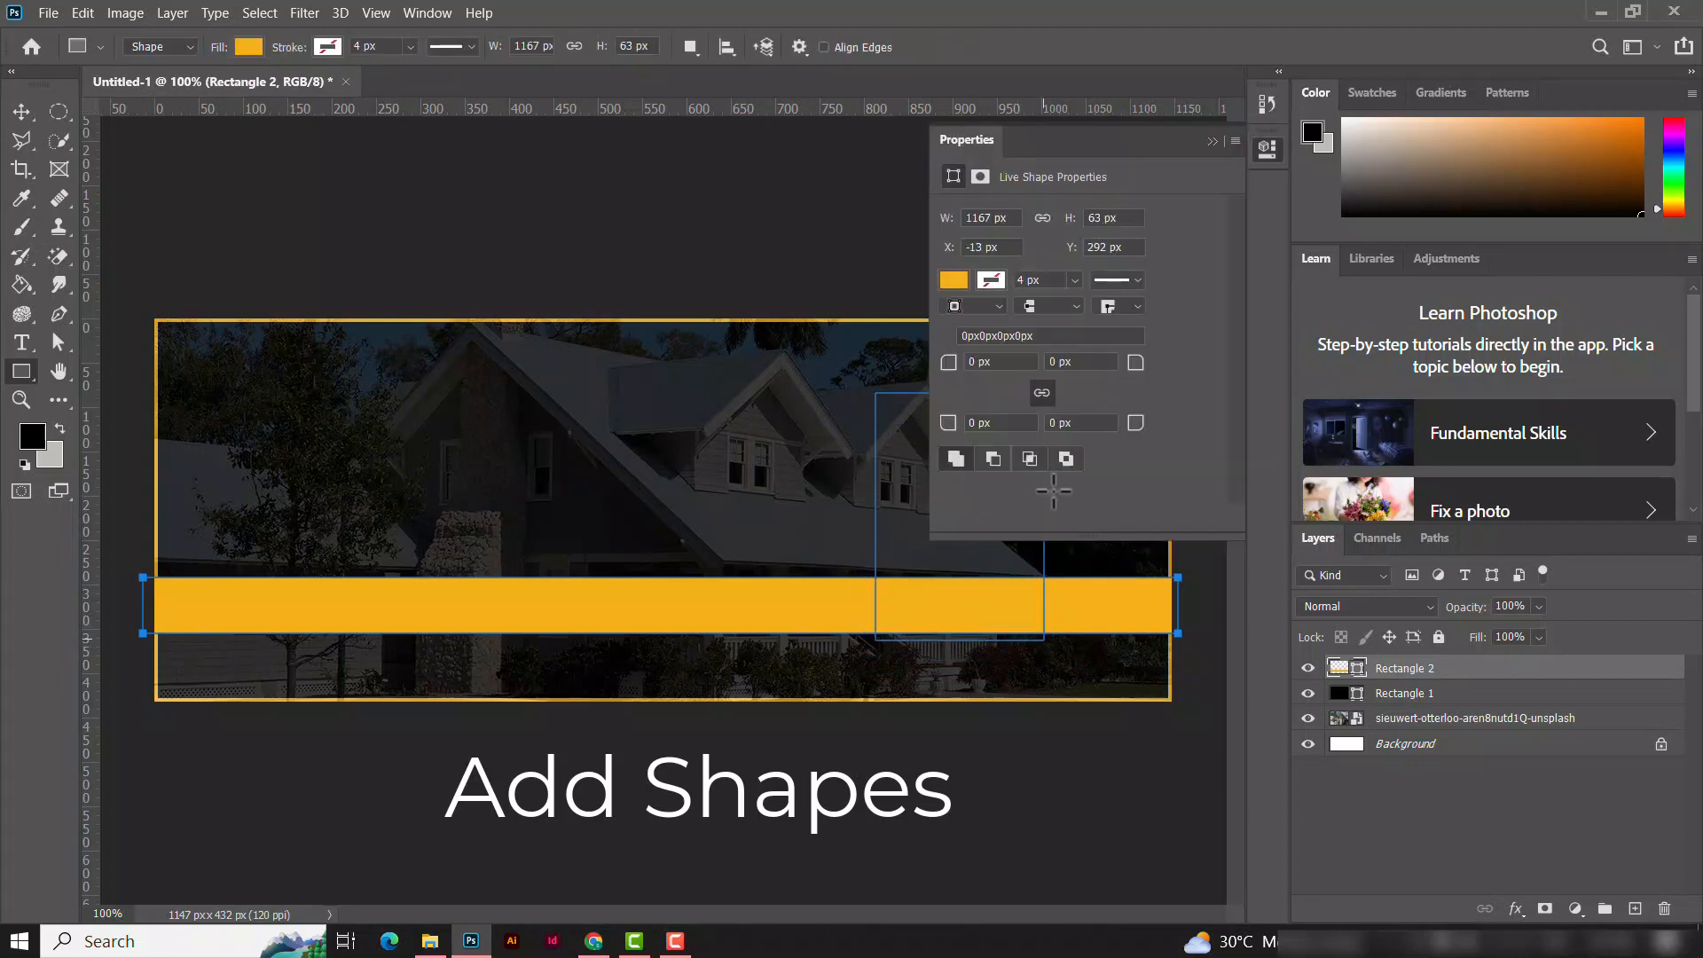
pyautogui.click(1240, 128)
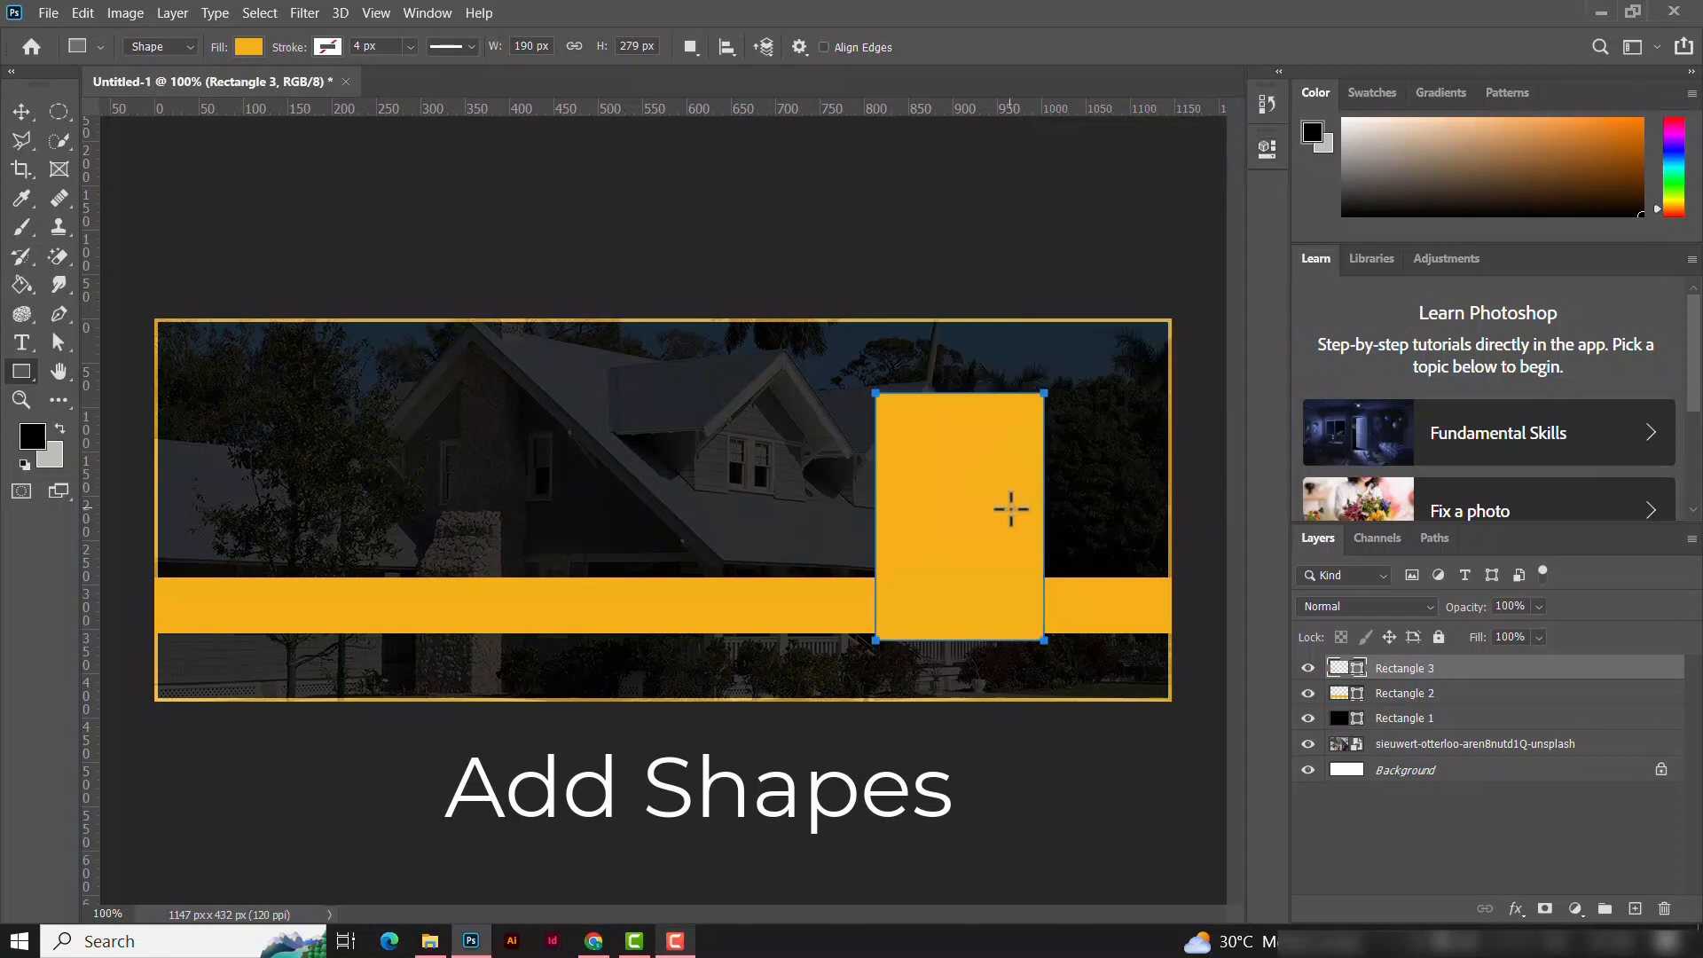
pyautogui.hotkey('ctrl', 't')
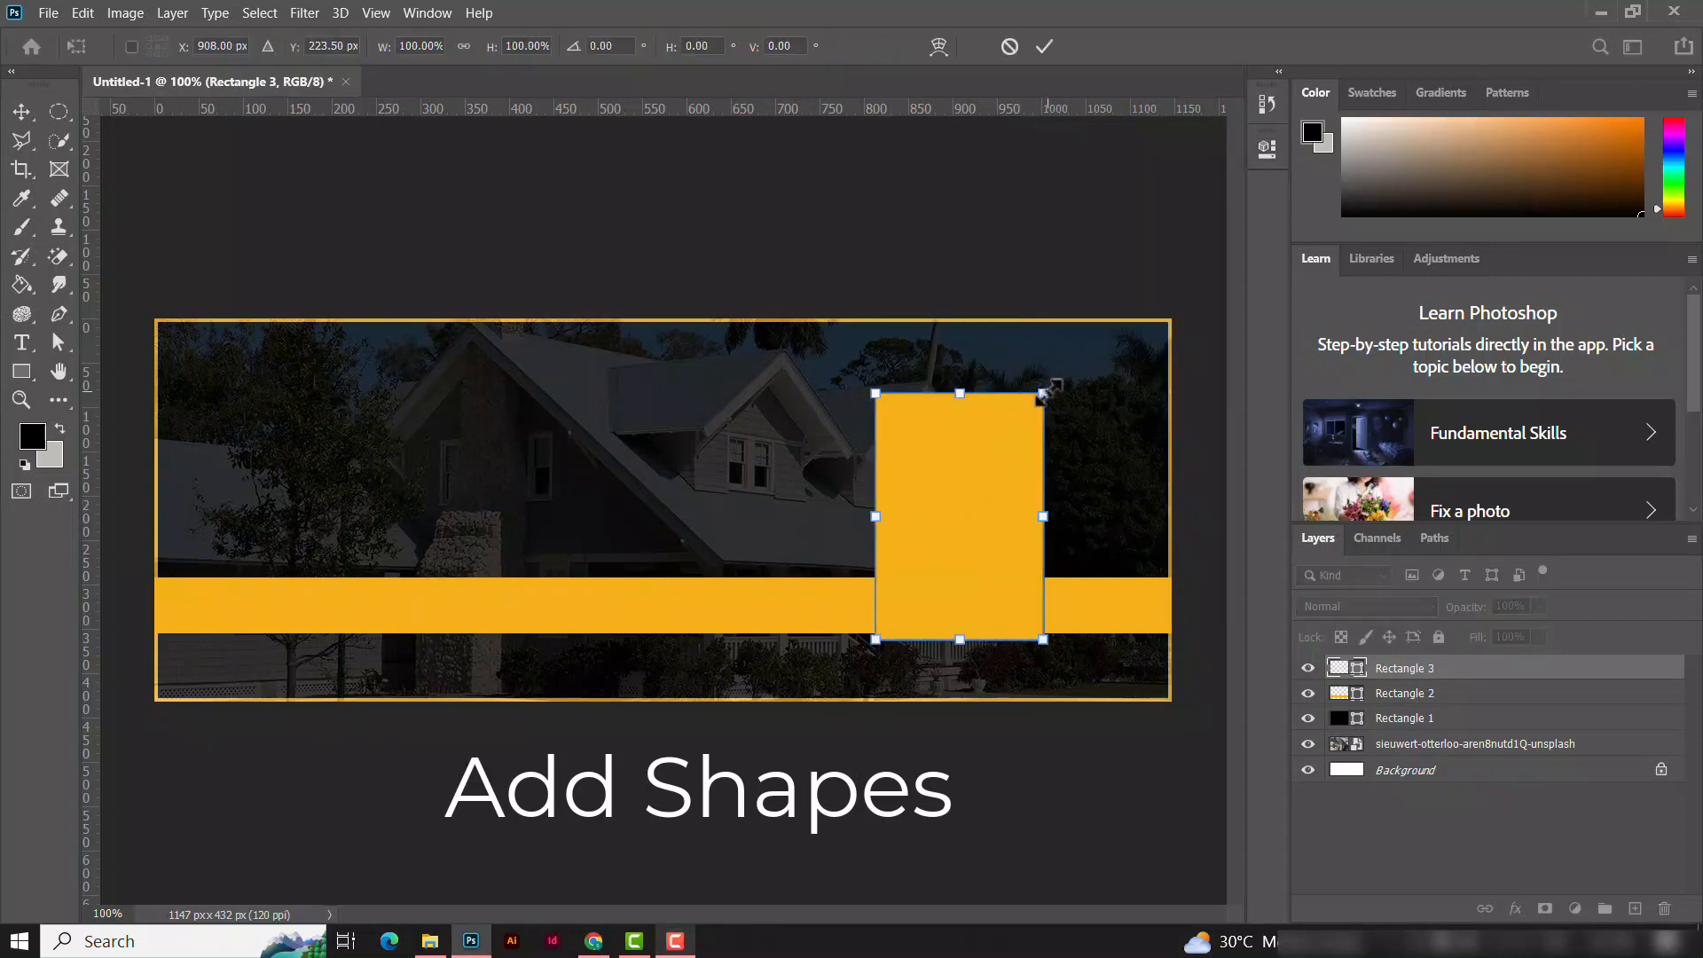
pyautogui.moveTo(1044, 393); pyautogui.dragTo(1089, 342)
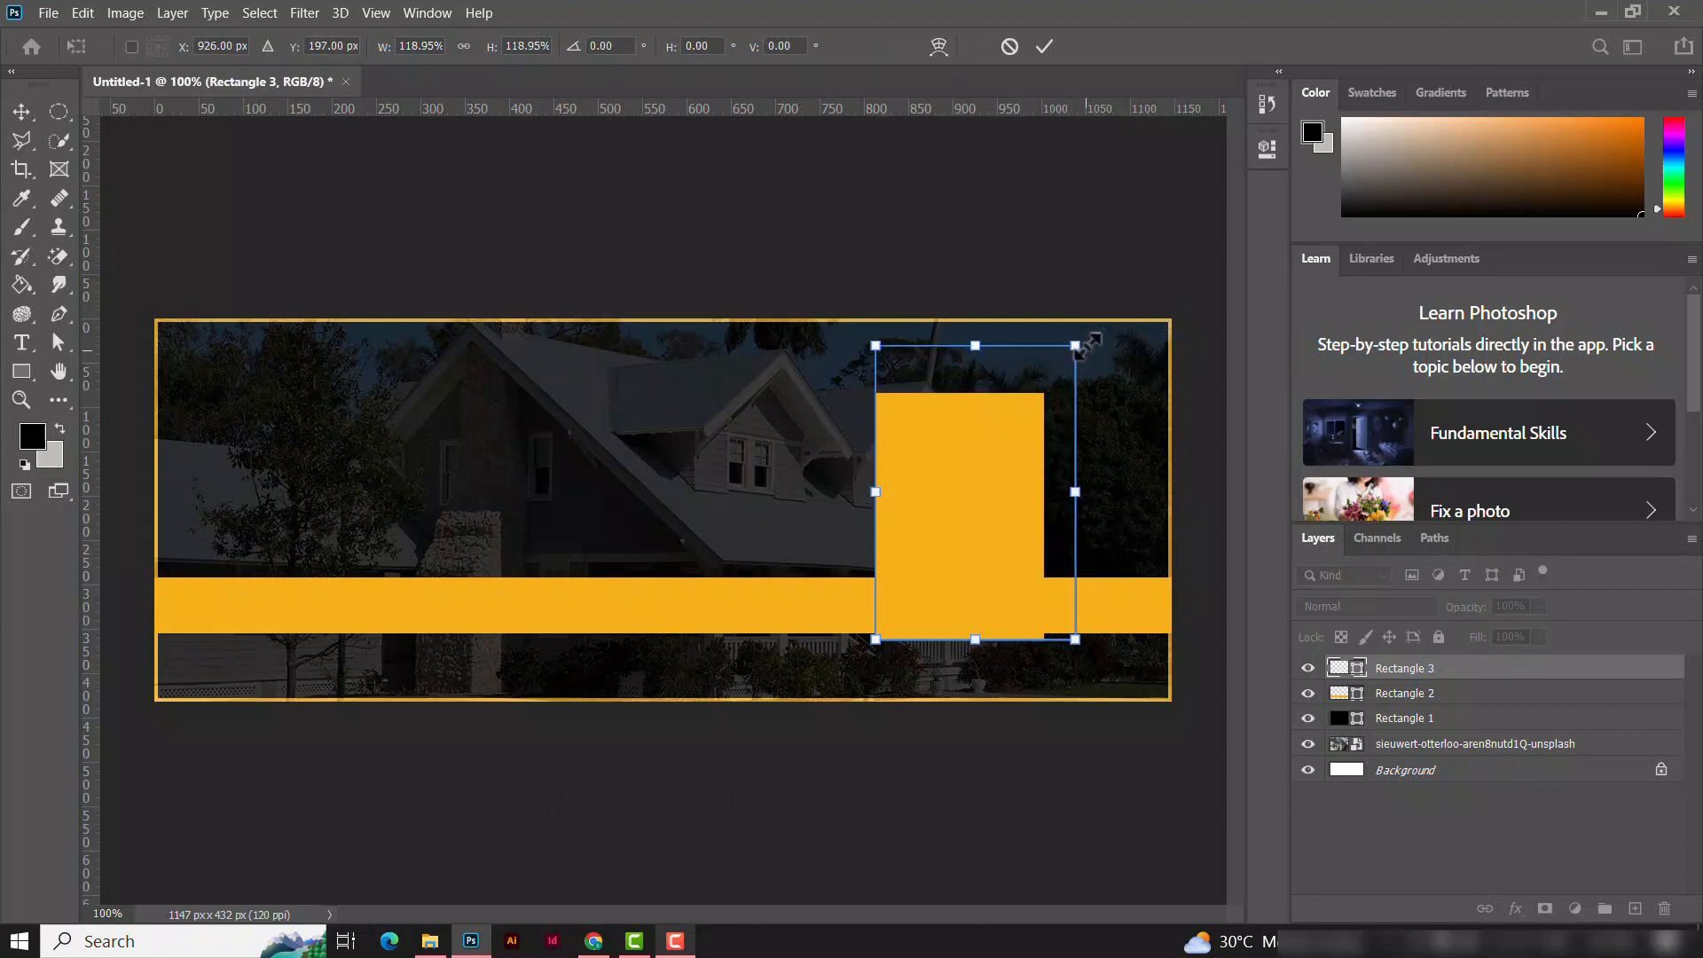
pyautogui.press('Return')
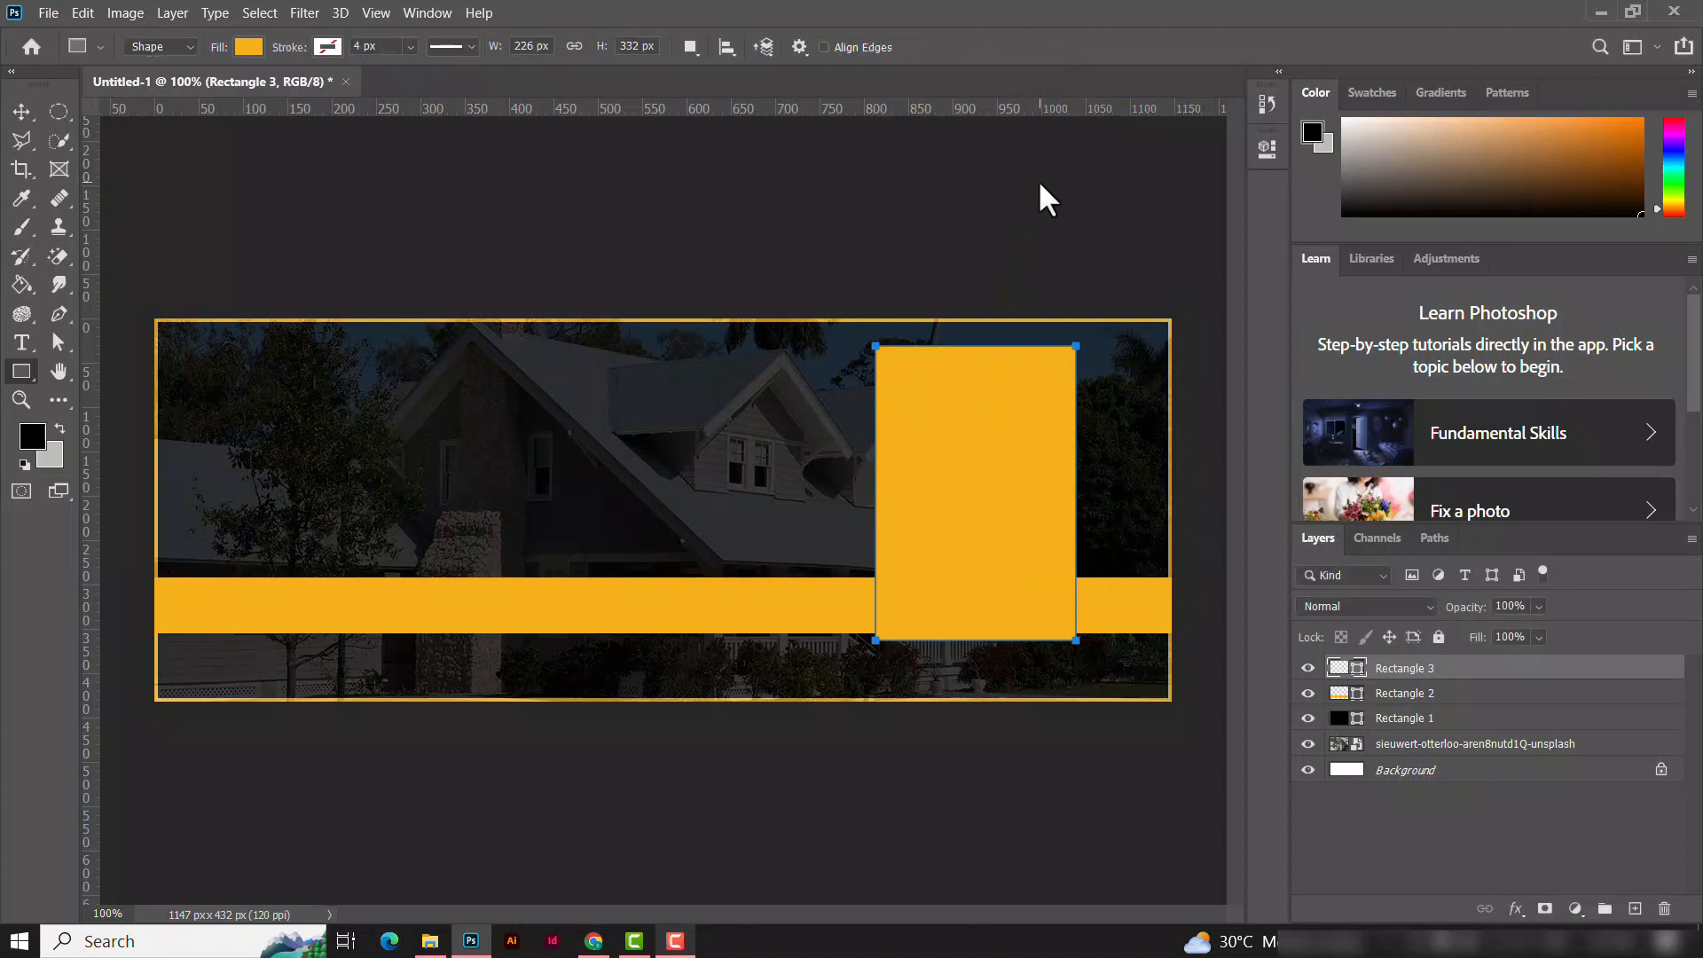
# Step: Nudge the upright rectangle down so it extends slightly farther below the horizontal band
pyautogui.click(22, 111)
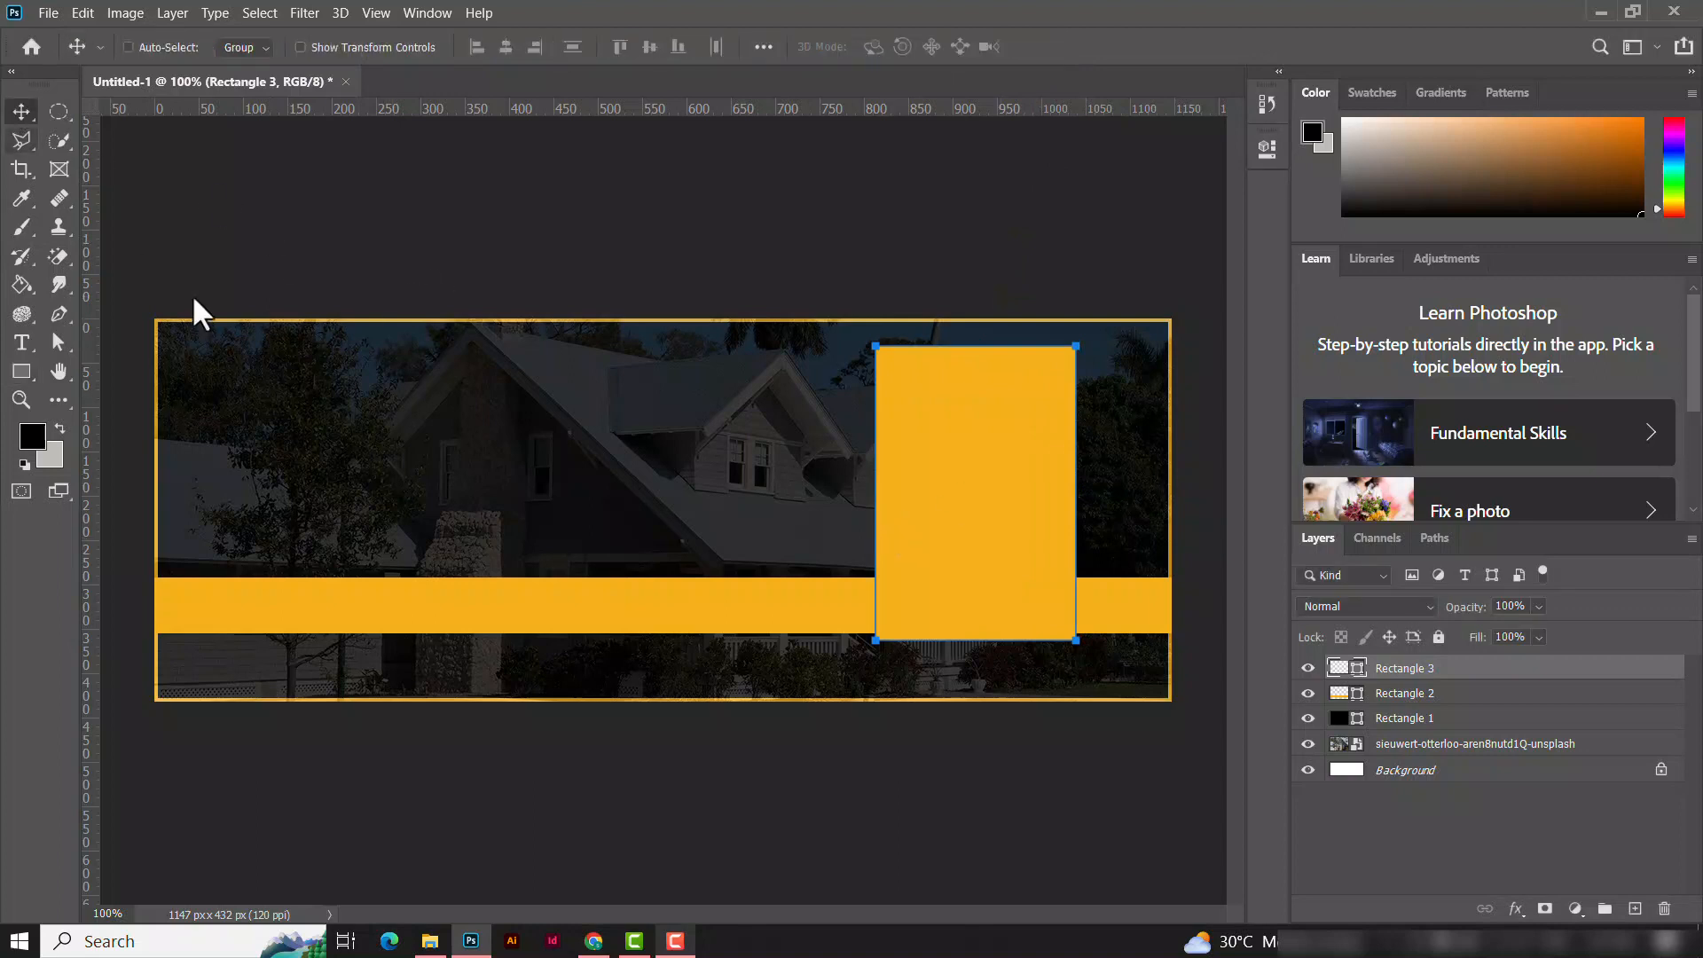
pyautogui.press('Down')
pyautogui.press('Down')
pyautogui.press('Down')
pyautogui.press('Down')
pyautogui.press('Down')
pyautogui.press('Down')
pyautogui.press('Down')
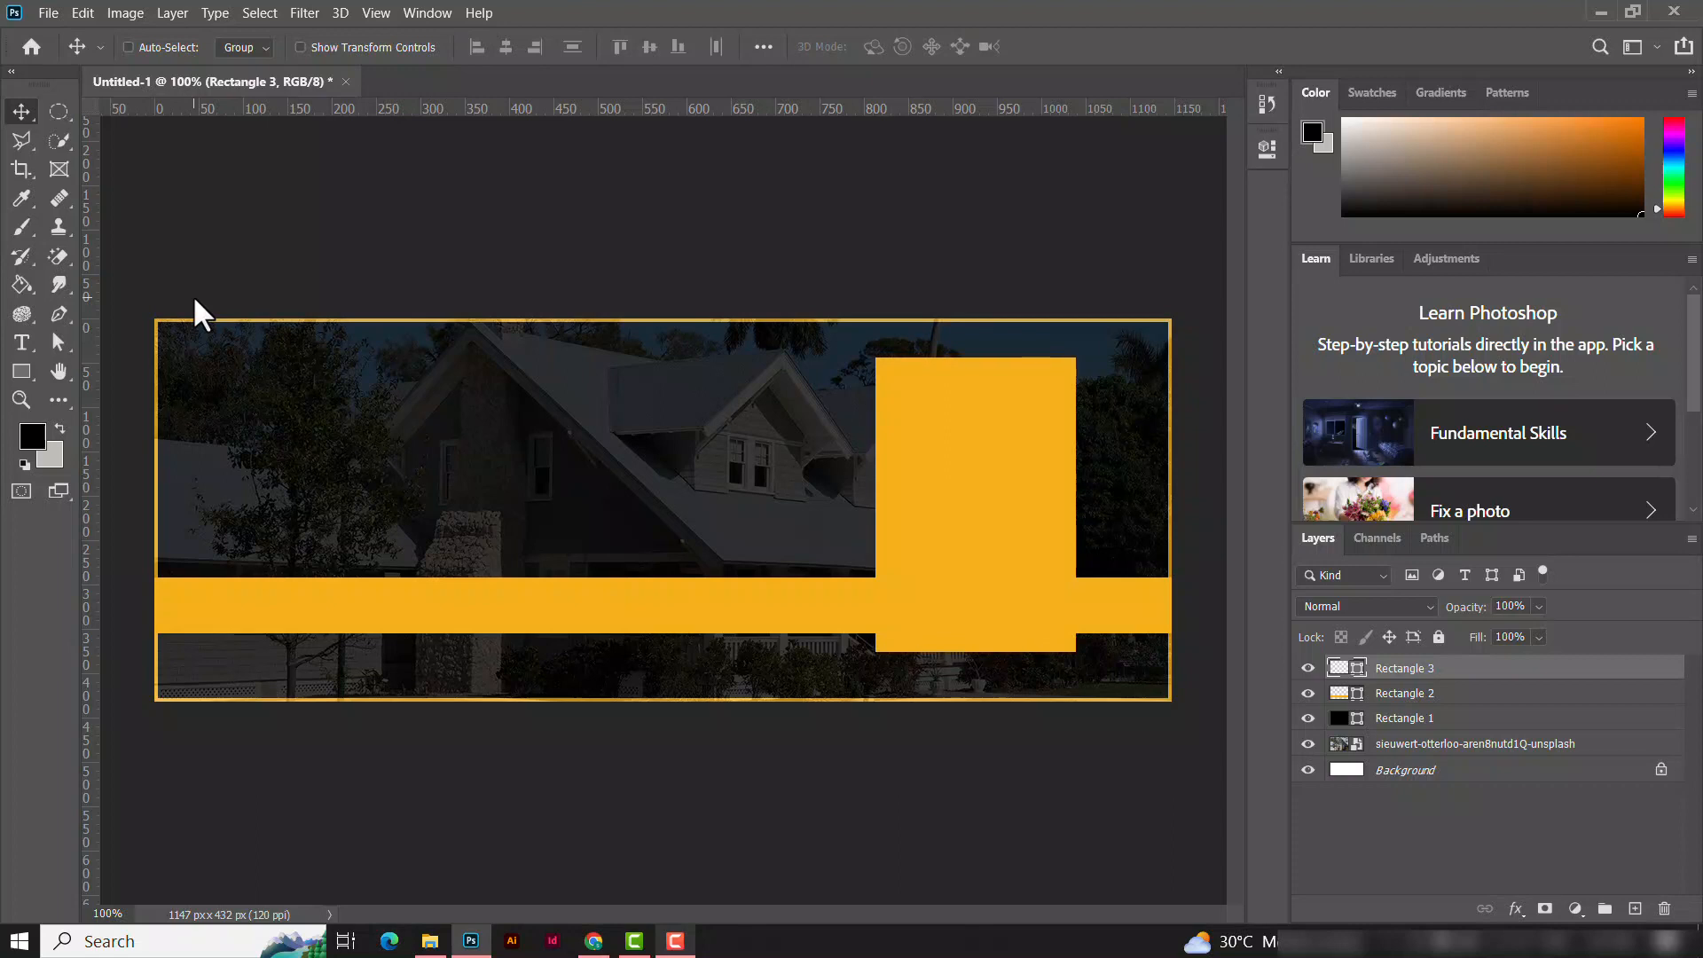
# Step: Select the horizontal band's layer and nudge the band up slightly
pyautogui.rightClick(548, 590)
pyautogui.click(564, 601)
pyautogui.press('Up')
pyautogui.press('Up')
pyautogui.press('Up')
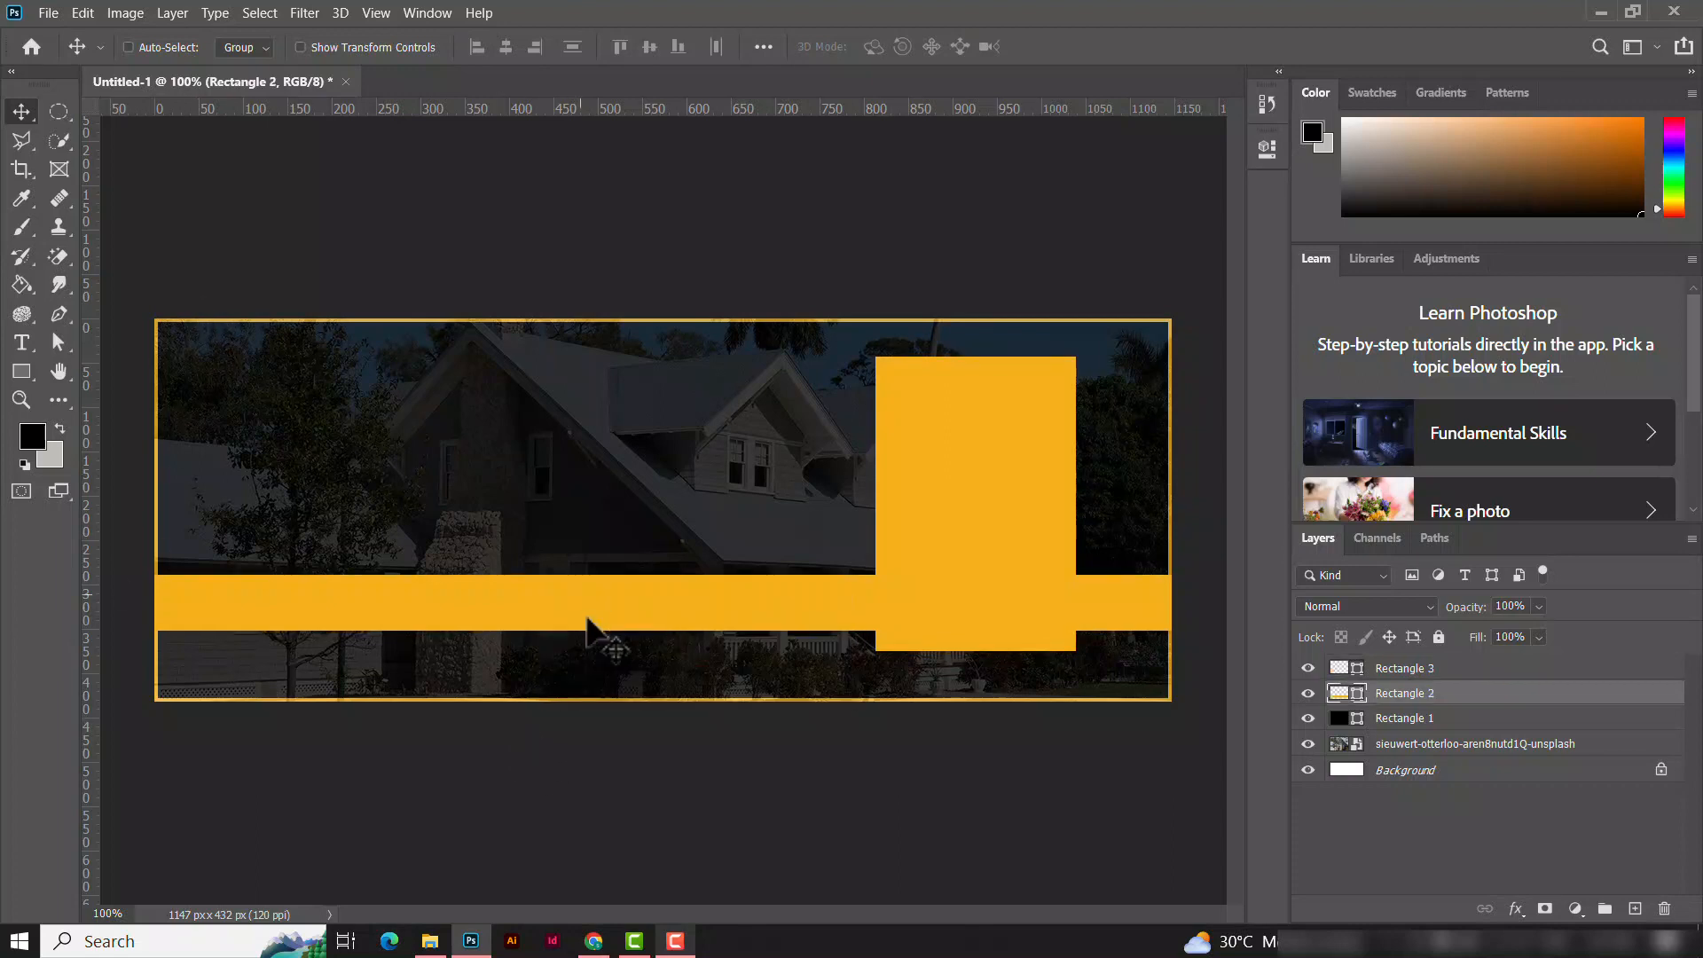
# Step: Select the upright rectangle's layer and nudge the rectangle up by a few pixels
pyautogui.rightClick(973, 604)
pyautogui.click(992, 617)
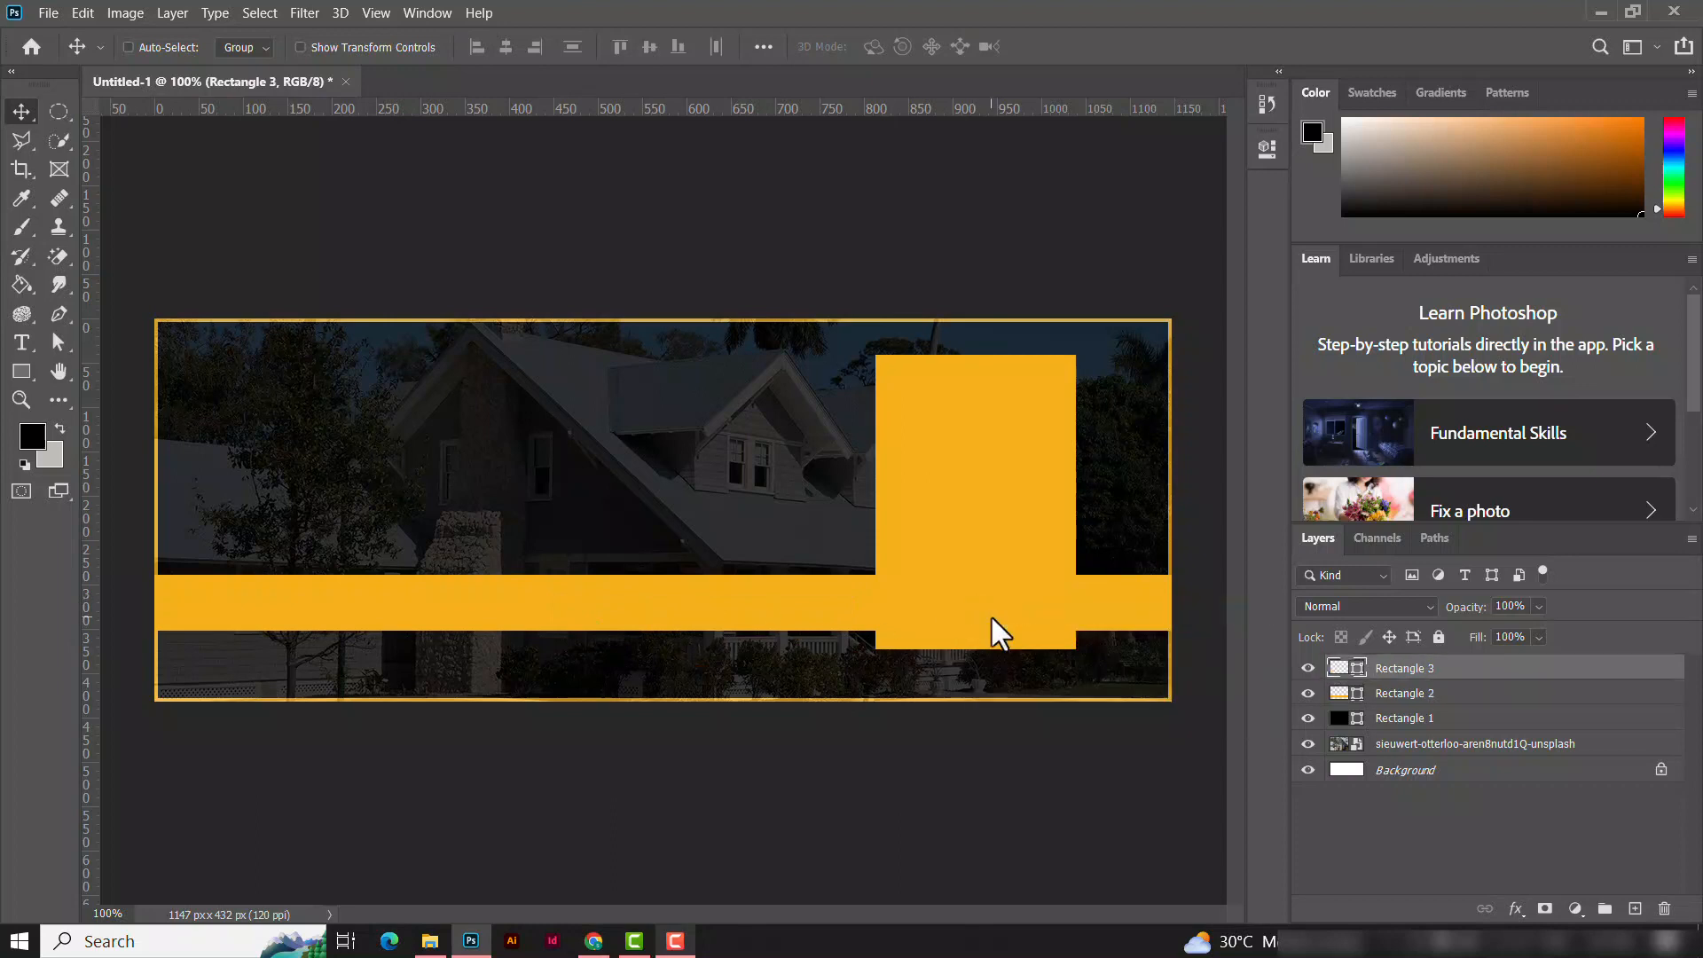
pyautogui.press('Up')
pyautogui.press('Down')
pyautogui.press('Down')
pyautogui.press('Down')
pyautogui.rightClick(992, 618)
pyautogui.click(1014, 629)
pyautogui.press('Up')
pyautogui.press('Up')
pyautogui.press('Up')
pyautogui.press('Up')
pyautogui.press('Up')
pyautogui.press('Up')
pyautogui.press('Up')
# Step: Select the horizontal band's layer and nudge the band up so the upright rectangle extends farther below it
pyautogui.rightClick(846, 615)
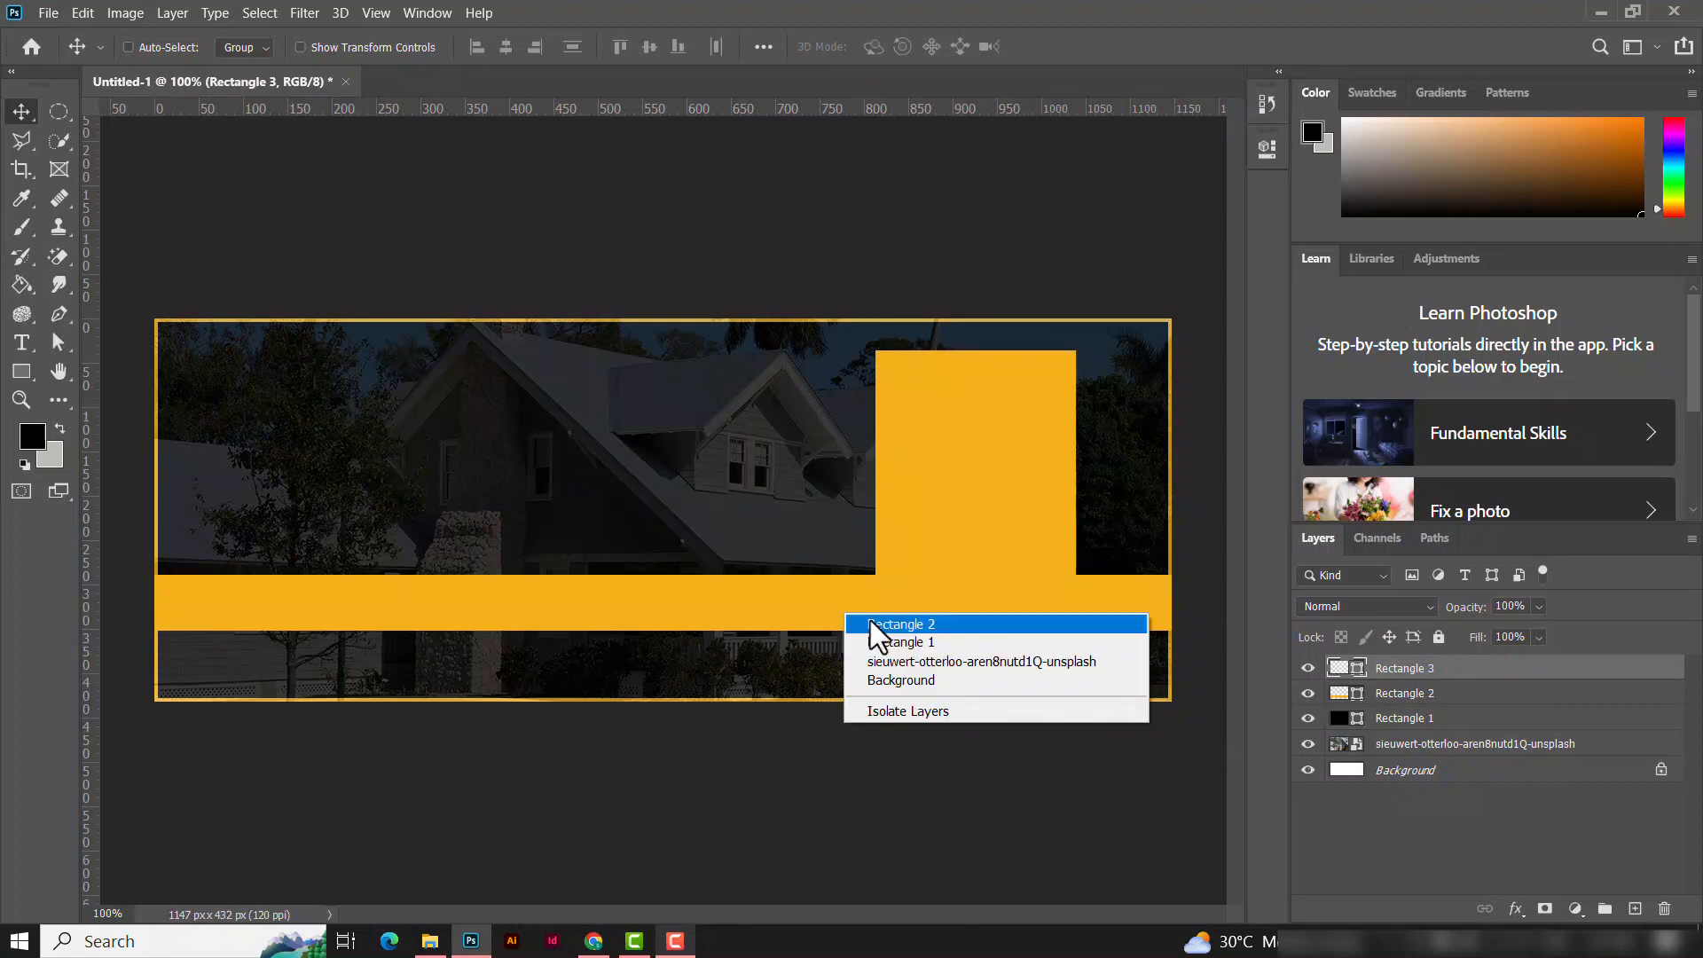
pyautogui.click(870, 621)
pyautogui.press('Up')
pyautogui.press('Up')
pyautogui.press('Up')
pyautogui.press('Up')
pyautogui.press('Up')
pyautogui.press('Up')
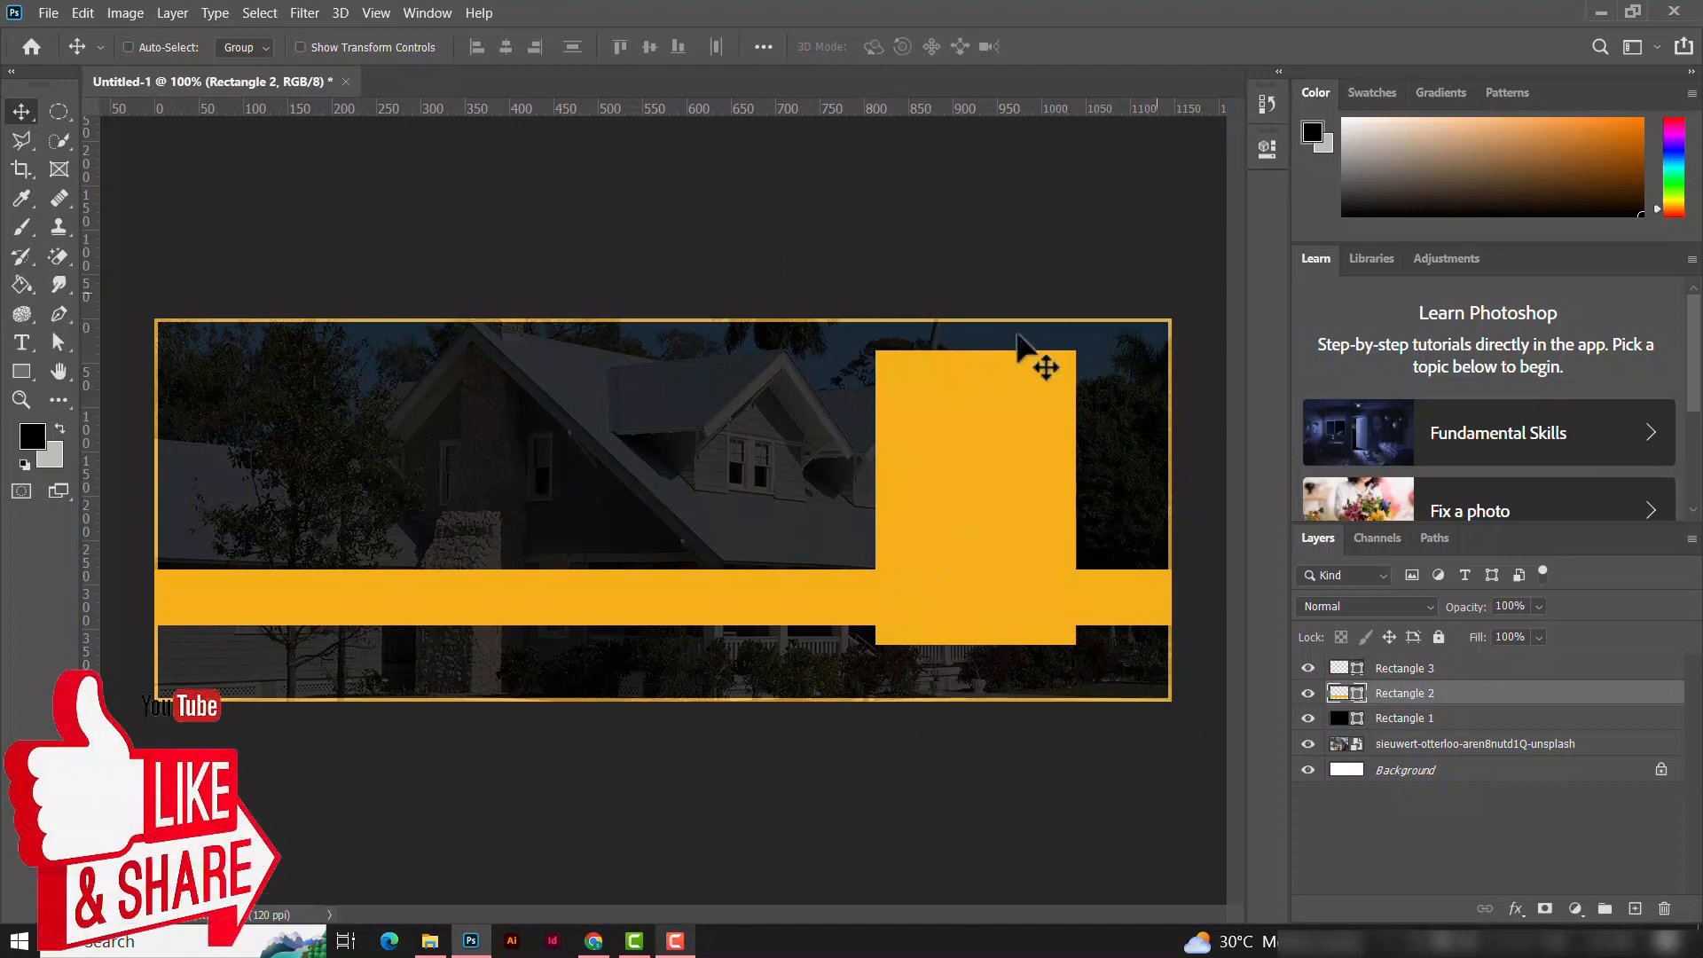
# Step: Draw a smaller upright rectangle of about 163 × 233 px to the left of the tall one, ending near the band's lower edge
pyautogui.click(21, 372)
pyautogui.moveTo(707, 438)
pyautogui.mouseDown()
pyautogui.moveTo(815, 581)
pyautogui.moveTo(825, 661)
pyautogui.moveTo(859, 645)
pyautogui.moveTo(864, 615)
pyautogui.moveTo(838, 615)
pyautogui.mouseUp()
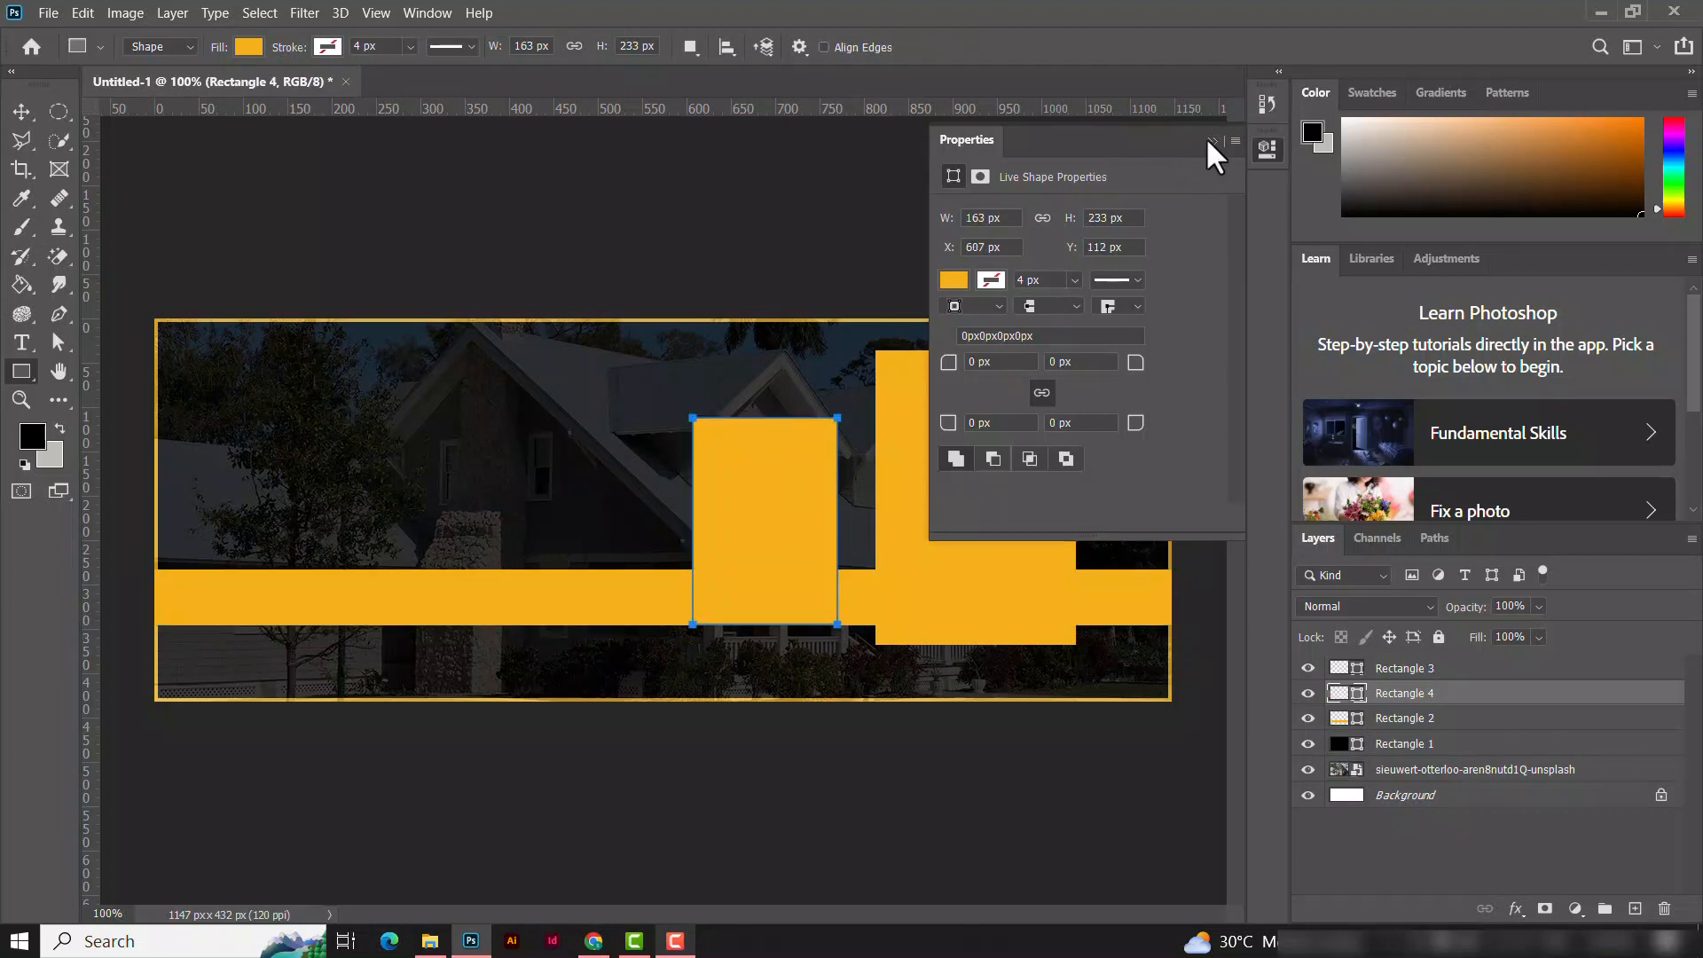
pyautogui.click(1209, 140)
pyautogui.press('v')
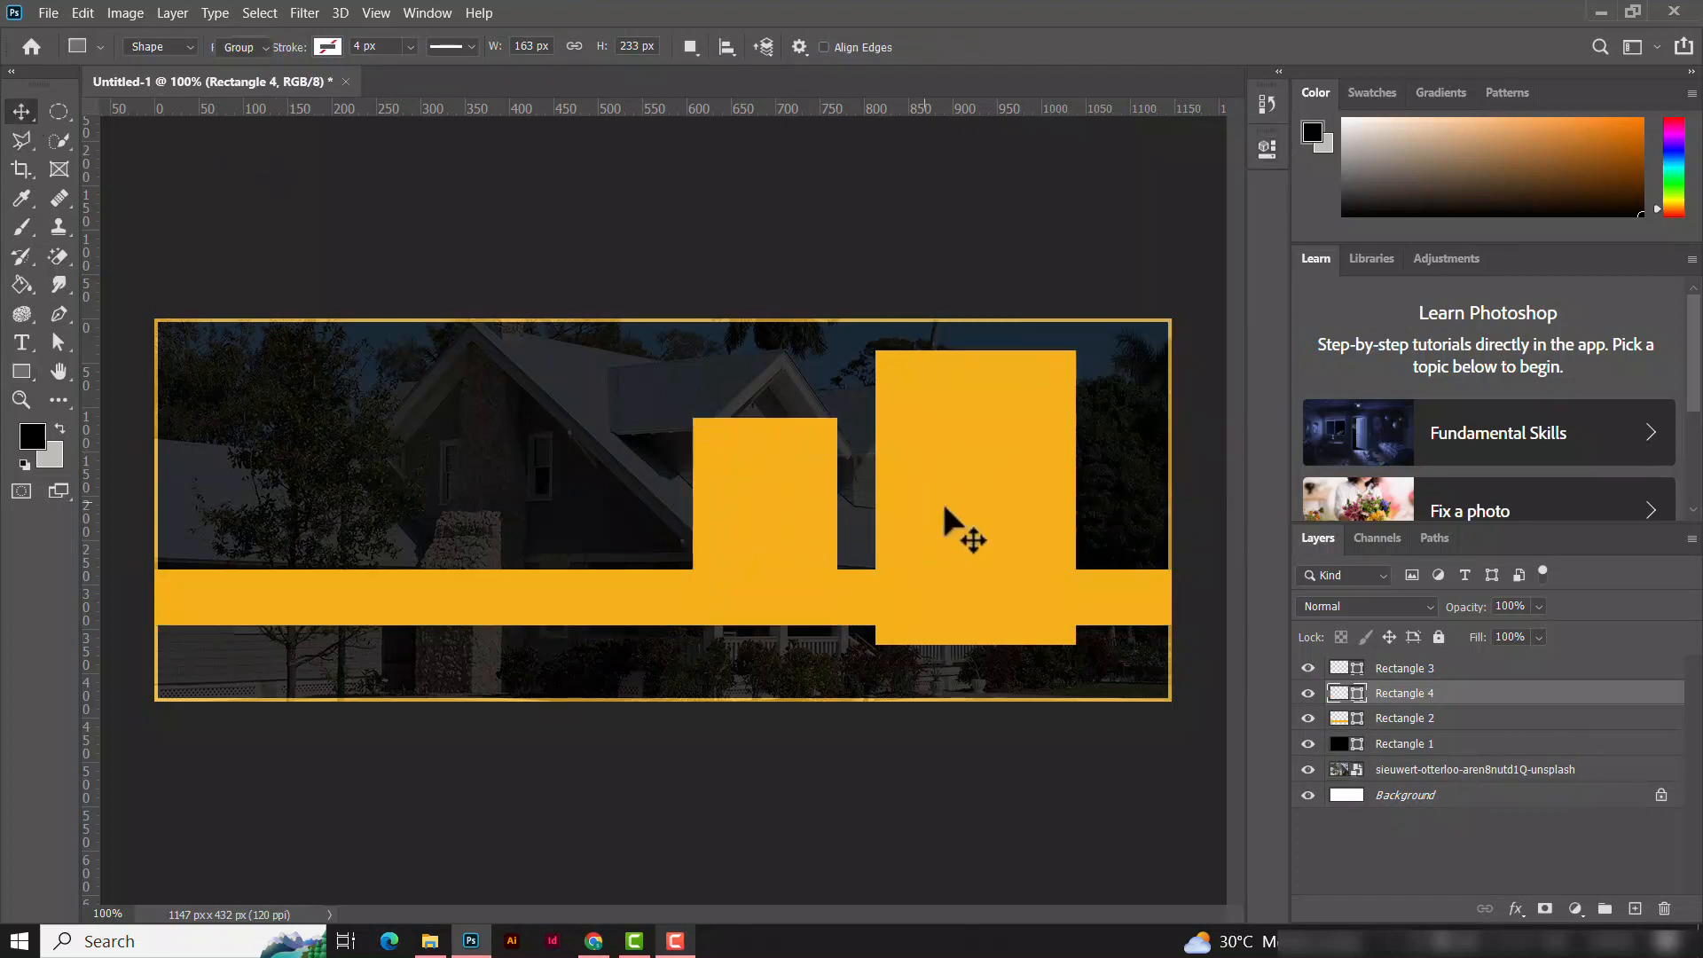
# Step: Select the tall rectangle and nudge it left until it is close to the smaller rectangle
pyautogui.rightClick(941, 498)
pyautogui.click(959, 520)
pyautogui.press('Left')
pyautogui.press('Left')
pyautogui.press('Left')
pyautogui.press('Left')
pyautogui.press('Left')
pyautogui.press('Left')
pyautogui.press('Left')
pyautogui.press('Left')
pyautogui.press('Left')
pyautogui.press('Left')
pyautogui.press('Left')
pyautogui.press('Left')
pyautogui.press('Left')
pyautogui.press('Left')
pyautogui.press('Left')
pyautogui.press('Left')
pyautogui.press('Left')
pyautogui.press('Left')
pyautogui.press('Left')
pyautogui.press('Left')
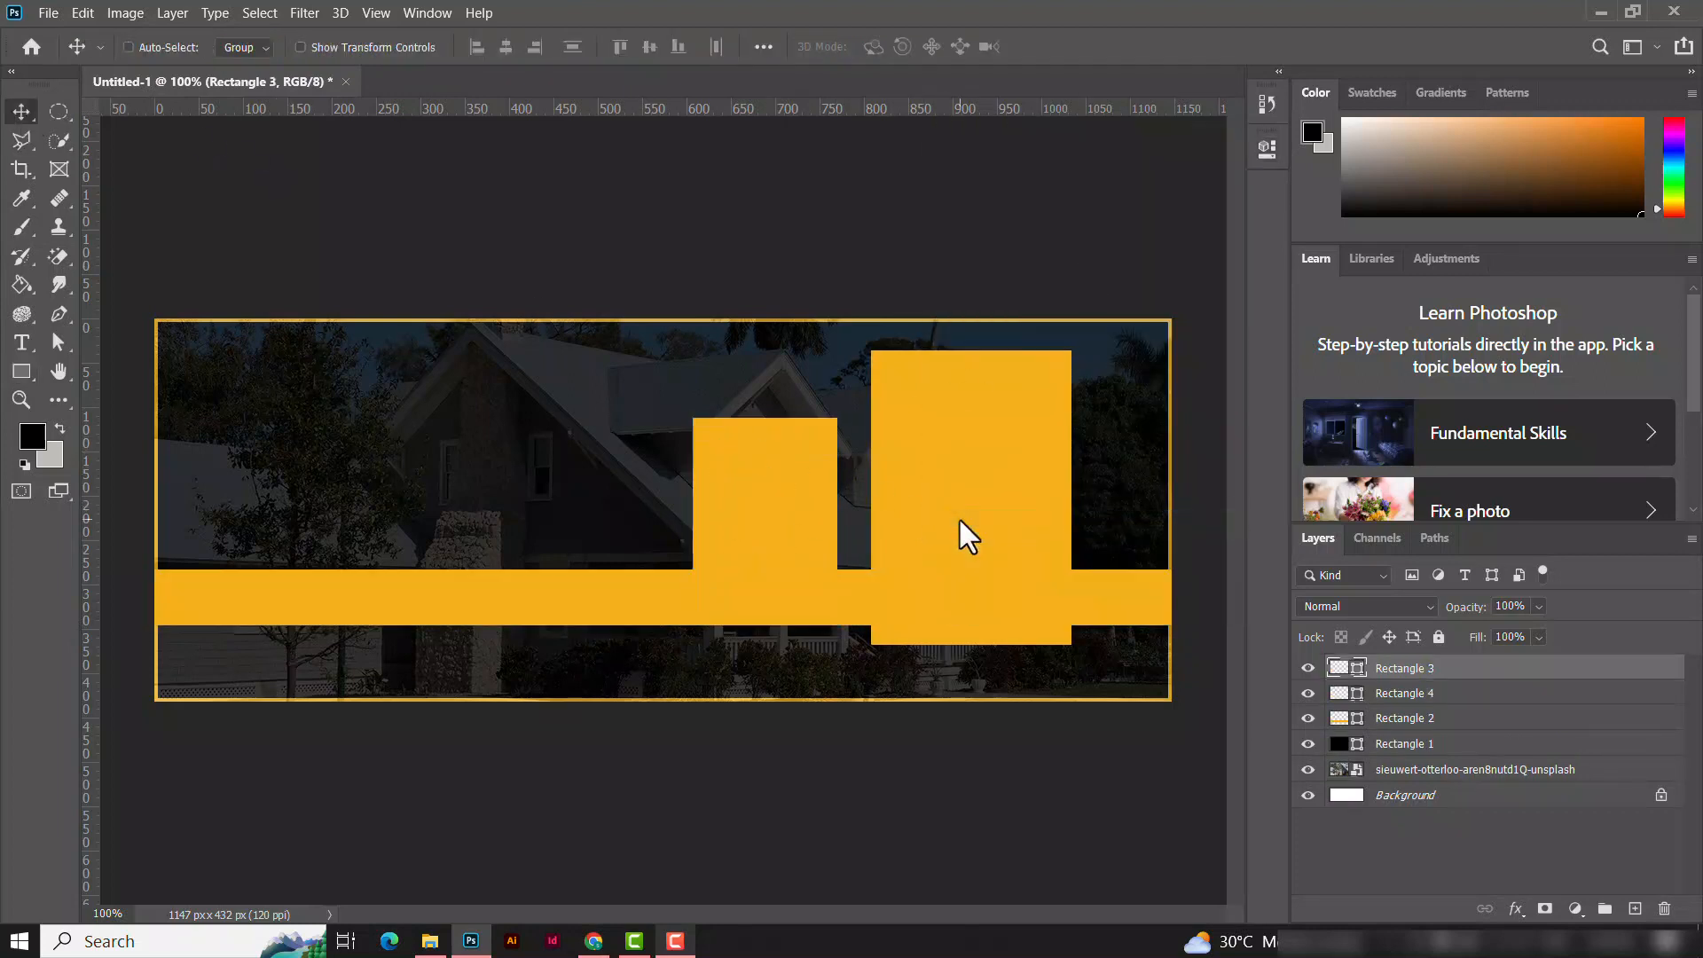
pyautogui.press('Left')
pyautogui.press('Left')
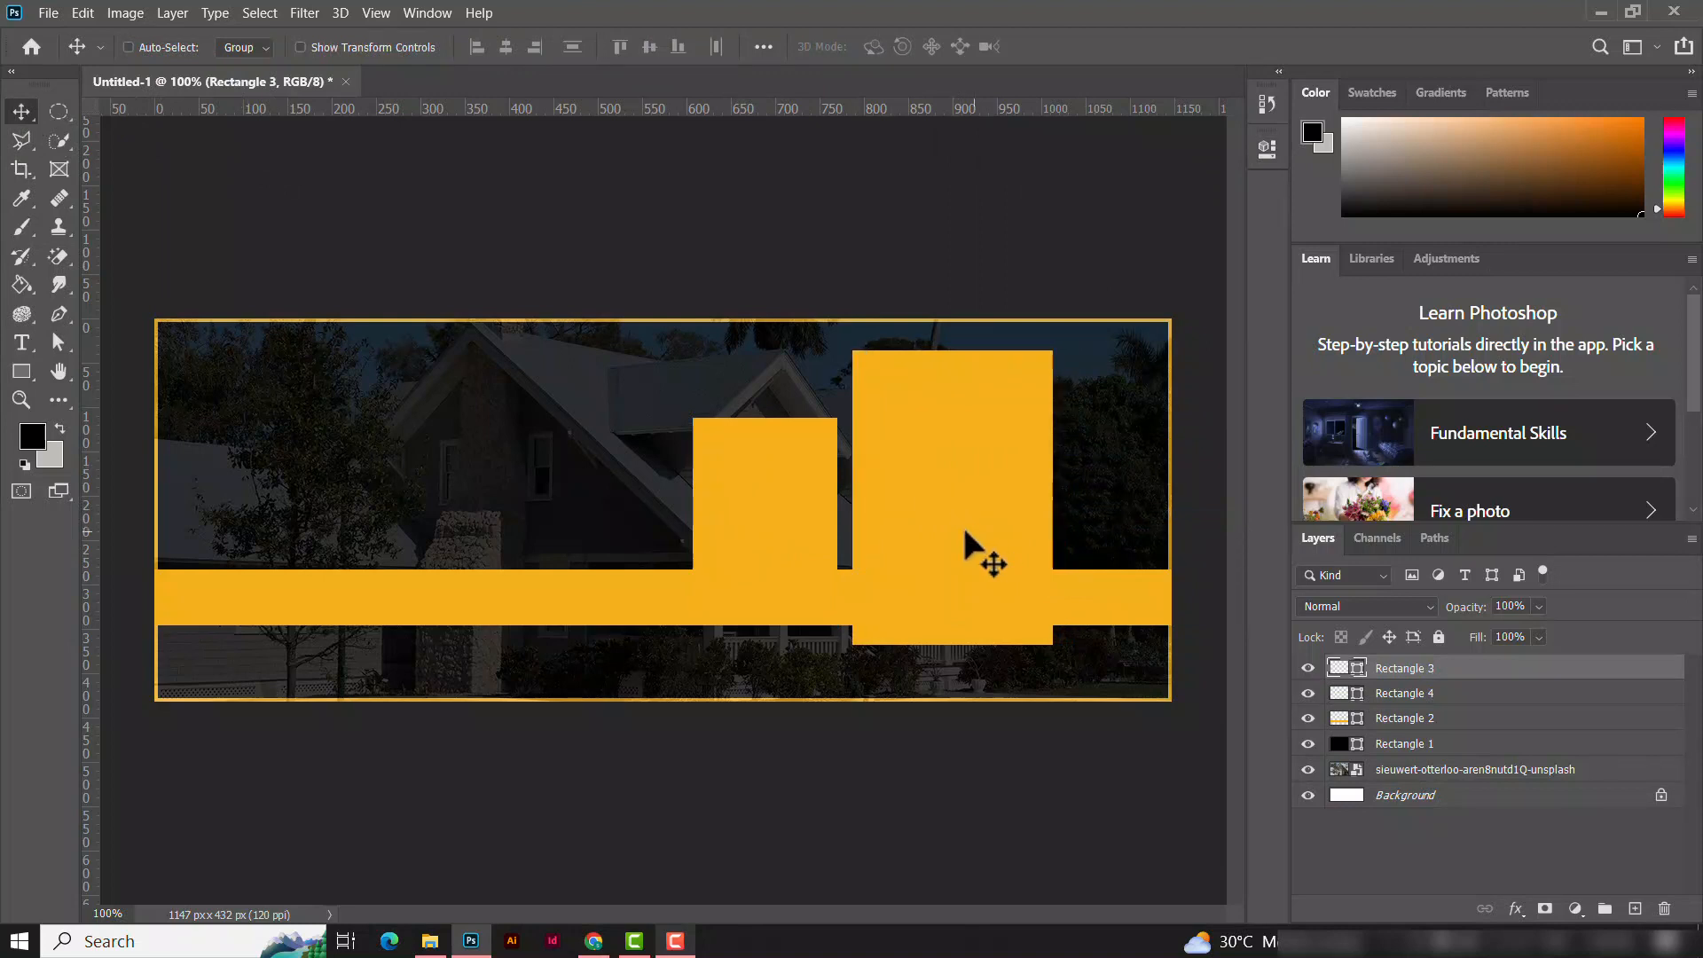
# Step: Shift the smaller rectangle farther left and move the tall rectangle left, leaving a narrow gap between them
pyautogui.rightClick(722, 502)
pyautogui.click(749, 529)
pyautogui.moveTo(752, 526); pyautogui.dragTo(720, 530)
pyautogui.rightClick(887, 540)
pyautogui.click(905, 547)
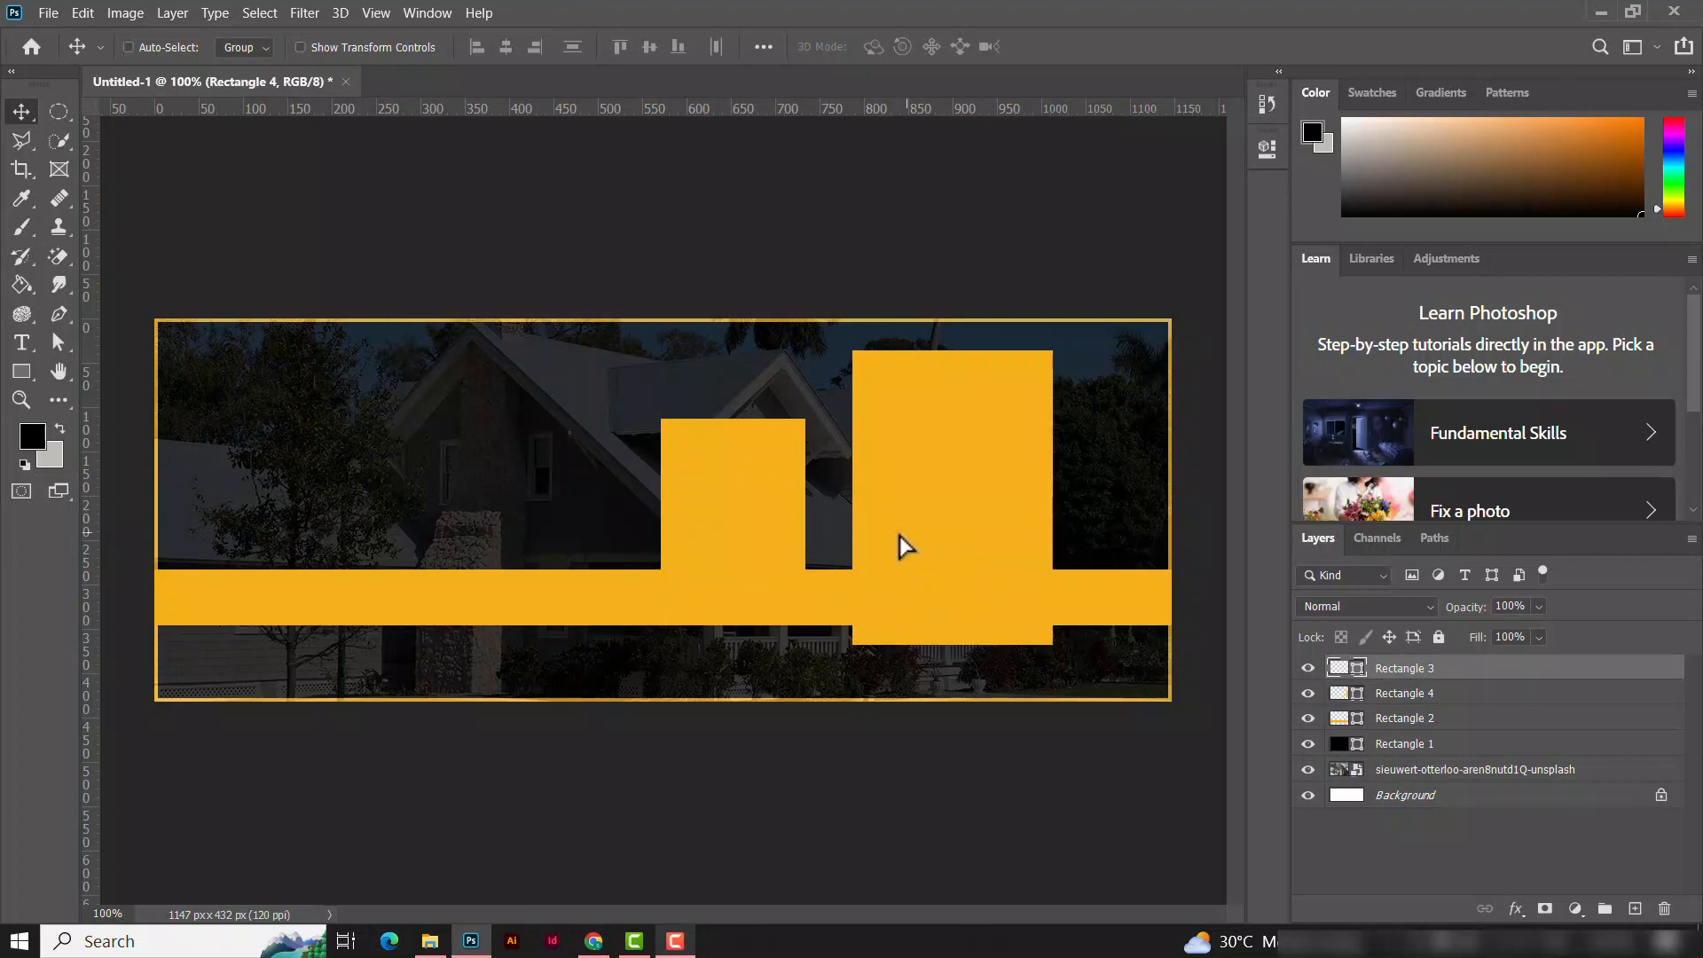
pyautogui.moveTo(903, 544); pyautogui.dragTo(865, 544)
# Step: Duplicate the smaller rectangle and place the copy at the same height on the tall rectangle's right side
pyautogui.rightClick(760, 512)
pyautogui.click(785, 513)
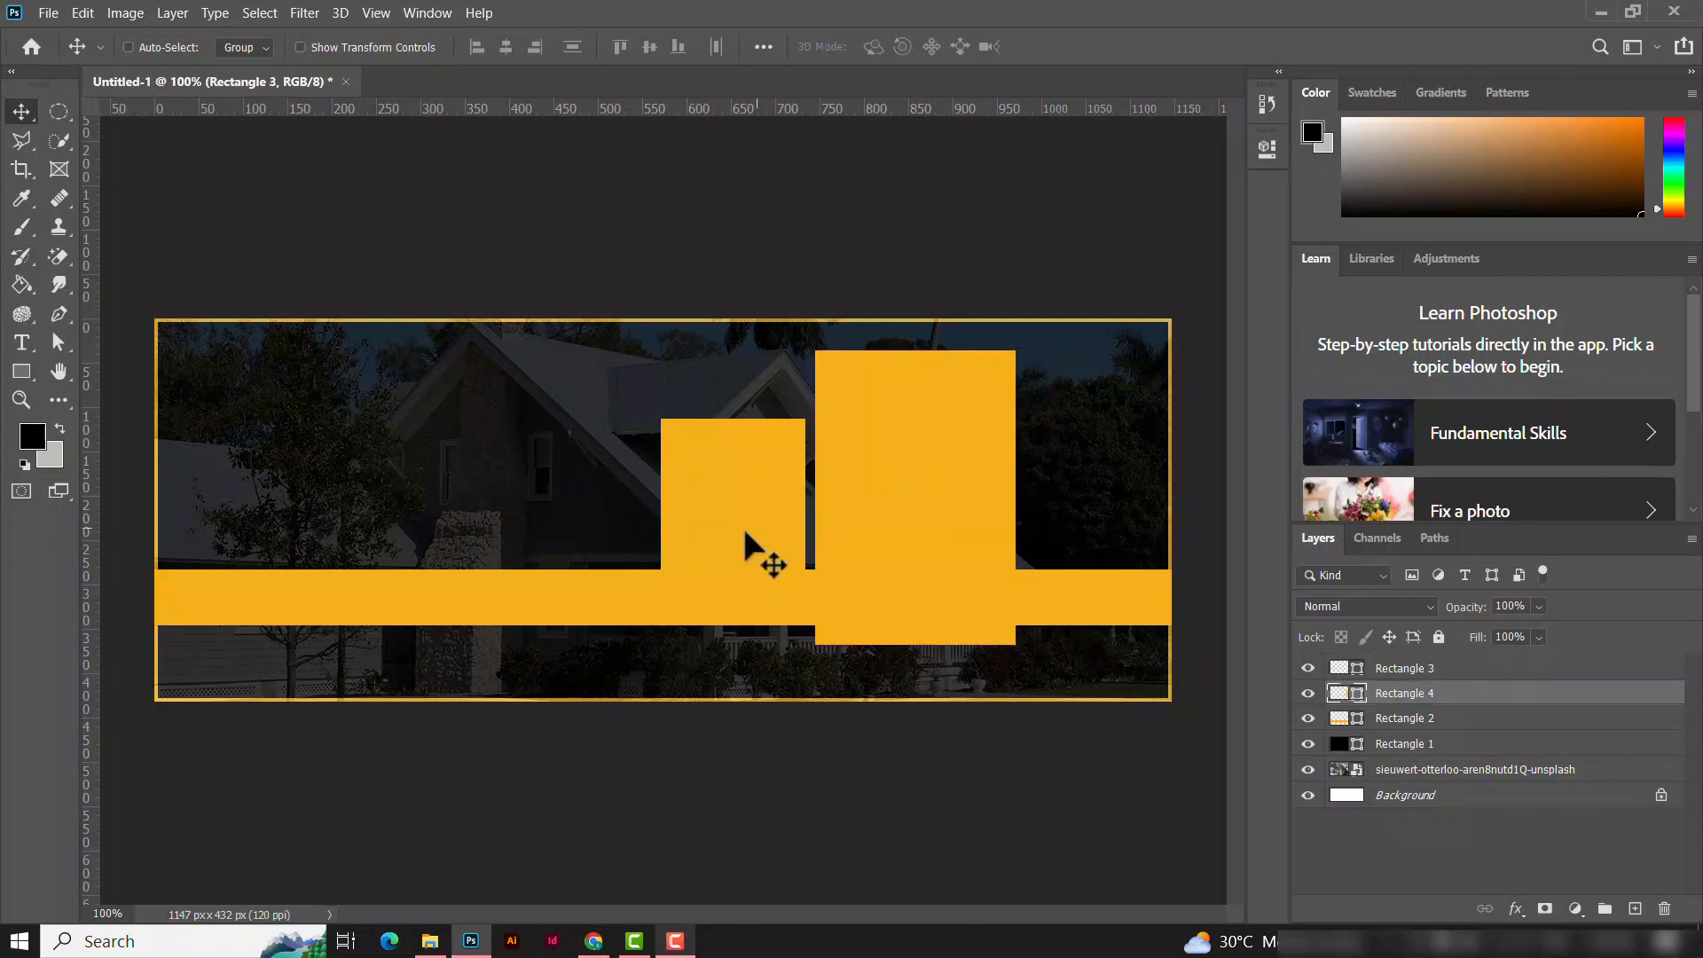
pyautogui.moveTo(753, 533); pyautogui.dragTo(1112, 546)
# Step: Narrow the tall middle rectangle from its right edge to about 95% of its width
pyautogui.rightClick(953, 525)
pyautogui.click(956, 536)
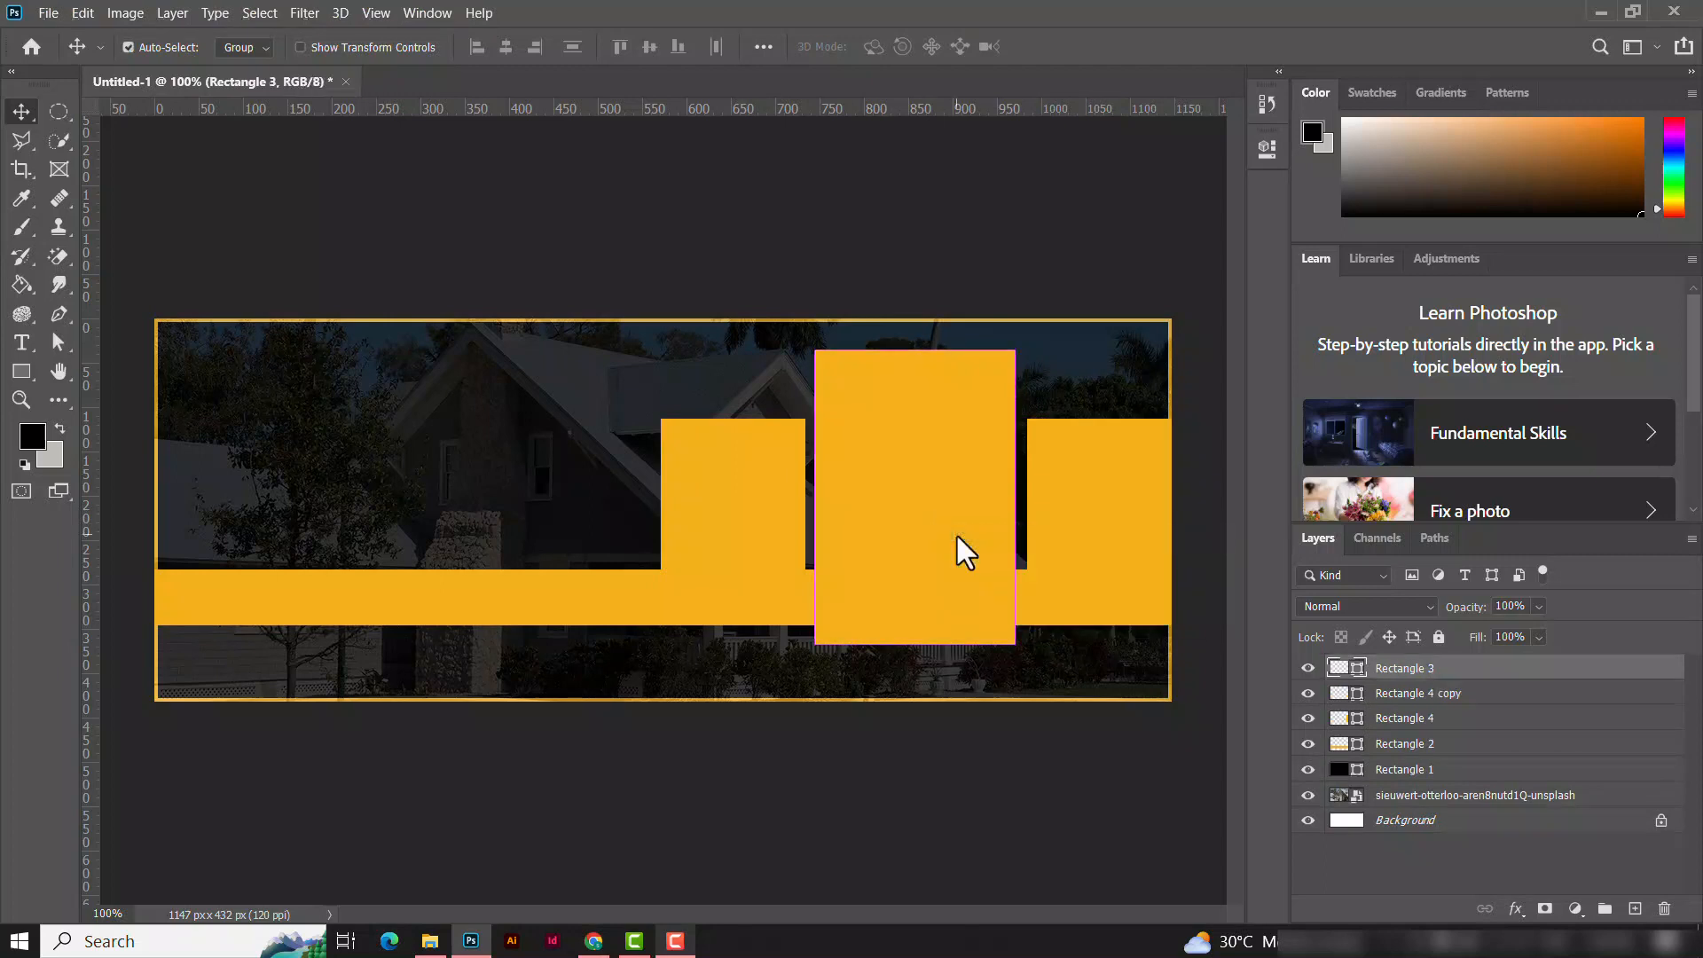
pyautogui.hotkey('ctrl', 't')
pyautogui.moveTo(1016, 503); pyautogui.dragTo(1006, 499)
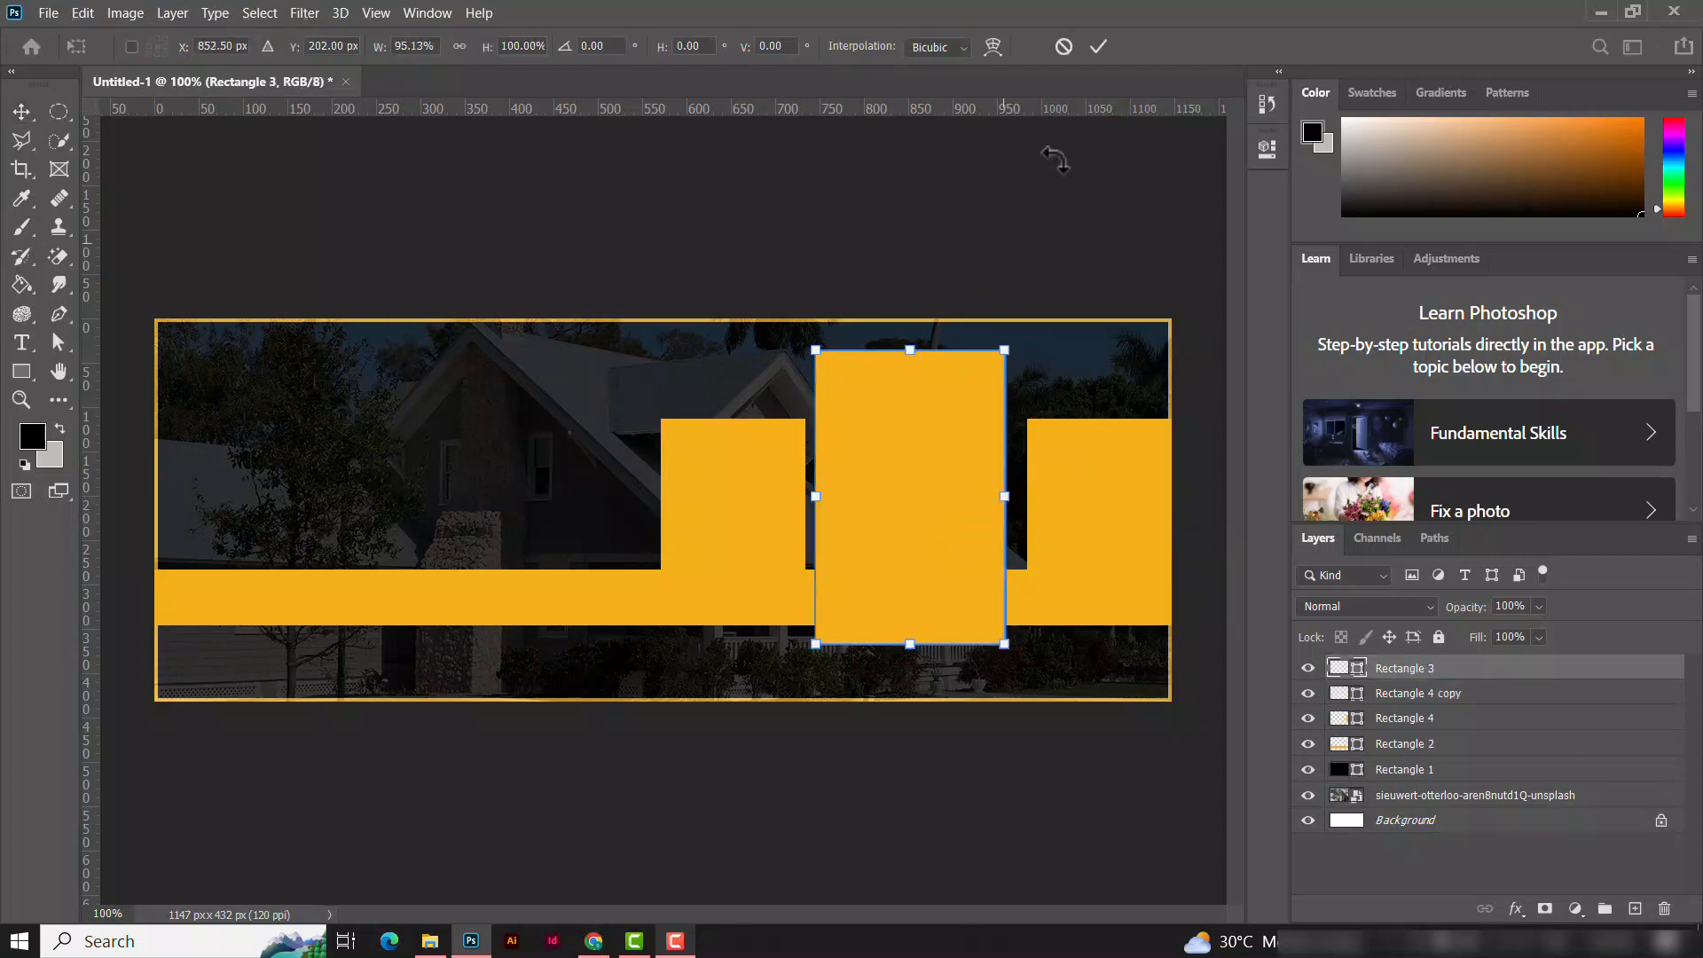
pyautogui.click(1098, 46)
# Step: Select the copied rectangle and nudge it left, leaving a narrow gap beside the tall rectangle and inside the frame
pyautogui.rightClick(1087, 456)
pyautogui.click(1094, 472)
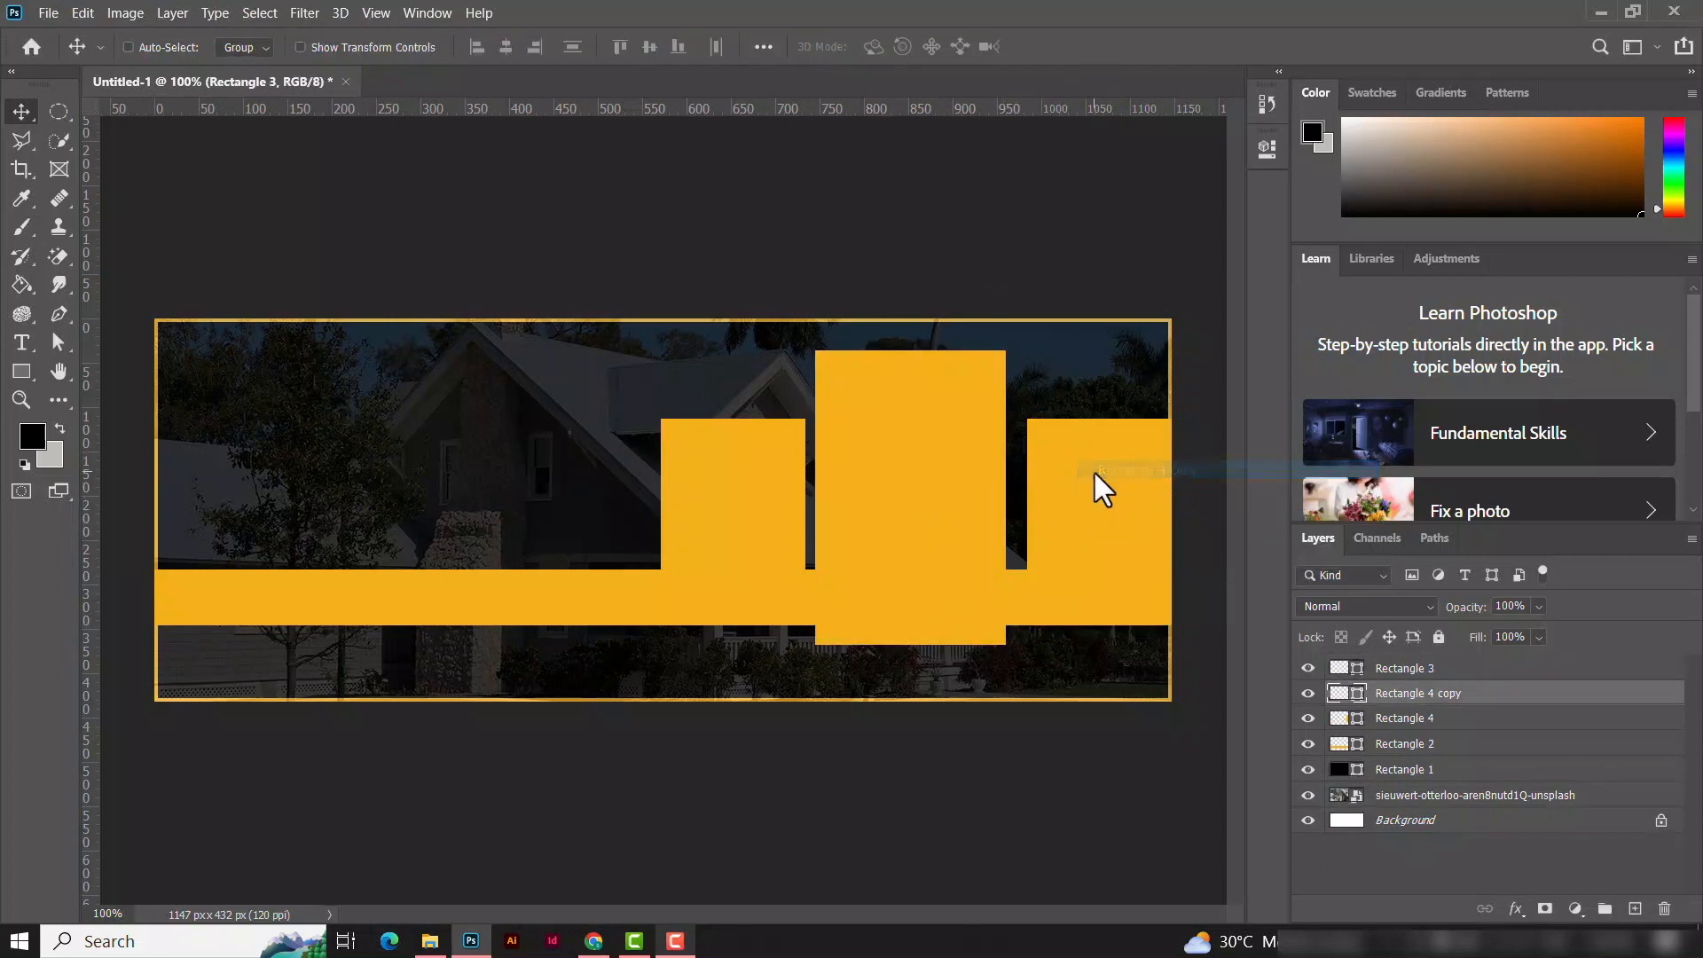
pyautogui.press('Left')
pyautogui.press('Left')
pyautogui.press('Left')
pyautogui.press('Left')
pyautogui.press('Left')
pyautogui.press('Left')
pyautogui.press('Left')
pyautogui.press('Left')
pyautogui.press('Left')
pyautogui.press('Left')
pyautogui.press('Left')
pyautogui.press('Left')
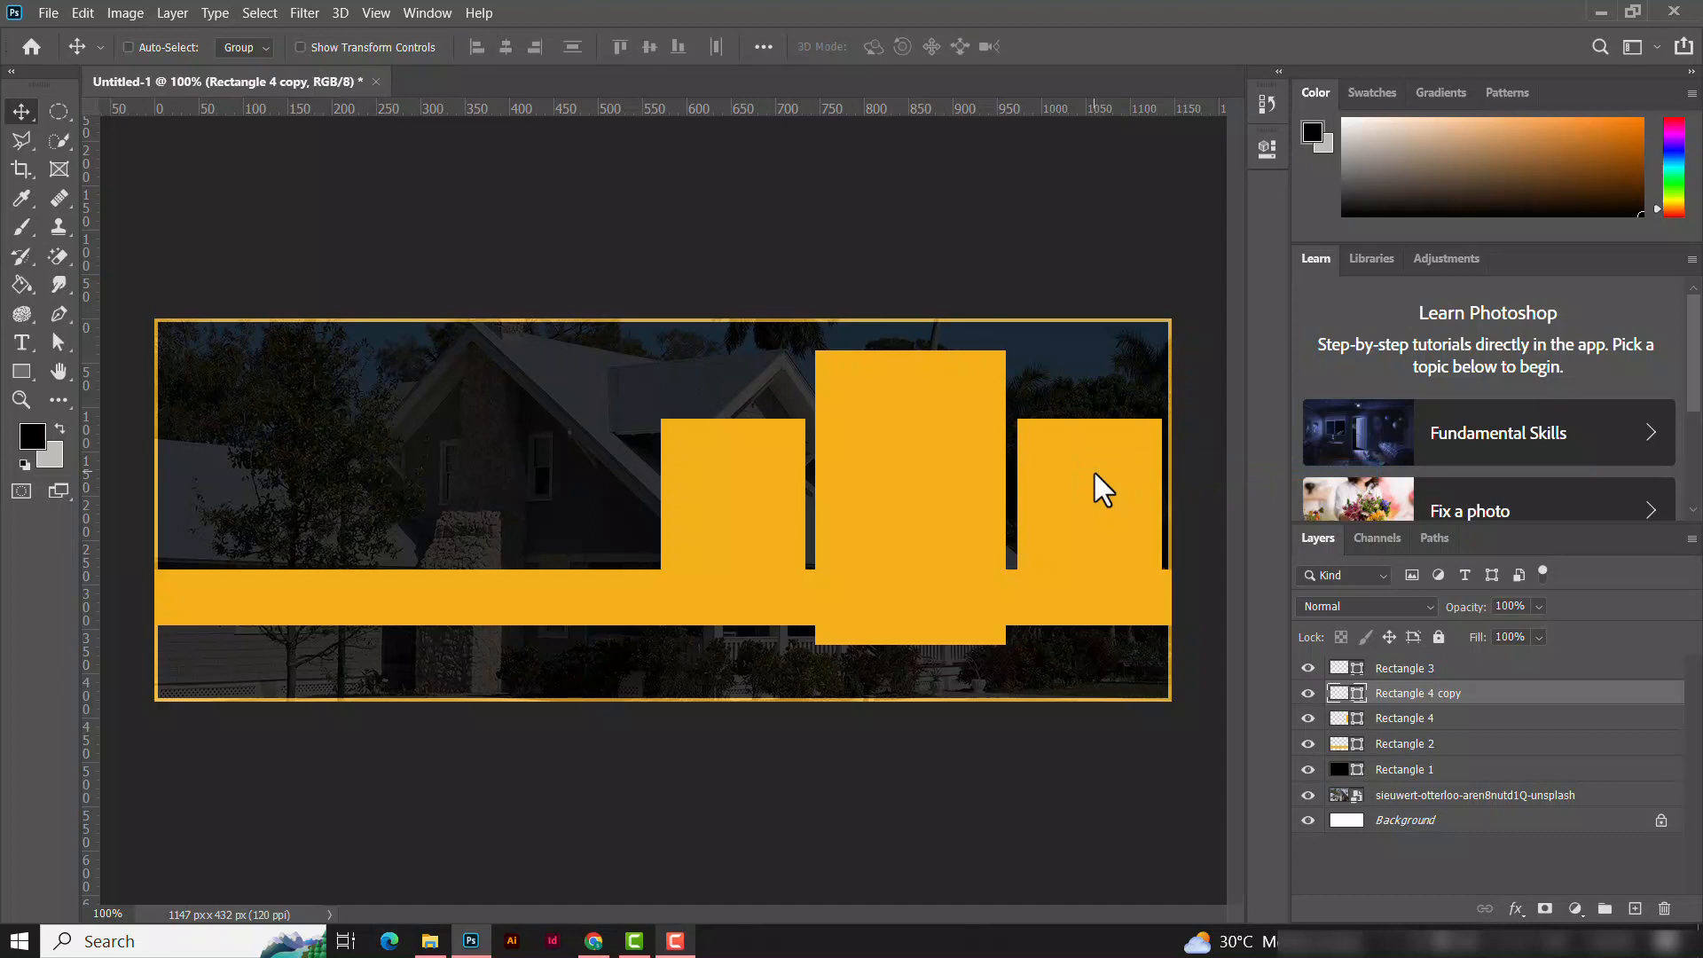
pyautogui.press('Left')
# Step: Select the left small rectangle and nudge it slightly left to even out its gap to the tall rectangle
pyautogui.rightClick(726, 496)
pyautogui.click(752, 508)
pyautogui.press('Right')
pyautogui.press('Left')
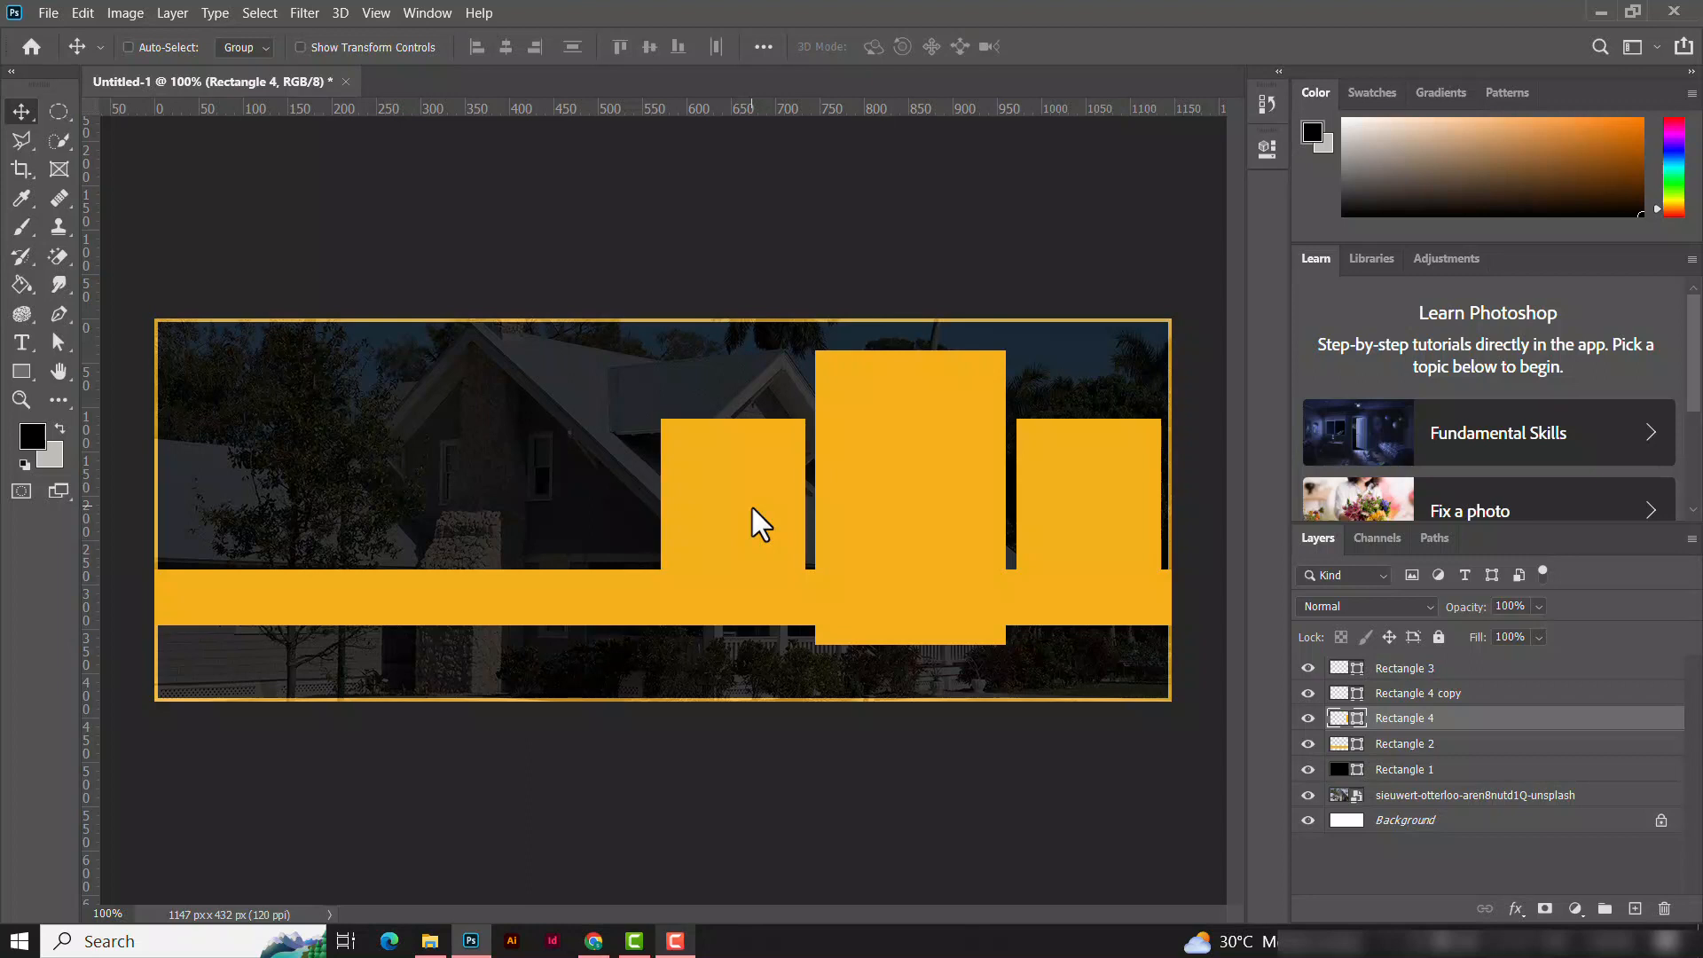
pyautogui.press('Left')
pyautogui.press('Left')
pyautogui.press('Right')
# Step: Select the tall middle rectangle's layer and toggle its visibility off and on
pyautogui.rightClick(713, 518)
pyautogui.rightClick(932, 450)
pyautogui.click(967, 478)
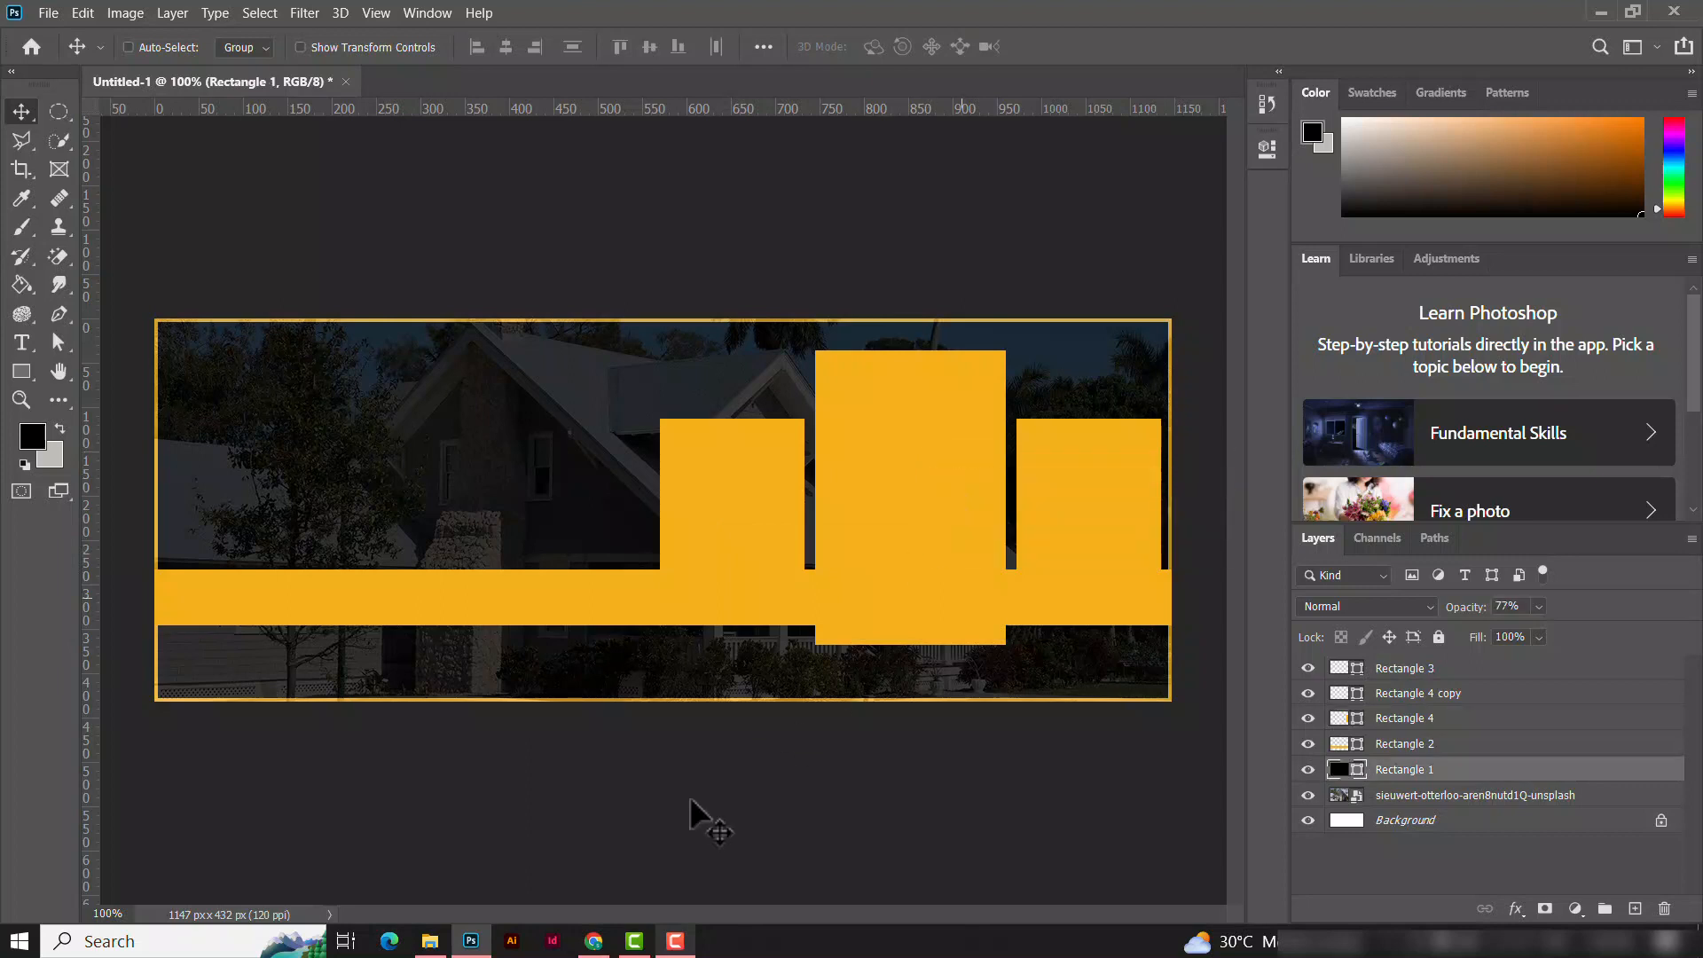
pyautogui.rightClick(890, 502)
pyautogui.click(939, 514)
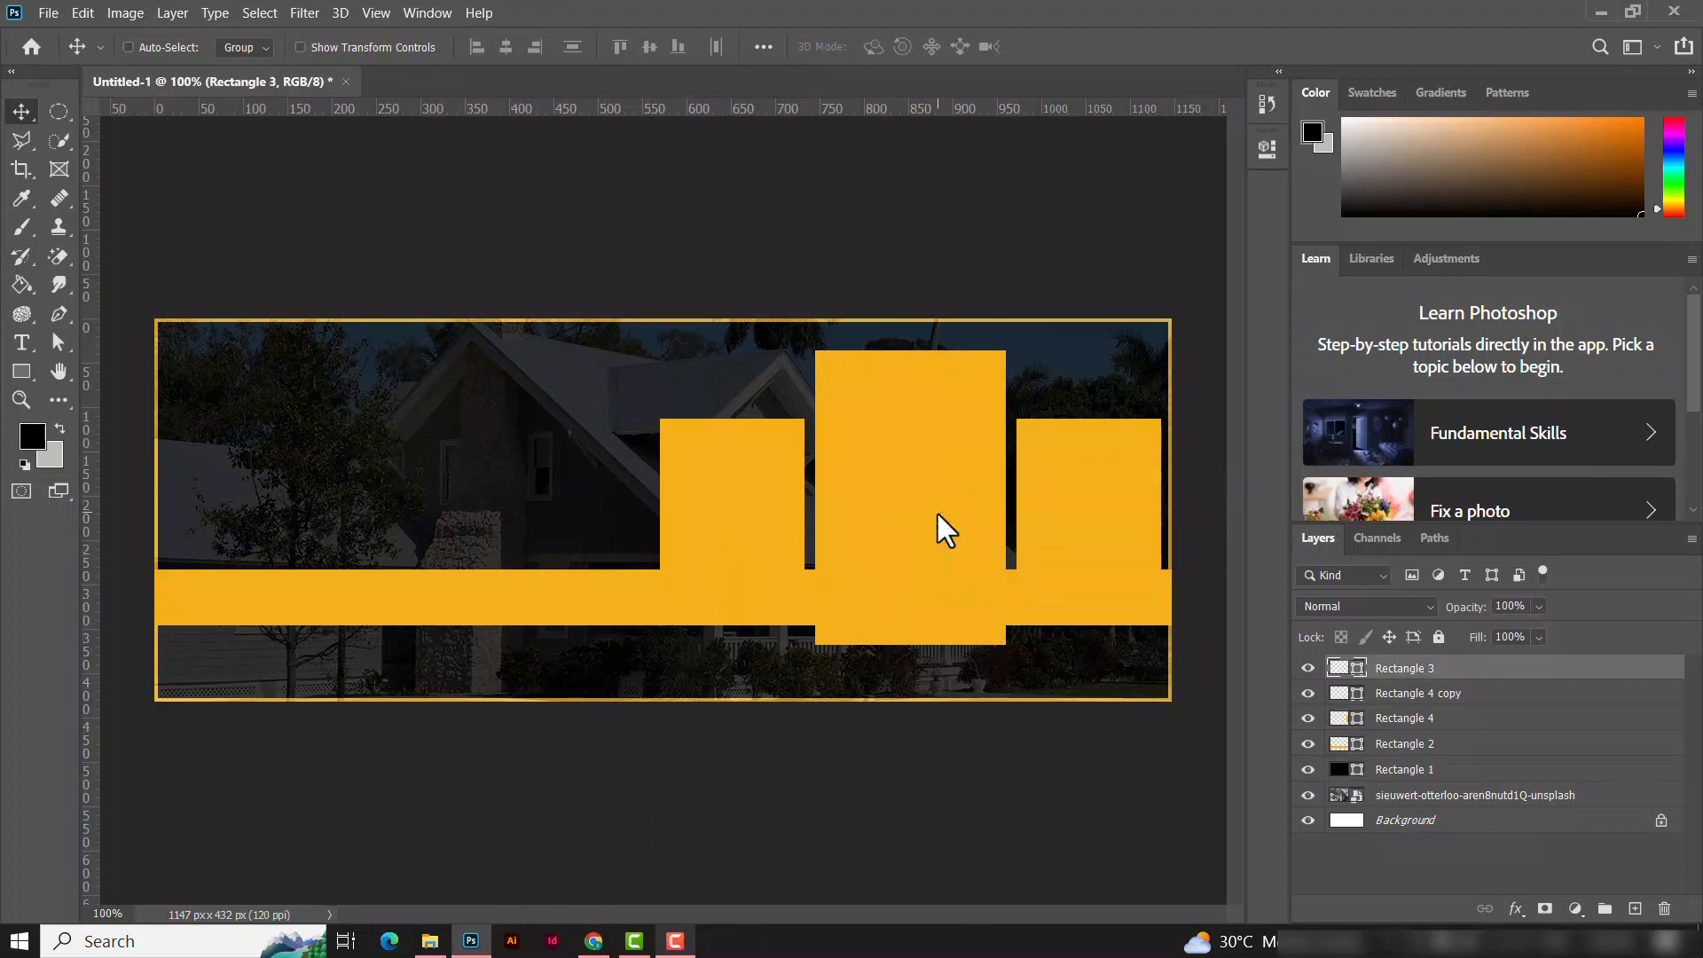
pyautogui.click(1310, 670)
pyautogui.click(1309, 670)
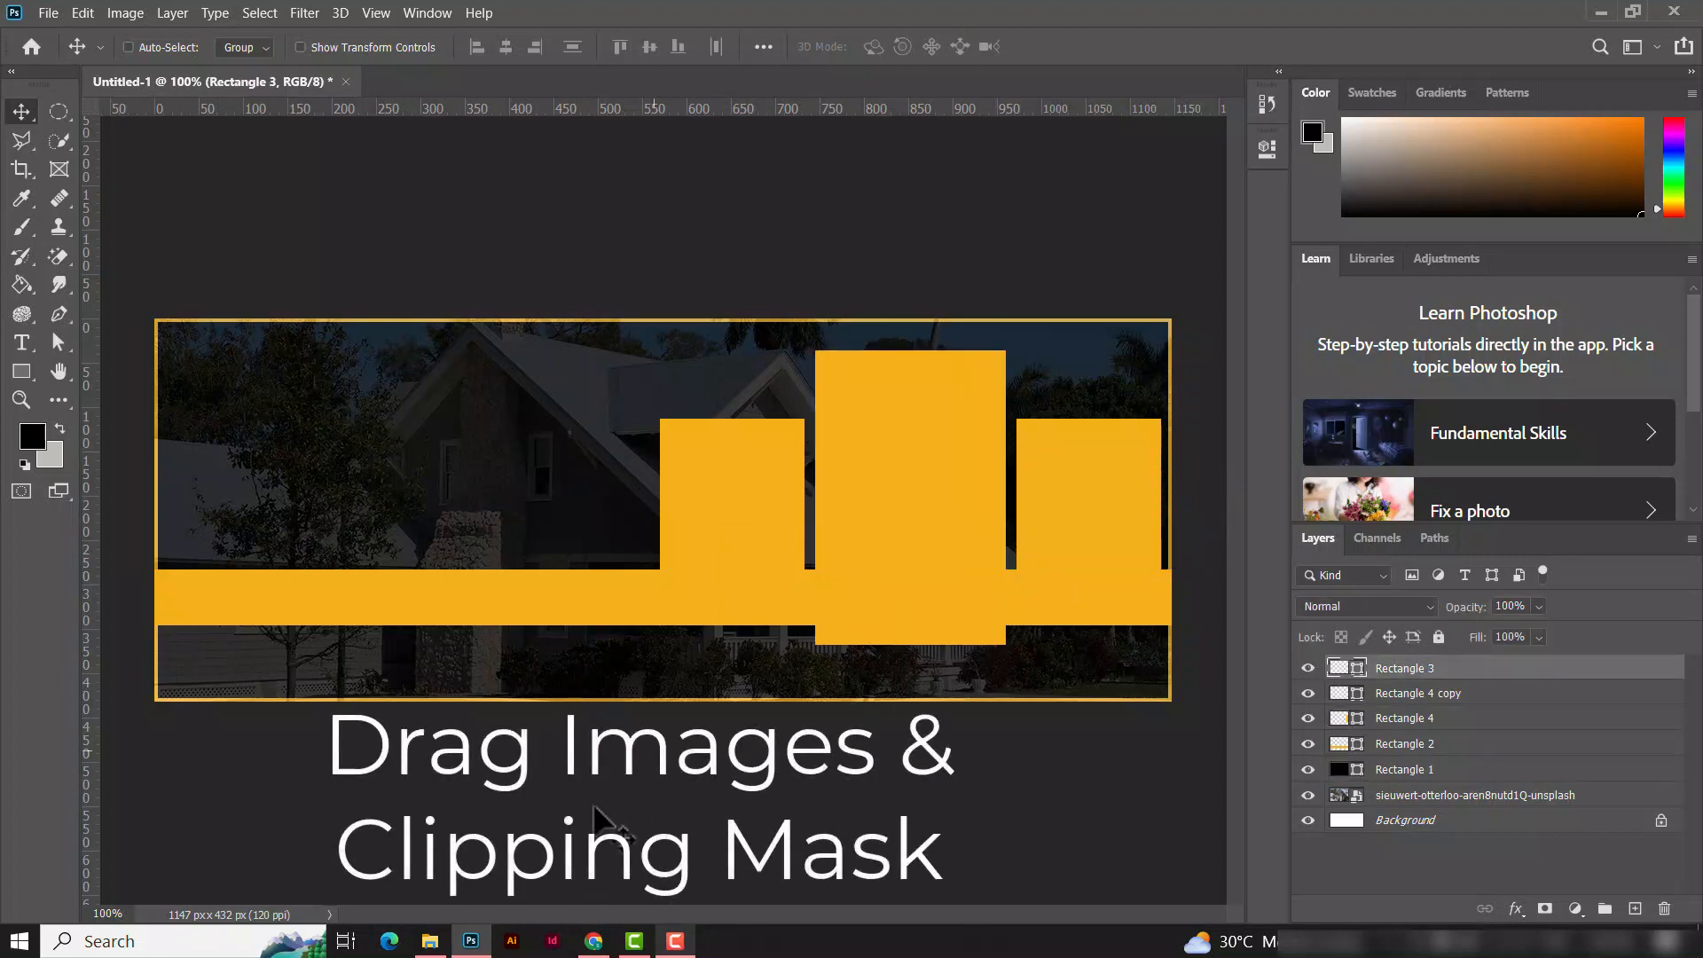
# Step: Place the house exterior photo from the image folder, scale it to about 9.3% and position it over the tall rectangle
pyautogui.click(429, 941)
pyautogui.moveTo(635, 296); pyautogui.dragTo(885, 540)
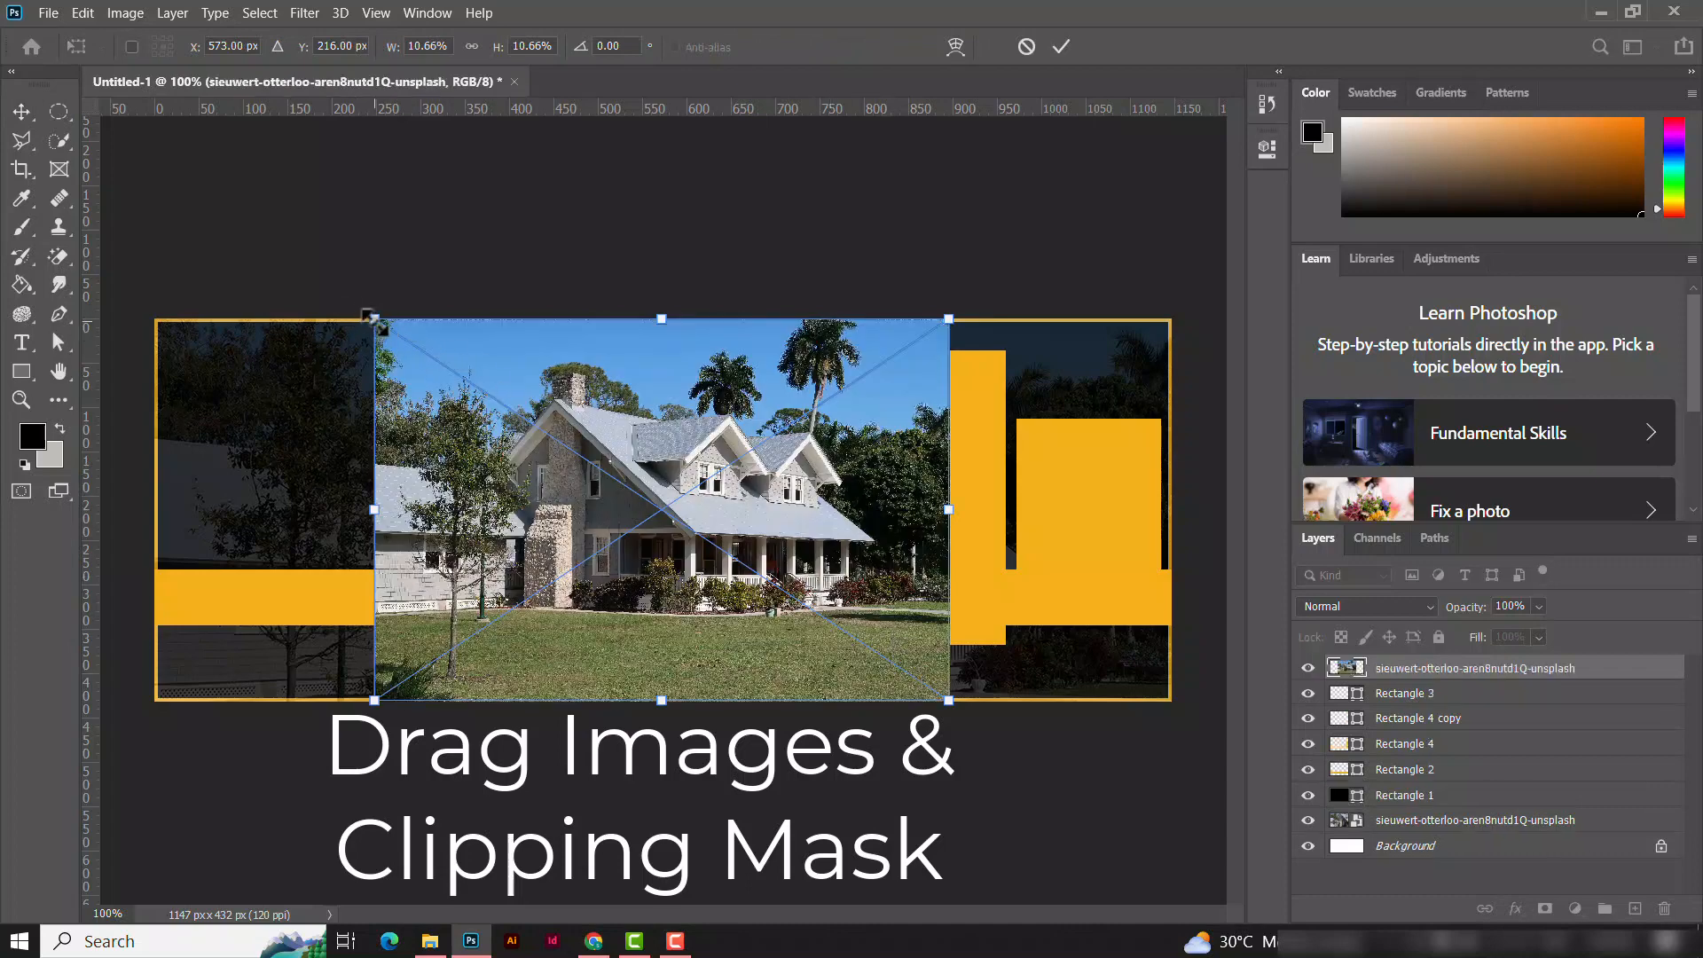
pyautogui.moveTo(371, 318); pyautogui.dragTo(456, 365)
pyautogui.moveTo(667, 516); pyautogui.dragTo(816, 479)
pyautogui.click(1061, 46)
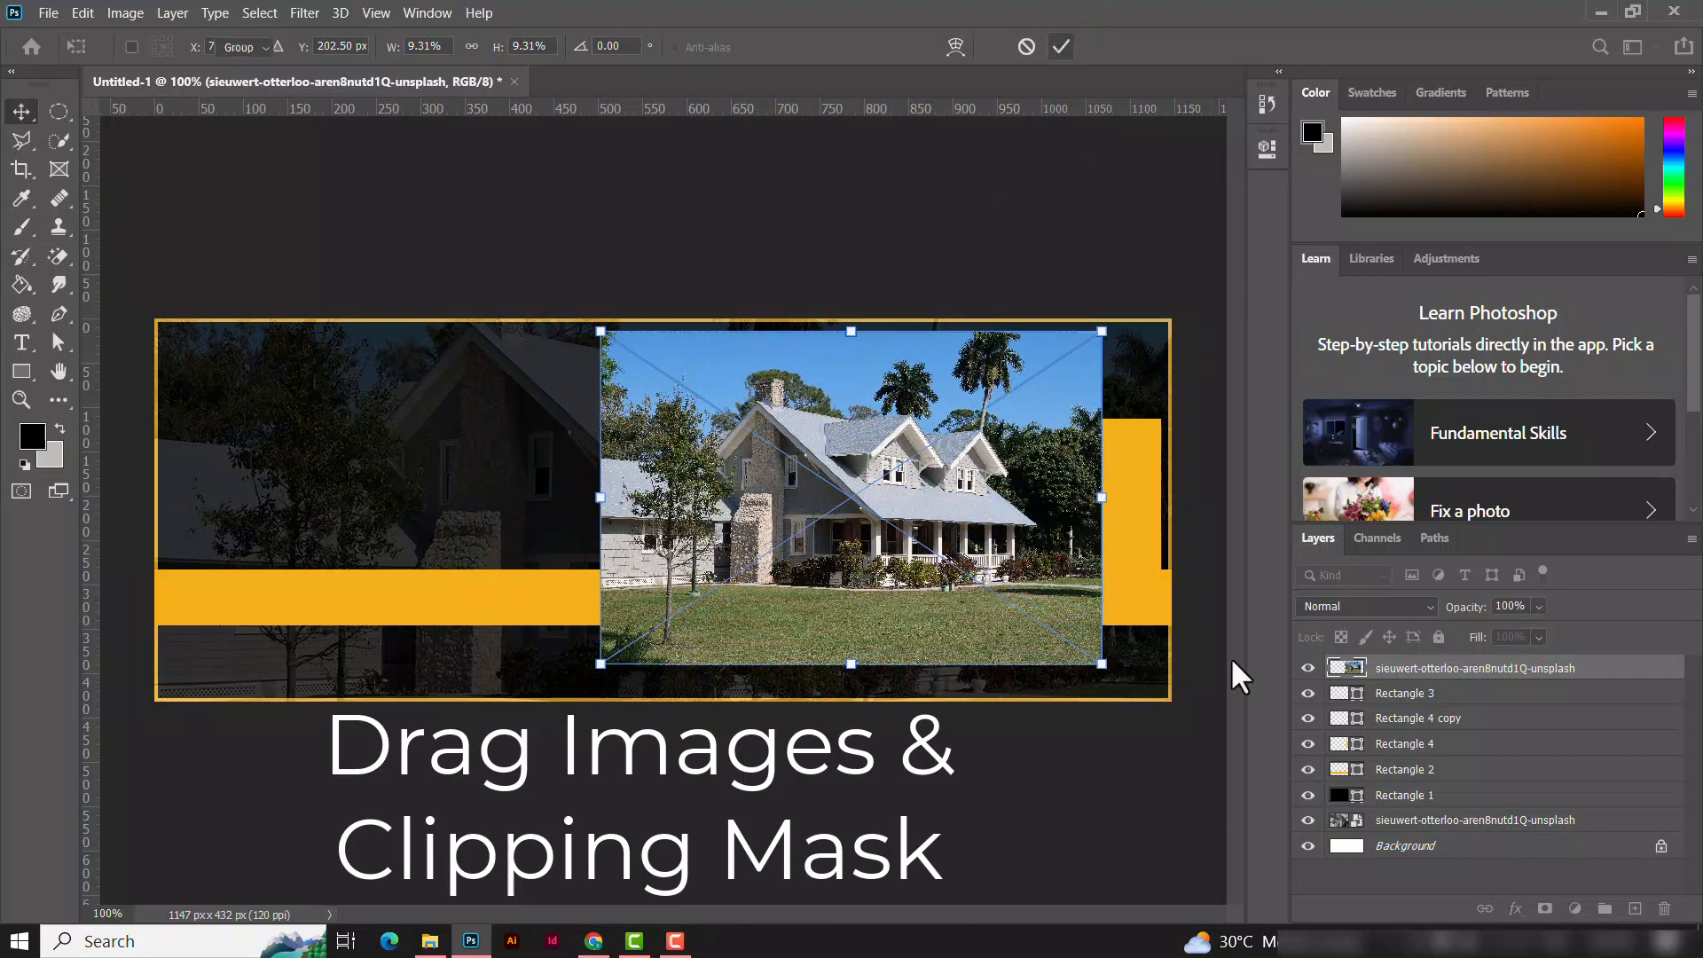
# Step: Clip the house photo to the tall rectangle and shift it so the house sits well inside
pyautogui.rightClick(1467, 667)
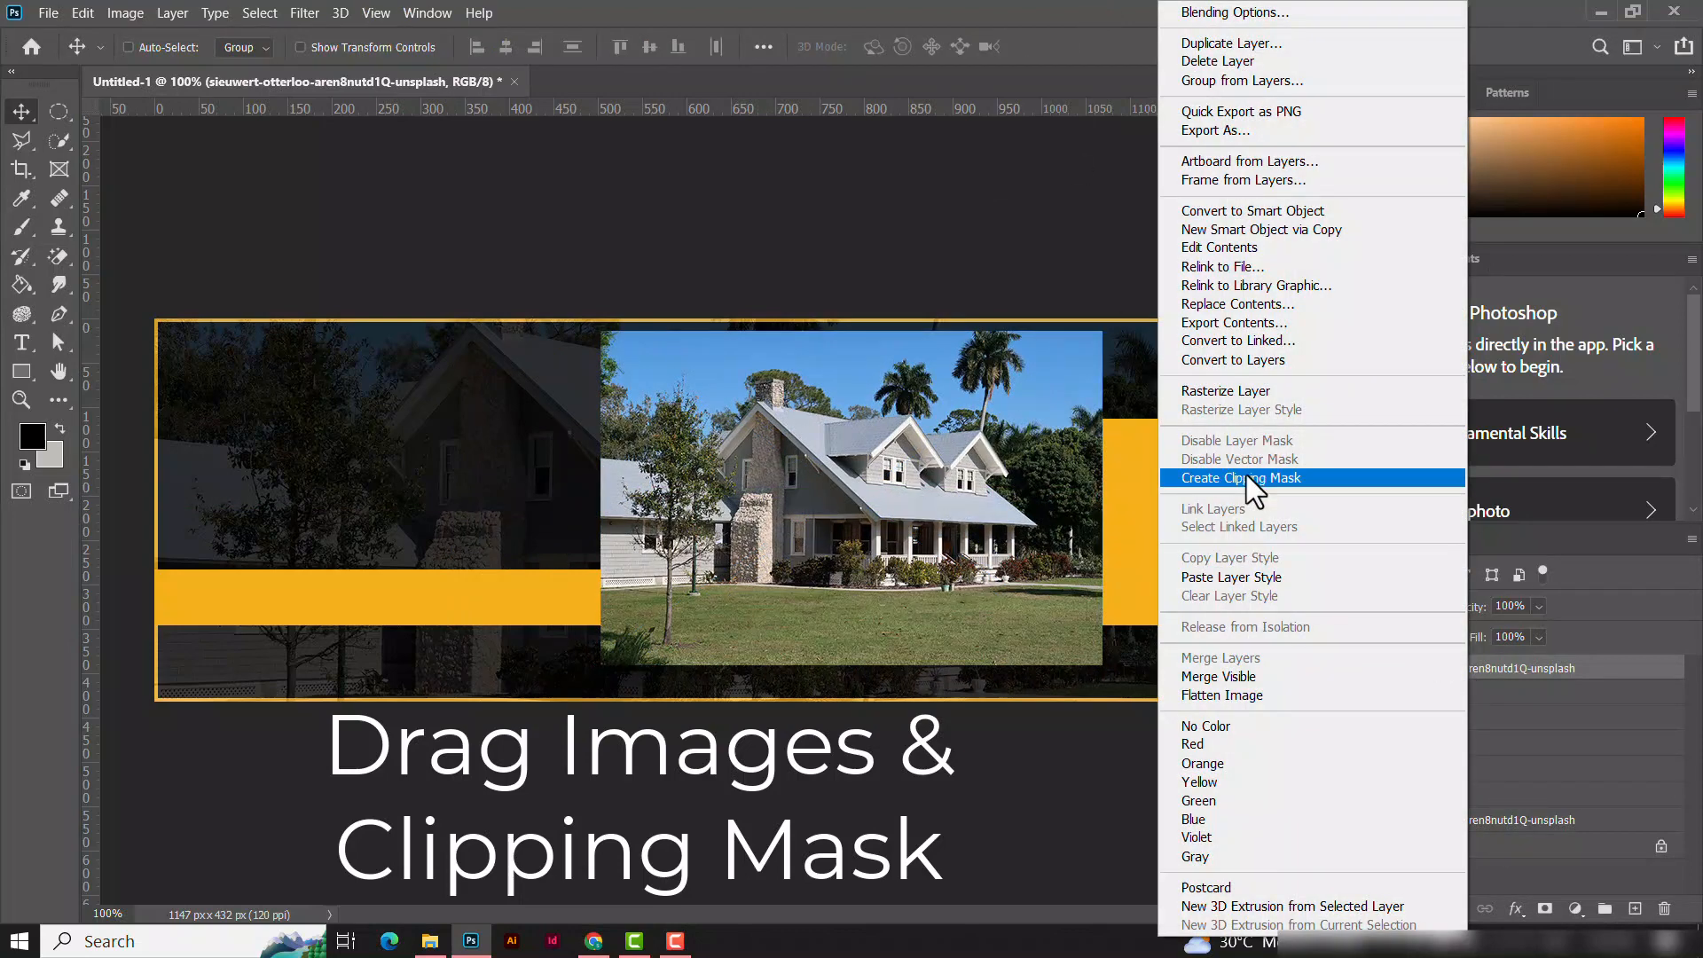
pyautogui.click(1245, 477)
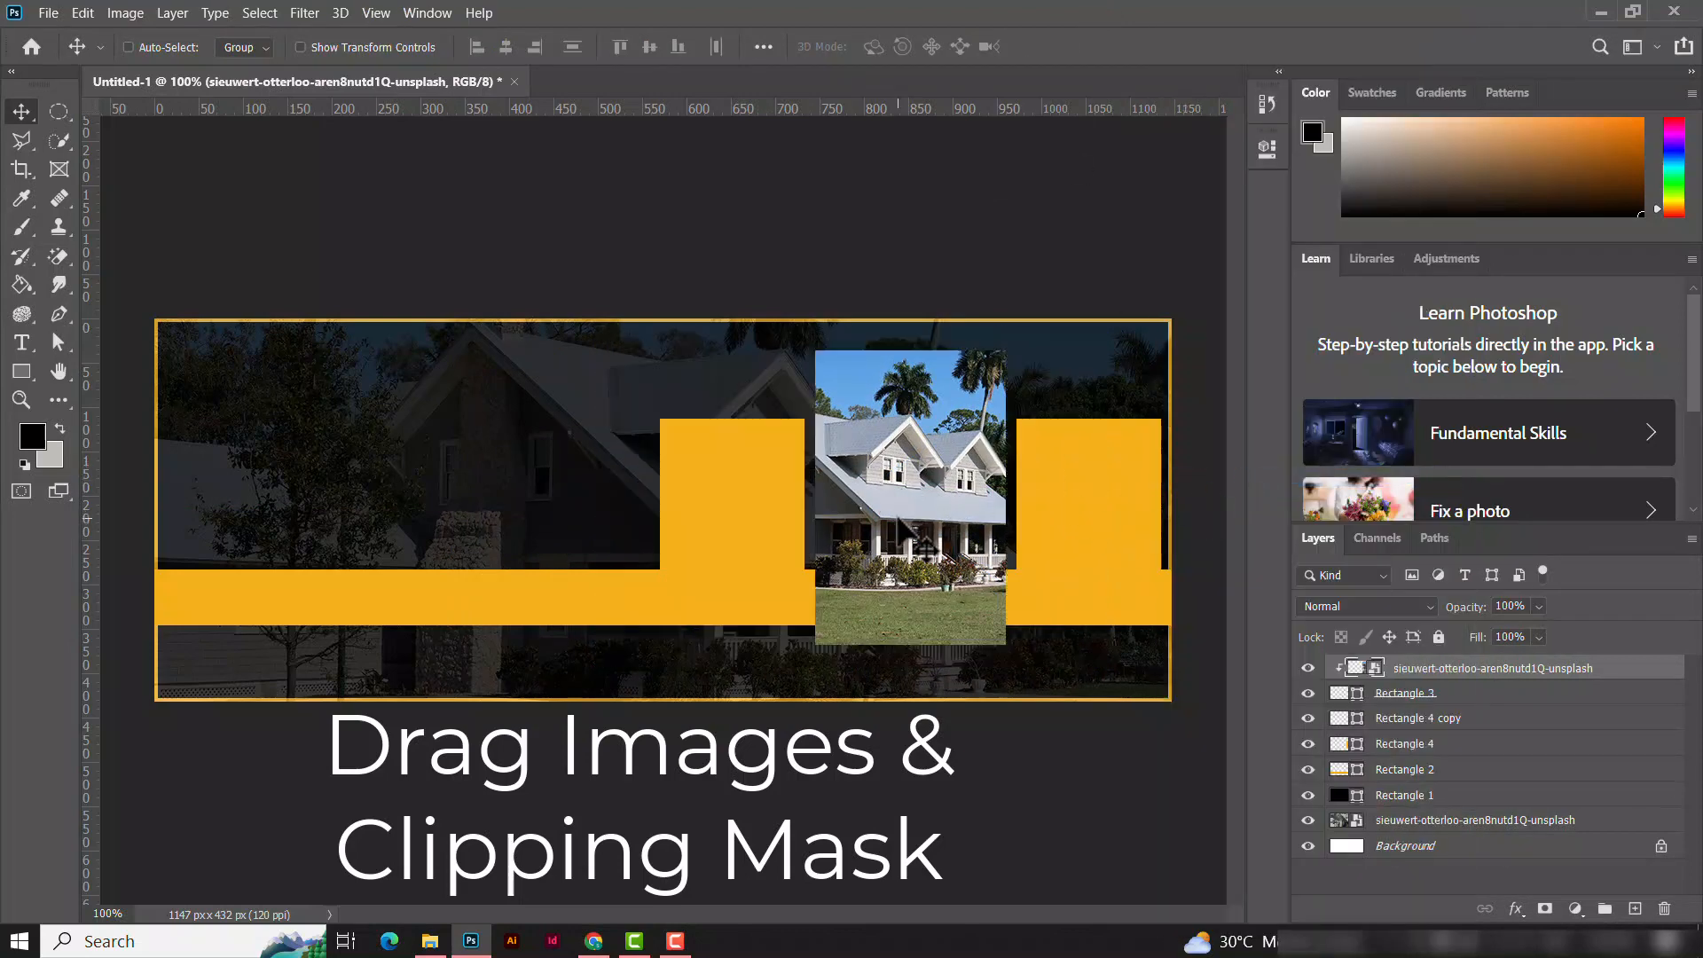
pyautogui.moveTo(897, 519); pyautogui.dragTo(907, 545)
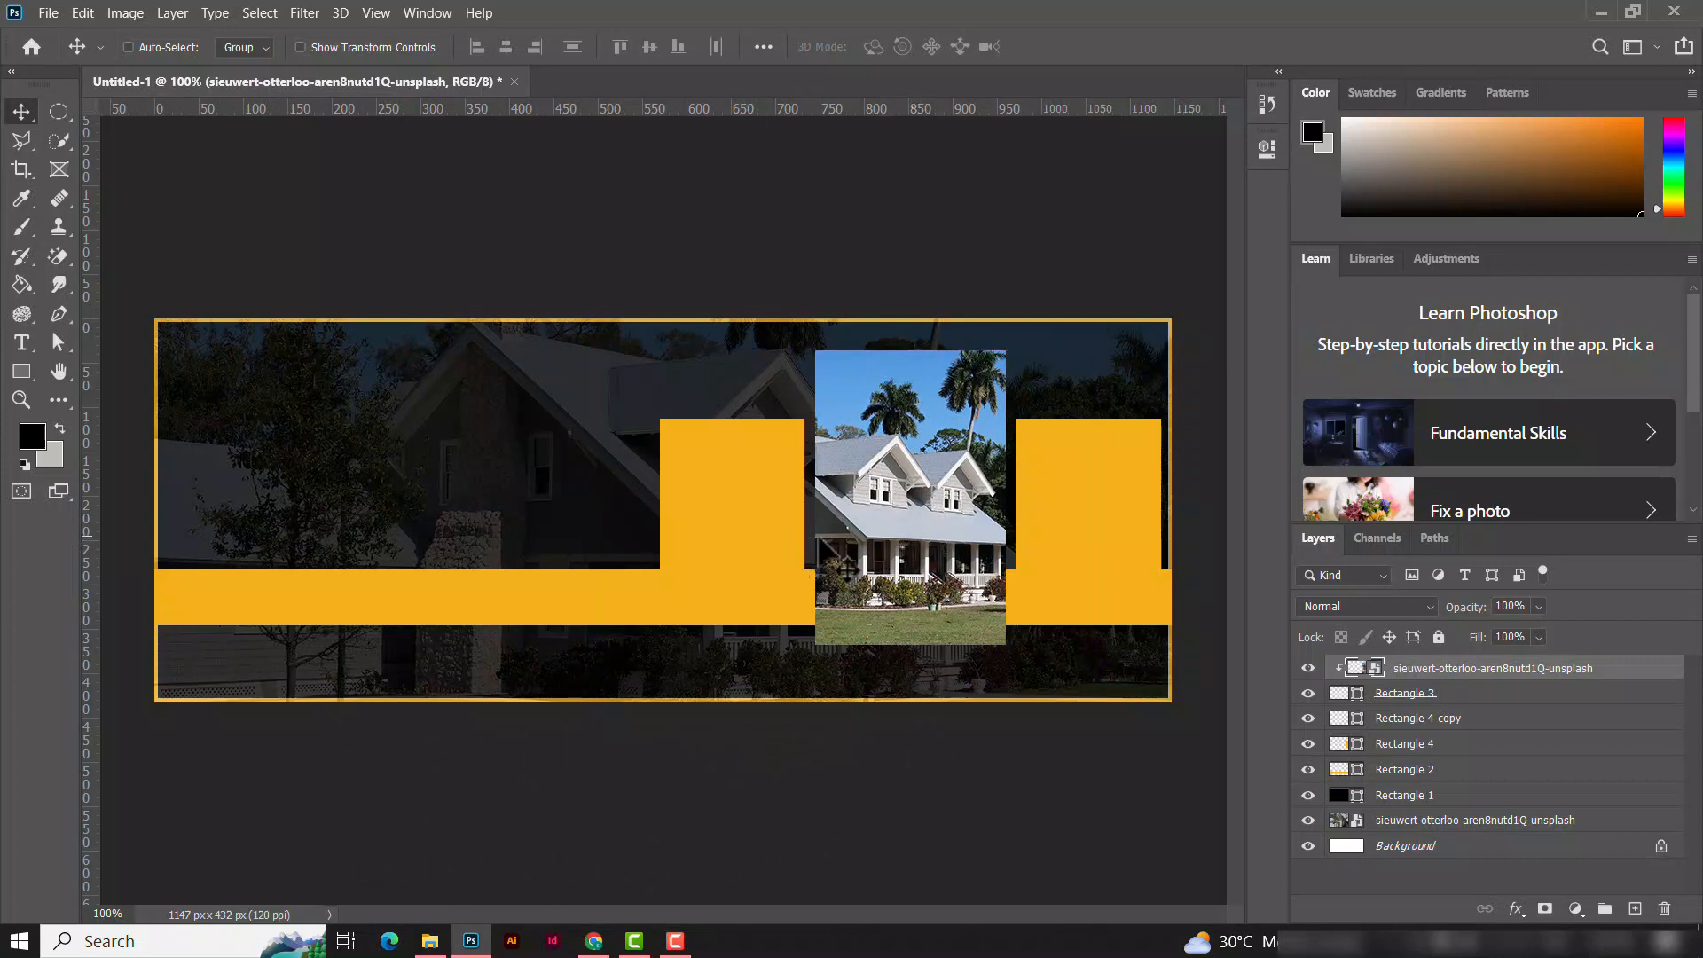
# Step: Place the kitchen photo above the right small rectangle's layer, scale it to about 6.1% and position it over that rectangle
pyautogui.rightClick(1095, 520)
pyautogui.click(1120, 534)
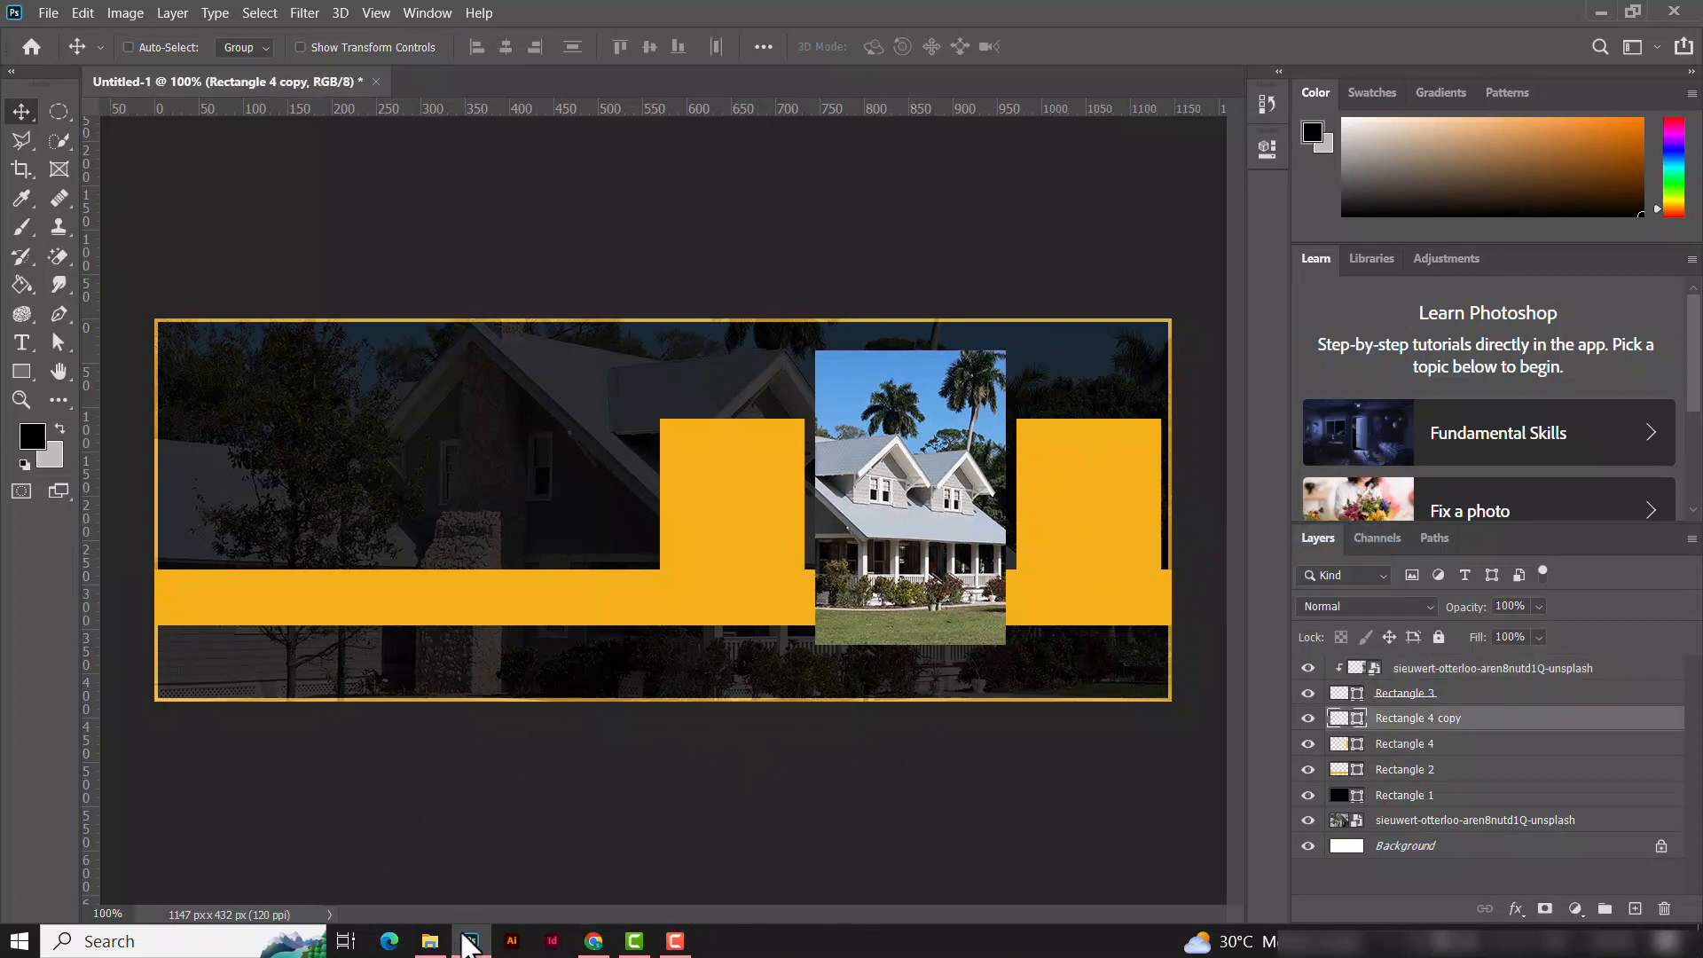
pyautogui.click(430, 941)
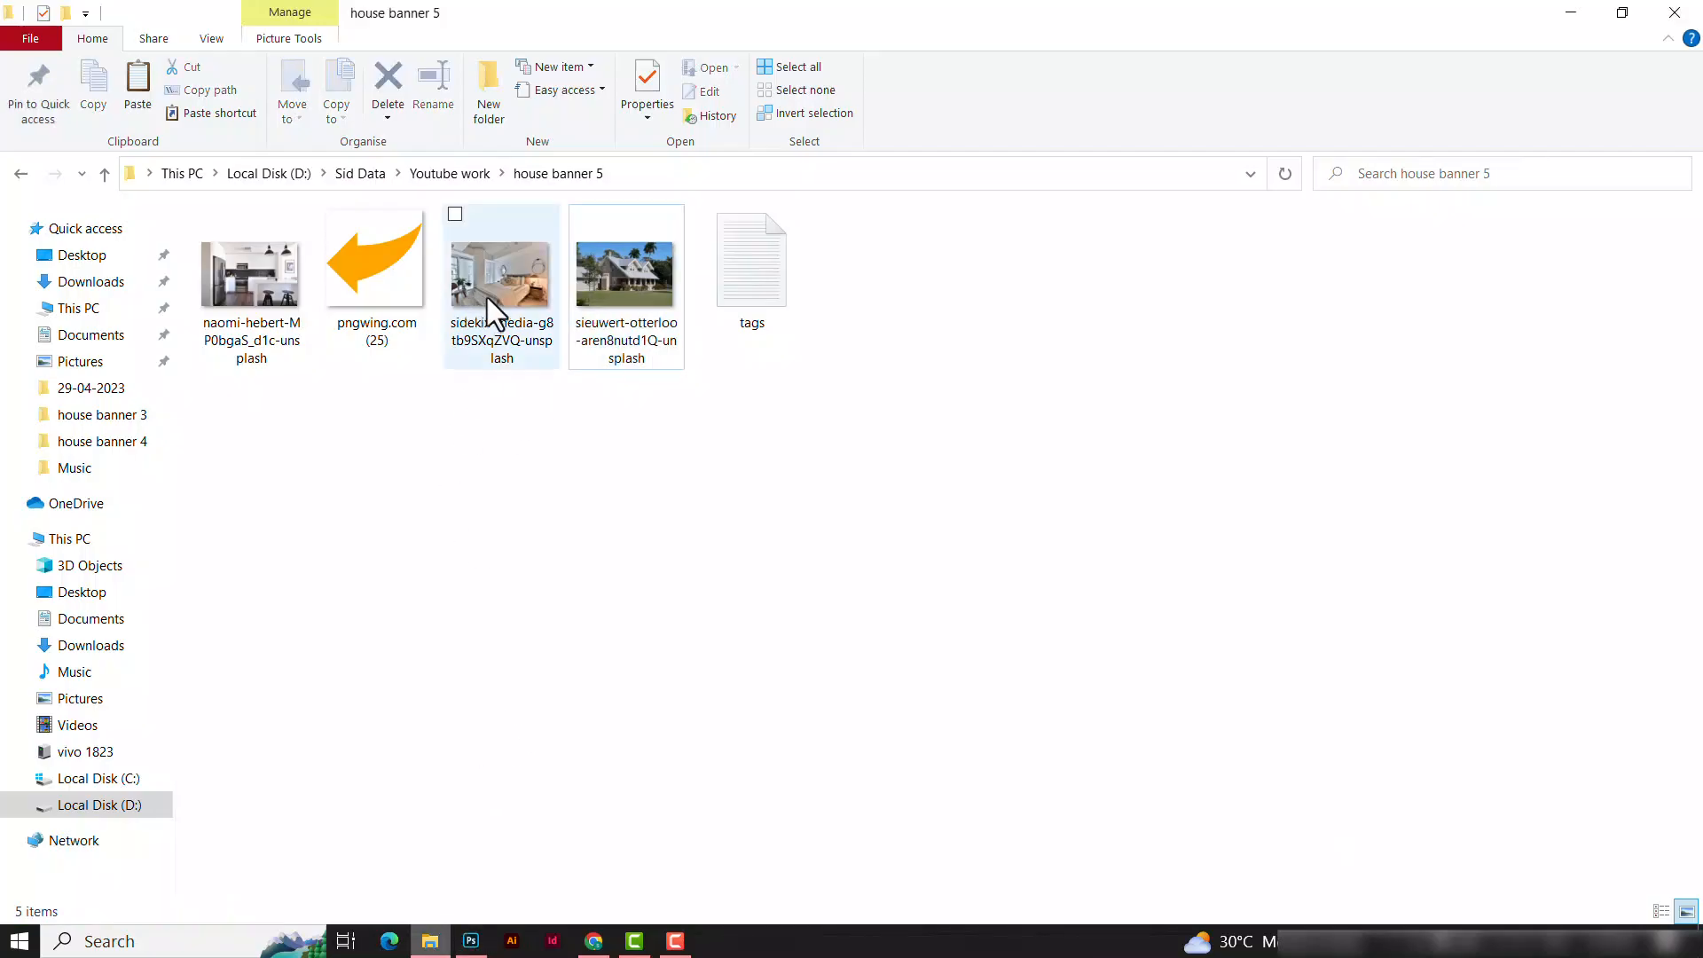
pyautogui.moveTo(257, 328); pyautogui.dragTo(1040, 590)
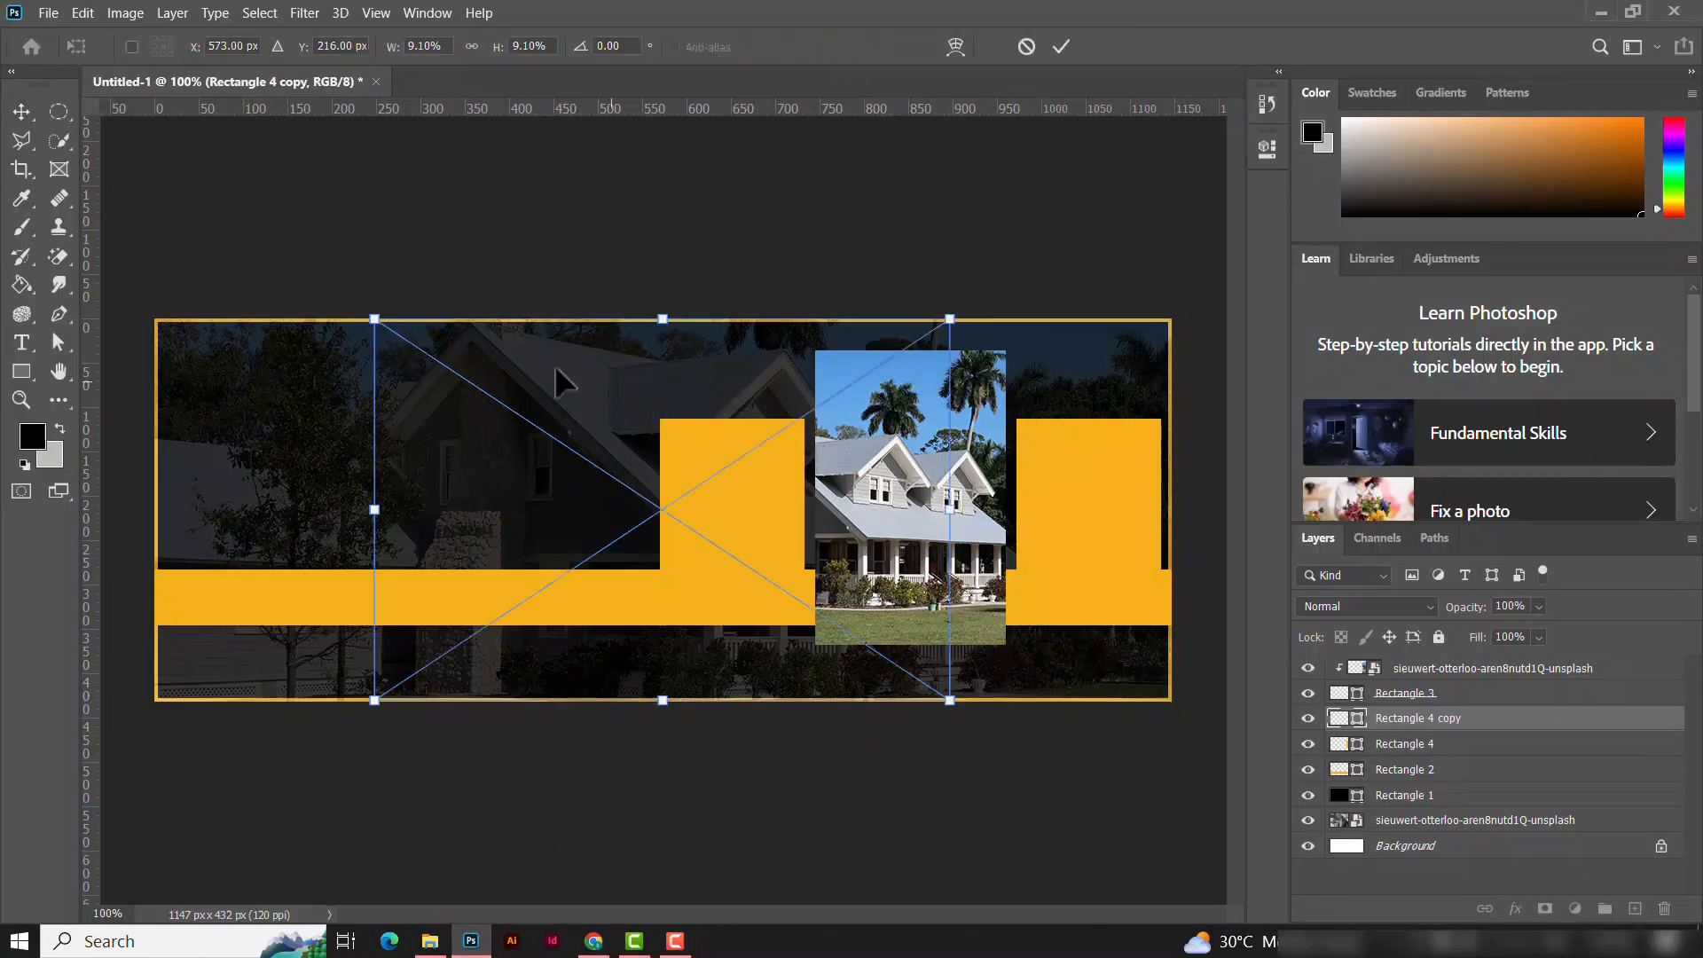
pyautogui.moveTo(366, 308); pyautogui.dragTo(554, 430)
pyautogui.moveTo(644, 541); pyautogui.dragTo(1050, 483)
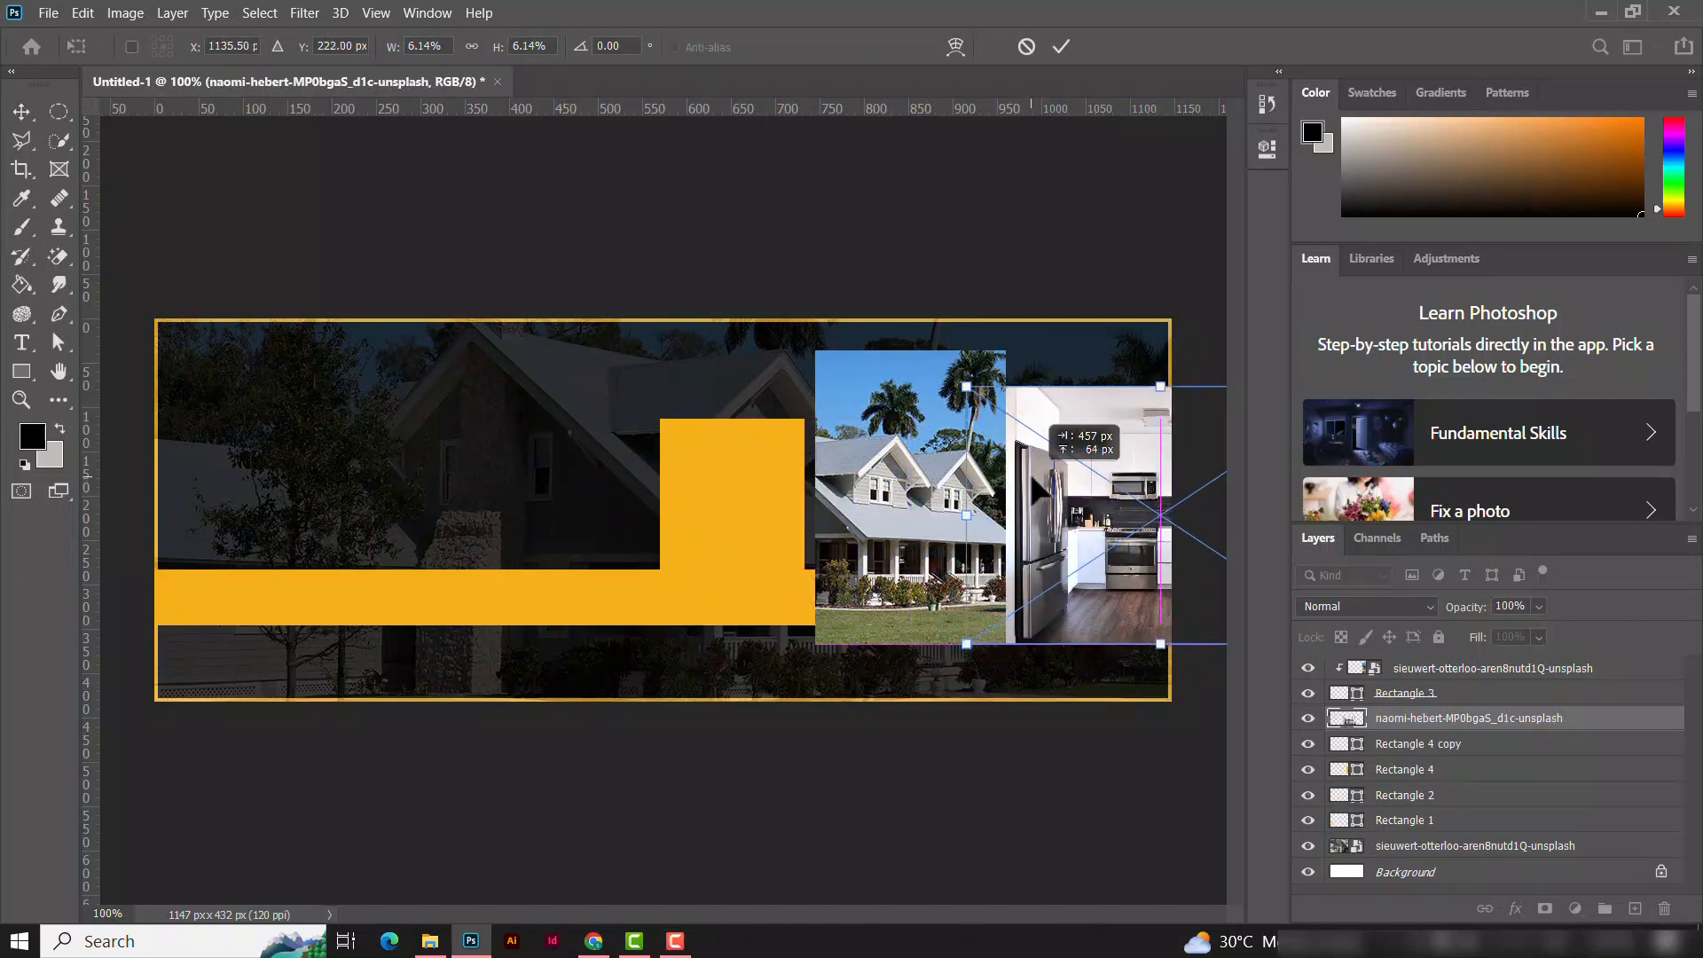
pyautogui.click(1061, 45)
# Step: Clip the kitchen photo to the right small rectangle and adjust its position slightly
pyautogui.rightClick(1515, 720)
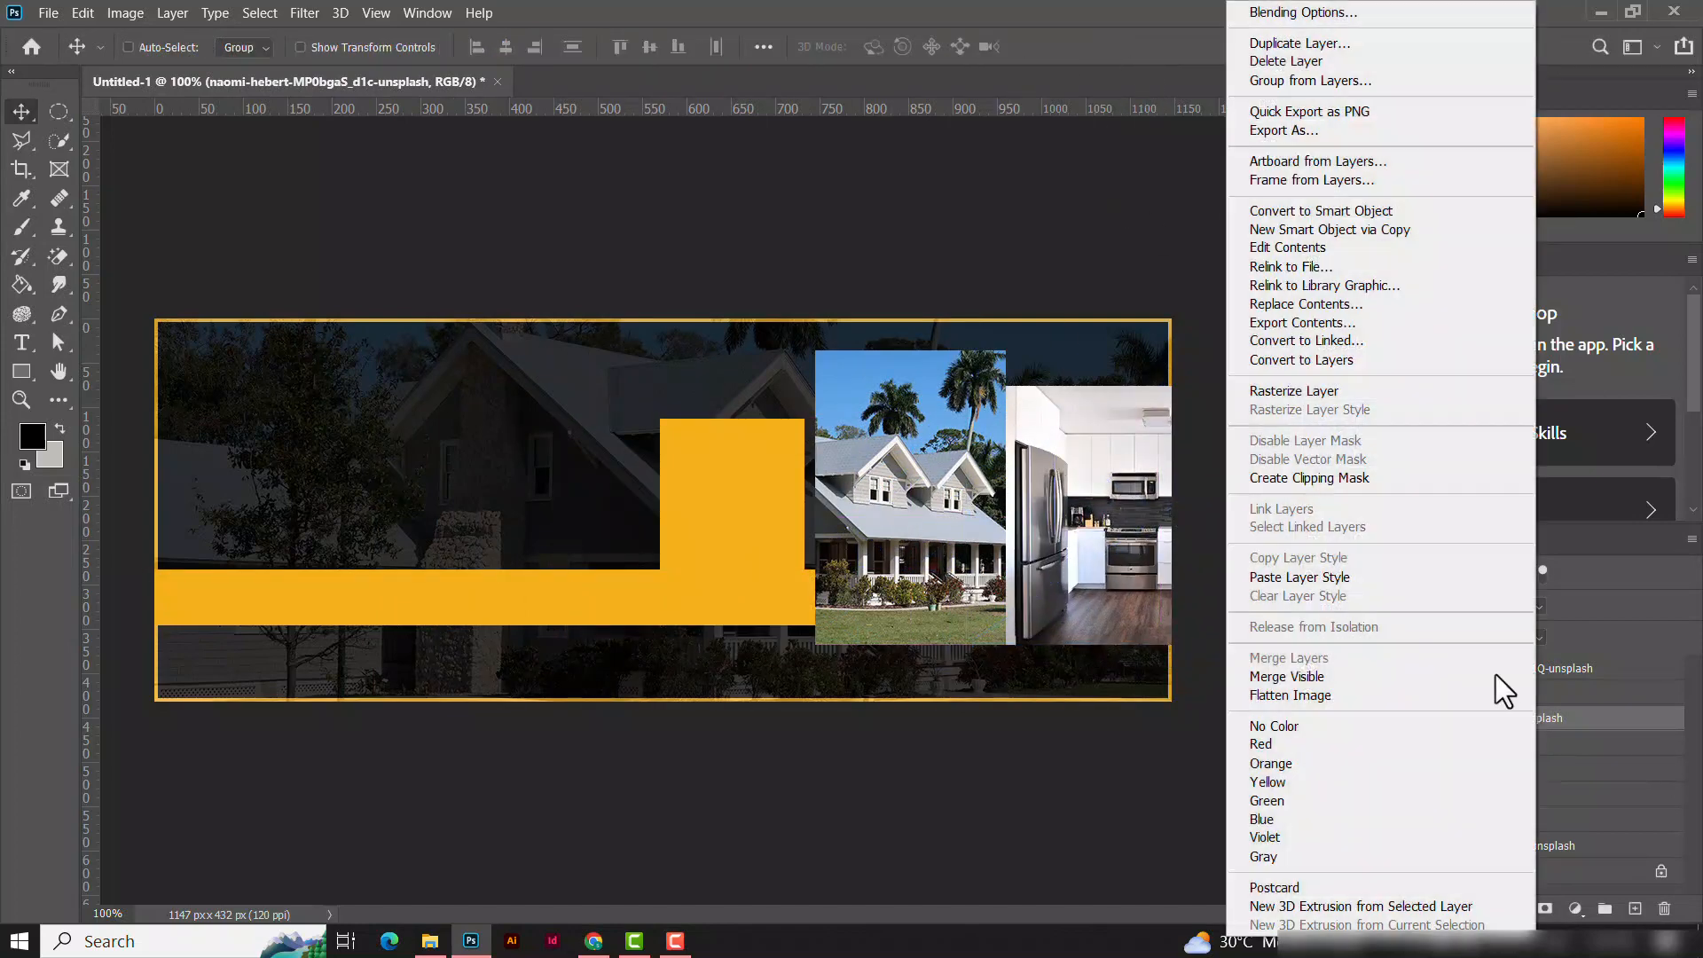
pyautogui.click(1341, 477)
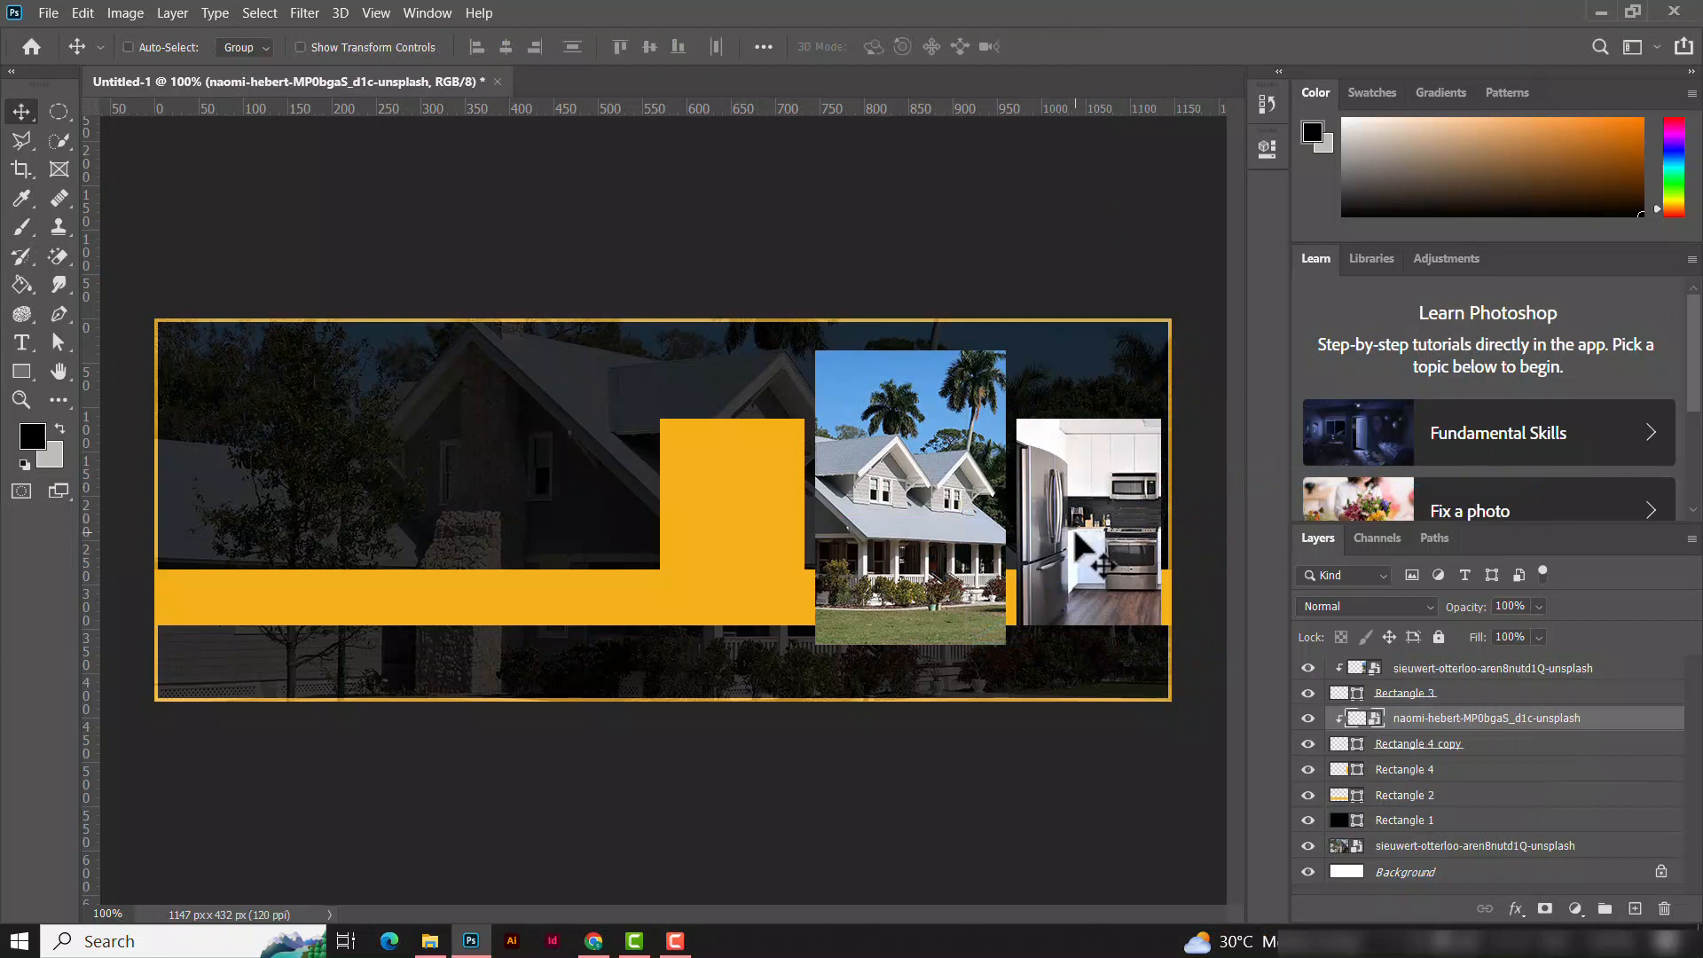
pyautogui.moveTo(1084, 532); pyautogui.dragTo(1083, 536)
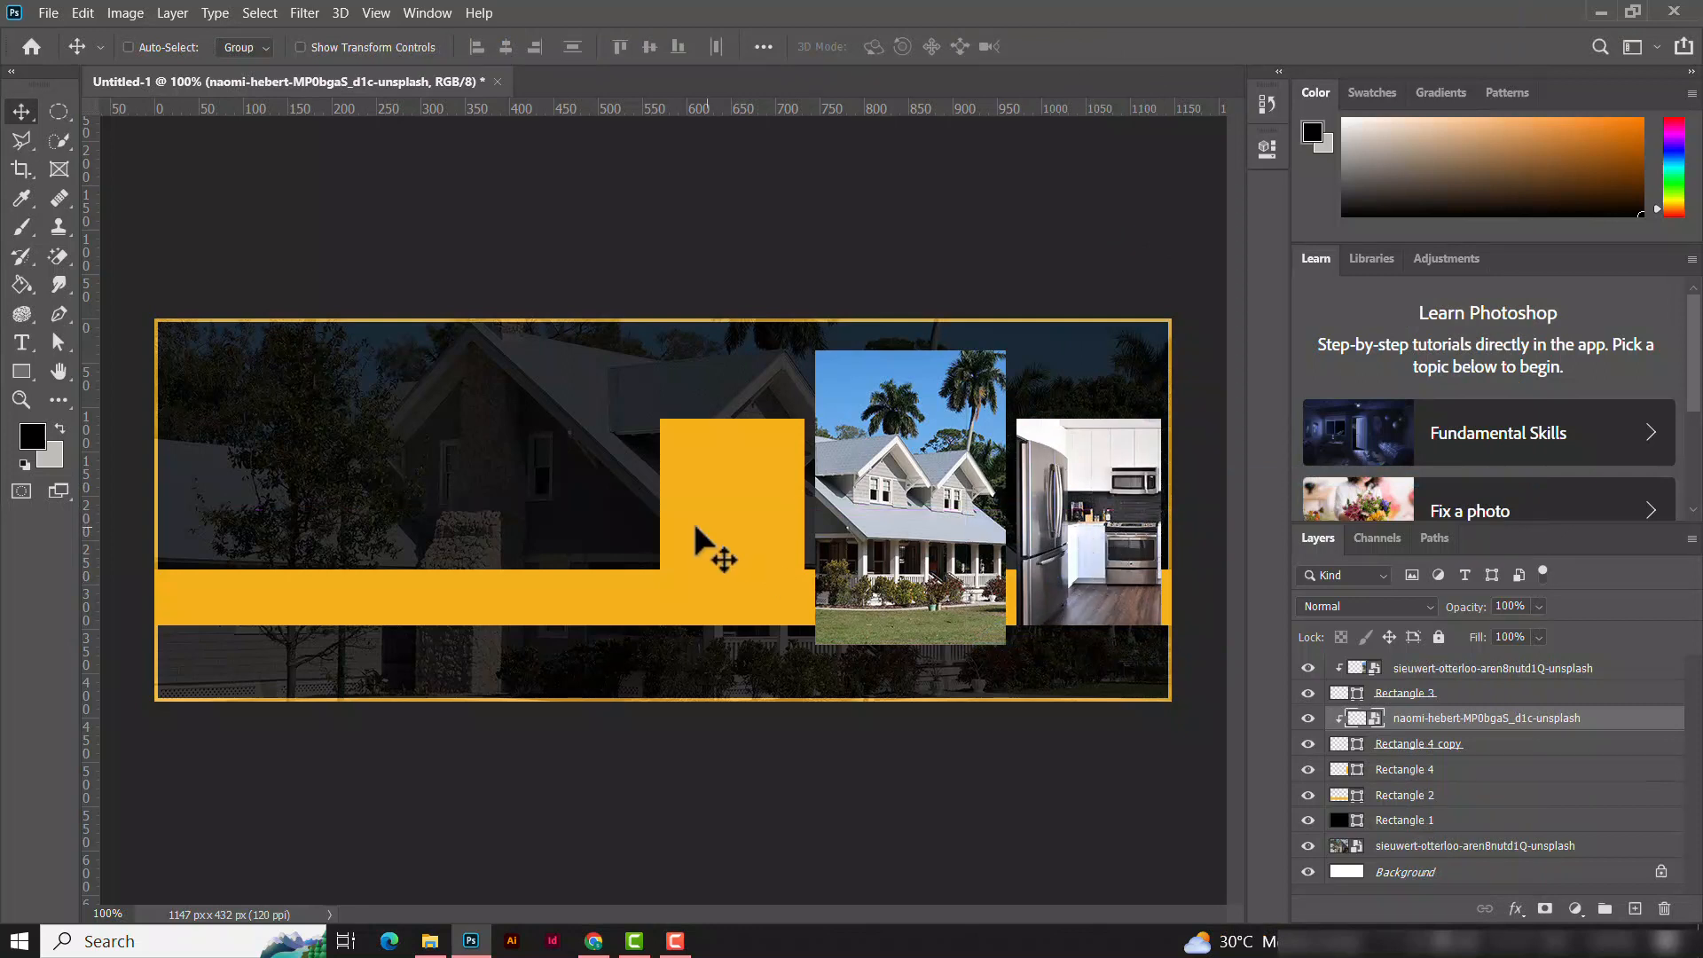
# Step: Place the bedroom photo above the left small rectangle's layer, scale it to about 3.8% and position it over that rectangle
pyautogui.rightClick(711, 551)
pyautogui.click(749, 536)
pyautogui.click(428, 942)
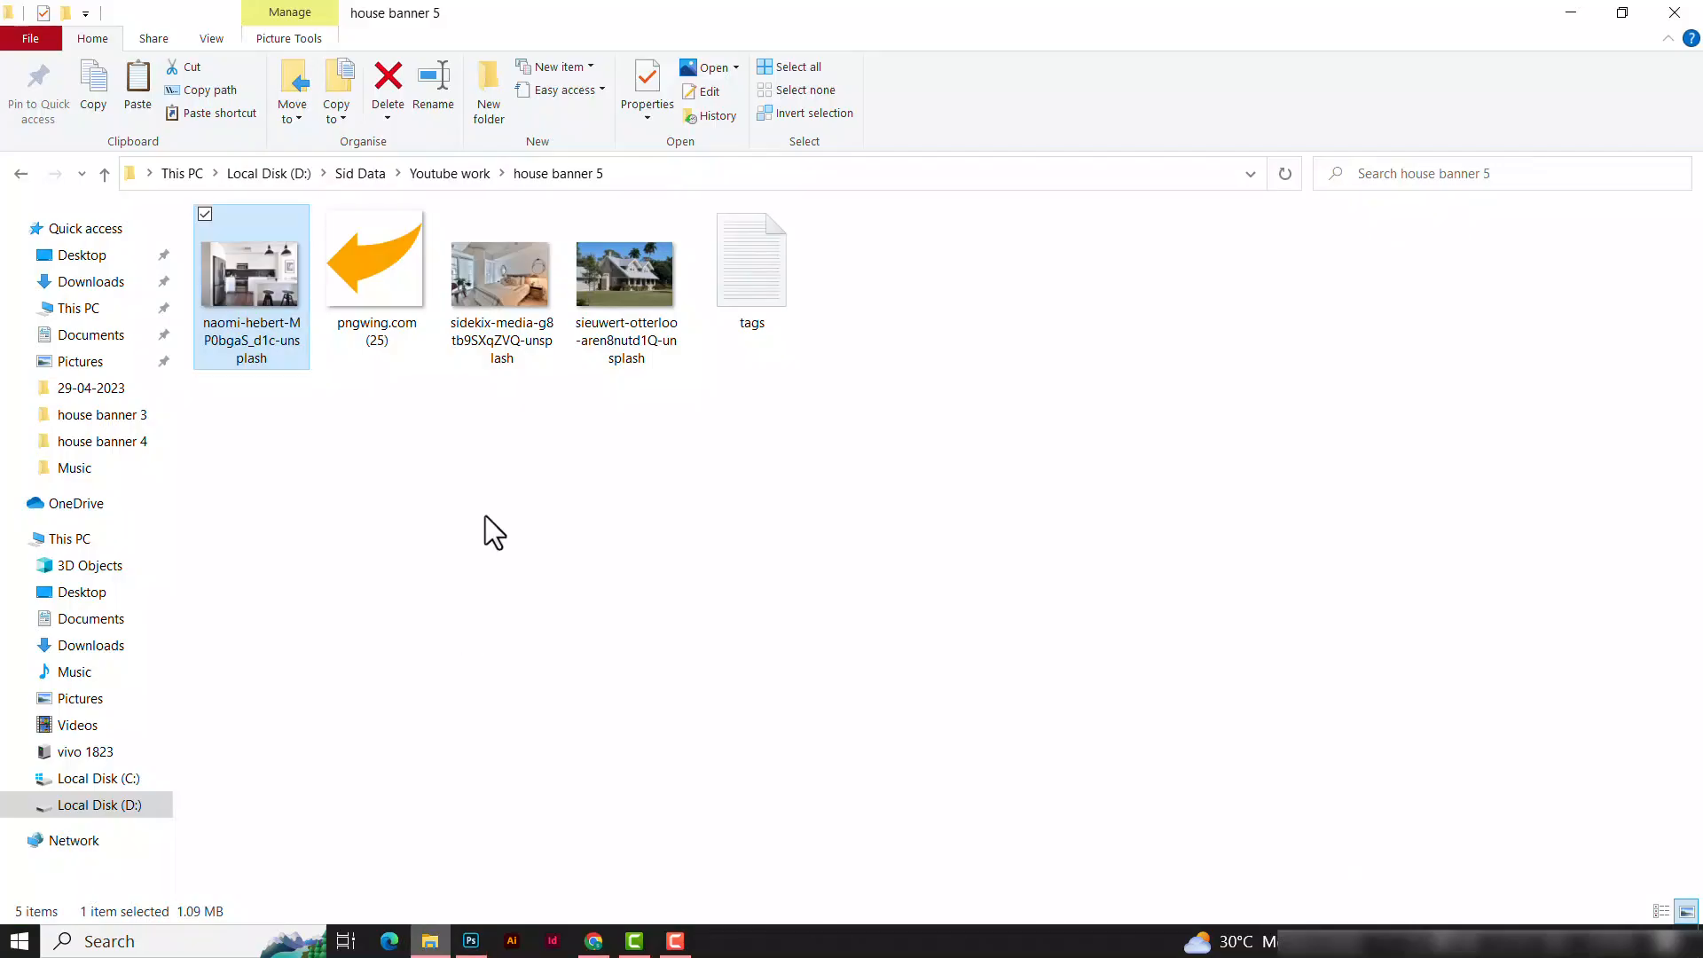
pyautogui.moveTo(517, 275); pyautogui.dragTo(749, 457)
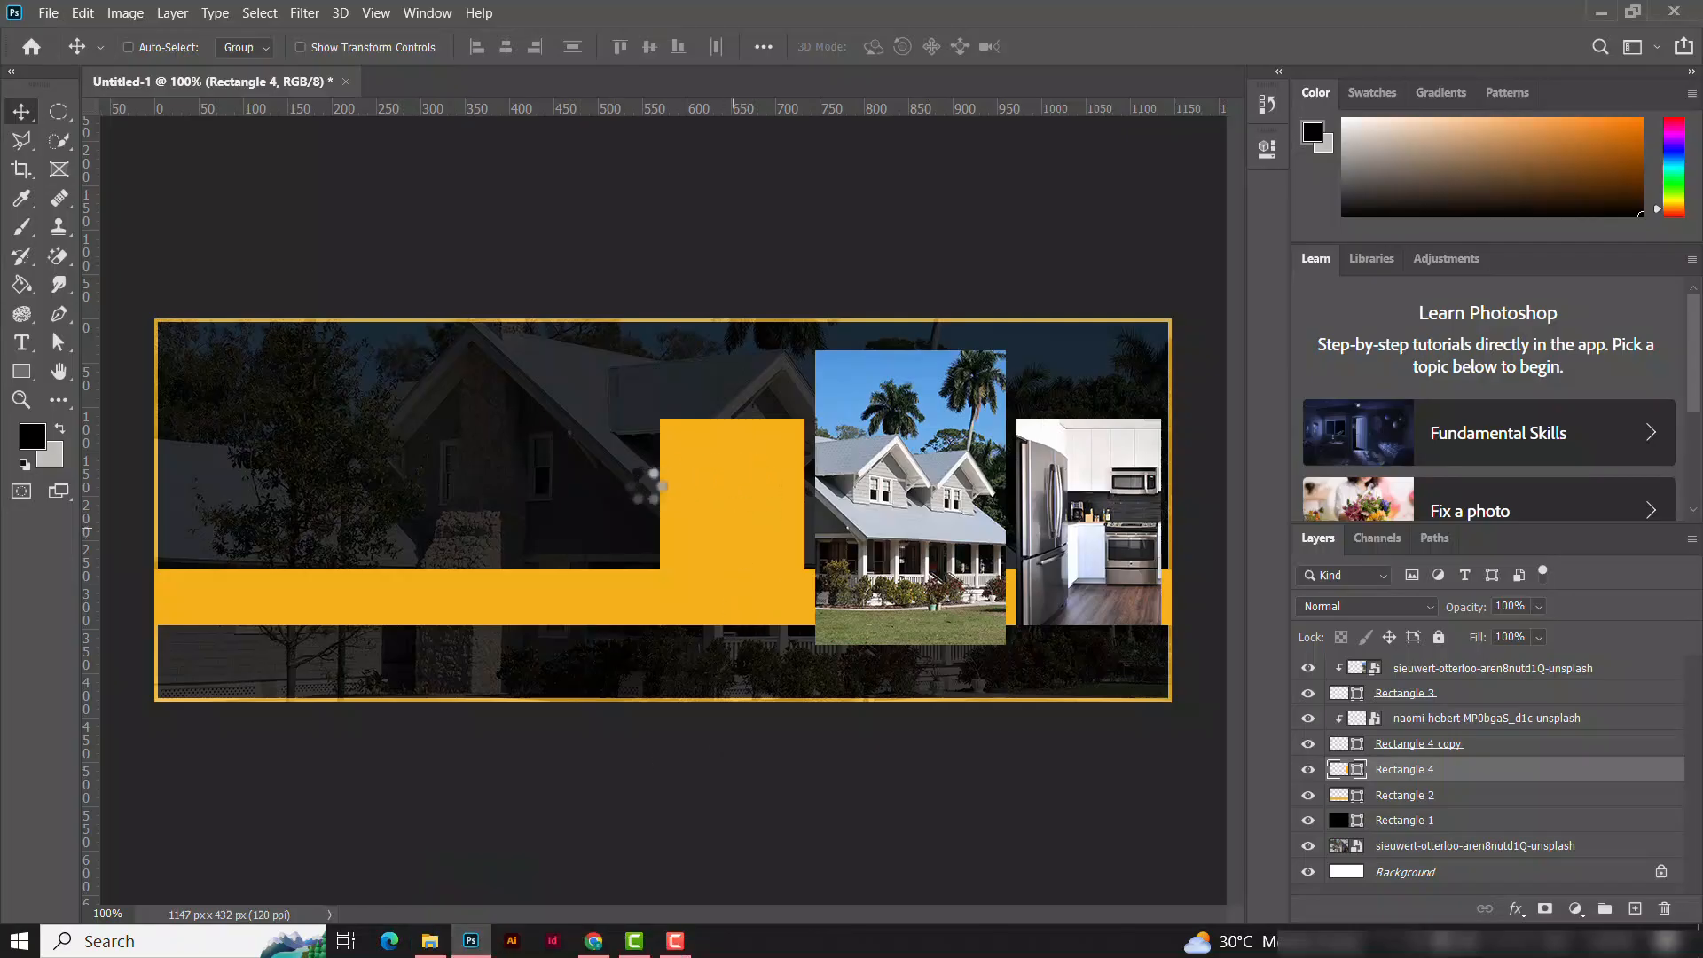
pyautogui.moveTo(428, 353); pyautogui.dragTo(564, 436)
pyautogui.moveTo(740, 625); pyautogui.dragTo(636, 537)
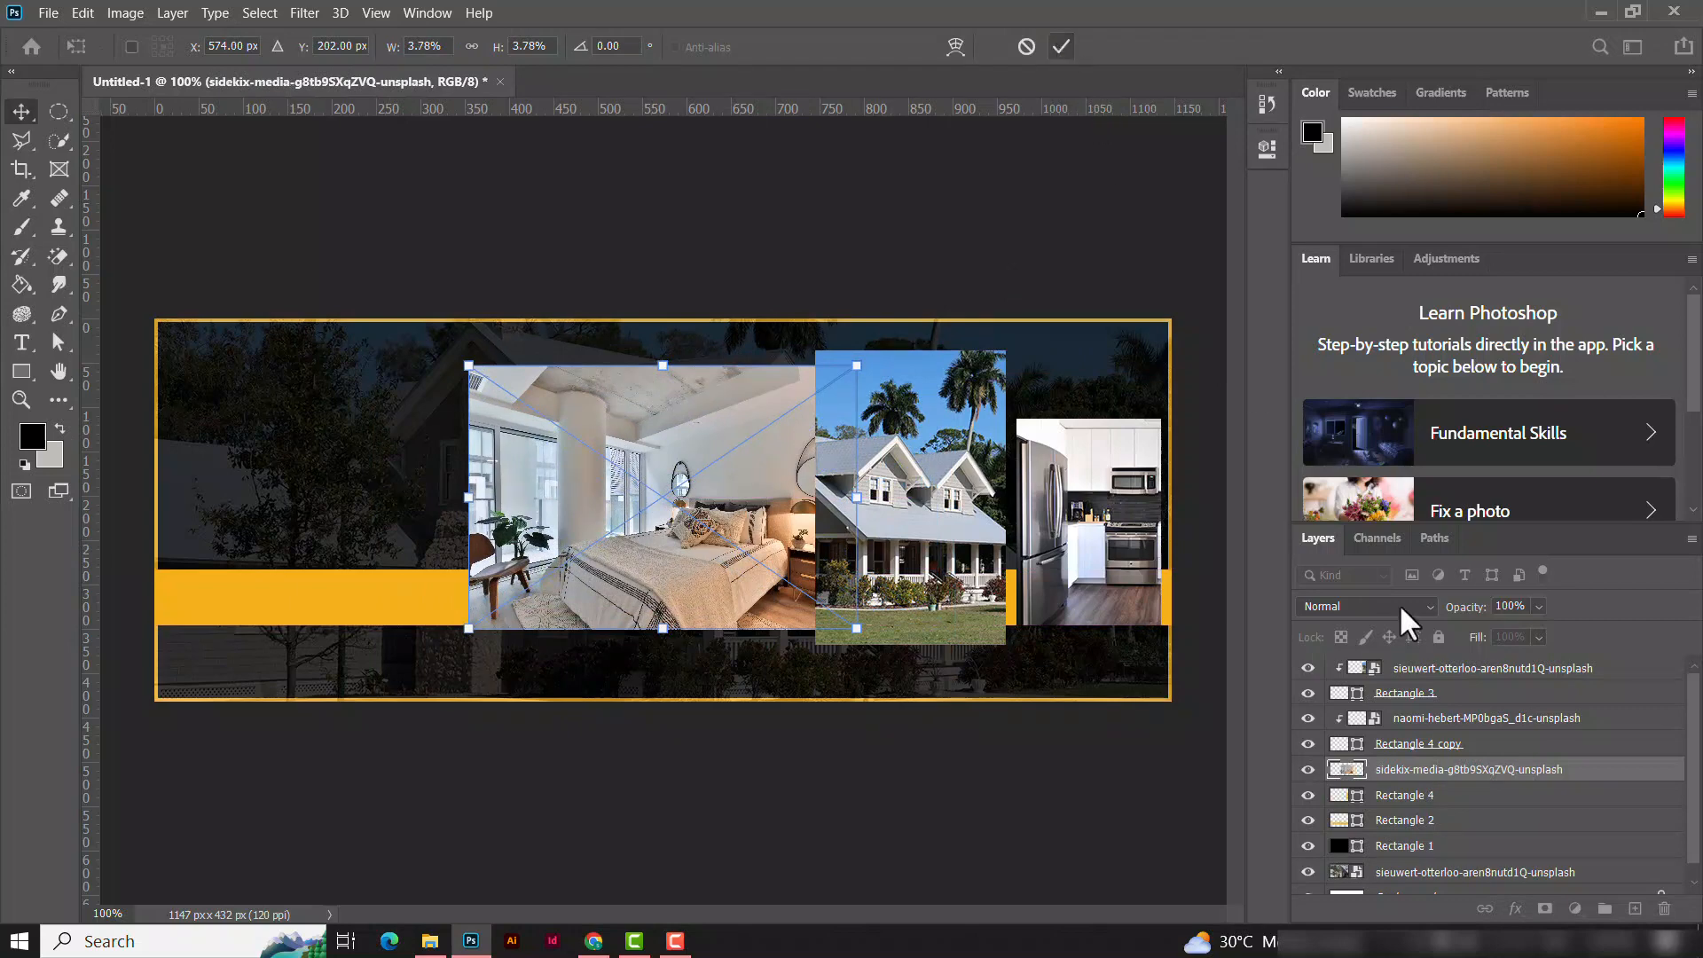
pyautogui.press('Return')
# Step: Clip the bedroom photo to the left small rectangle and shift it so the bed is framed
pyautogui.rightClick(1477, 782)
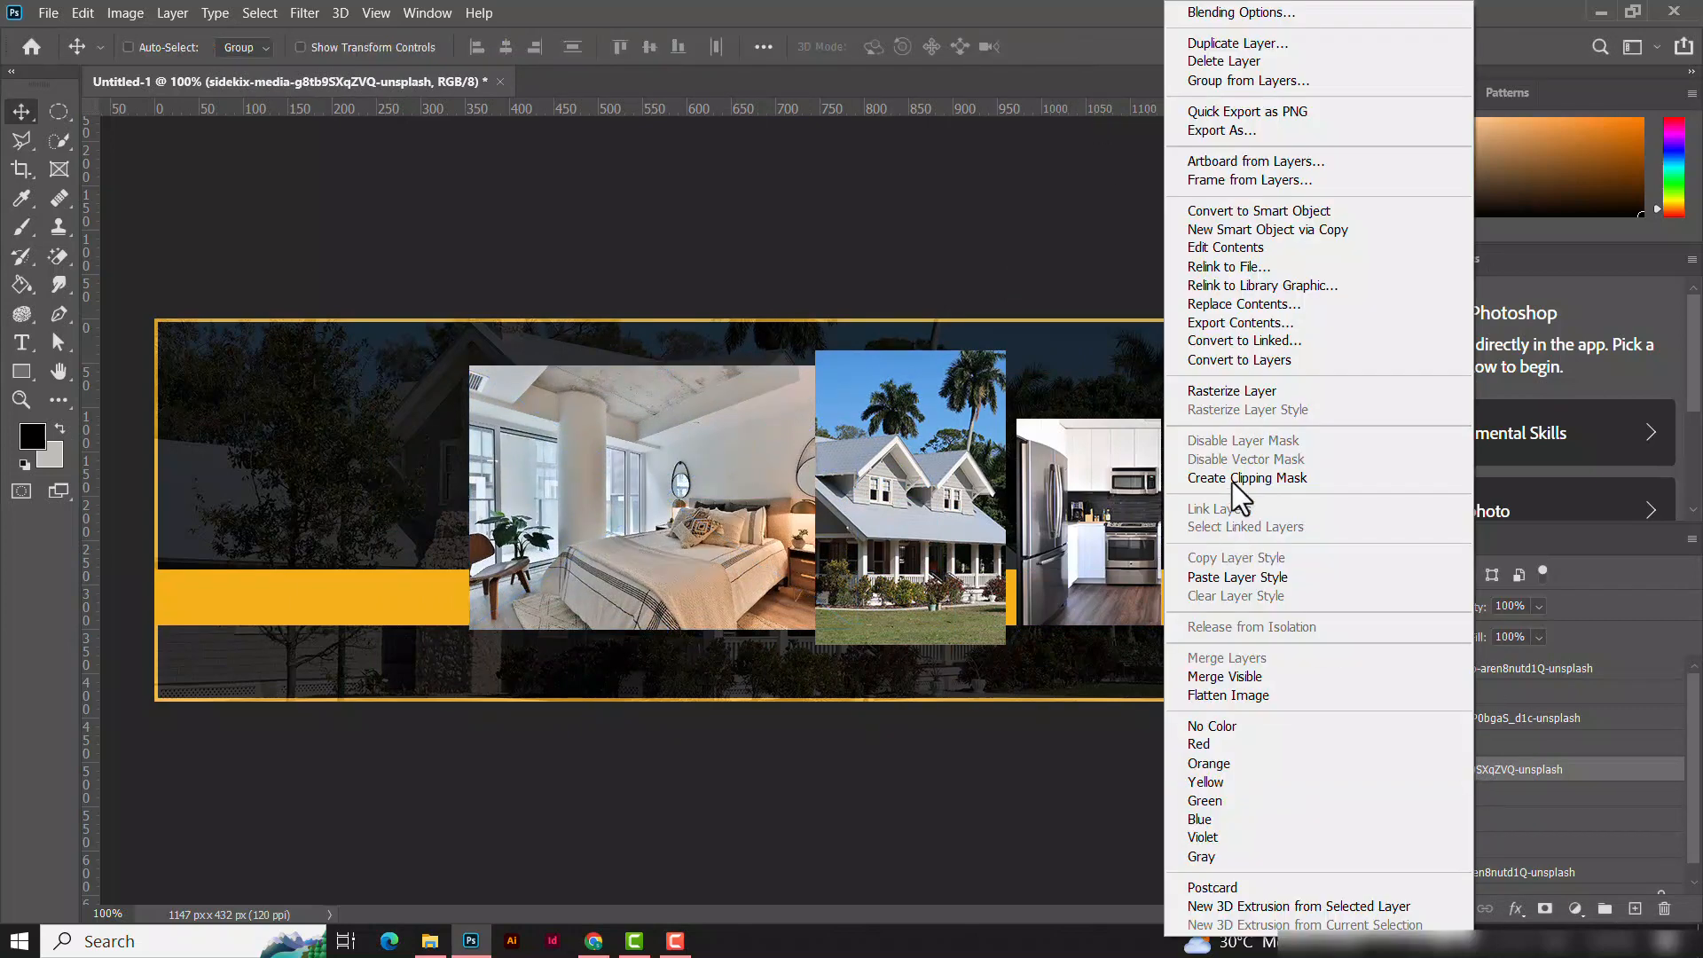
pyautogui.click(1240, 471)
pyautogui.moveTo(733, 528); pyautogui.dragTo(748, 528)
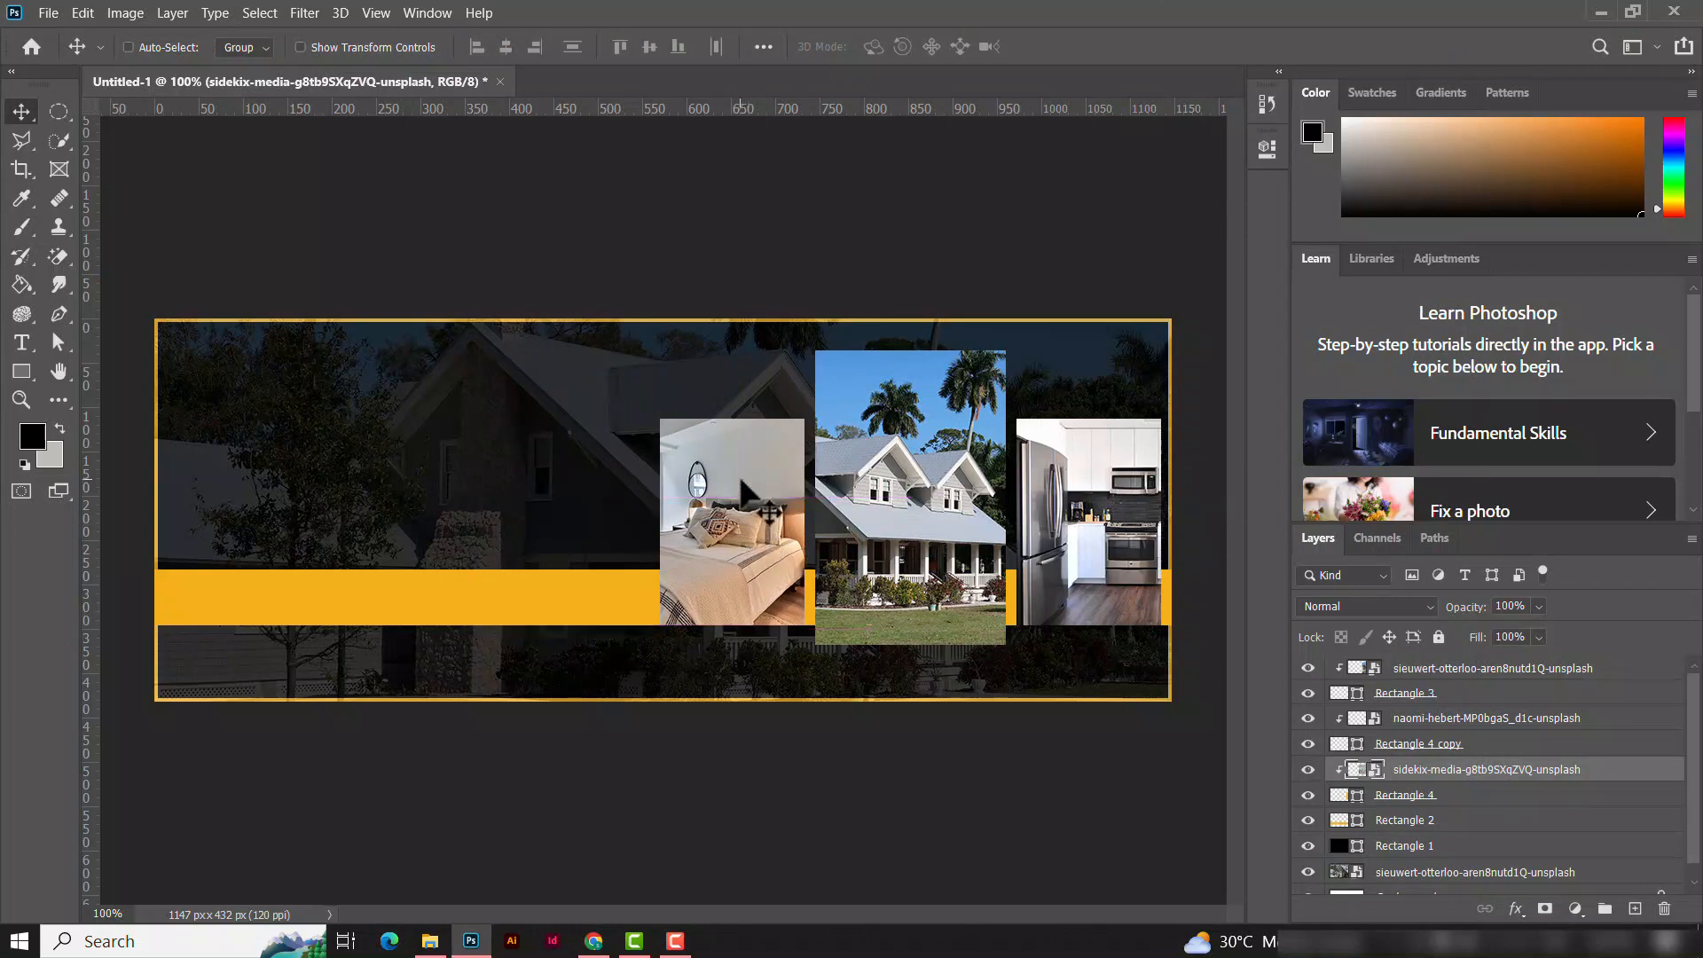
# Step: Apply a thin white Stroke layer style to the rectangle holding the bedroom photo
pyautogui.click(1652, 796)
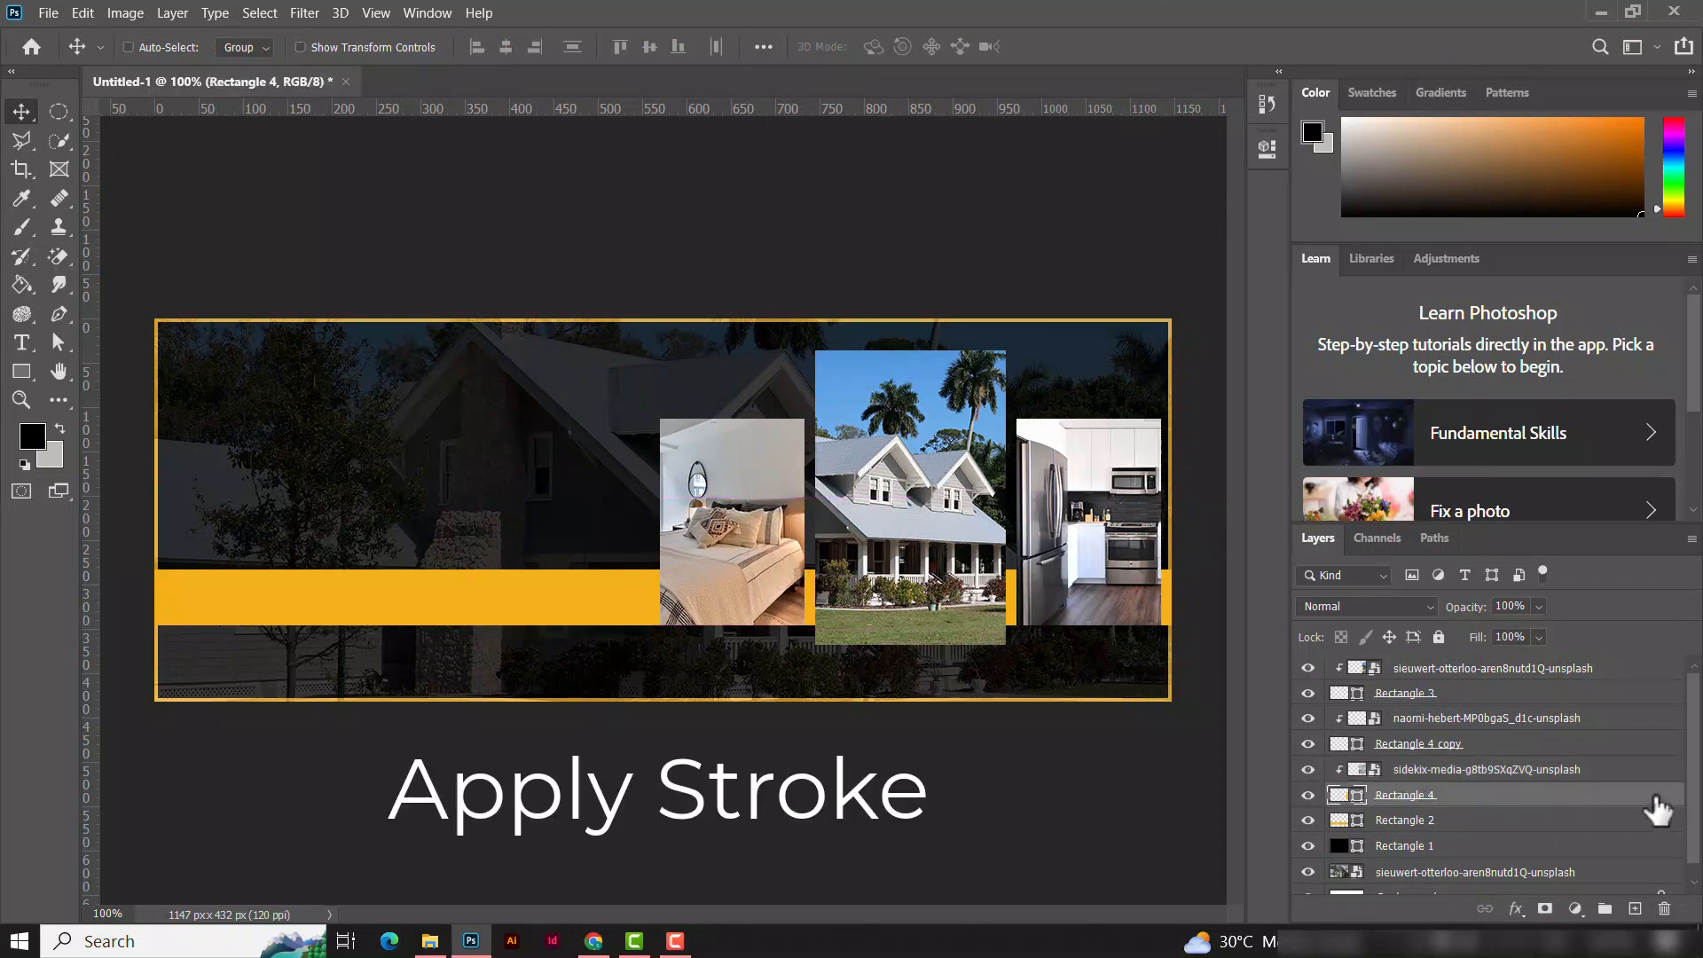
pyautogui.doubleClick(1656, 809)
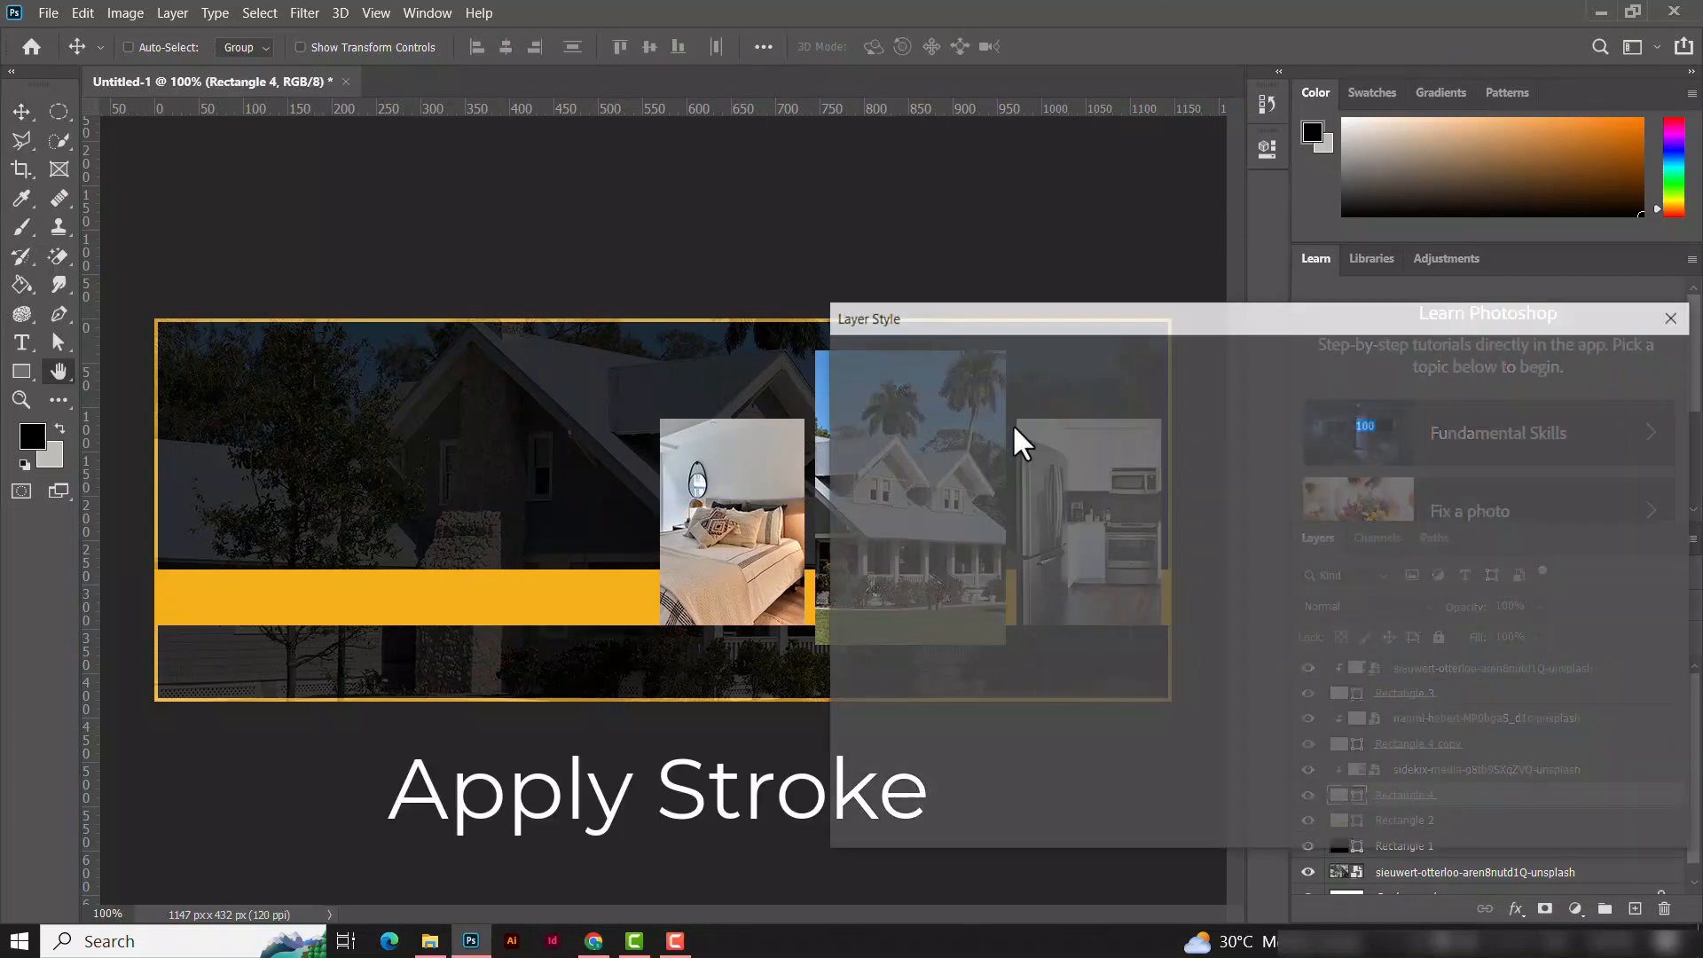
pyautogui.click(850, 508)
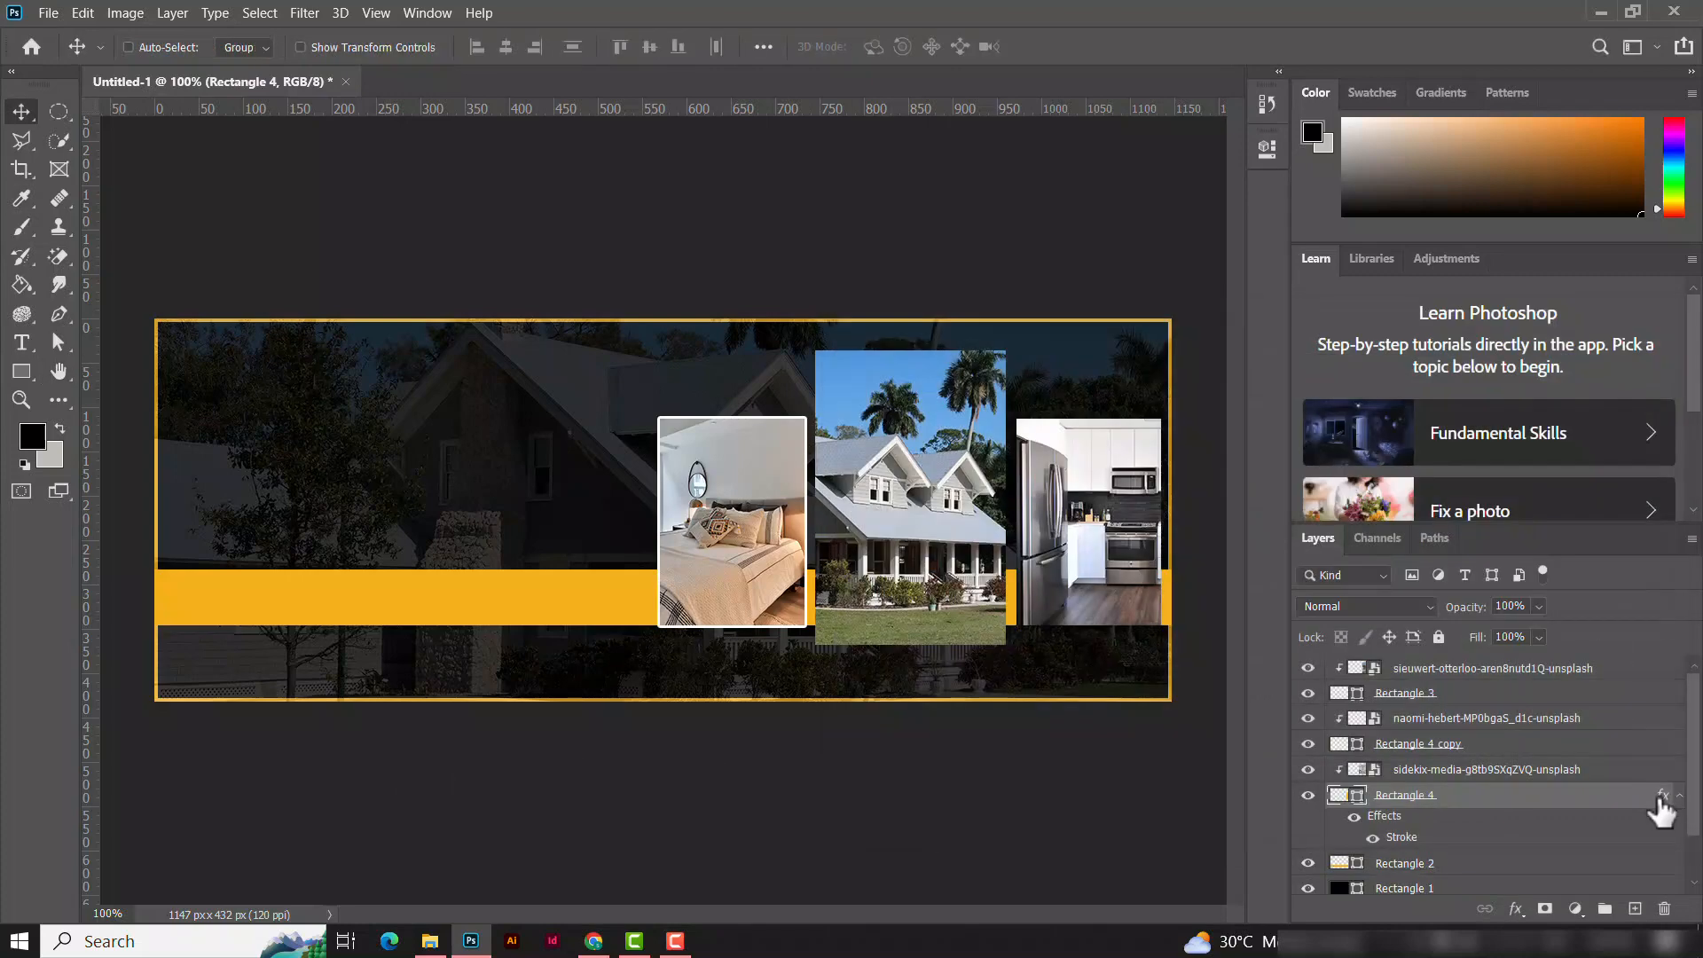
# Step: Copy the bedroom rectangle's stroke style and paste it onto the kitchen and central house photo rectangles
pyautogui.rightClick(1656, 798)
pyautogui.click(1594, 654)
pyautogui.rightClick(1592, 745)
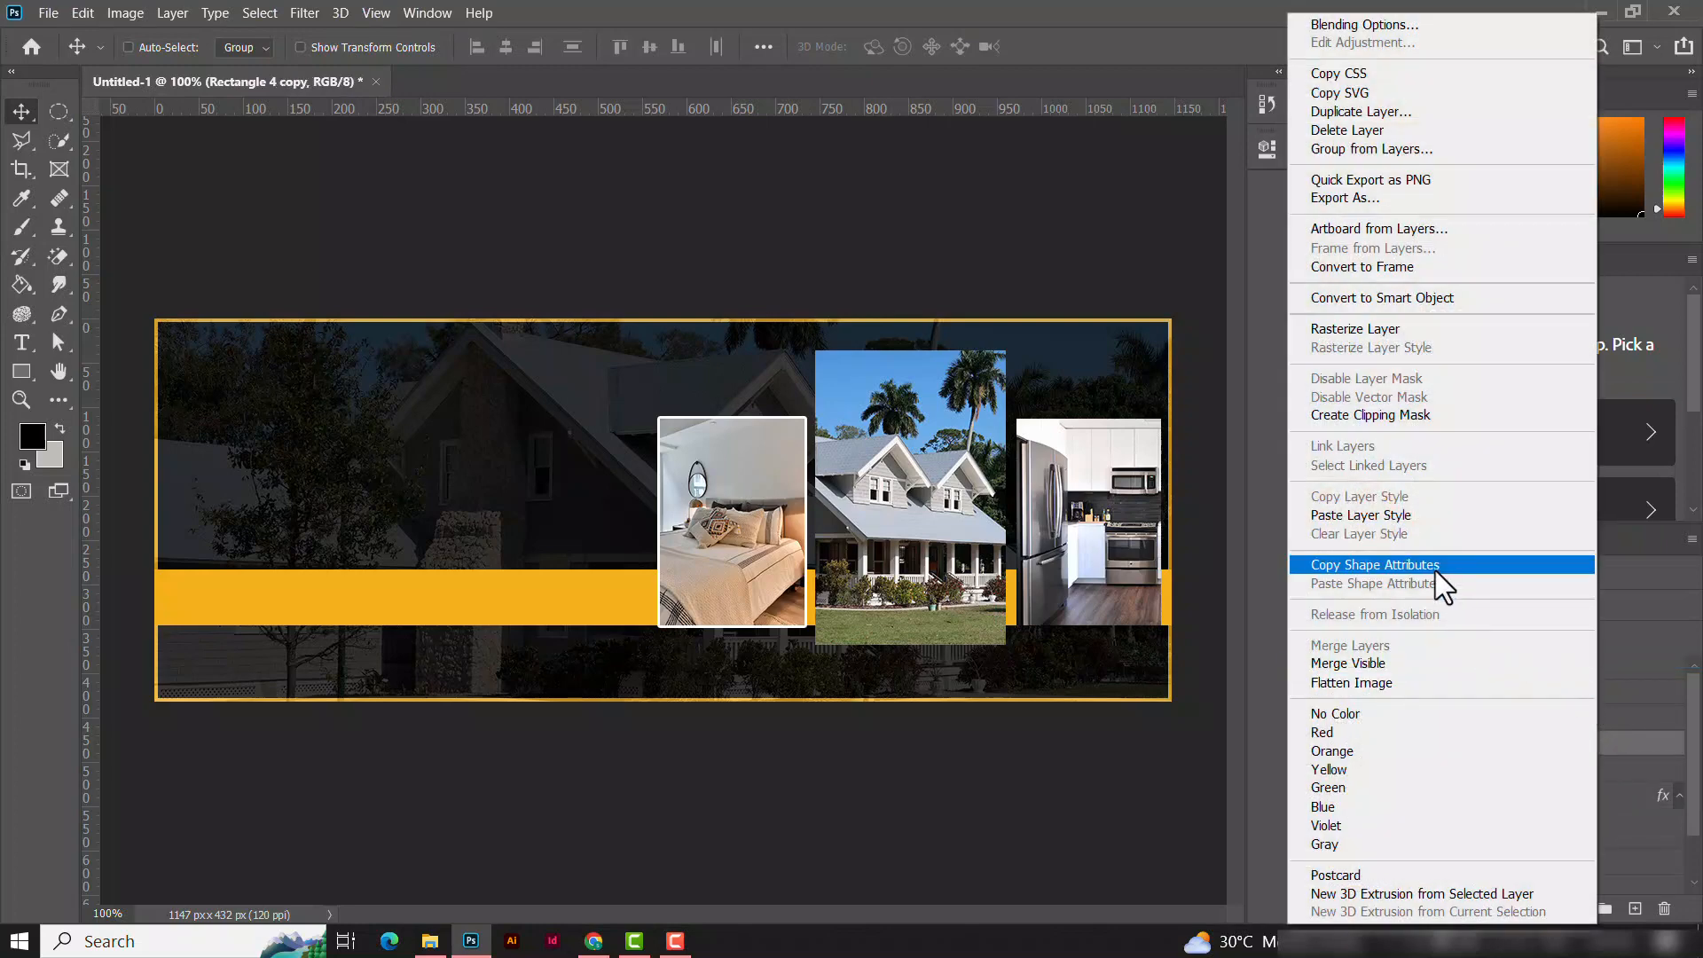
pyautogui.click(1402, 515)
pyautogui.rightClick(1621, 694)
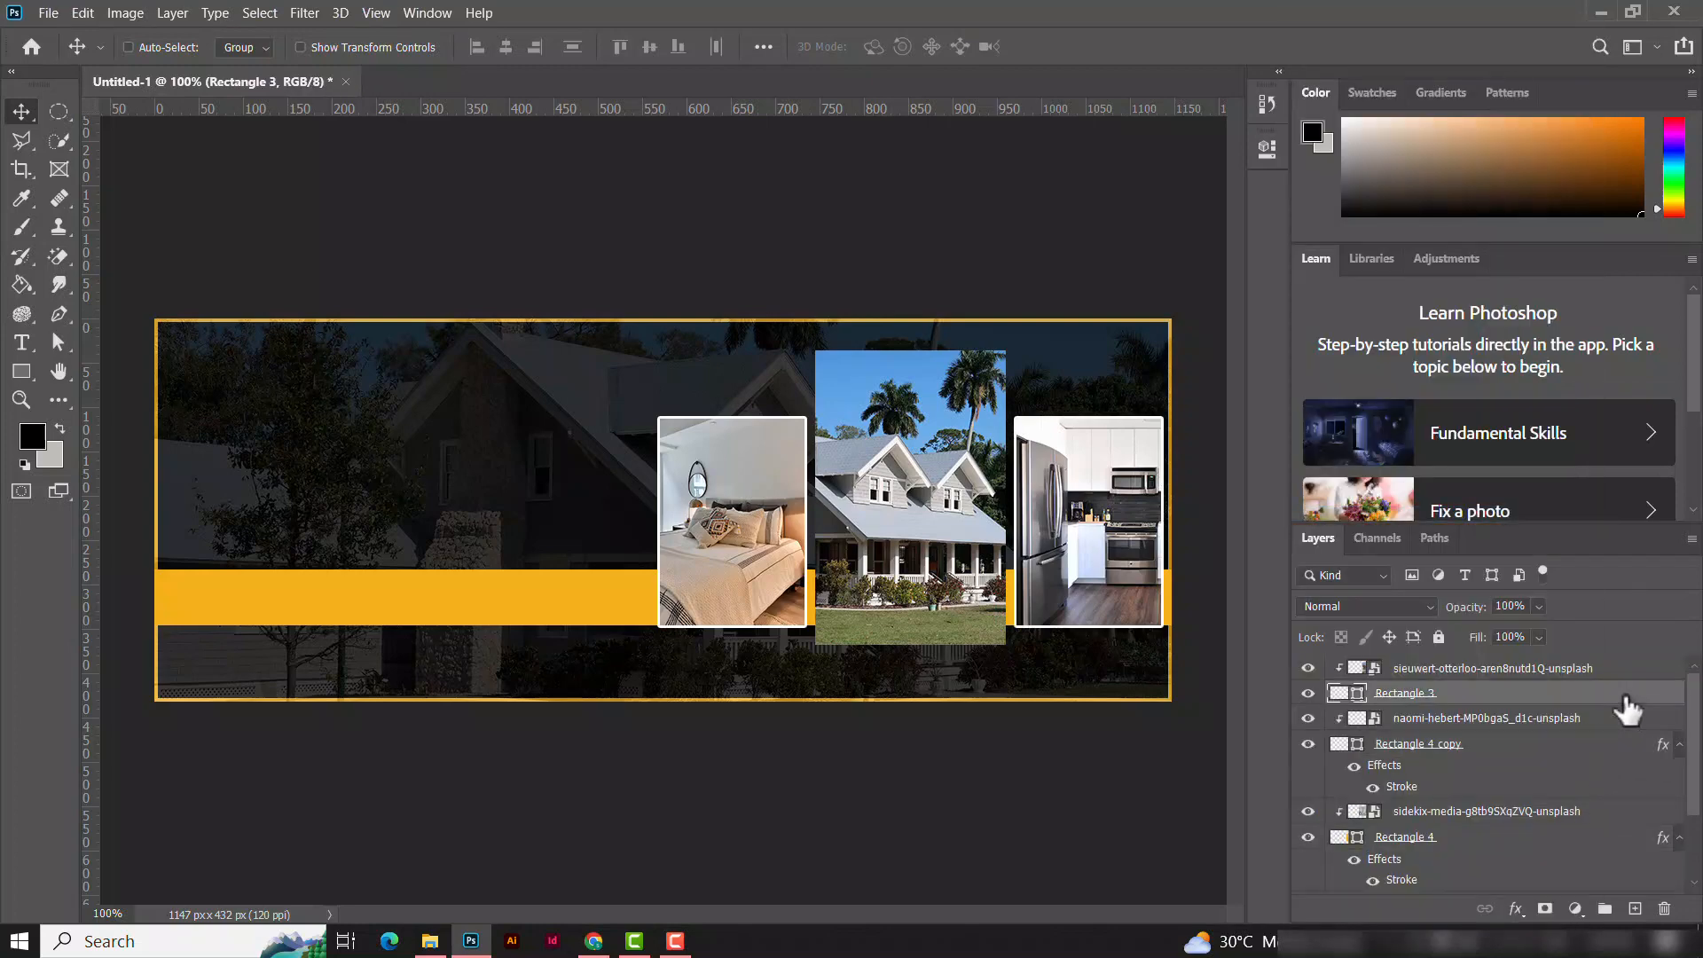
pyautogui.click(1417, 517)
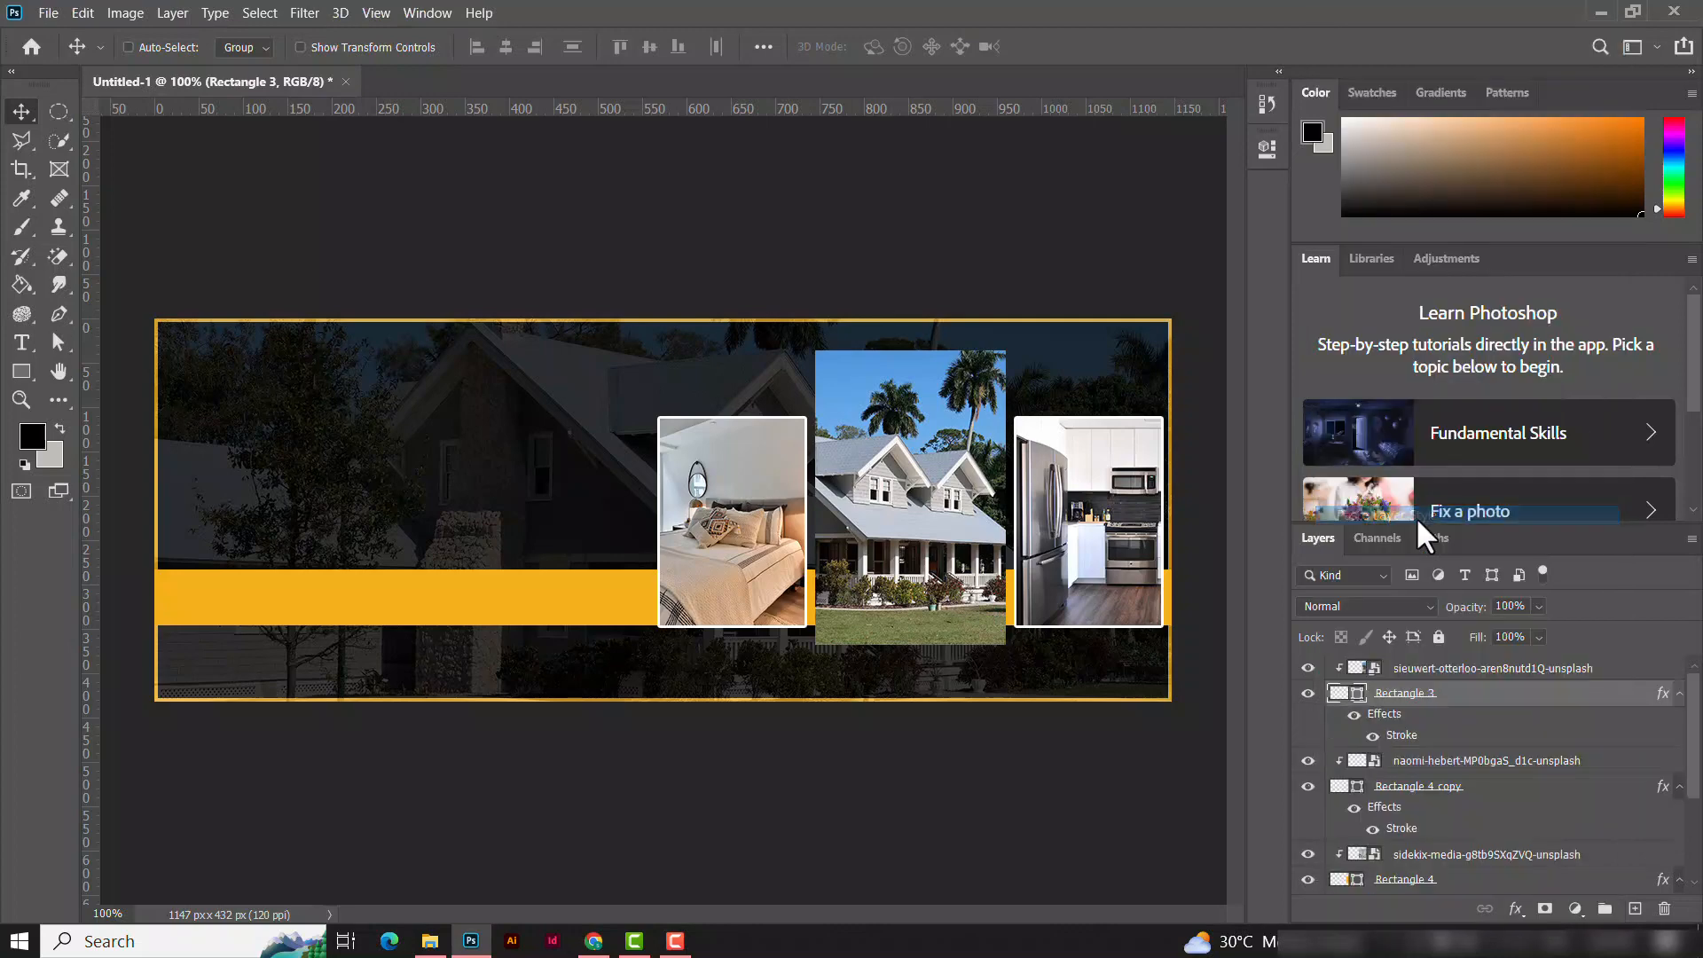
# Step: Nudge the clipped bedroom photo slightly to the right within its rectangle
pyautogui.rightClick(742, 525)
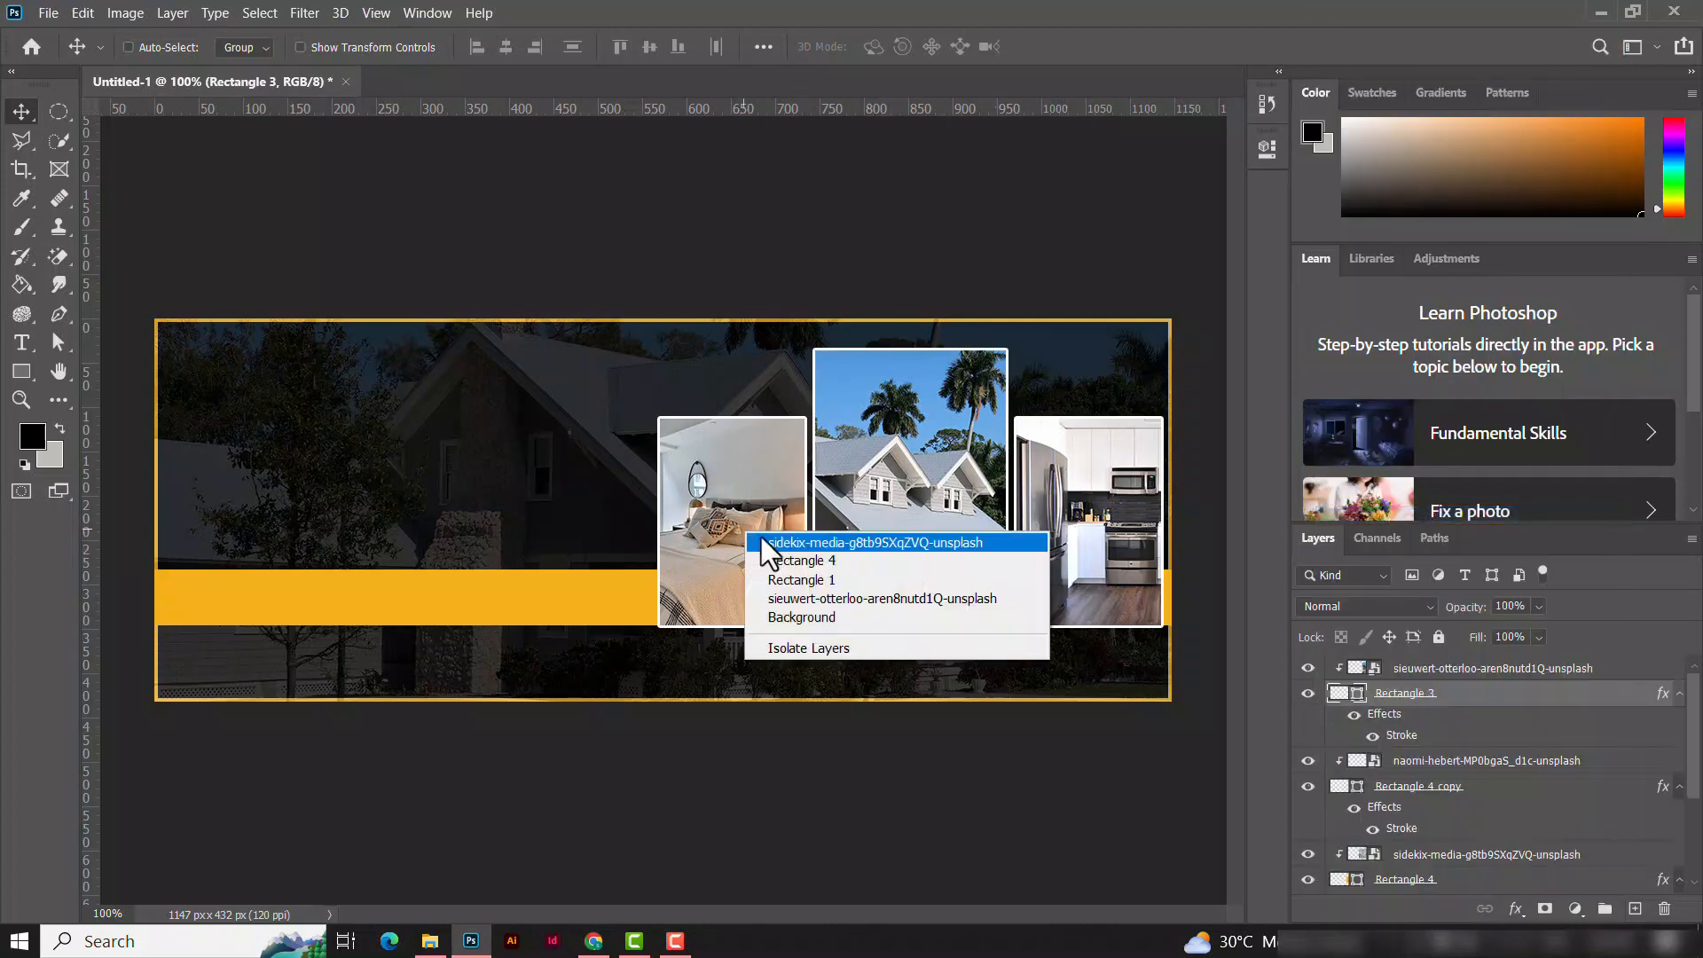
pyautogui.click(780, 541)
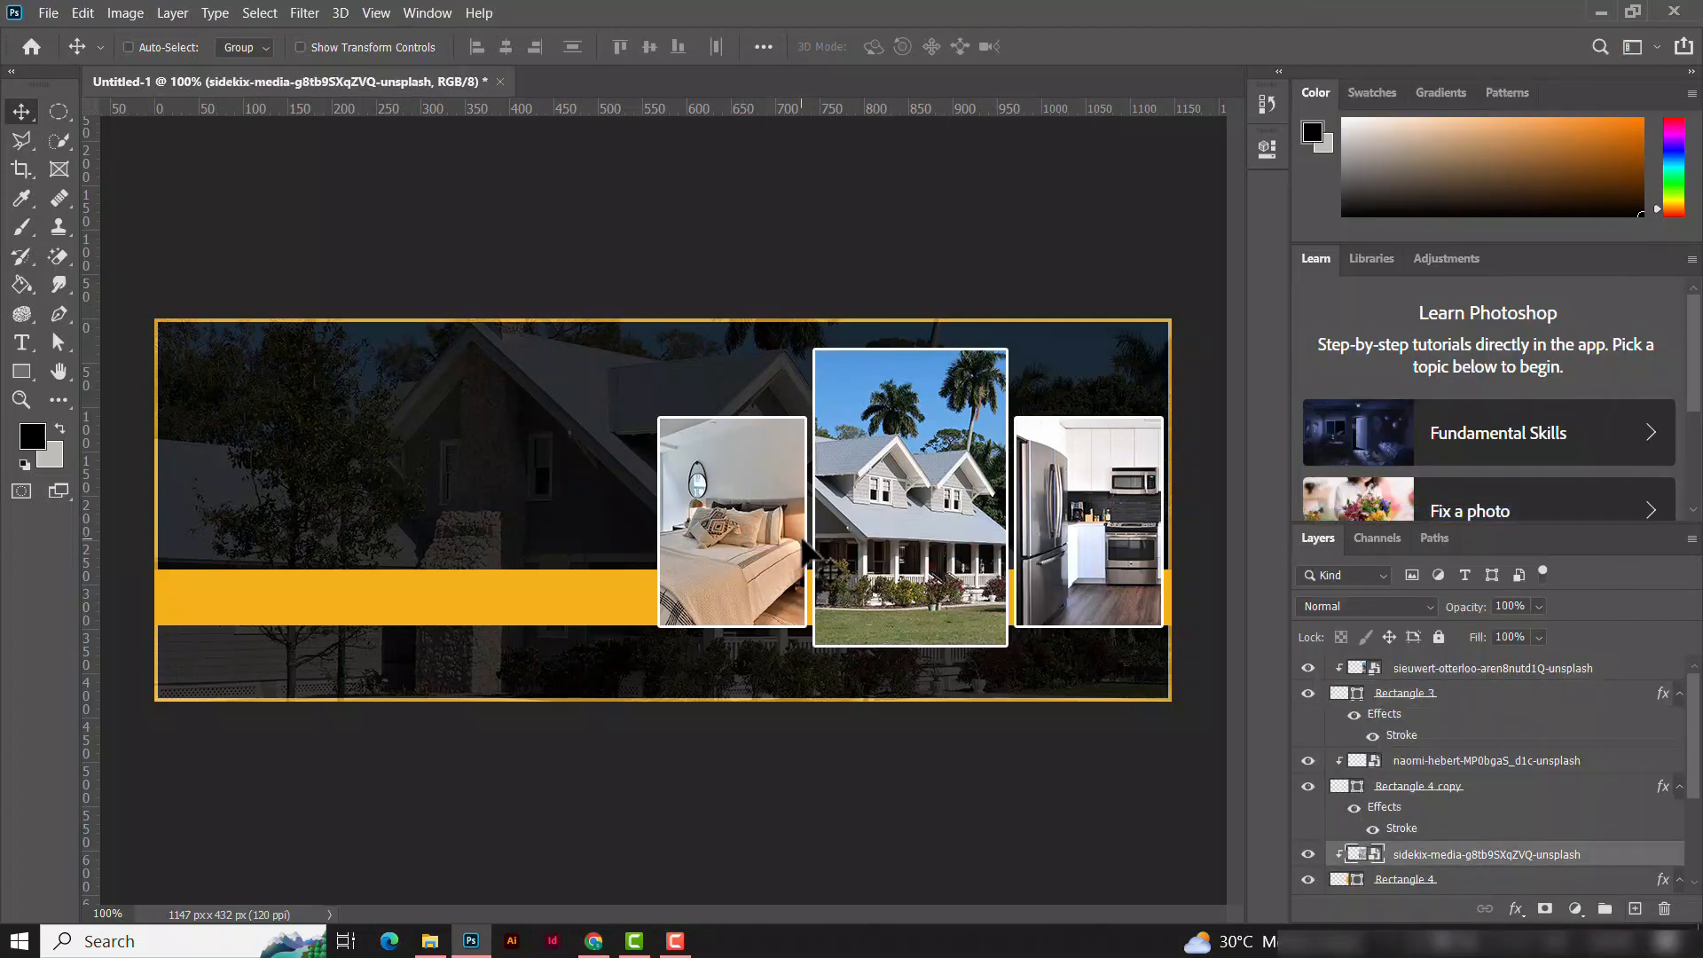
pyautogui.press('Right')
pyautogui.press('Right')
pyautogui.press('Right')
pyautogui.press('Right')
pyautogui.press('Right')
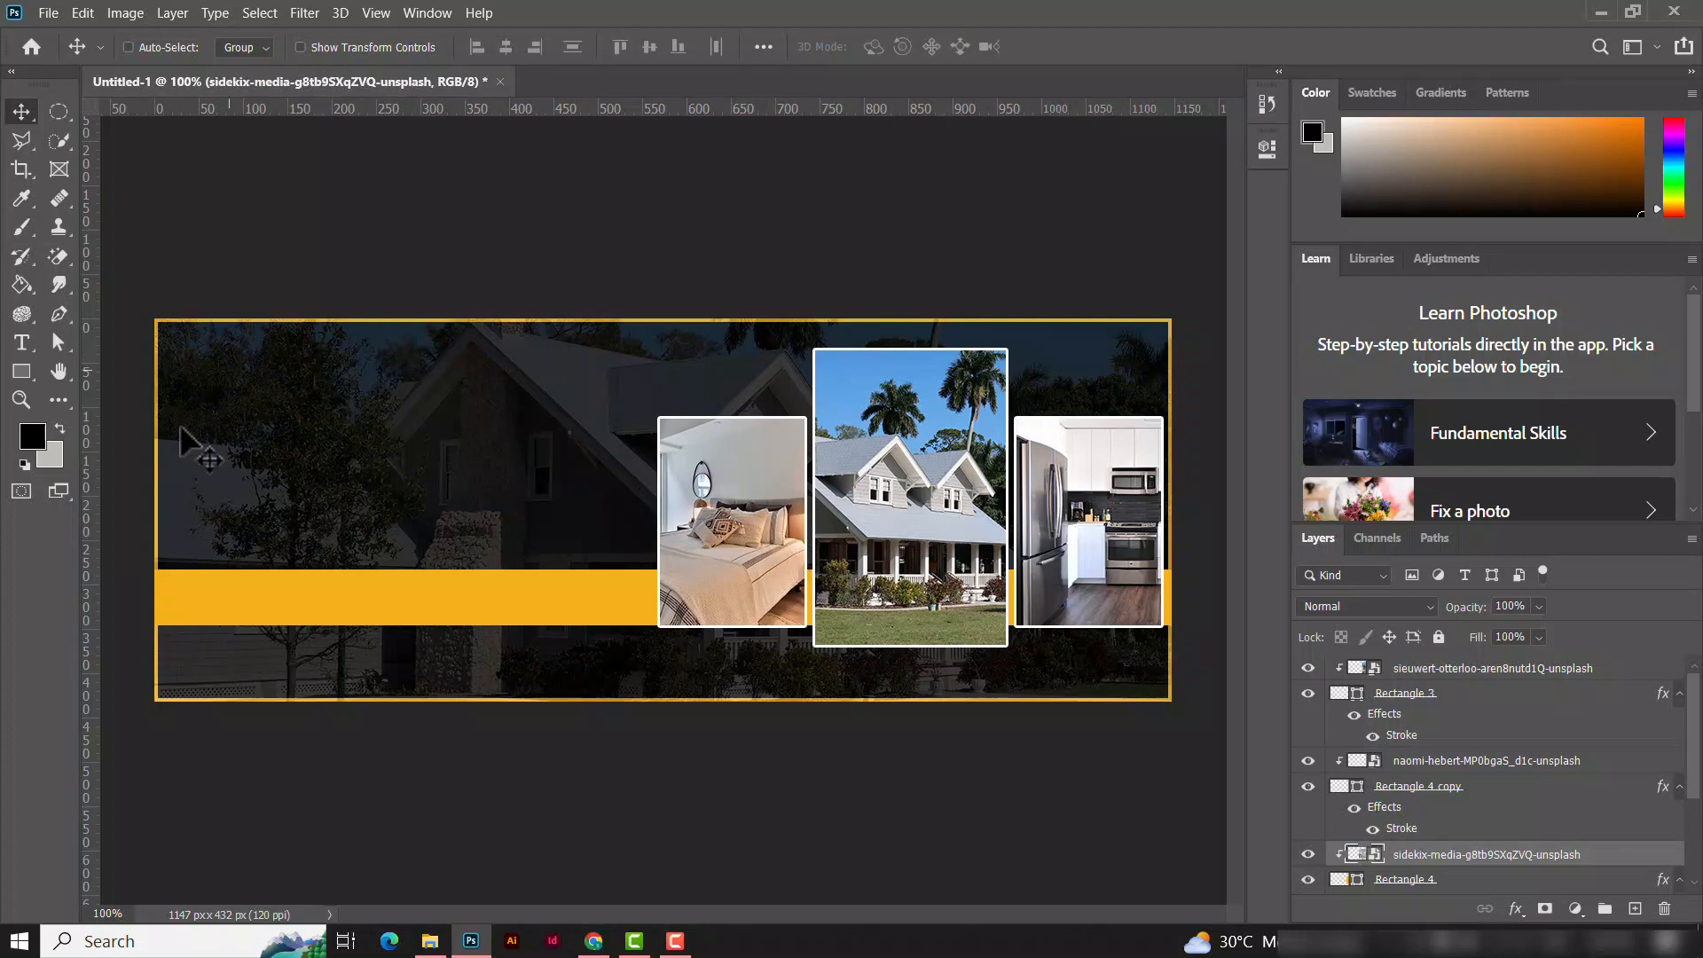
pyautogui.click(22, 372)
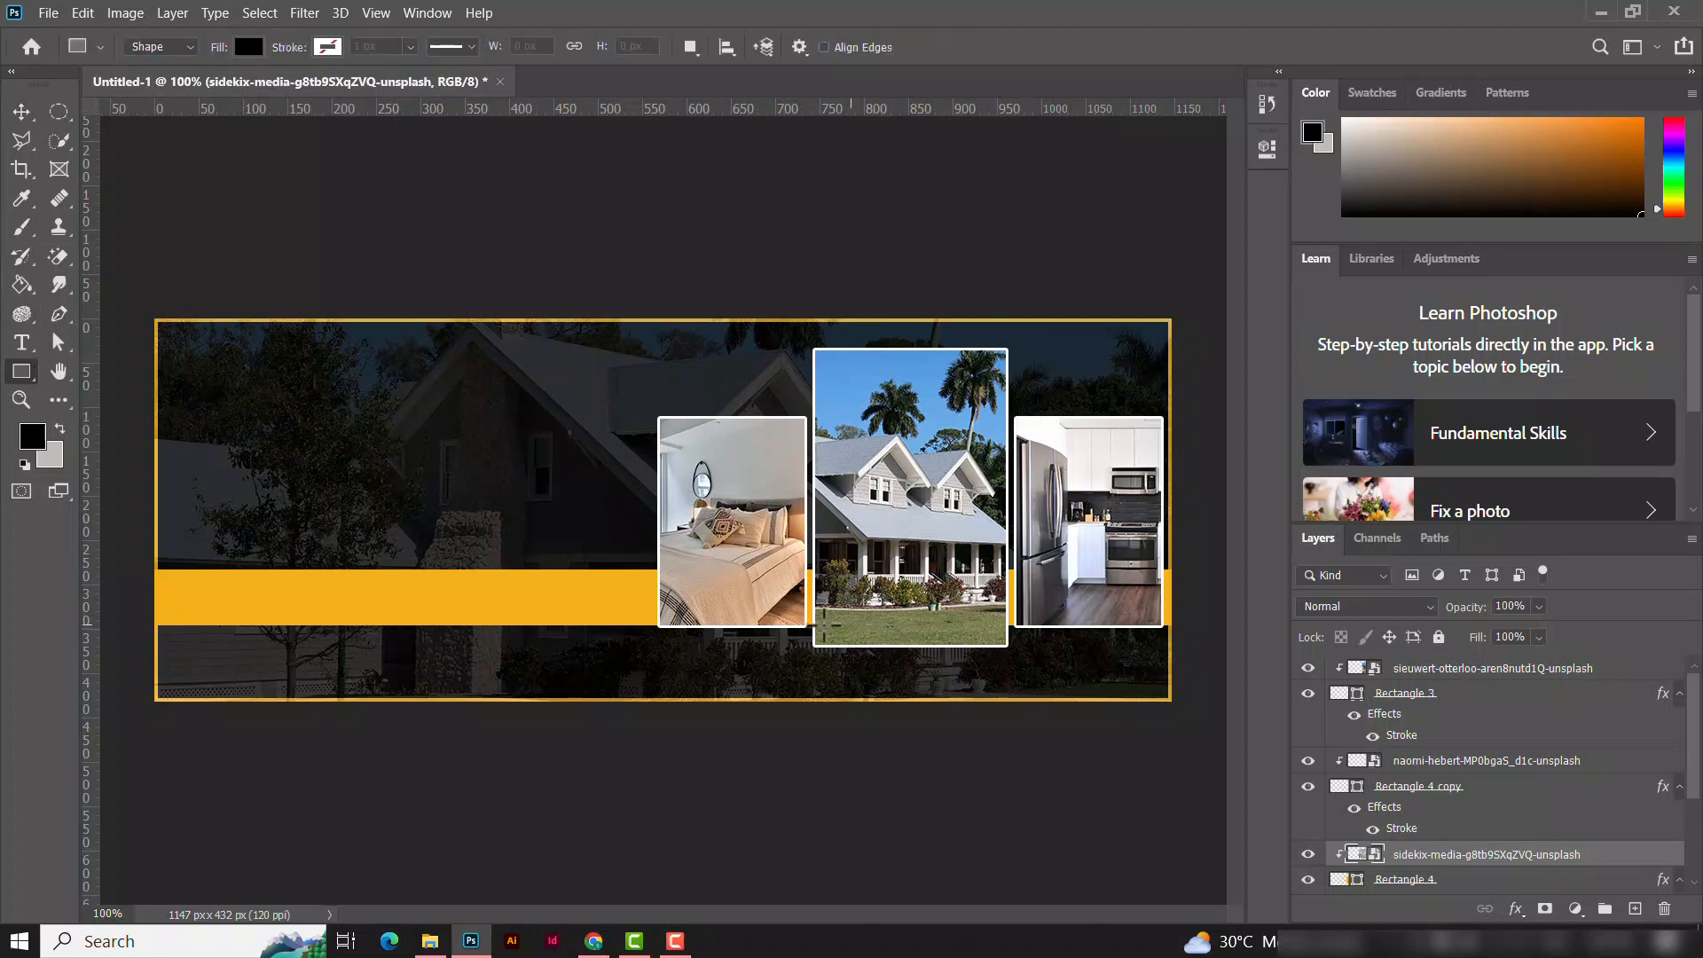
pyautogui.moveTo(823, 623); pyautogui.dragTo(997, 682)
pyautogui.hotkey('ctrl', 'z')
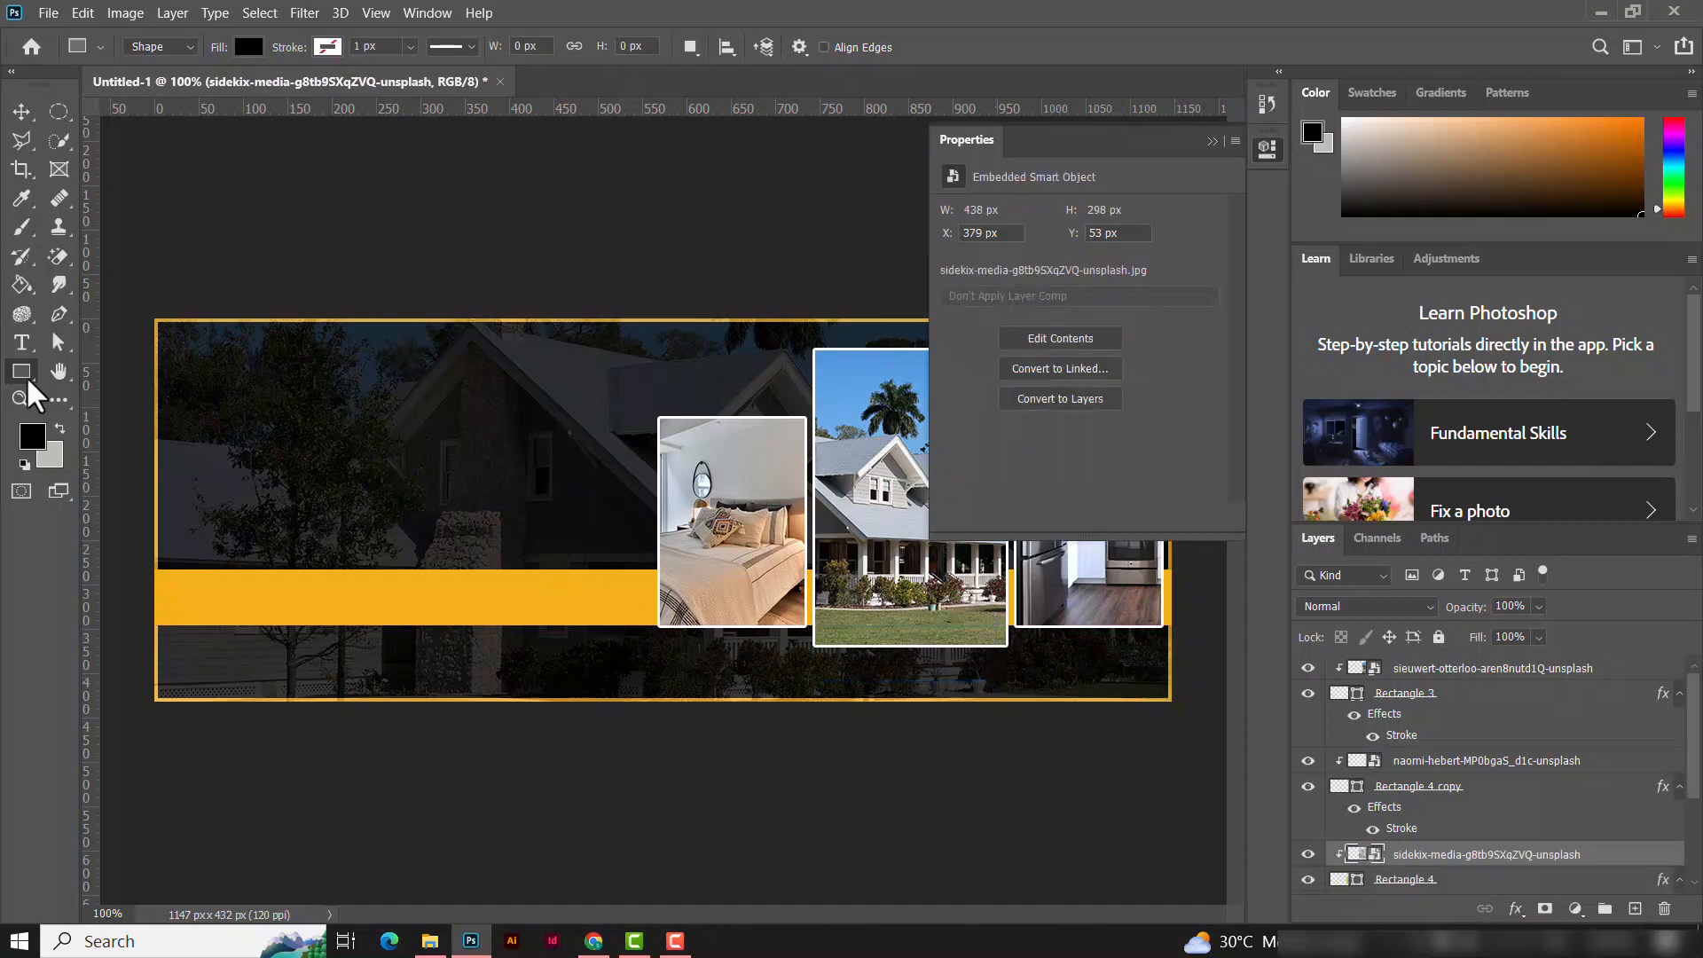
# Step: Draw a white 207 × 66 px rounded rectangle with 10 px radius over the central photo's lower edge, in front of all layers
pyautogui.rightClick(28, 380)
pyautogui.click(84, 395)
pyautogui.moveTo(834, 626); pyautogui.dragTo(1001, 686)
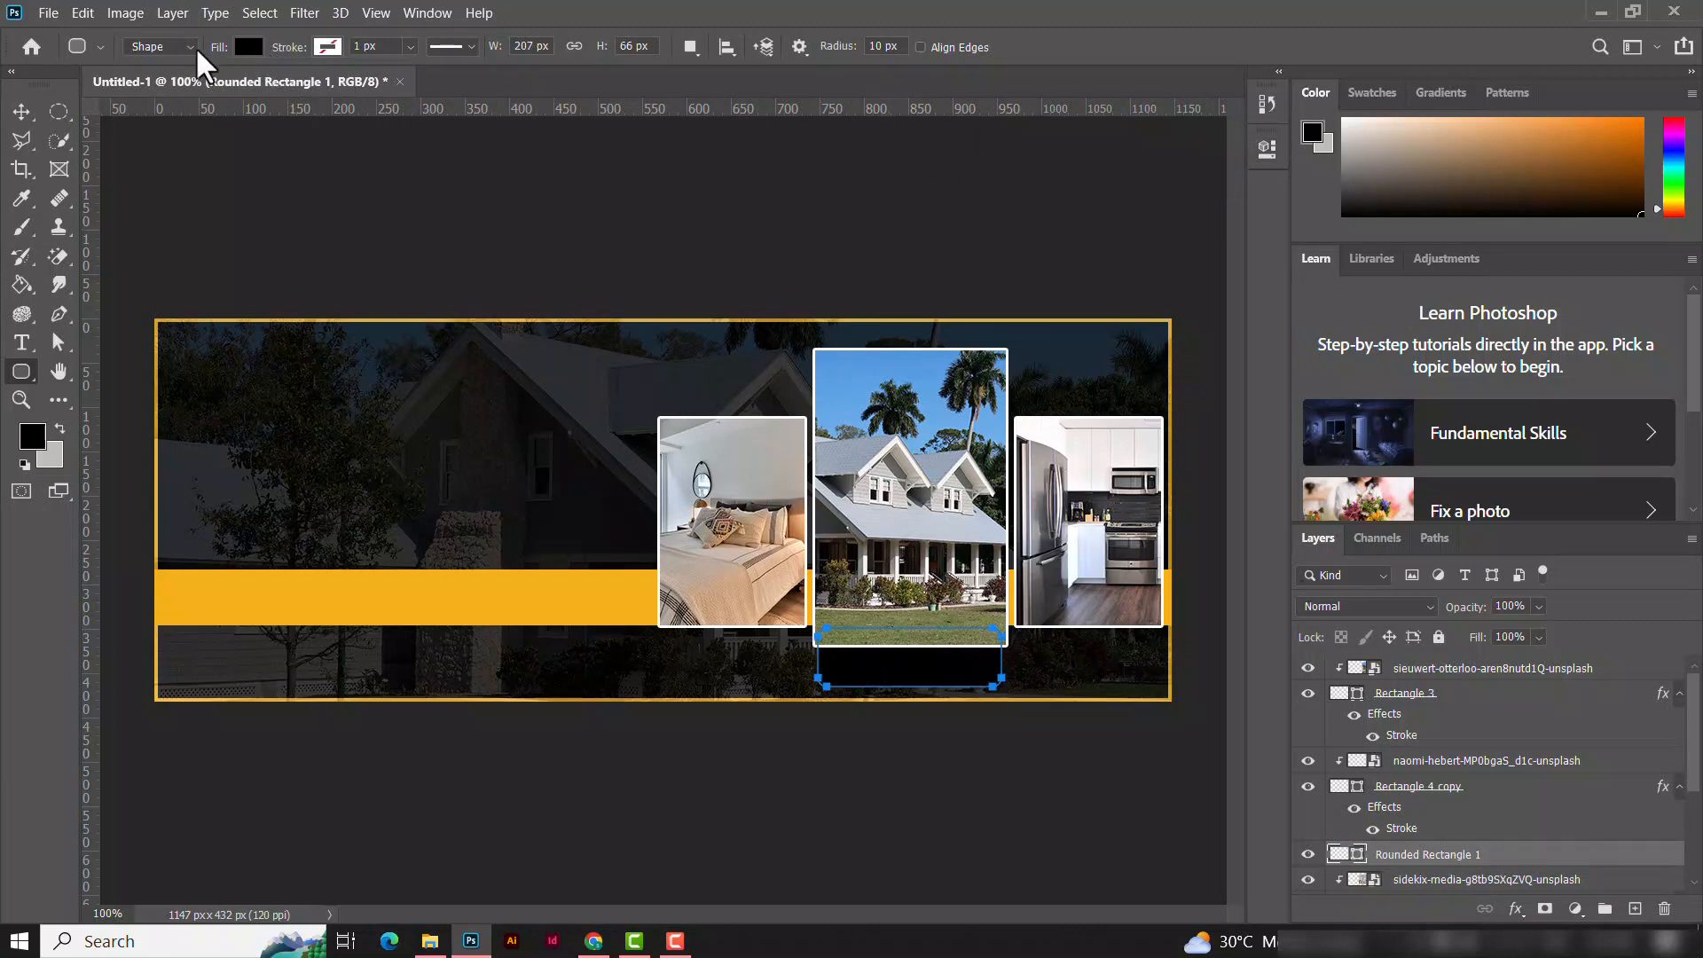
pyautogui.click(250, 46)
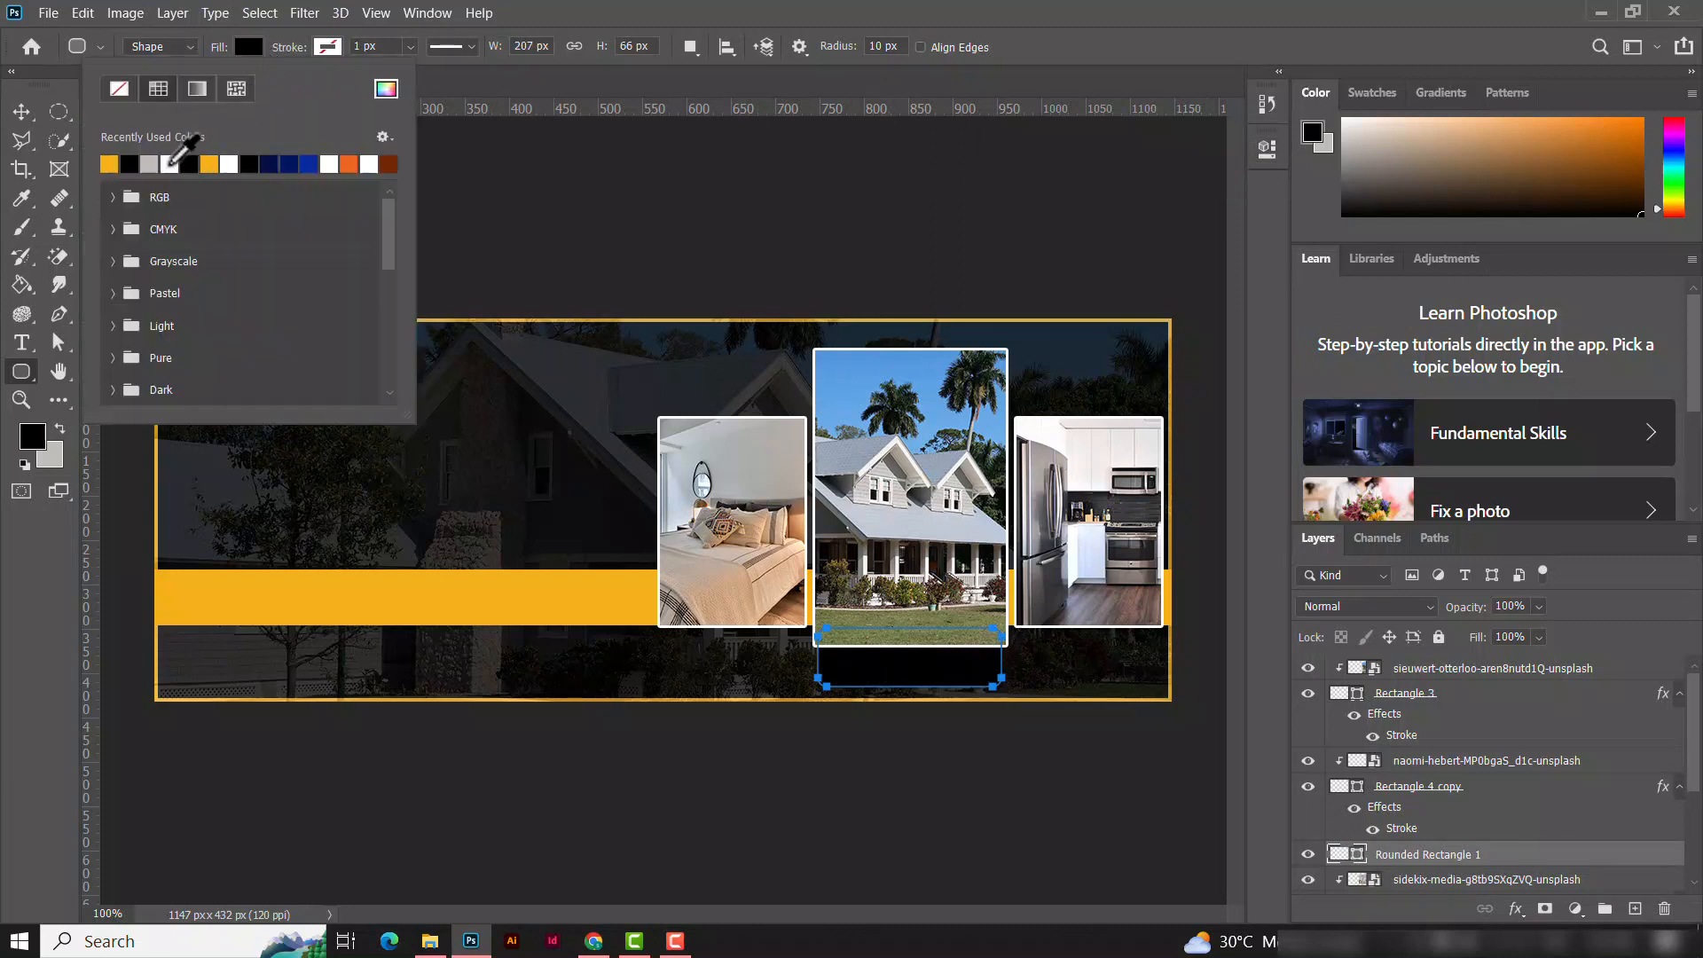
pyautogui.click(108, 163)
pyautogui.click(23, 114)
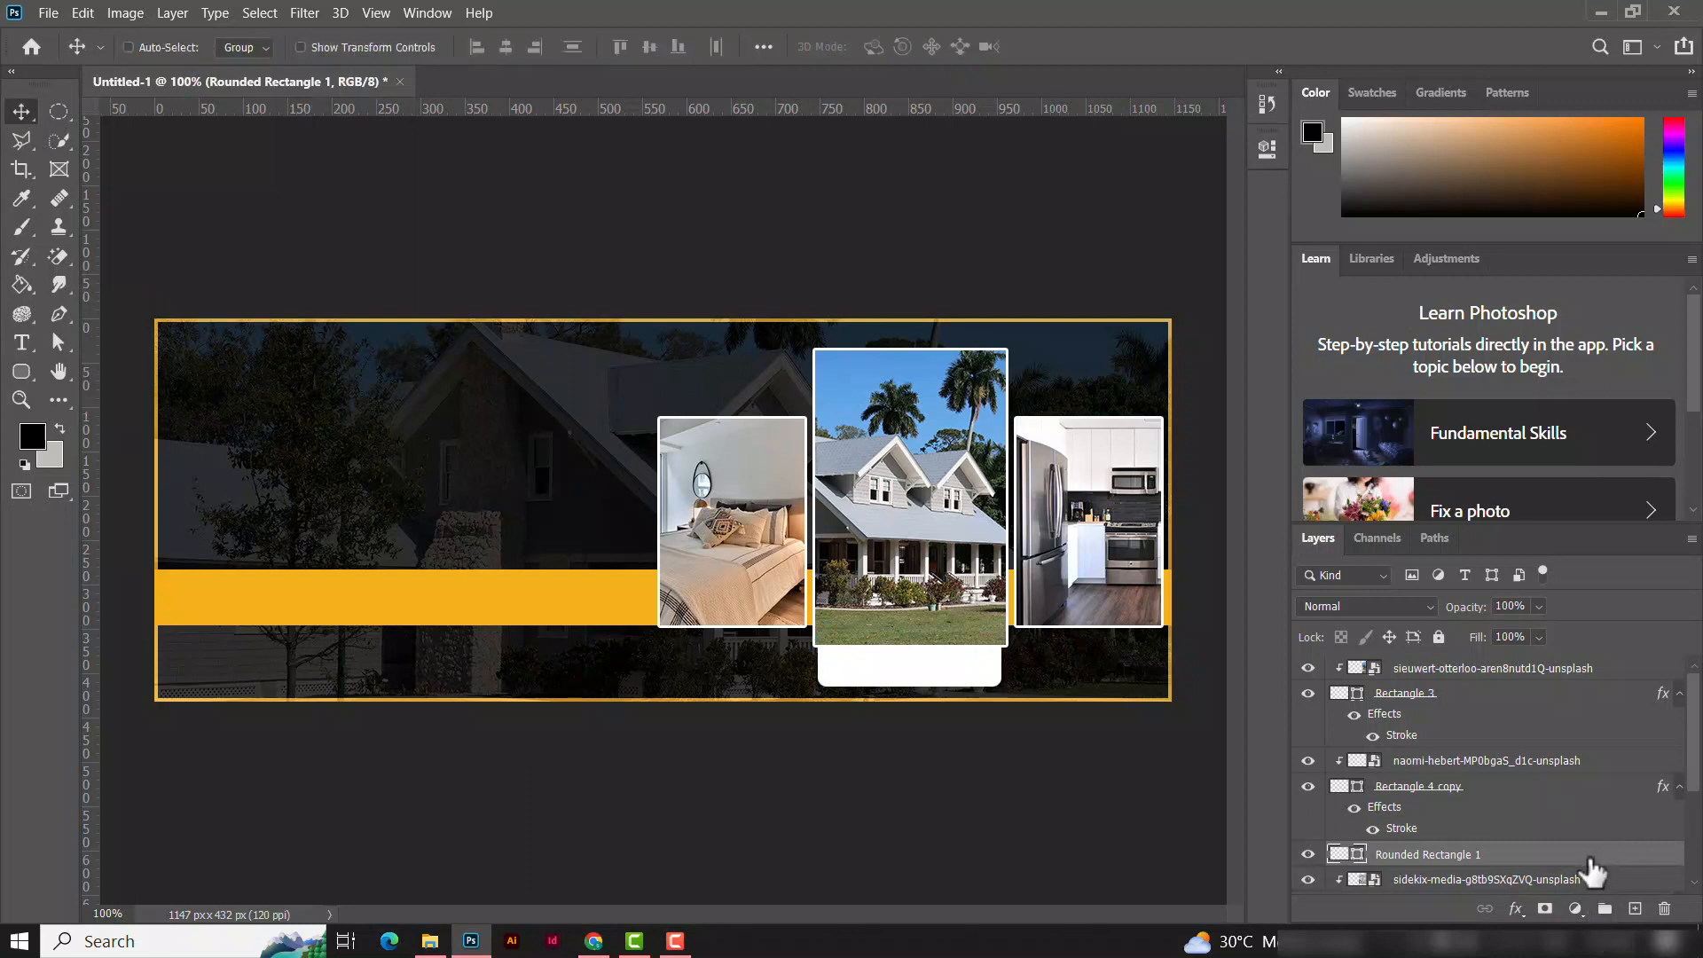
pyautogui.moveTo(1586, 865); pyautogui.dragTo(1528, 779)
pyautogui.moveTo(1517, 859)
pyautogui.mouseDown()
pyautogui.moveTo(1502, 748)
pyautogui.moveTo(1539, 705)
pyautogui.moveTo(1532, 654)
pyautogui.moveTo(1502, 760)
pyautogui.moveTo(1501, 664)
pyautogui.mouseUp()
# Step: Duplicate the white rounded rectangle slightly higher and place the copy's layer directly beneath the original
pyautogui.rightClick(923, 655)
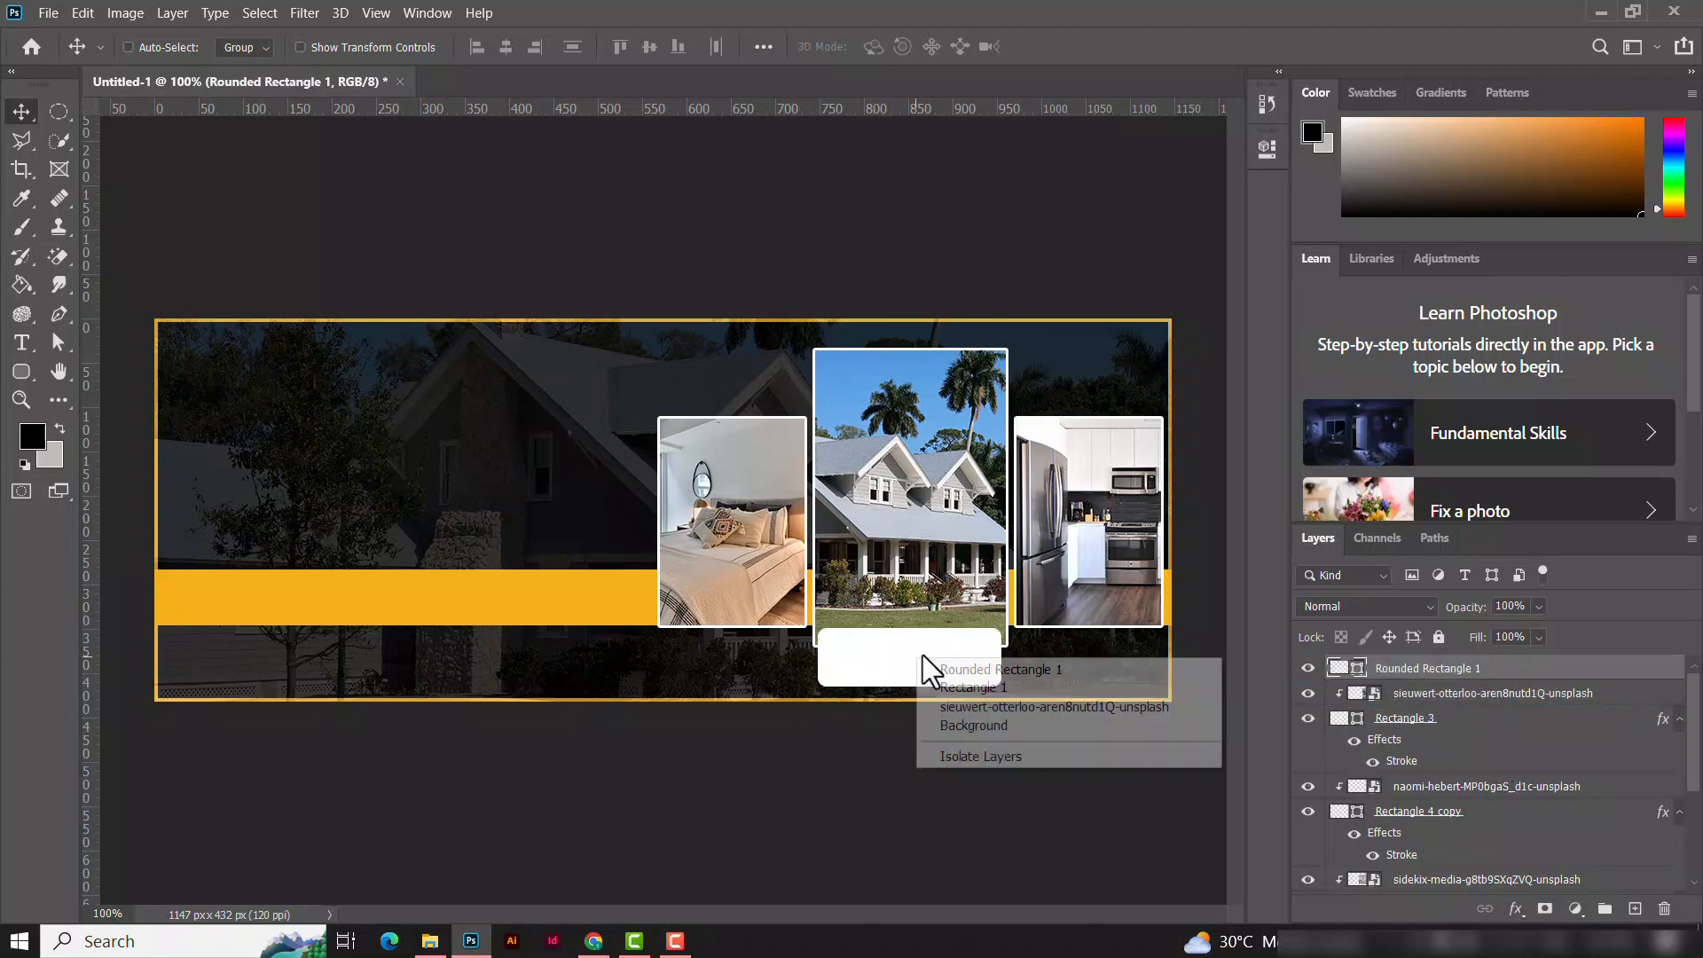
pyautogui.click(975, 669)
pyautogui.moveTo(895, 655); pyautogui.dragTo(885, 622)
pyautogui.moveTo(1423, 676); pyautogui.dragTo(1423, 714)
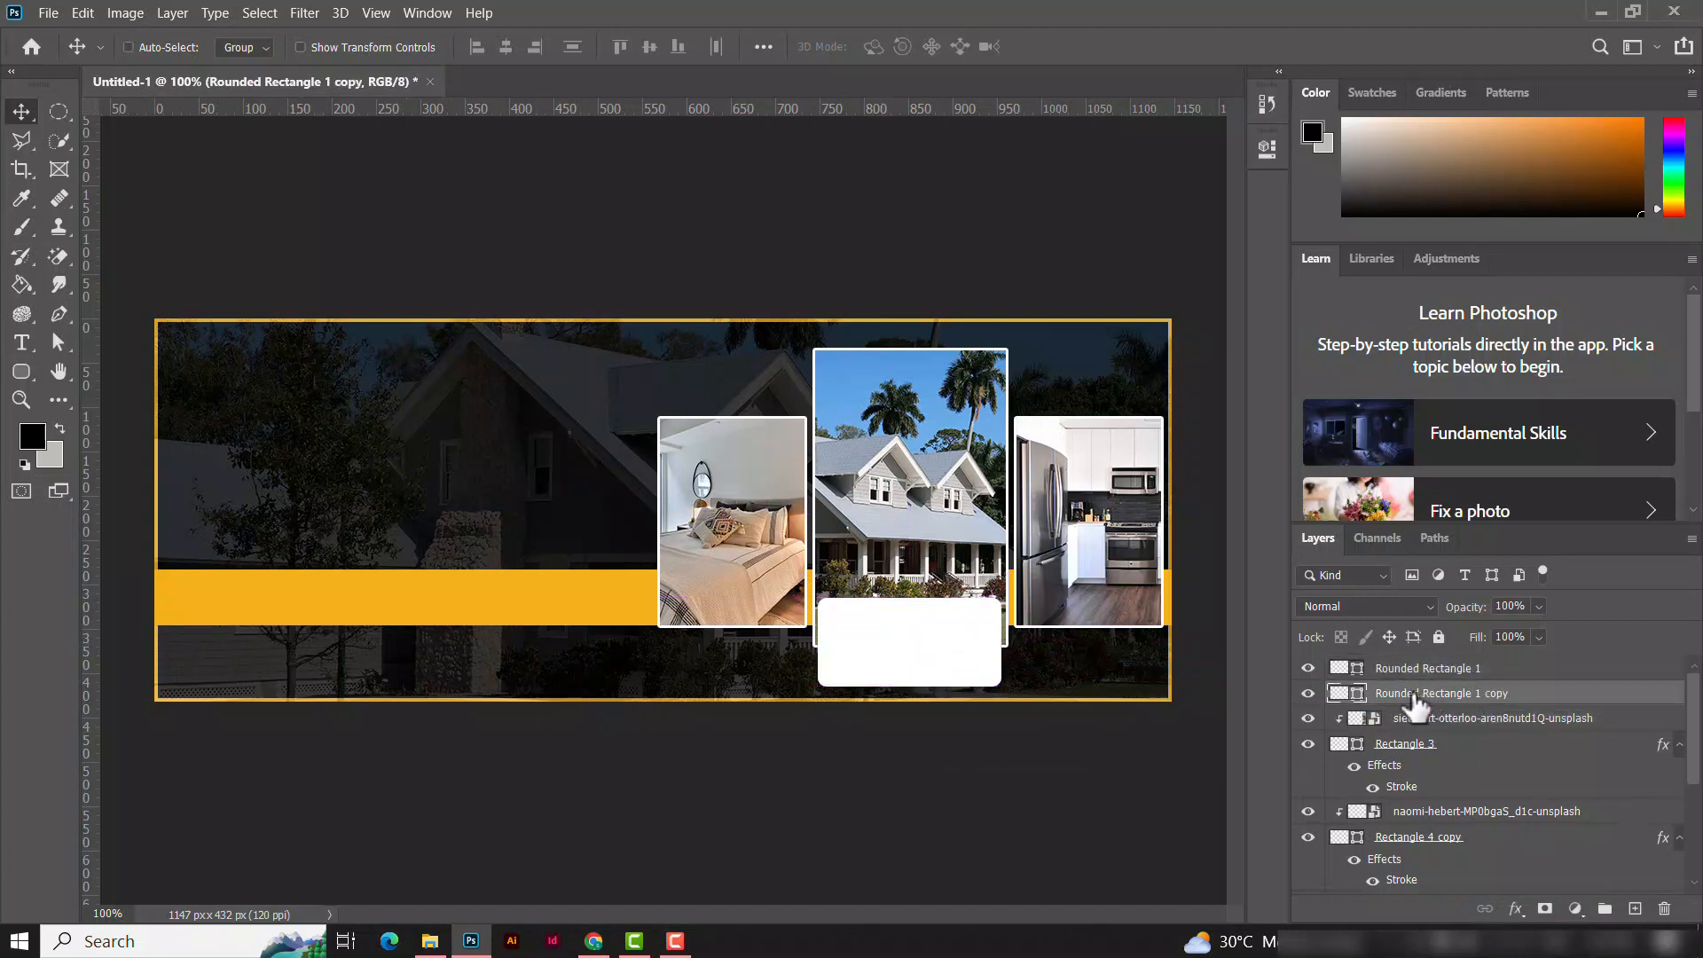
# Step: Fill the upper rounded rectangle copy with yellow-orange and nudge both rounded rectangles into line under the central photo
pyautogui.click(20, 369)
pyautogui.click(249, 47)
pyautogui.click(126, 168)
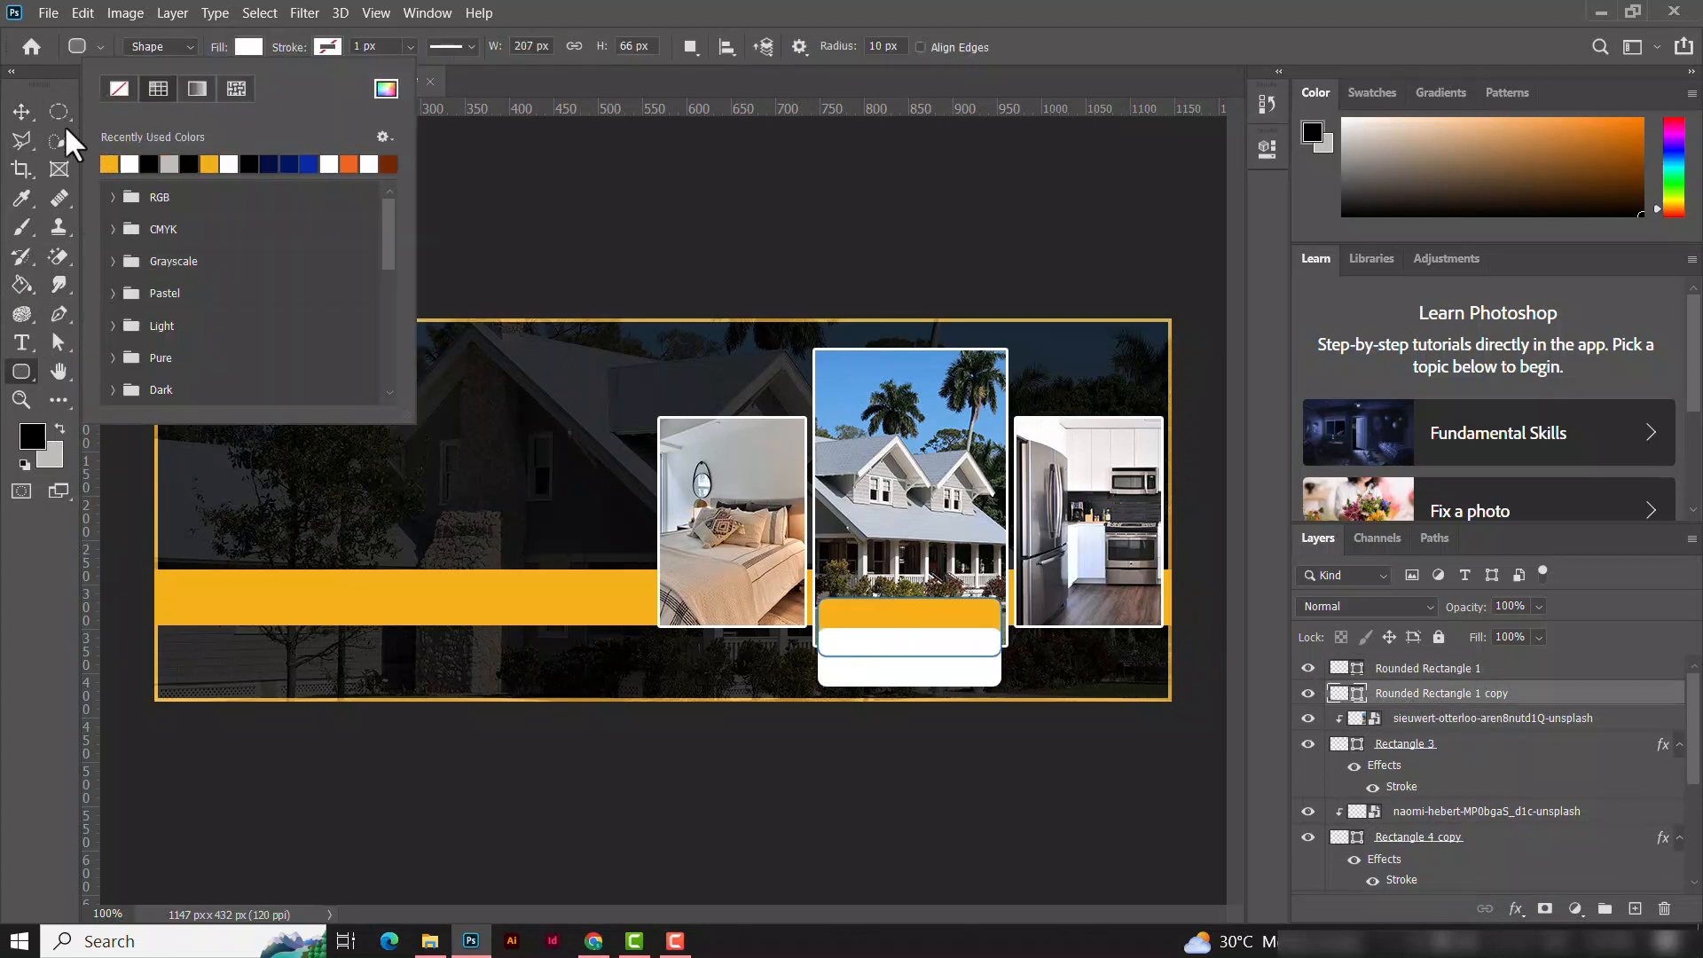
pyautogui.click(22, 113)
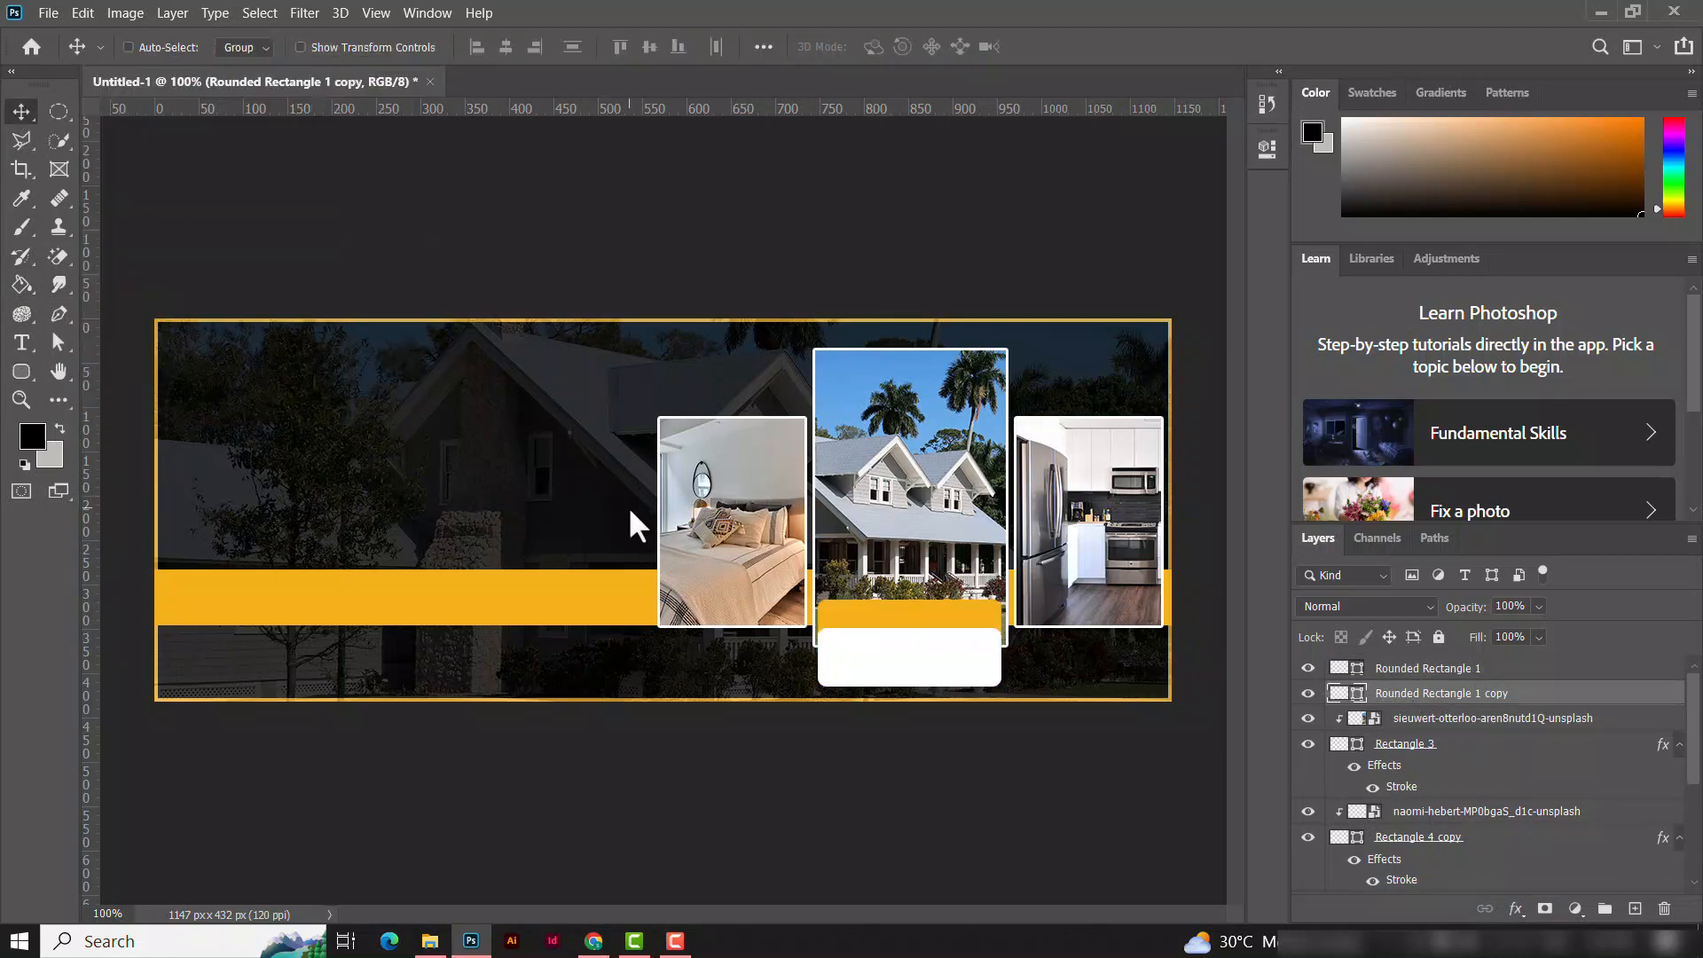
pyautogui.keyDown('shift'); pyautogui.click(1392, 671); pyautogui.keyUp('shift')
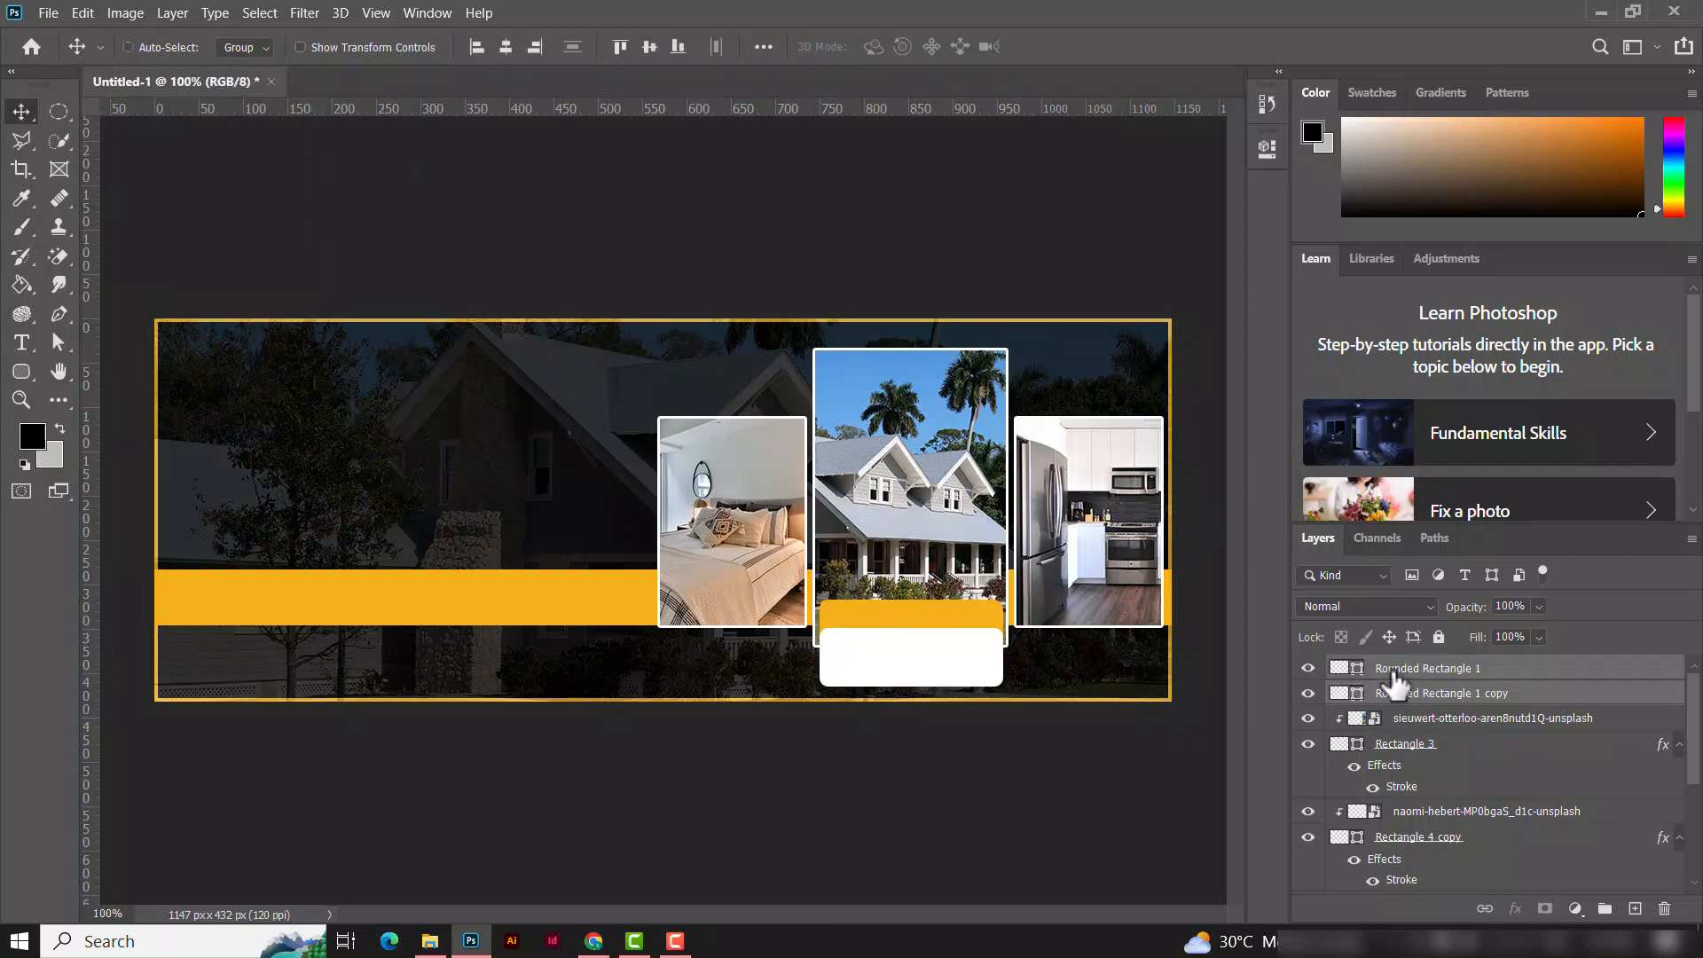
pyautogui.press('Left')
# Step: Add the text "Price Started At" in black Metropolis Medium, 12 pt
pyautogui.click(19, 372)
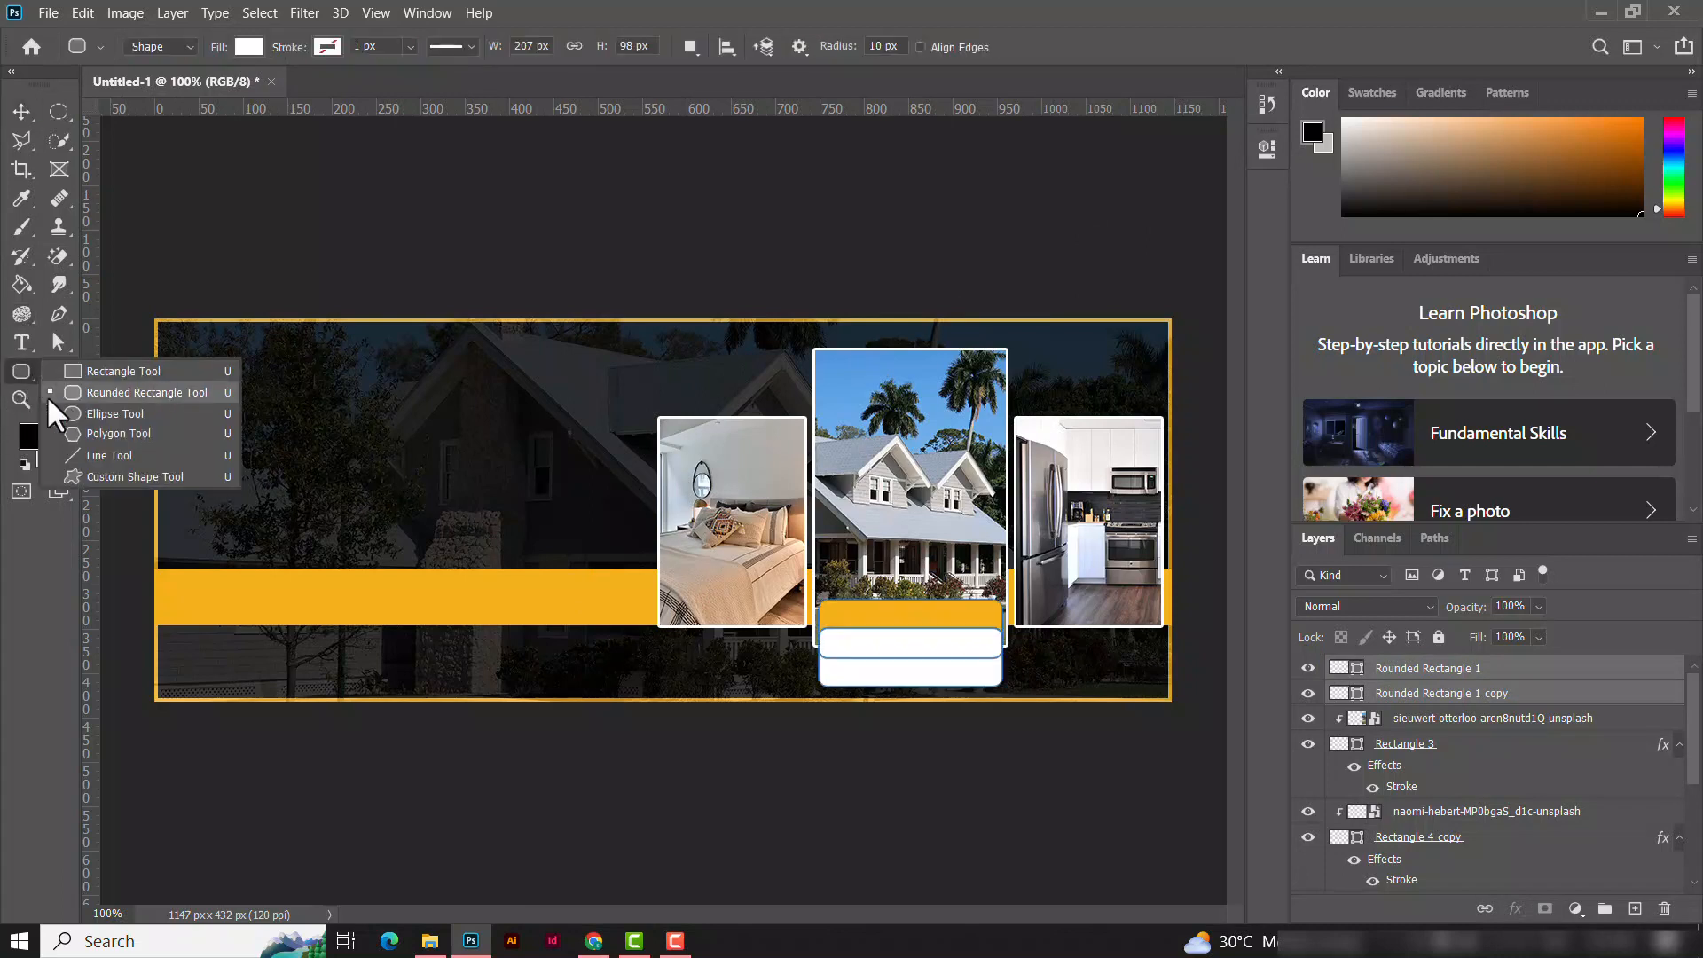
pyautogui.click(22, 343)
pyautogui.click(550, 523)
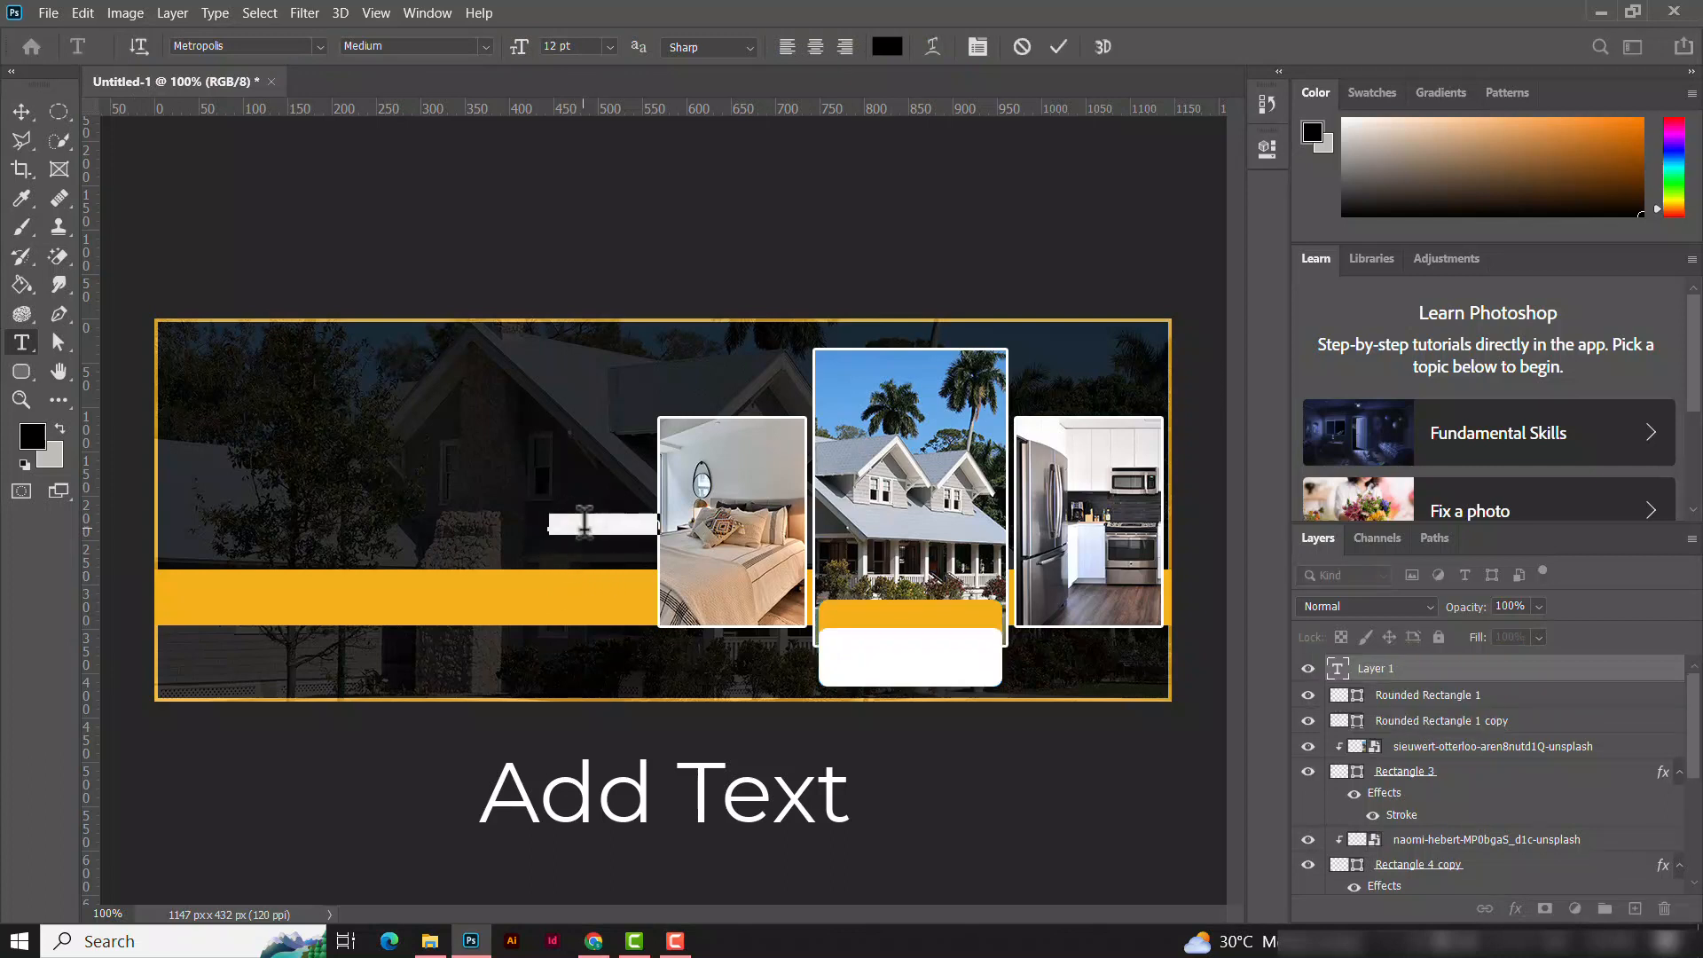
pyautogui.write('For S')
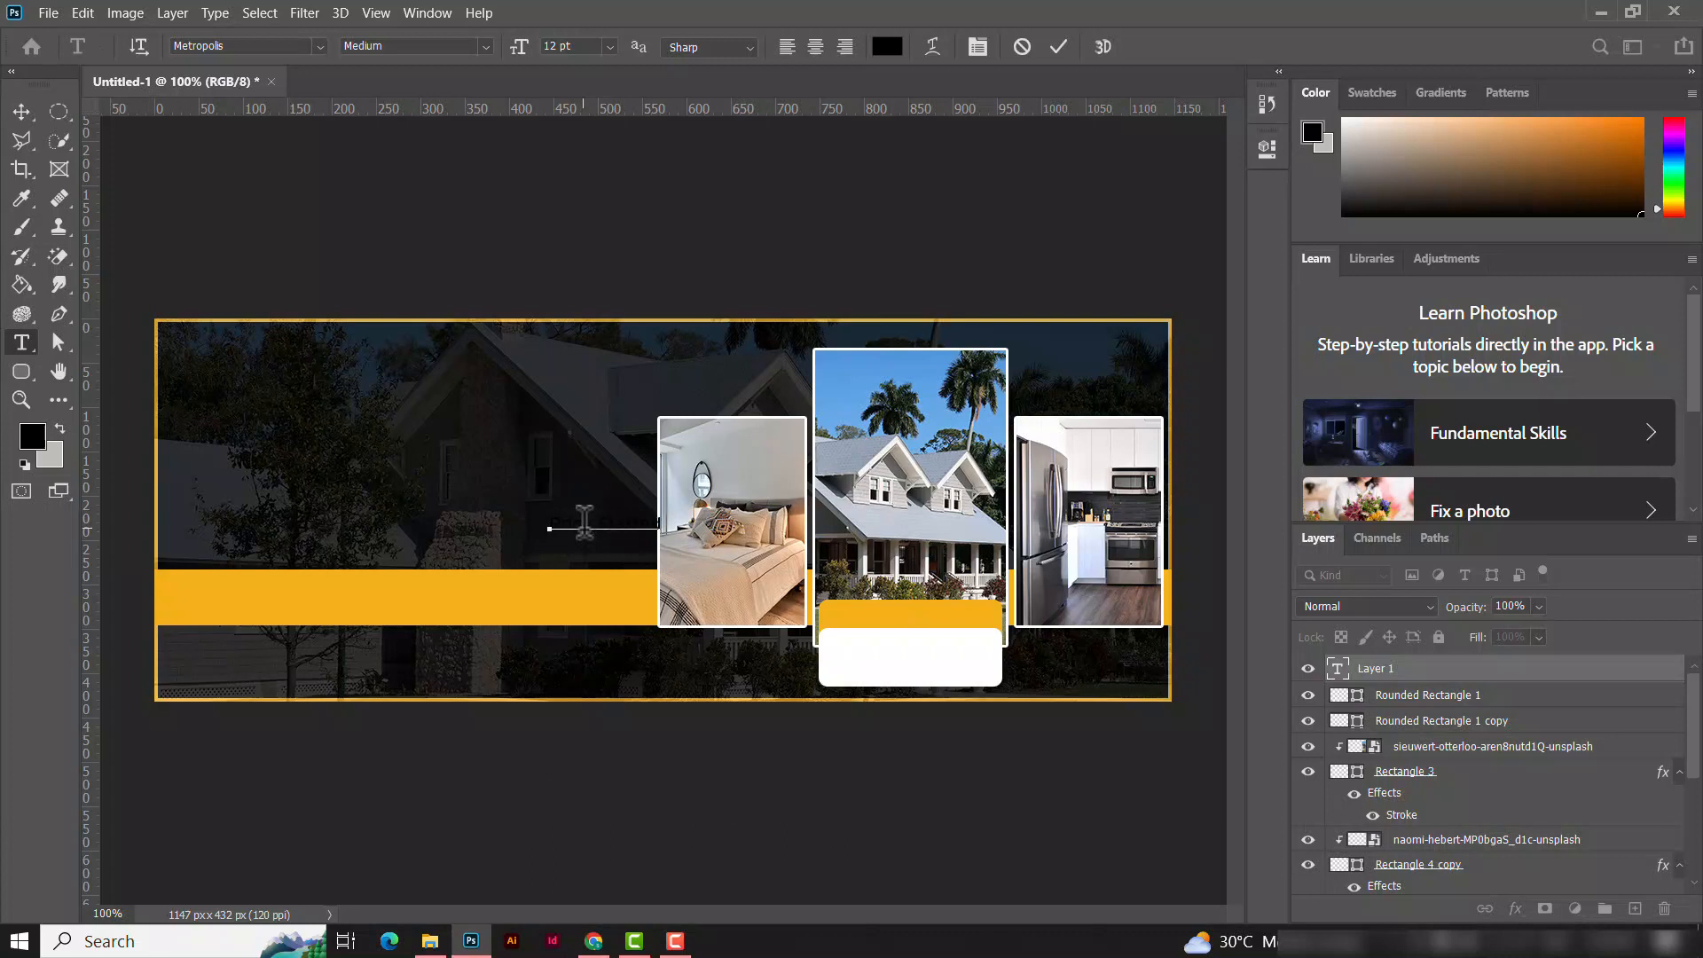
# Step: Move the "Price Started At" text onto the yellow-orange tab and nudge it to the tab's centre
pyautogui.click(22, 111)
pyautogui.moveTo(745, 545); pyautogui.dragTo(926, 614)
pyautogui.press('Down')
pyautogui.press('Down')
pyautogui.press('Down')
pyautogui.press('Down')
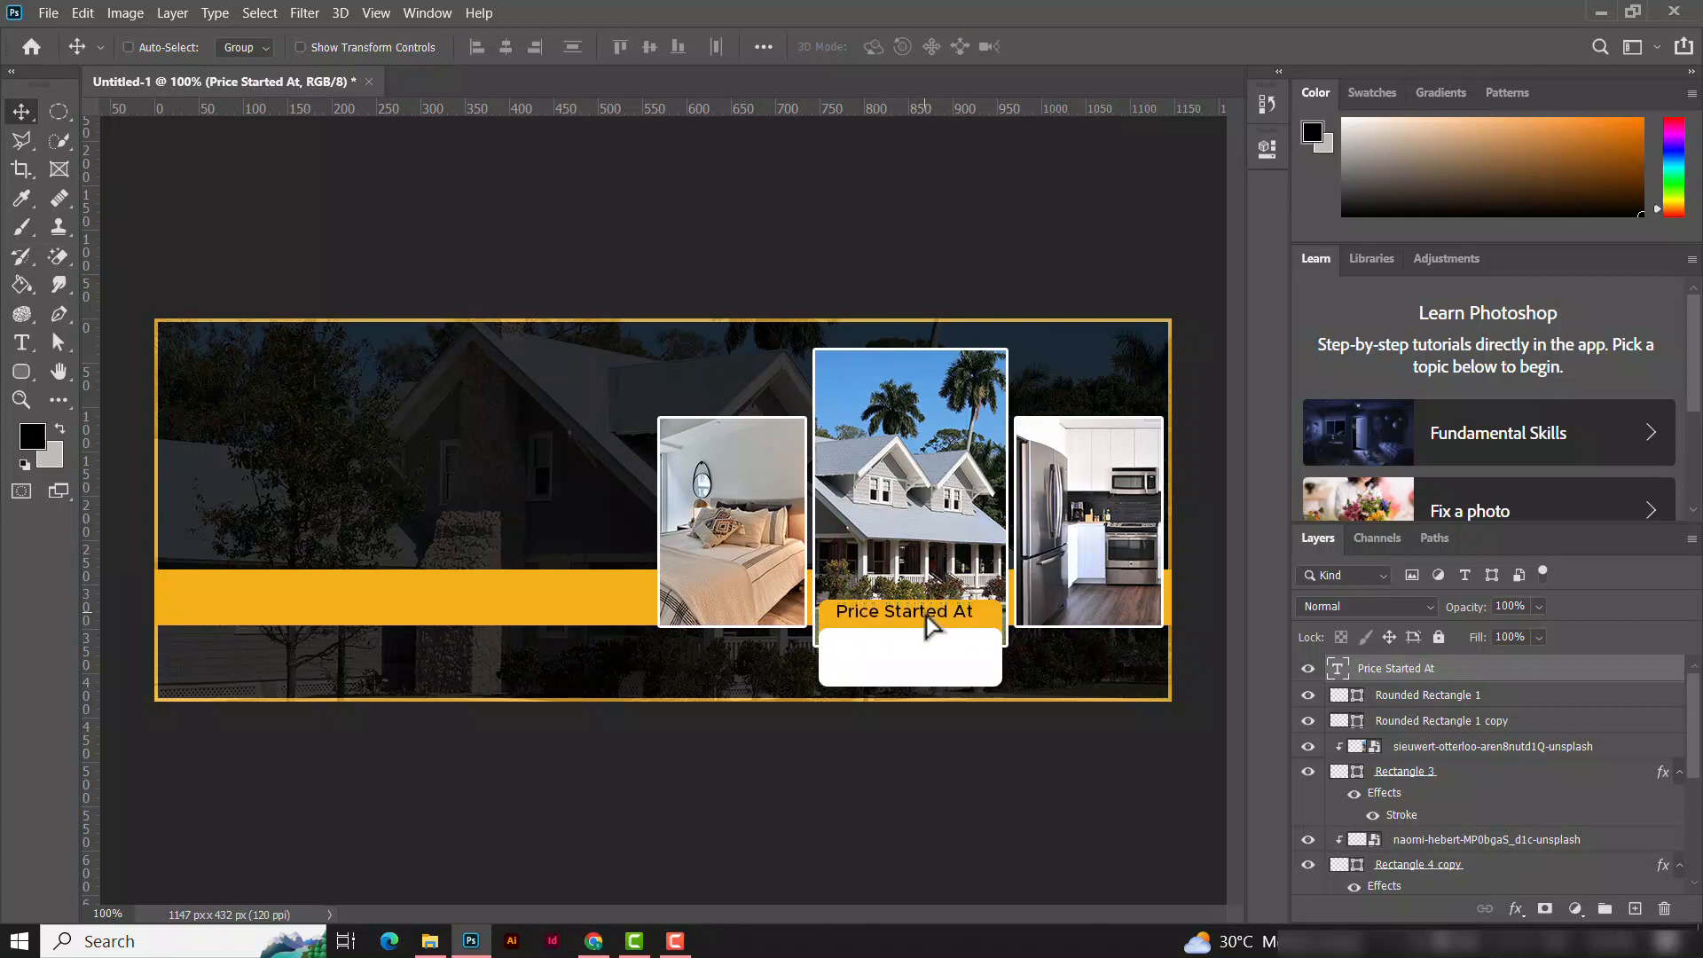
pyautogui.press('Right')
pyautogui.press('Right')
# Step: Add the price text "$2,200.00" in black 12 pt Metropolis Medium below the bedroom photo
pyautogui.click(21, 342)
pyautogui.click(650, 655)
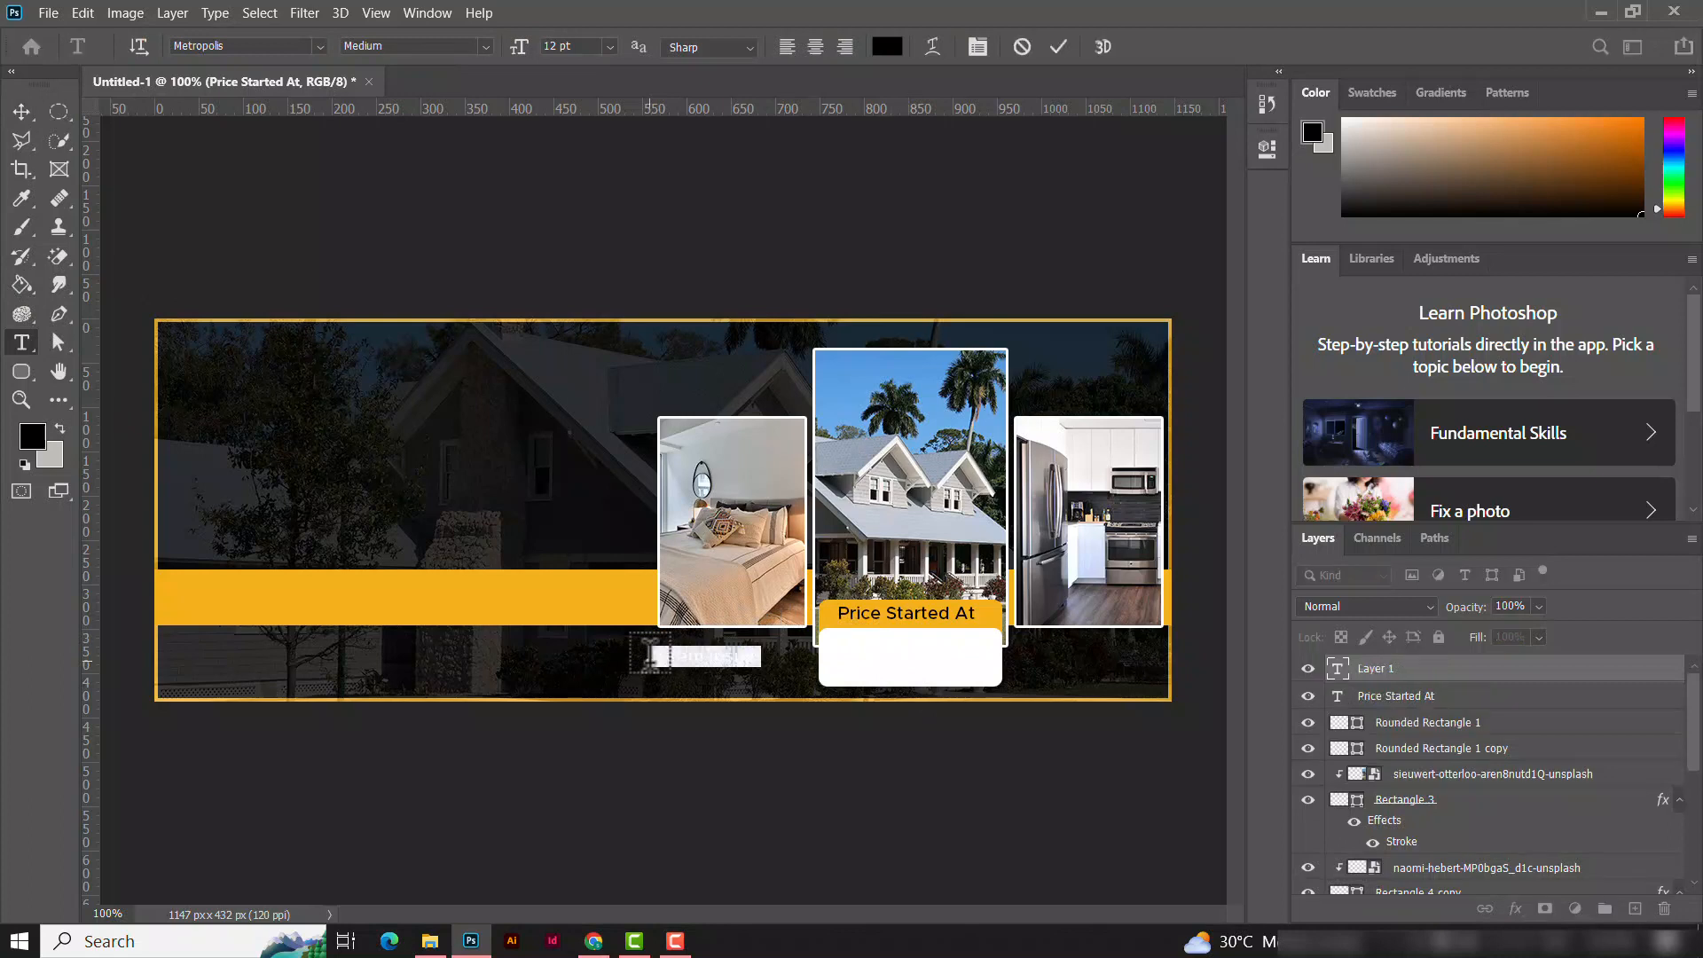
pyautogui.press('BackSpace')
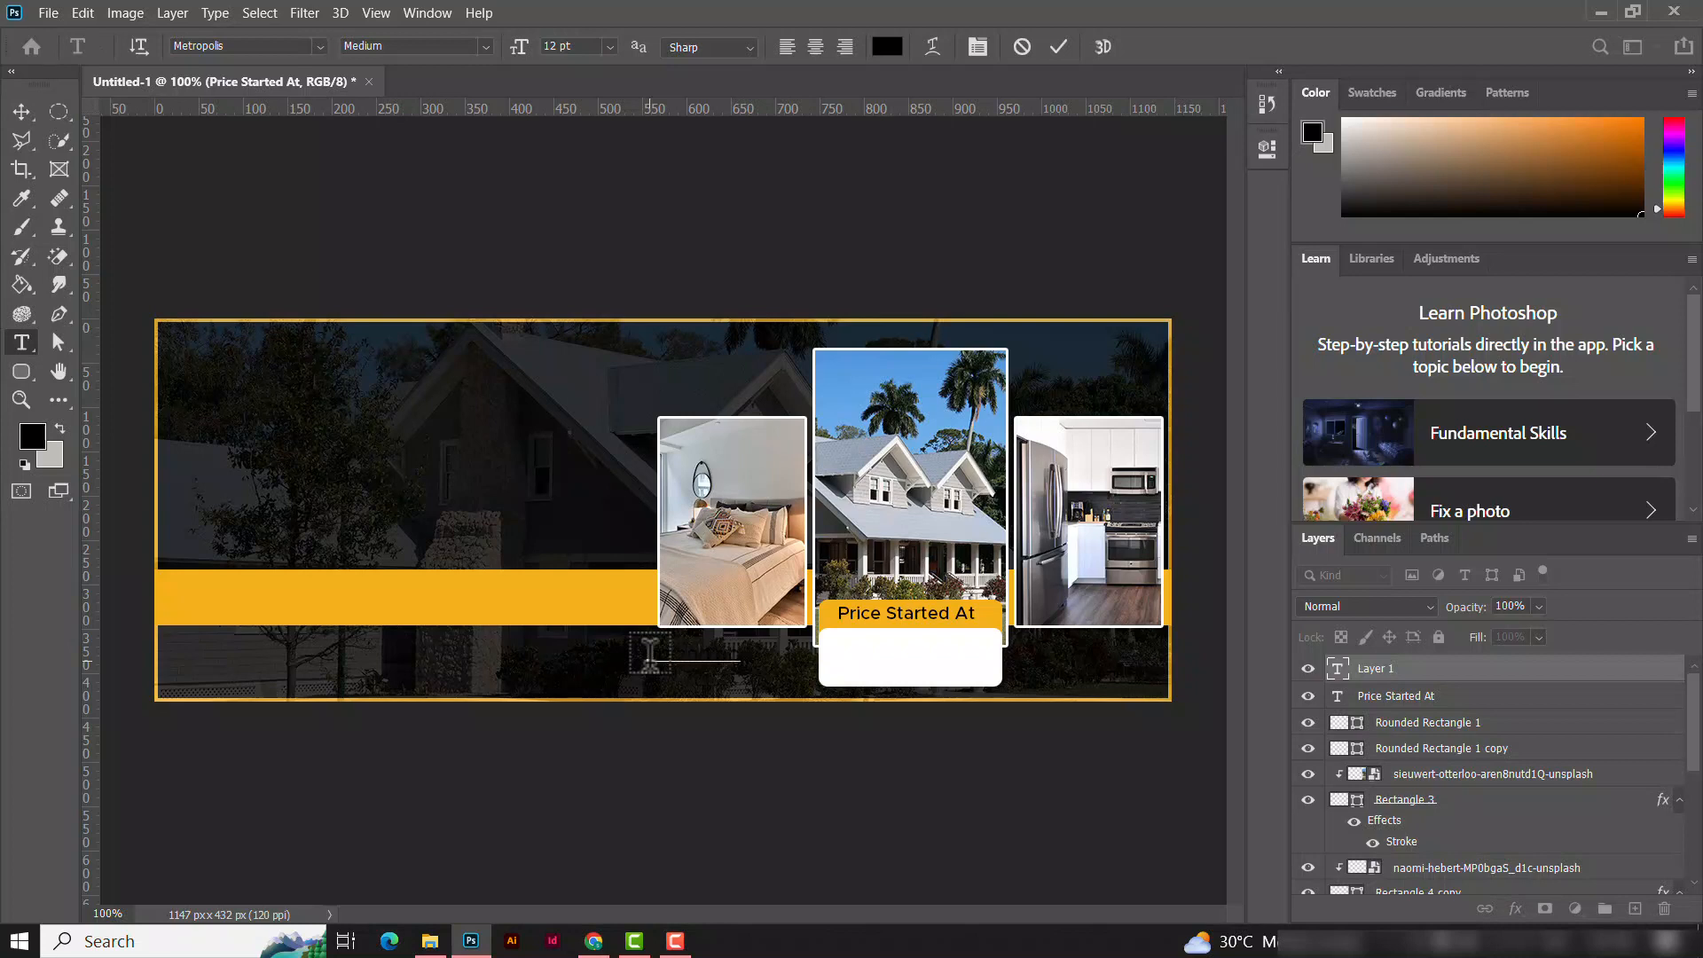
pyautogui.click(1048, 50)
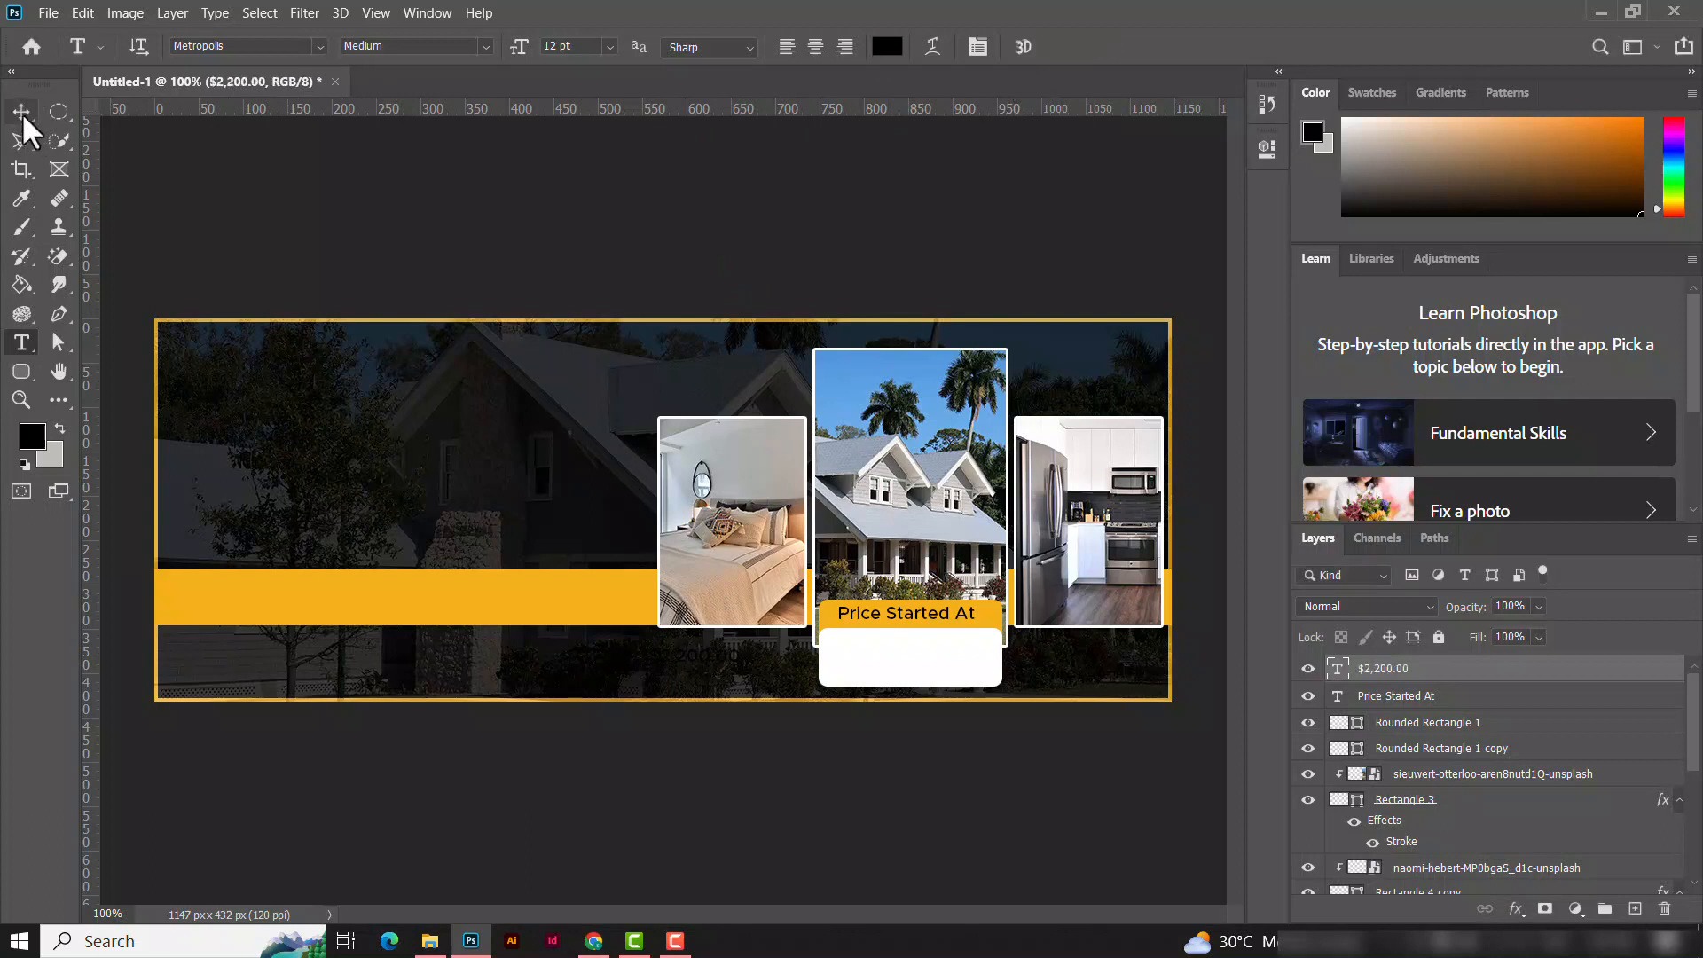
# Step: Enlarge the price text and place it over the white rounded rectangle, trimming its size to about 86.8% in a second transform
pyautogui.click(21, 109)
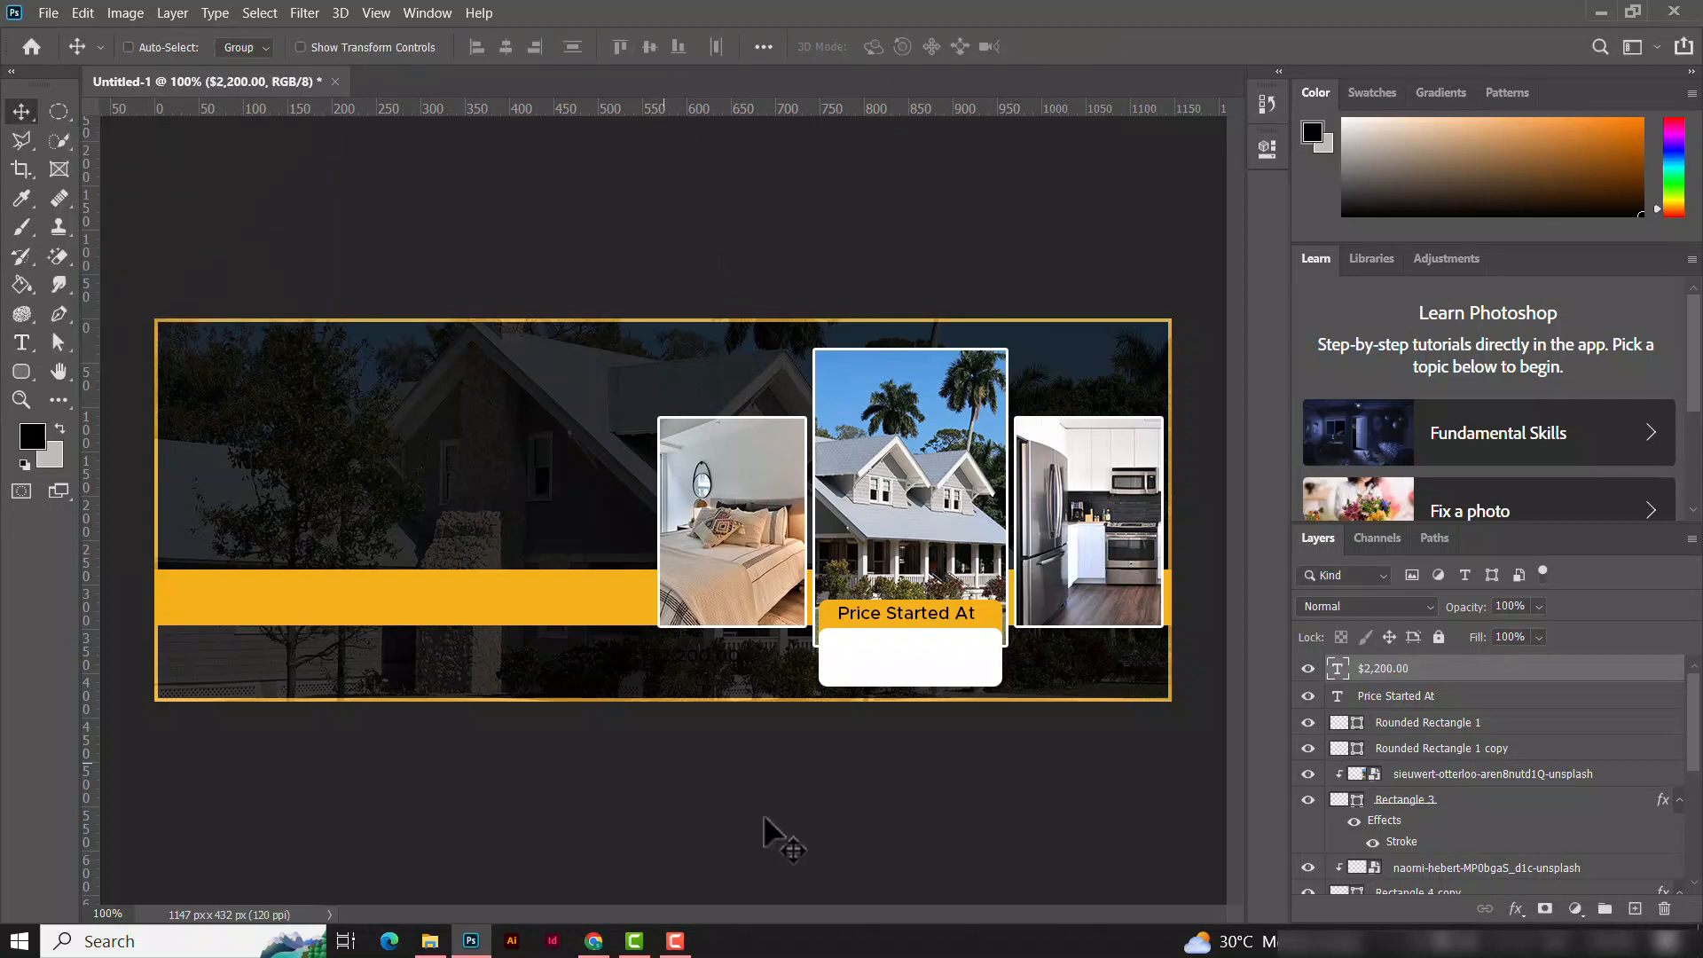
pyautogui.hotkey('ctrl', 't')
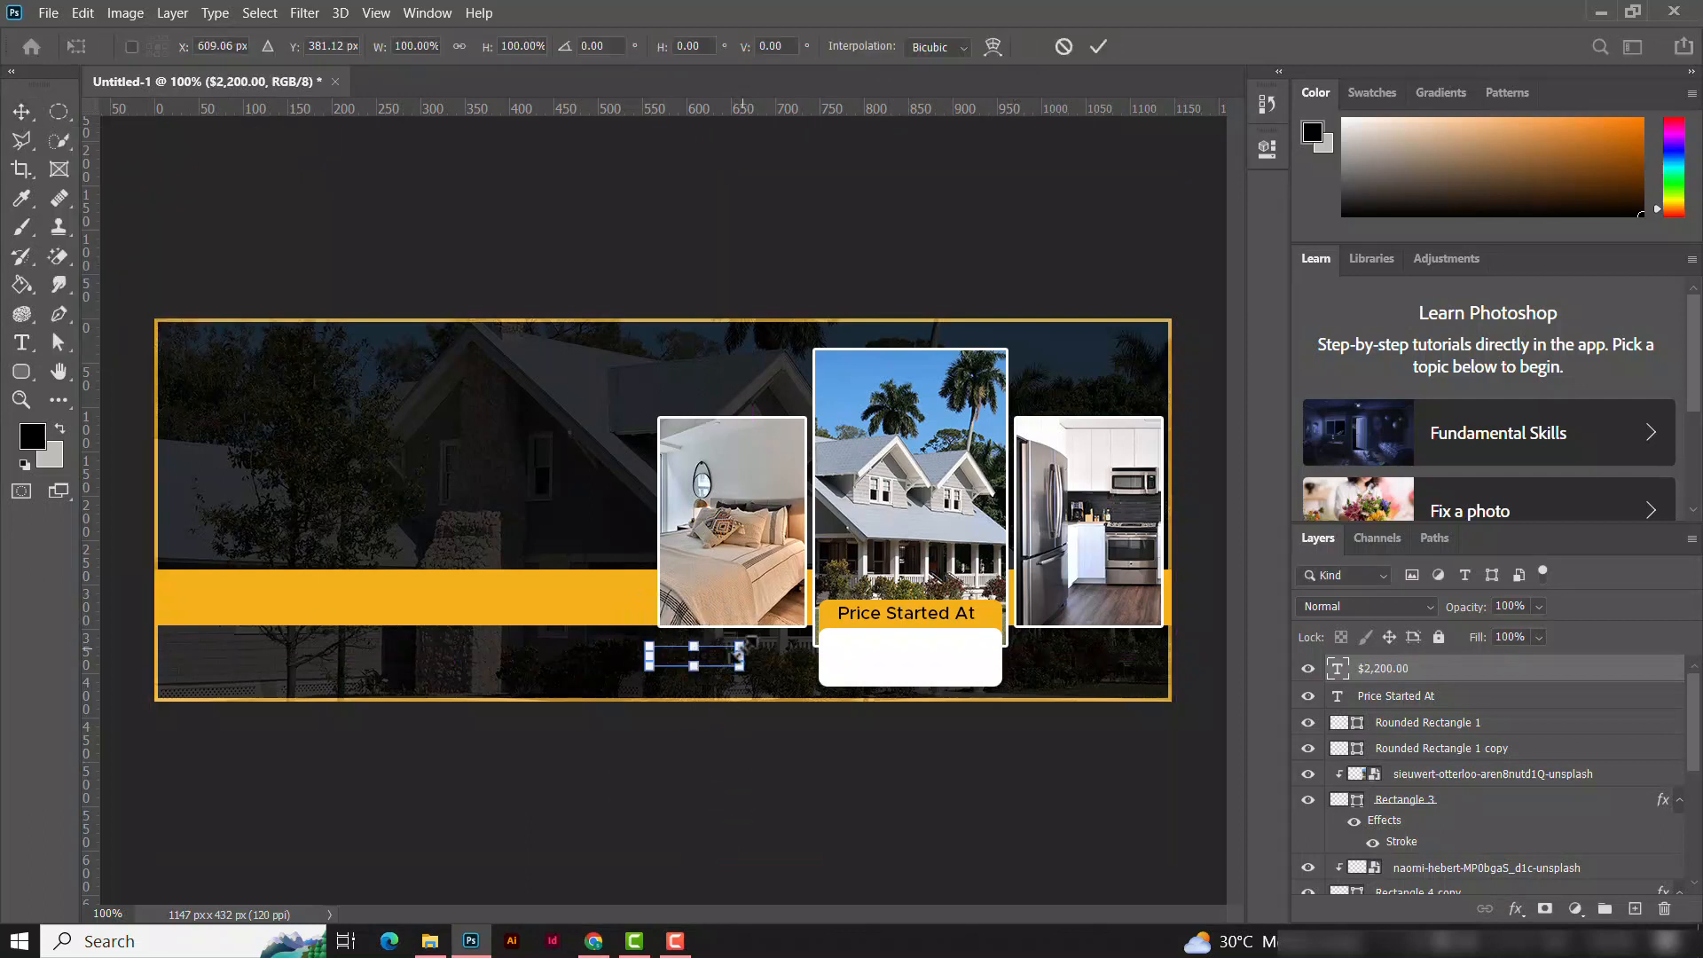
pyautogui.moveTo(742, 644); pyautogui.dragTo(977, 640)
pyautogui.click(1093, 51)
pyautogui.hotkey('ctrl', 't')
pyautogui.click(1098, 46)
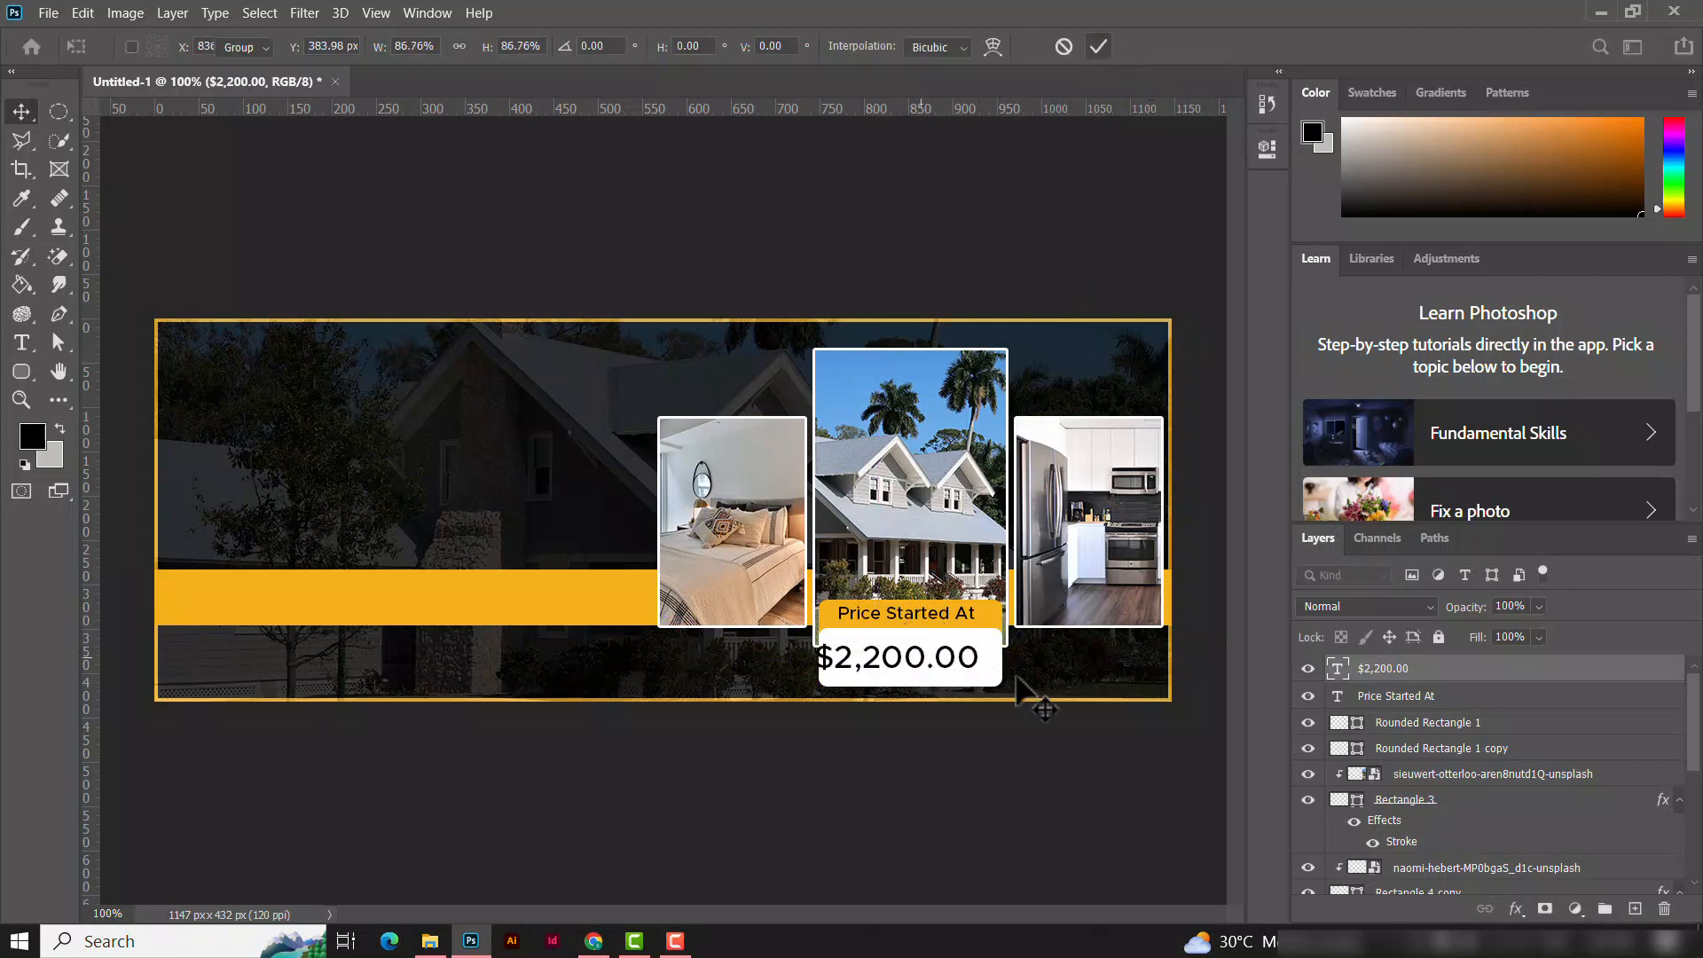
# Step: Centre the price text horizontally and vertically on a selection of the white rounded rectangle, and clear the selection
pyautogui.rightClick(988, 657)
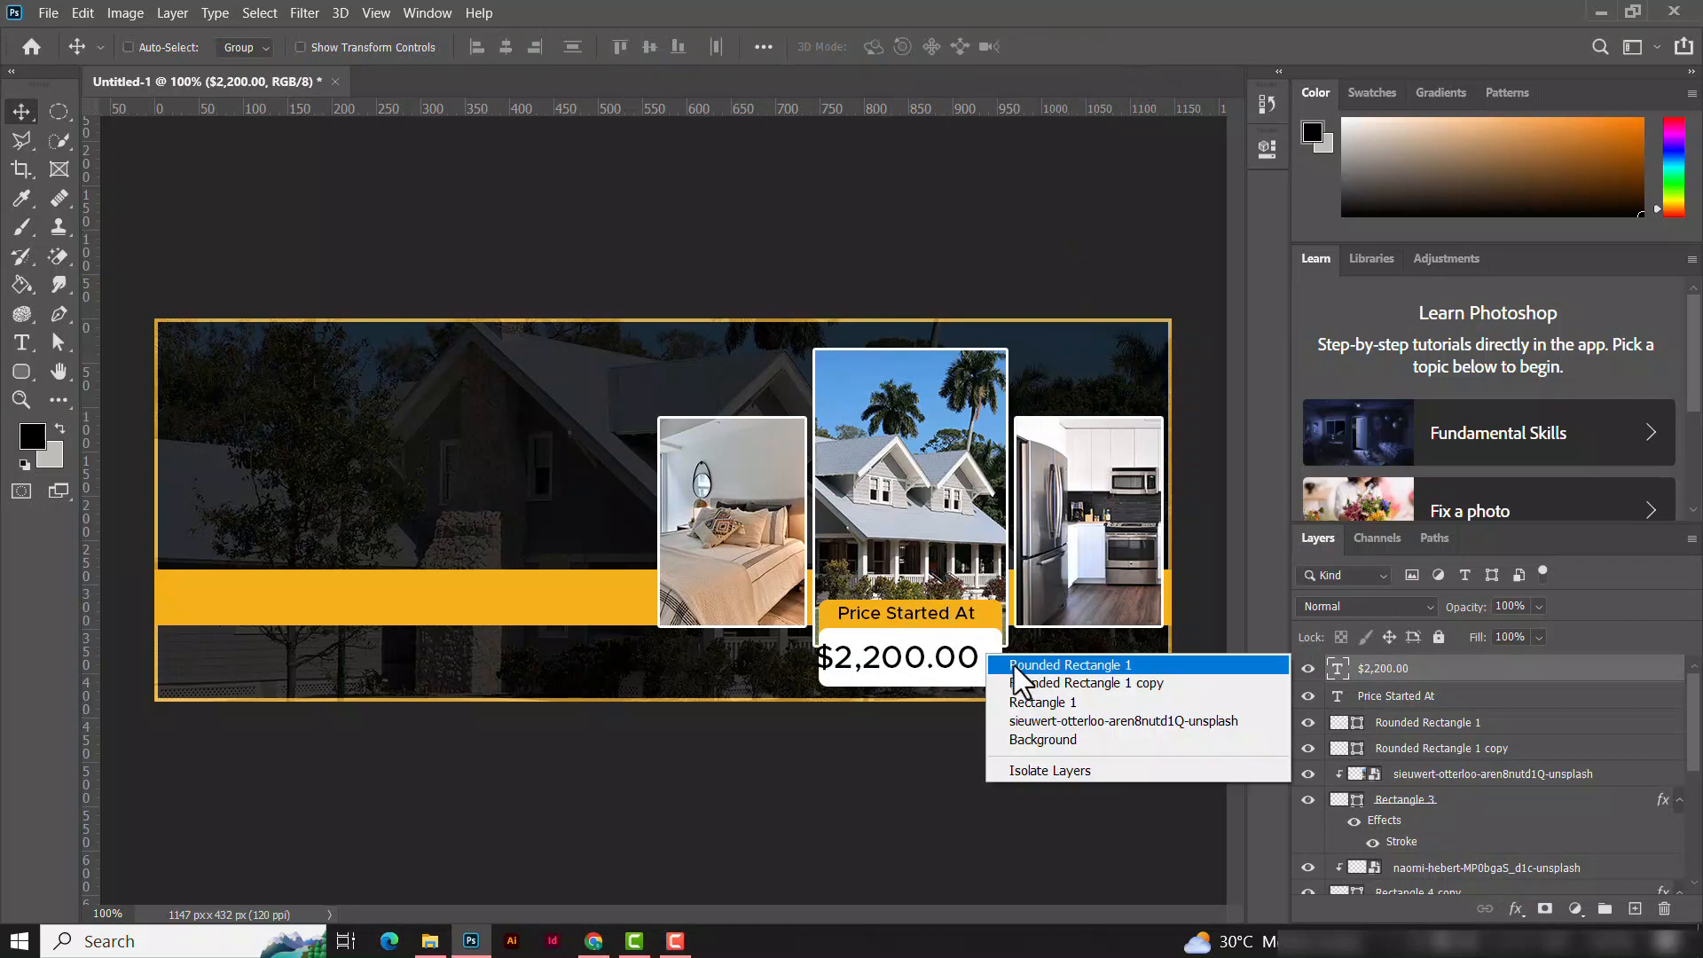
pyautogui.click(1014, 665)
pyautogui.keyDown('alt'); pyautogui.click(1359, 725); pyautogui.keyUp('alt')
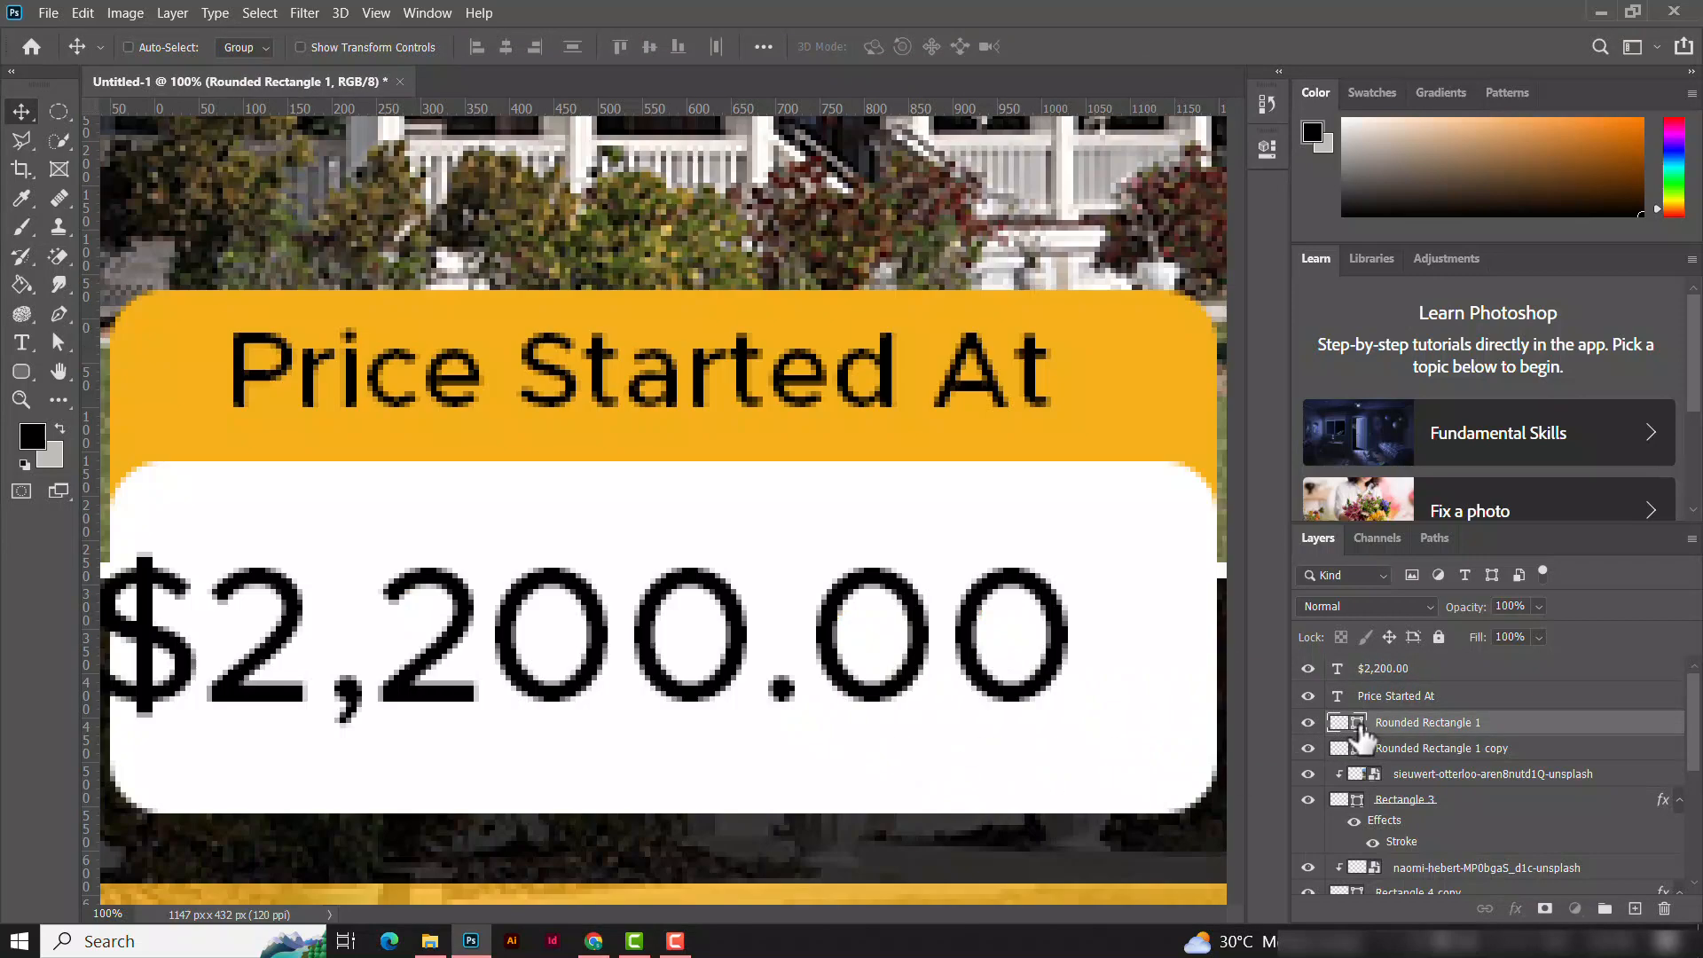
pyautogui.hotkey('ctrl', '1')
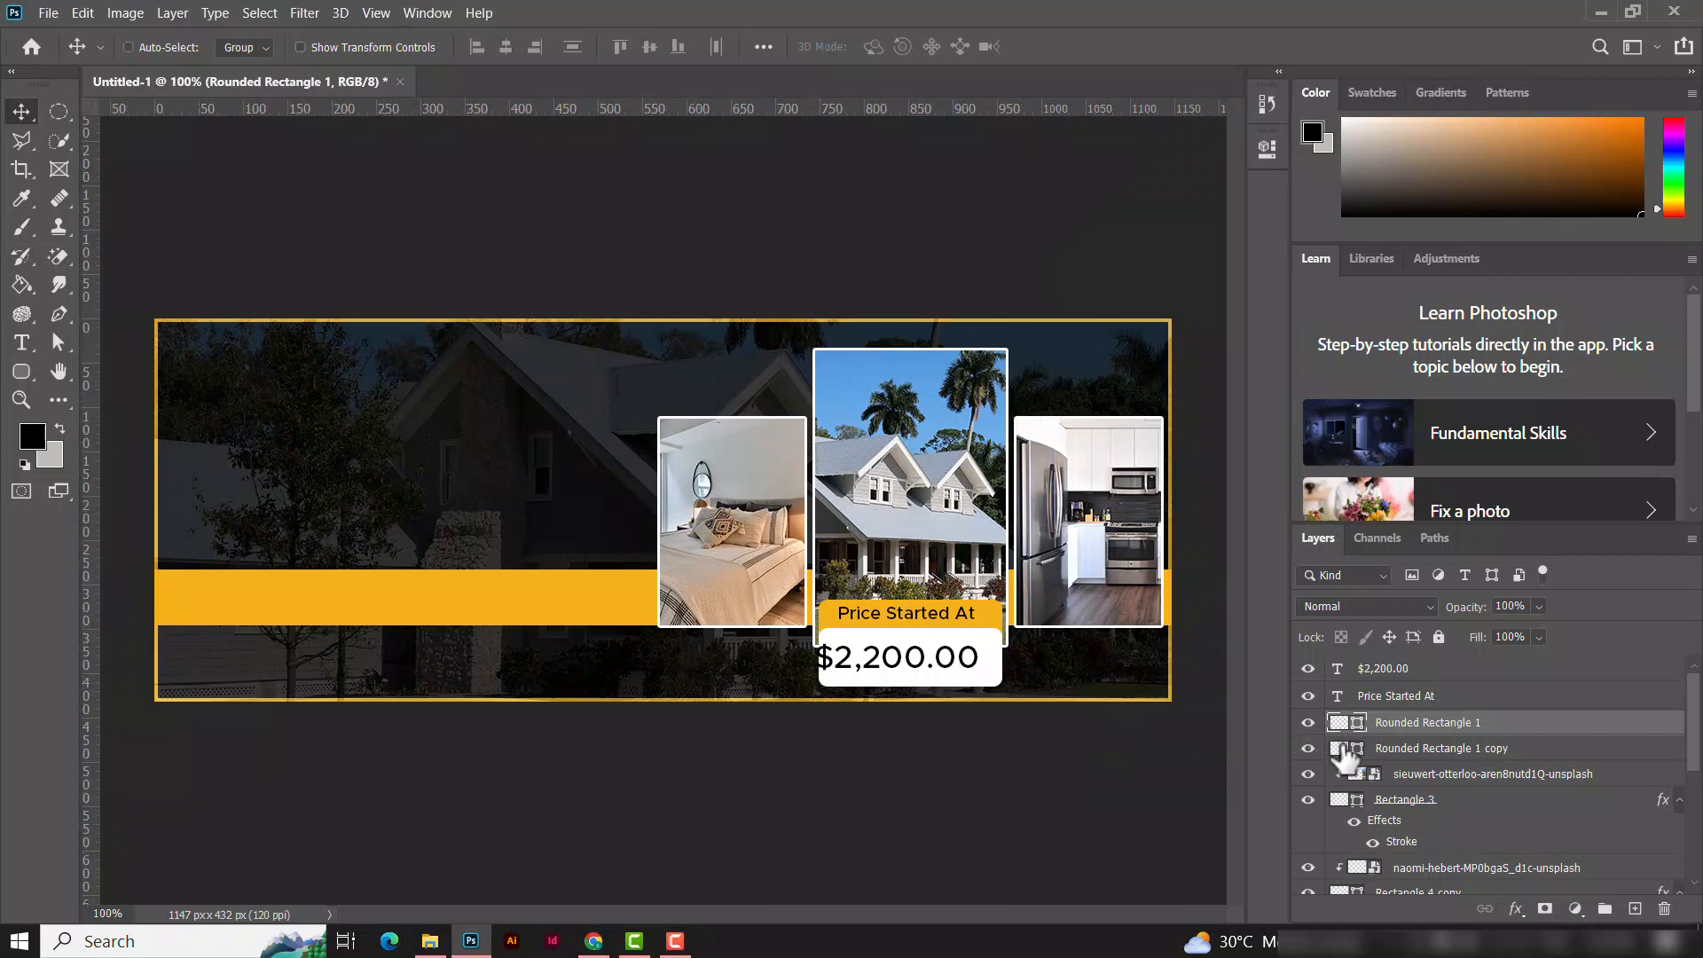
pyautogui.keyDown('ctrl'); pyautogui.click(1338, 724); pyautogui.keyUp('ctrl')
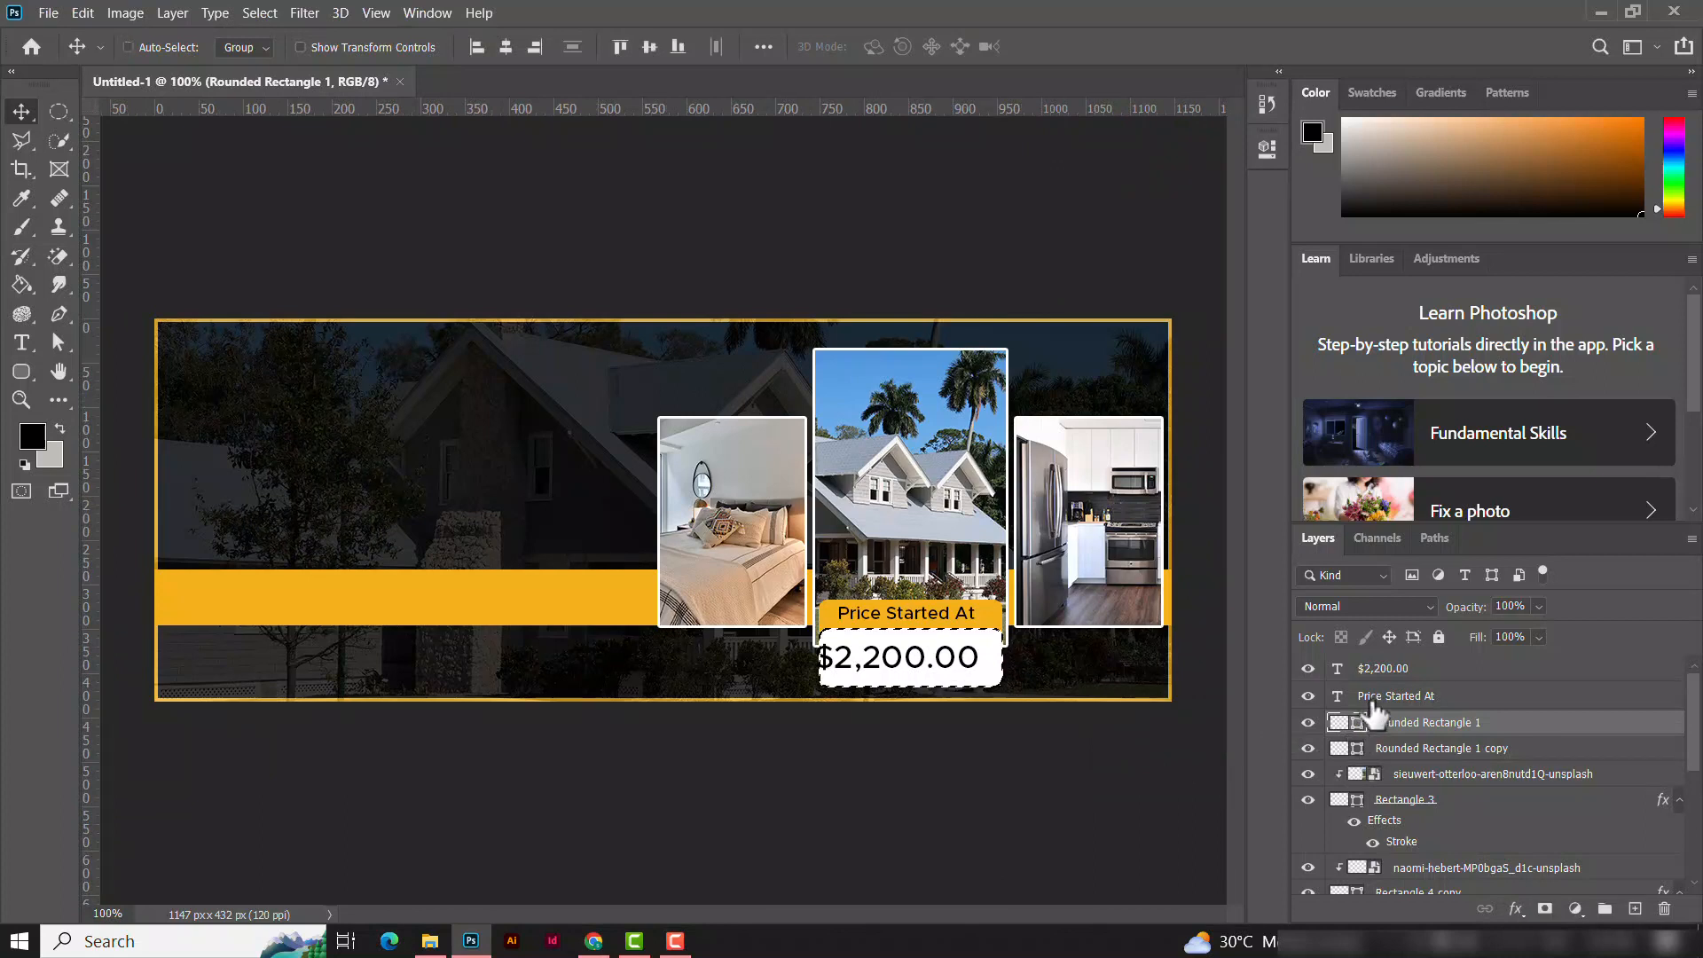
pyautogui.click(1407, 670)
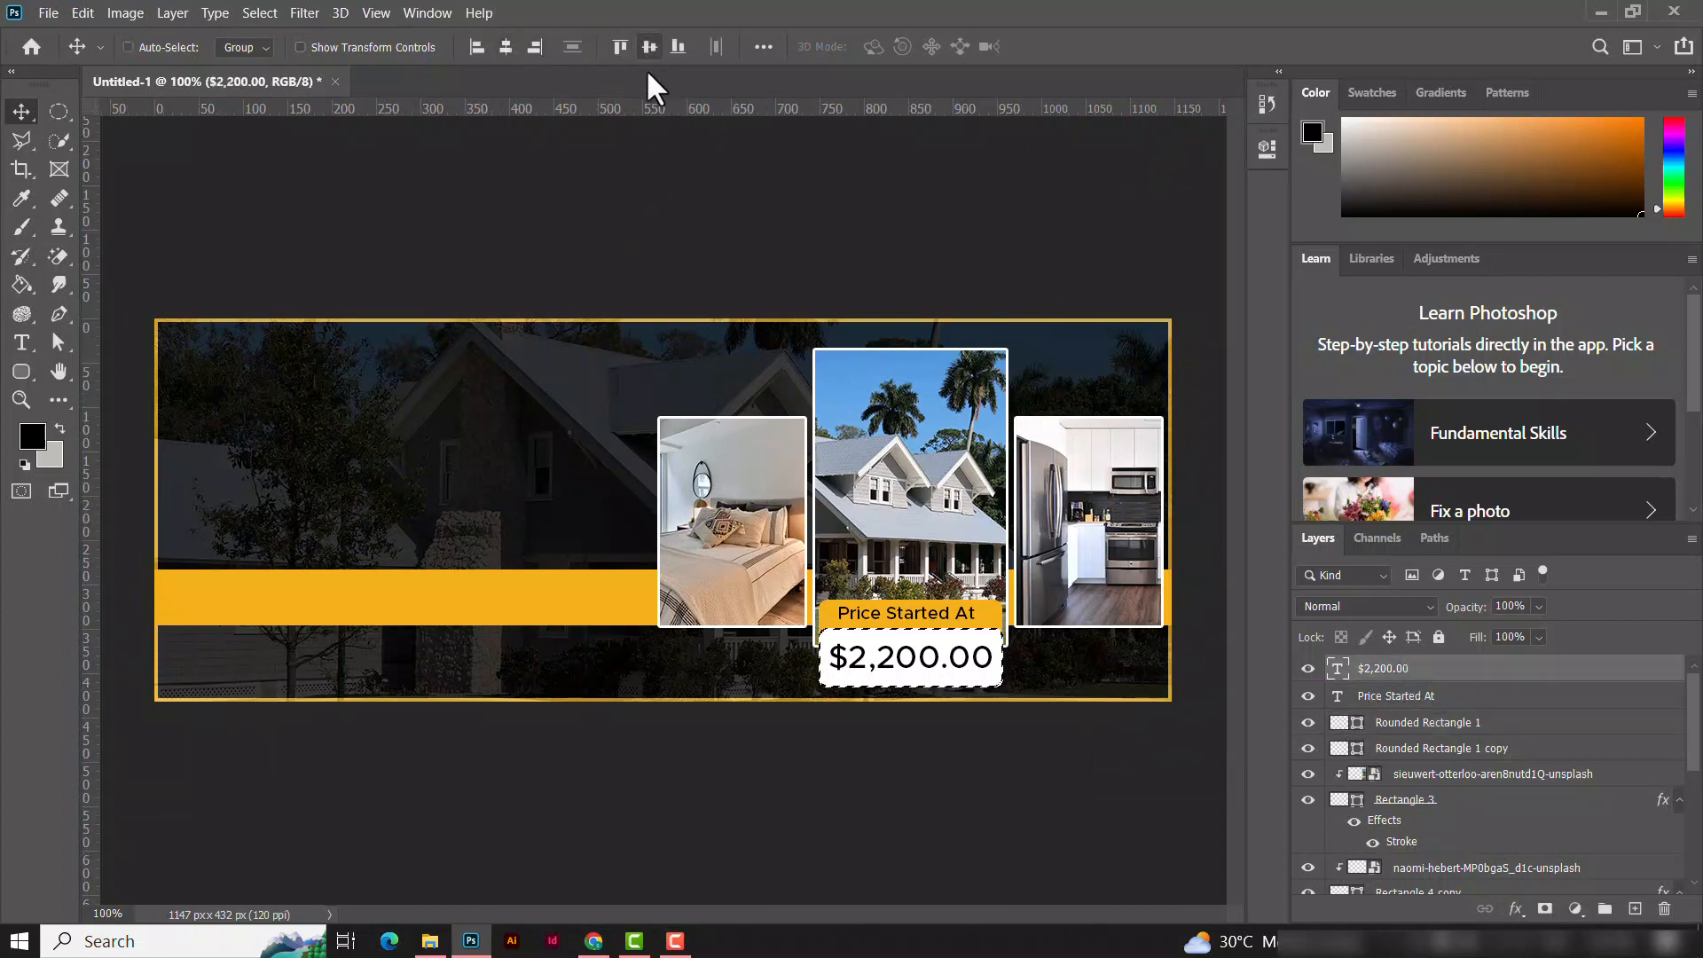
pyautogui.hotkey('ctrl', 'd')
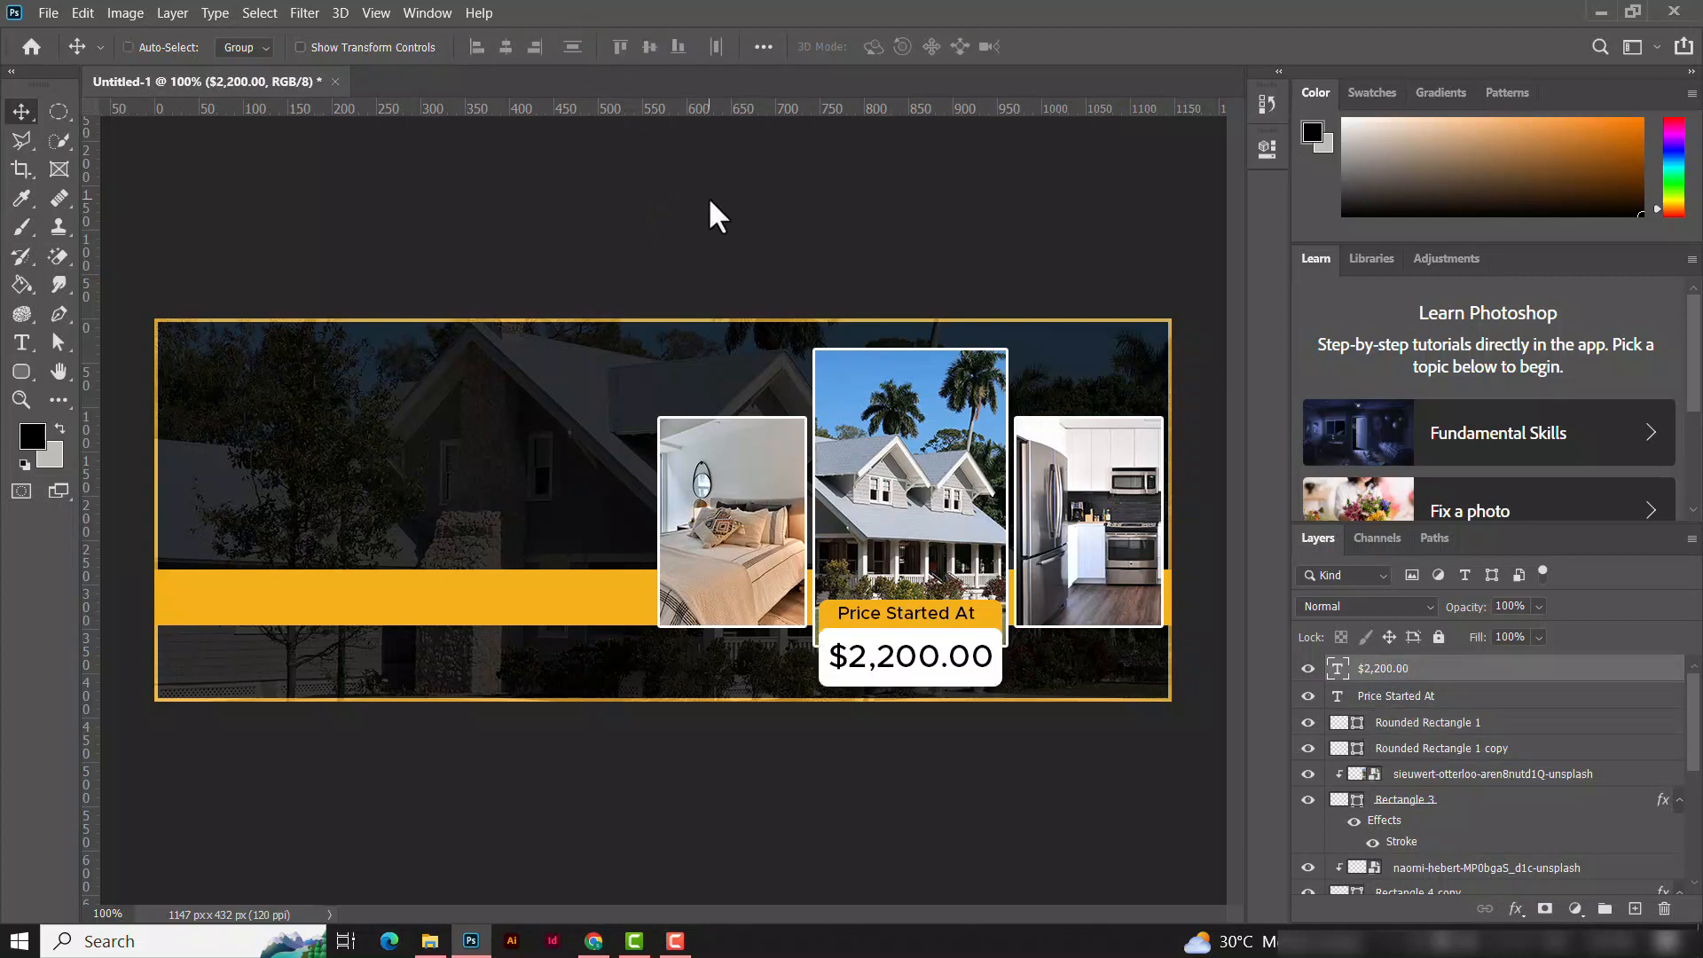
# Step: Add the text "Looking For" in white (ffffff) 12 pt Metropolis Bold on the dark area left of the photos
pyautogui.click(22, 342)
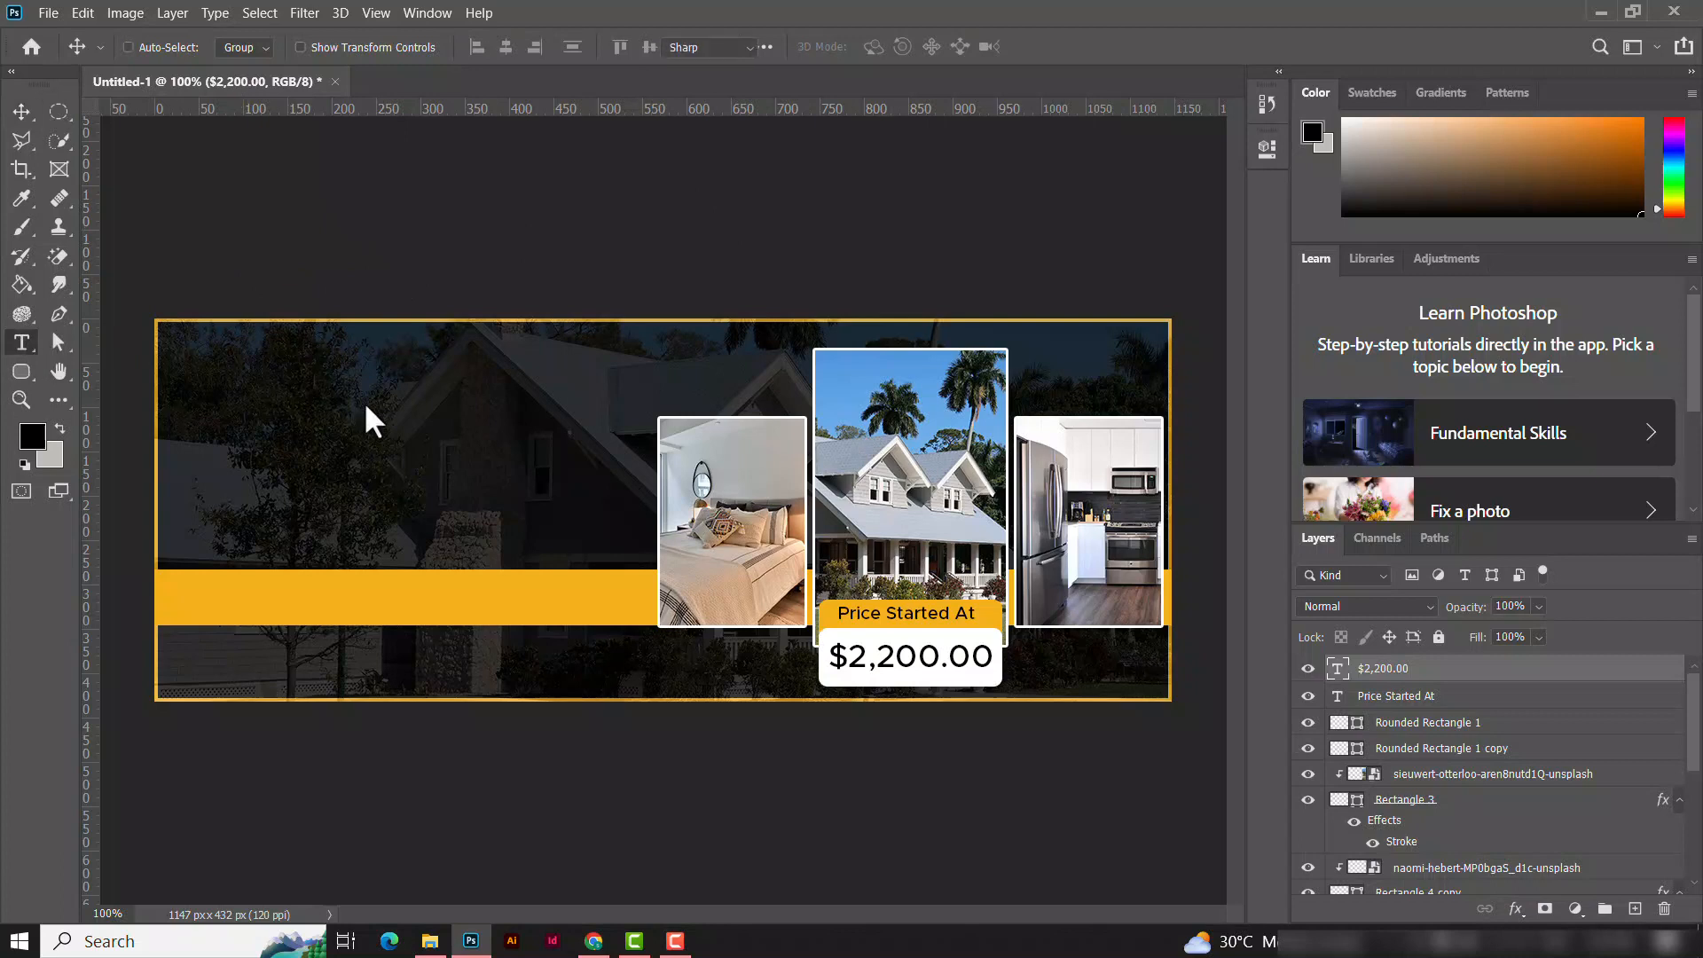
pyautogui.click(304, 396)
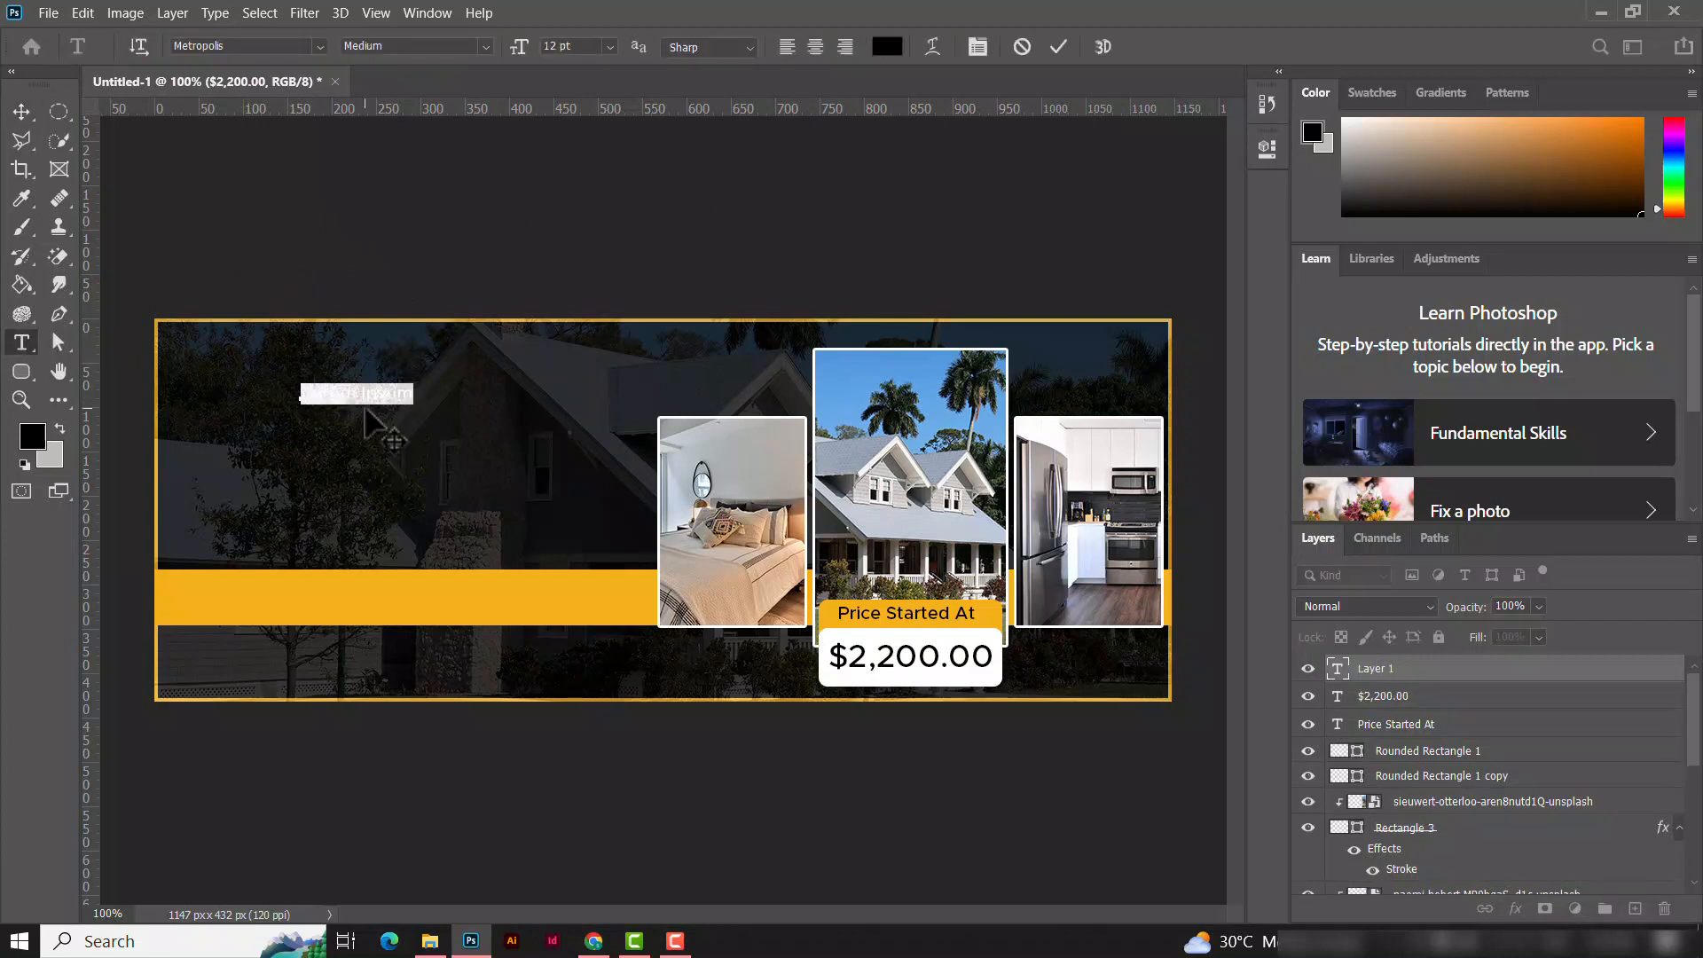
pyautogui.click(885, 51)
pyautogui.write('ffffff')
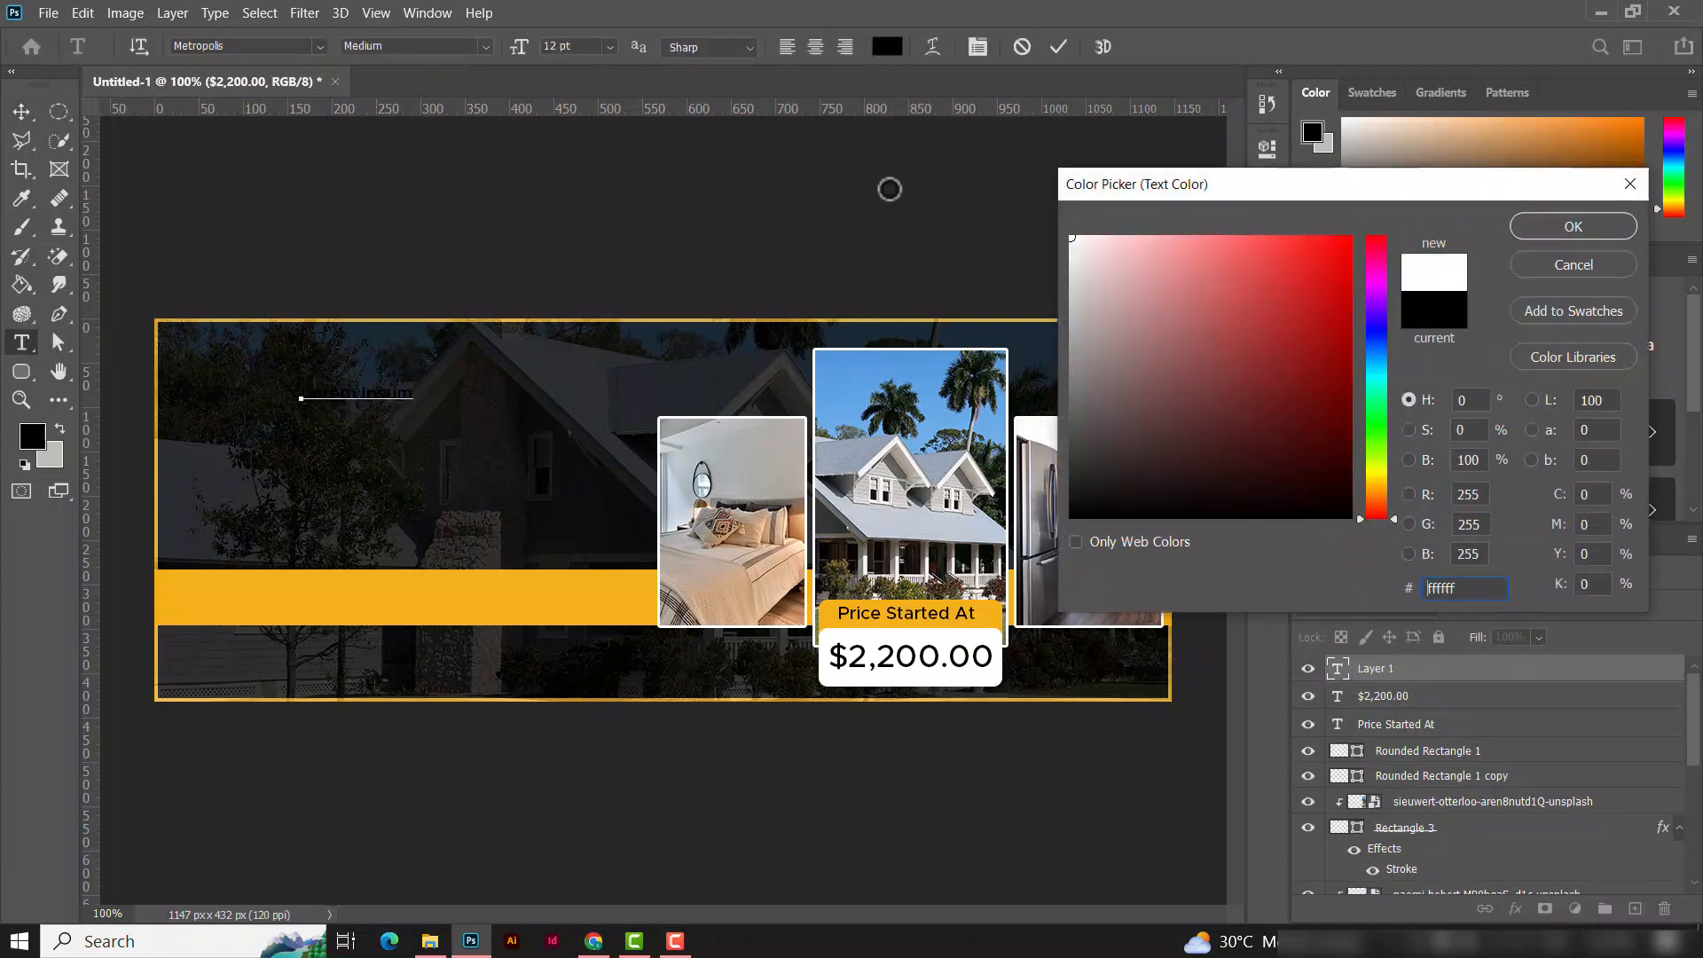
pyautogui.click(1614, 230)
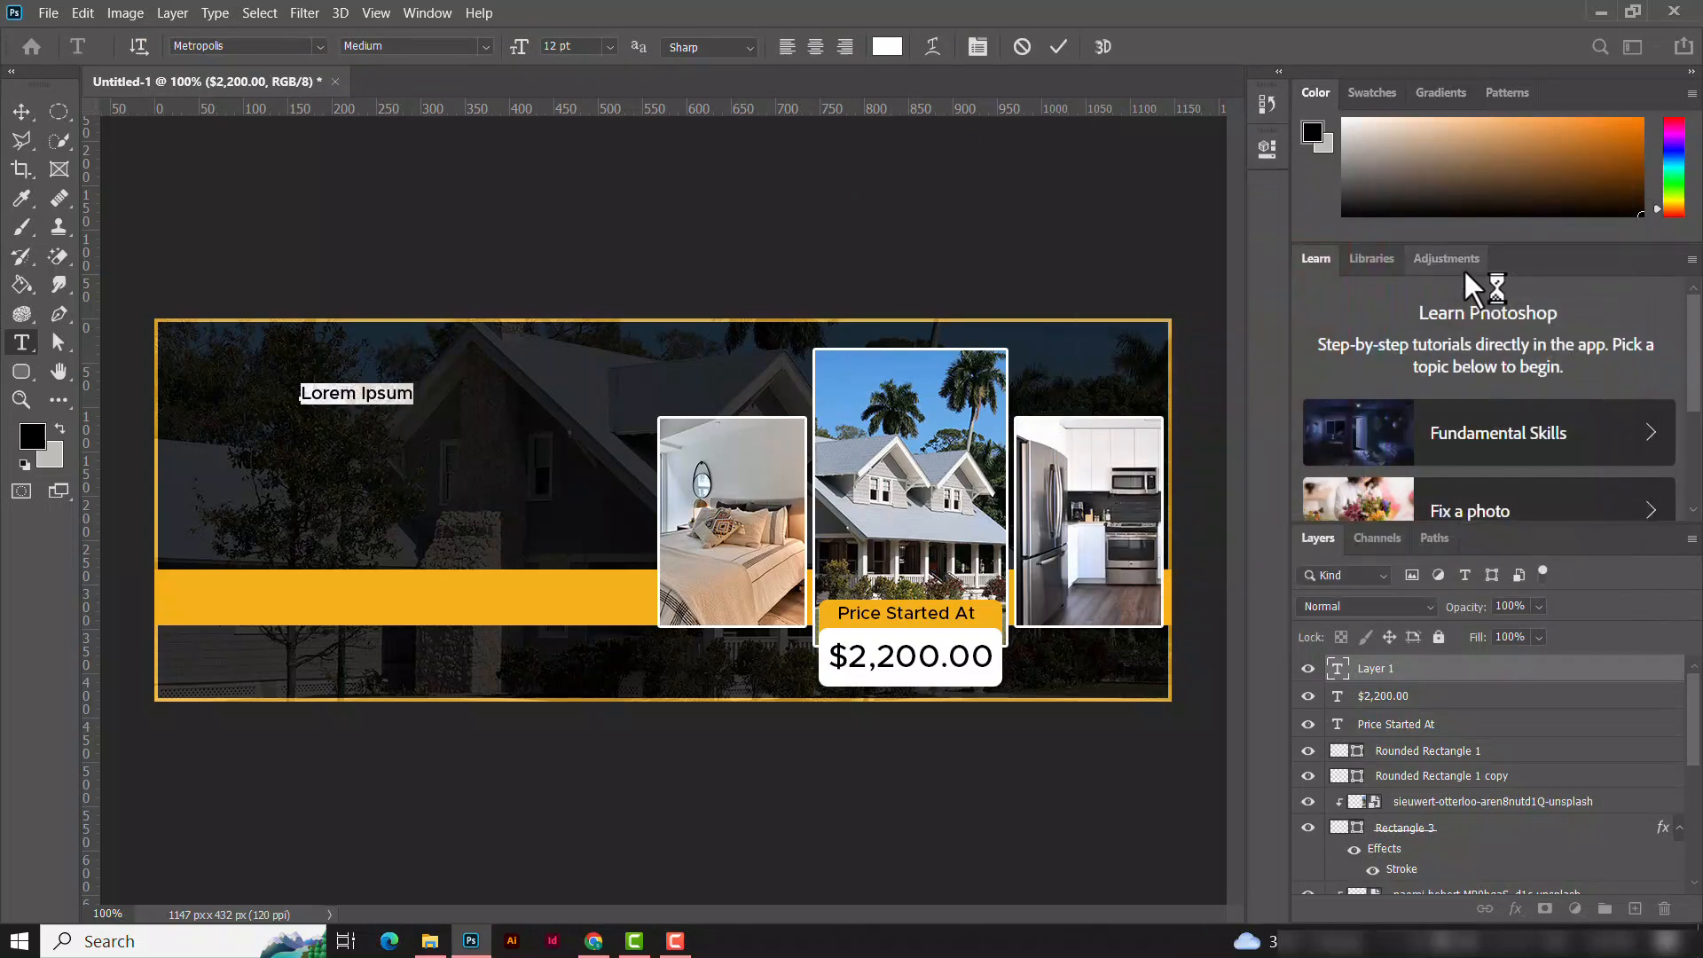
pyautogui.press('BackSpace')
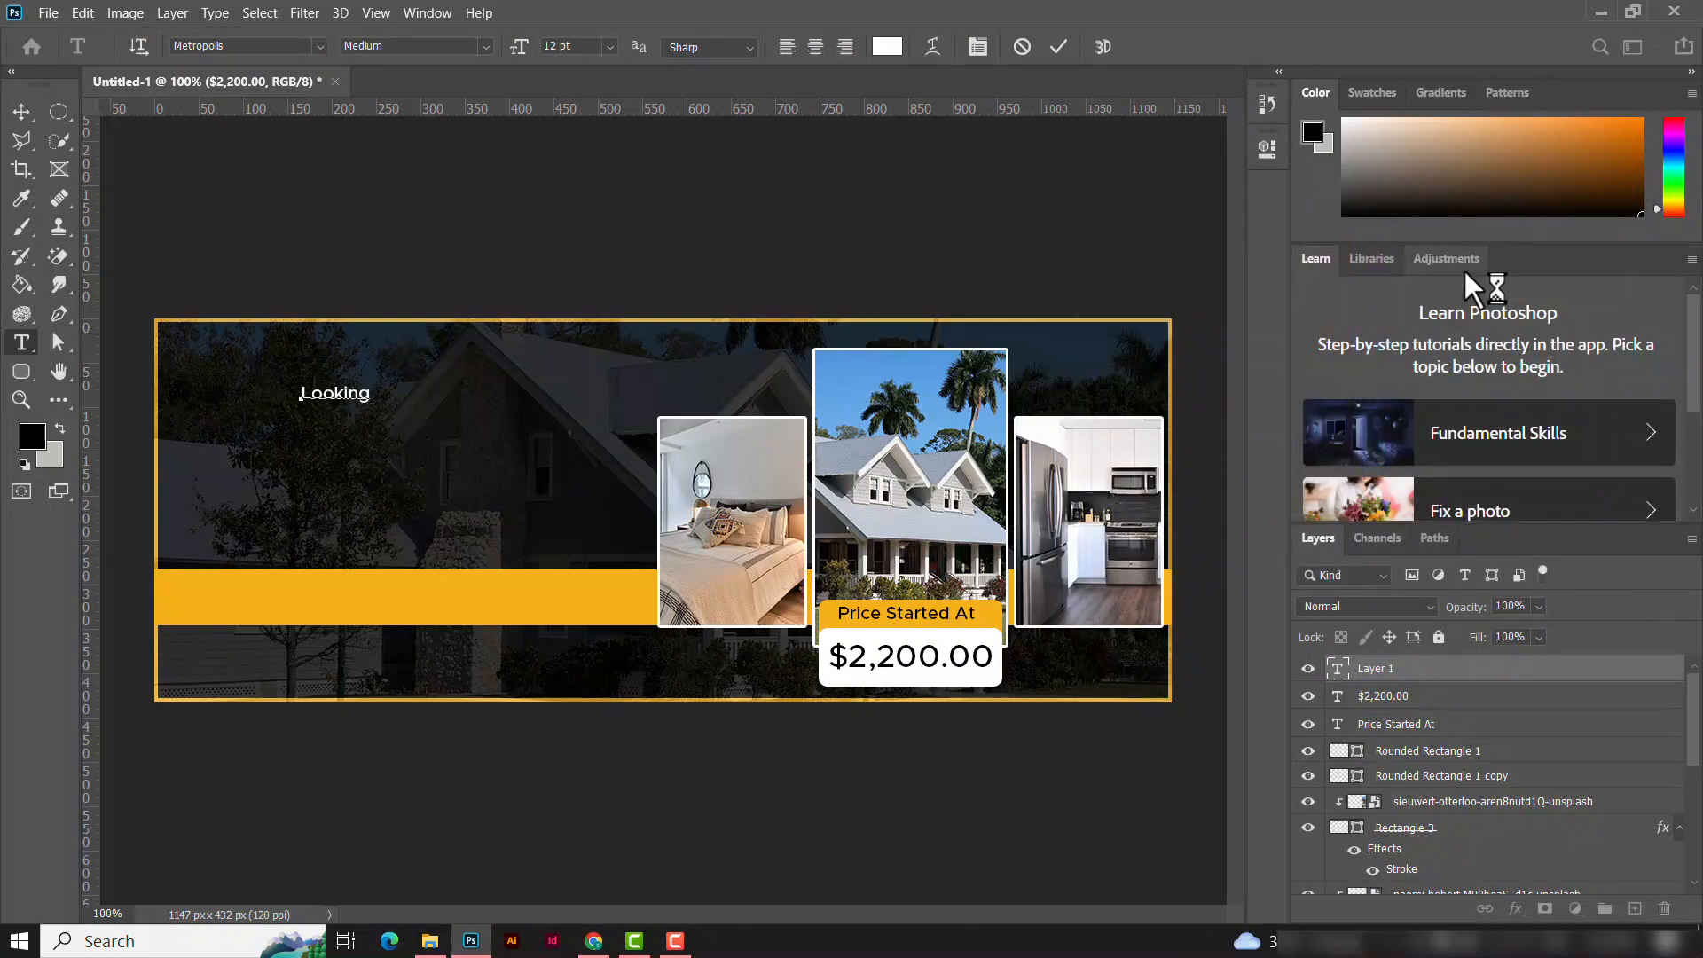
pyautogui.write('Looking For')
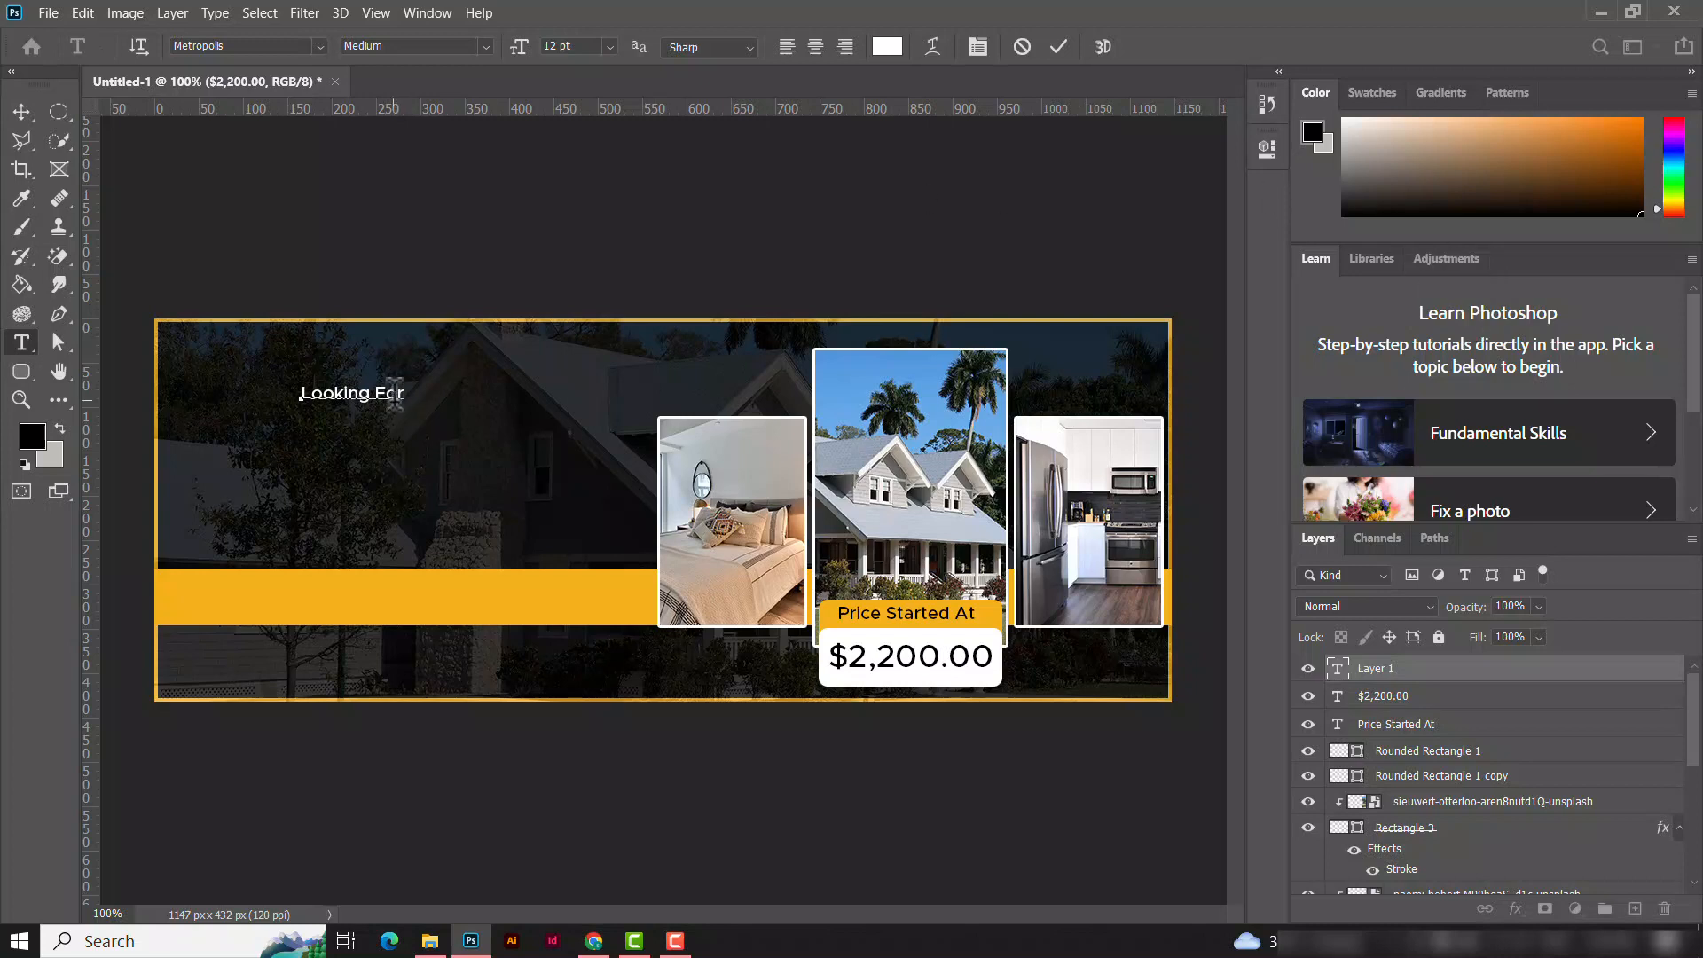
pyautogui.hotkey('ctrl', 'a')
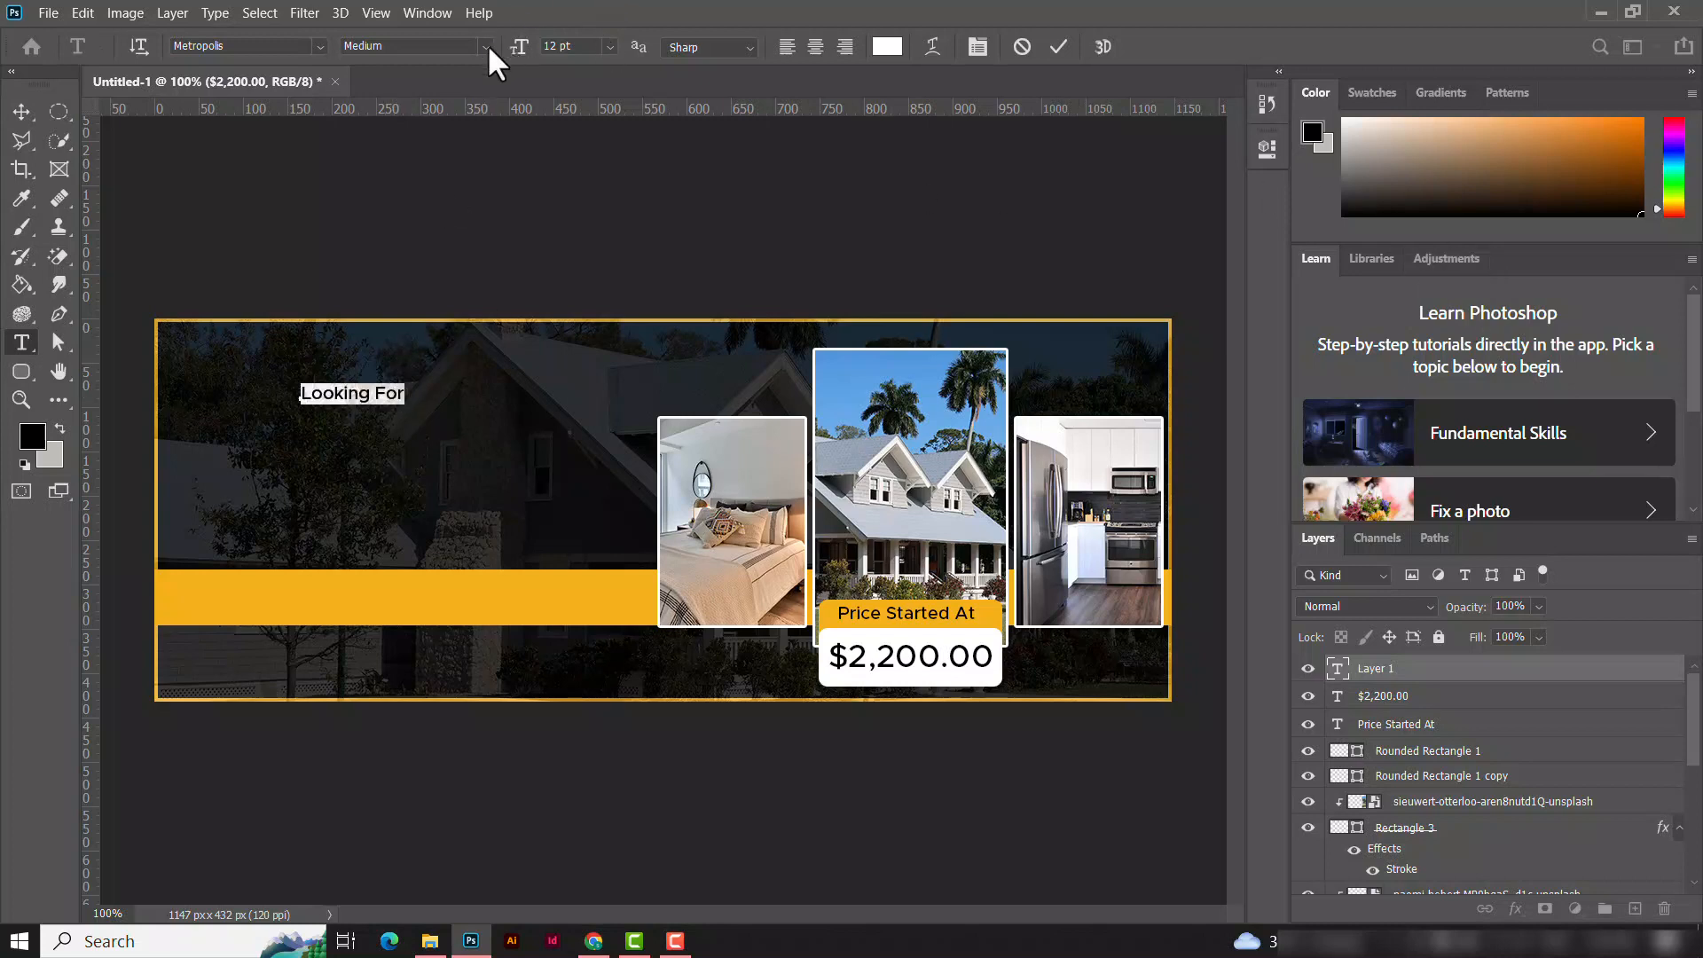
pyautogui.click(486, 46)
pyautogui.click(398, 243)
pyautogui.click(1056, 48)
# Step: Enlarge the "Looking For" text to about 237% and move it left, closer to the banner's left edge
pyautogui.click(19, 110)
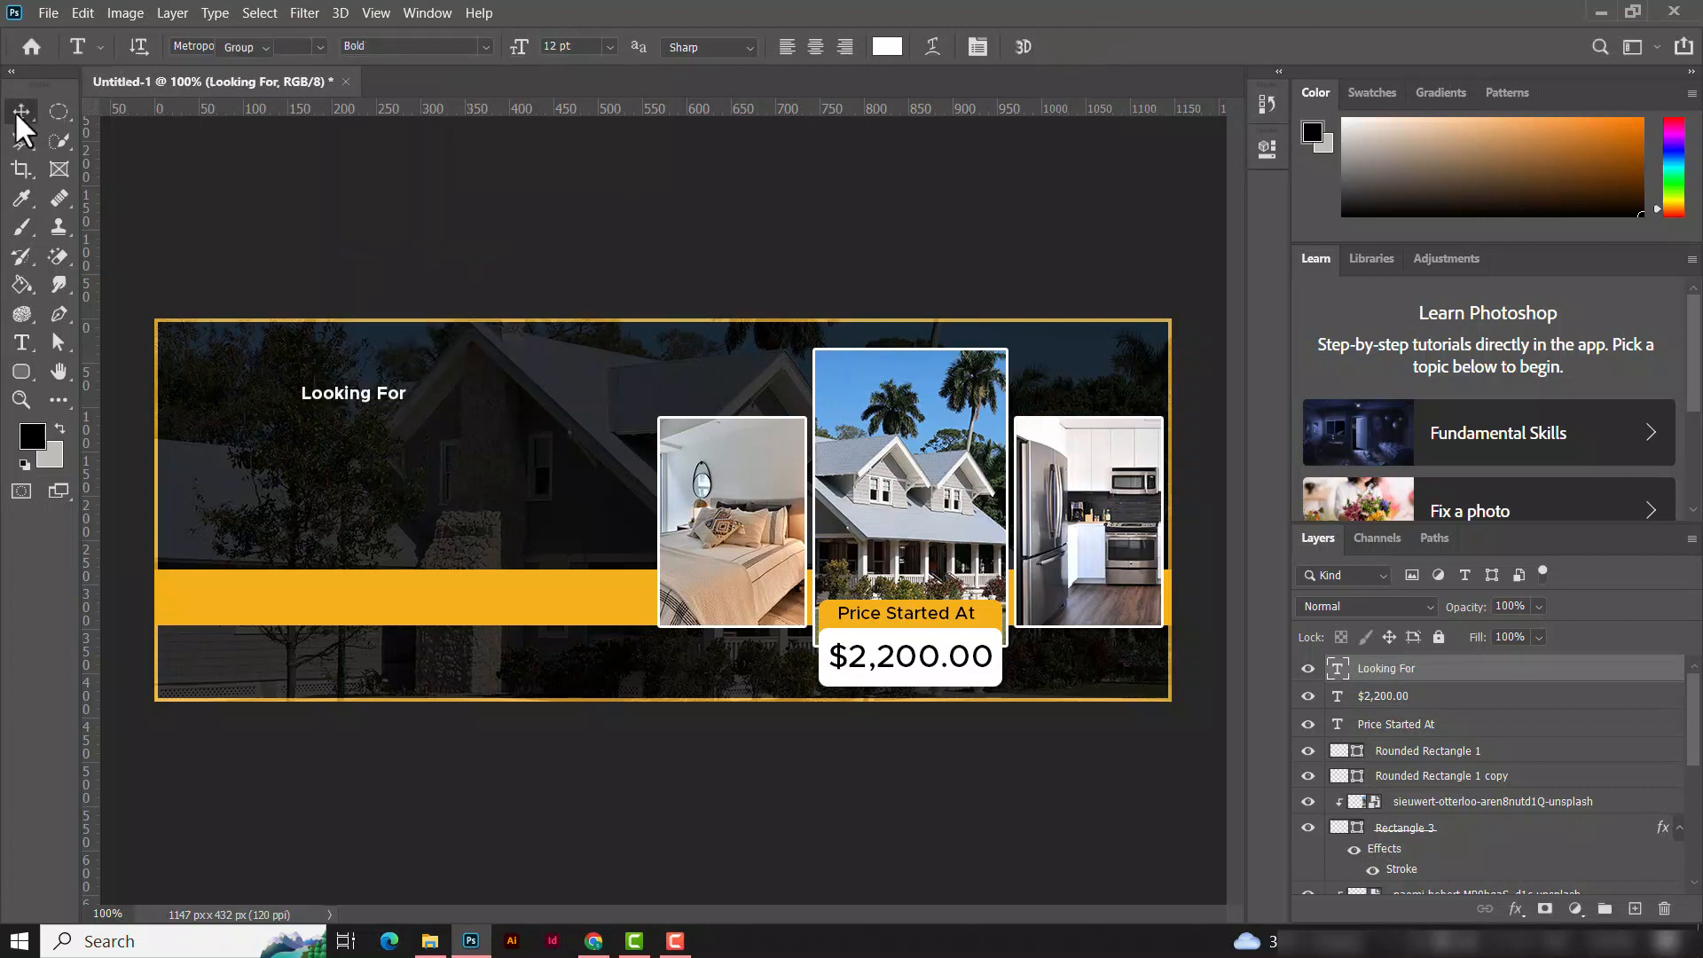
pyautogui.hotkey('ctrl', 't')
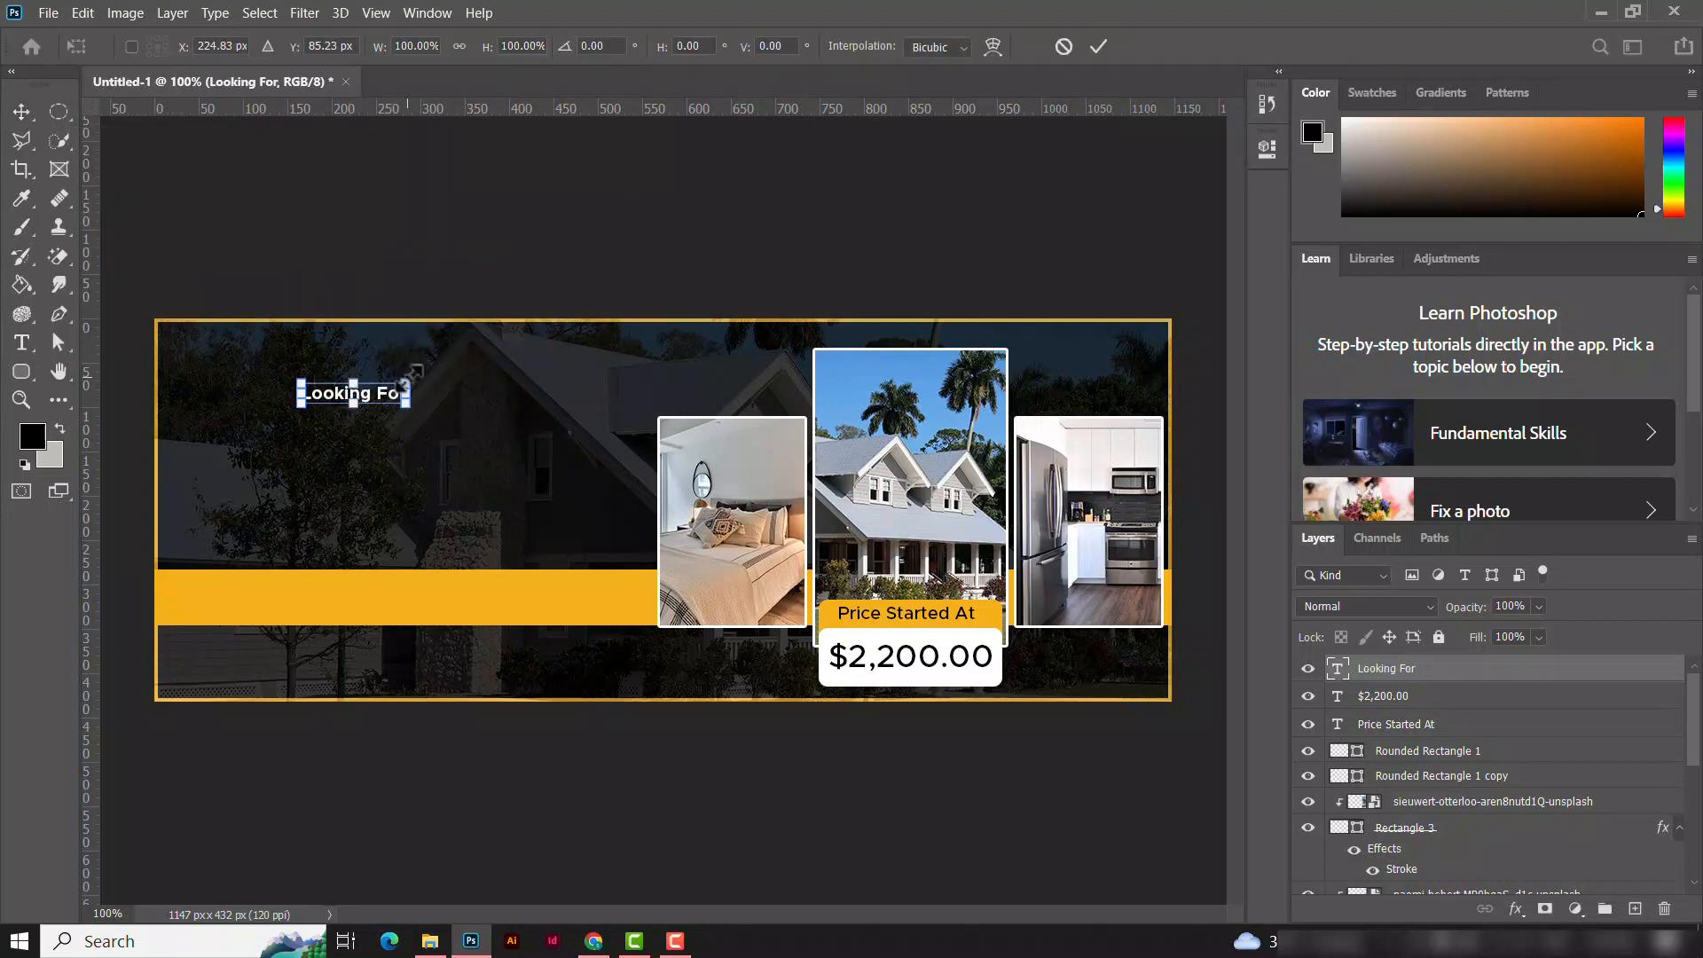
pyautogui.moveTo(406, 385); pyautogui.dragTo(545, 330)
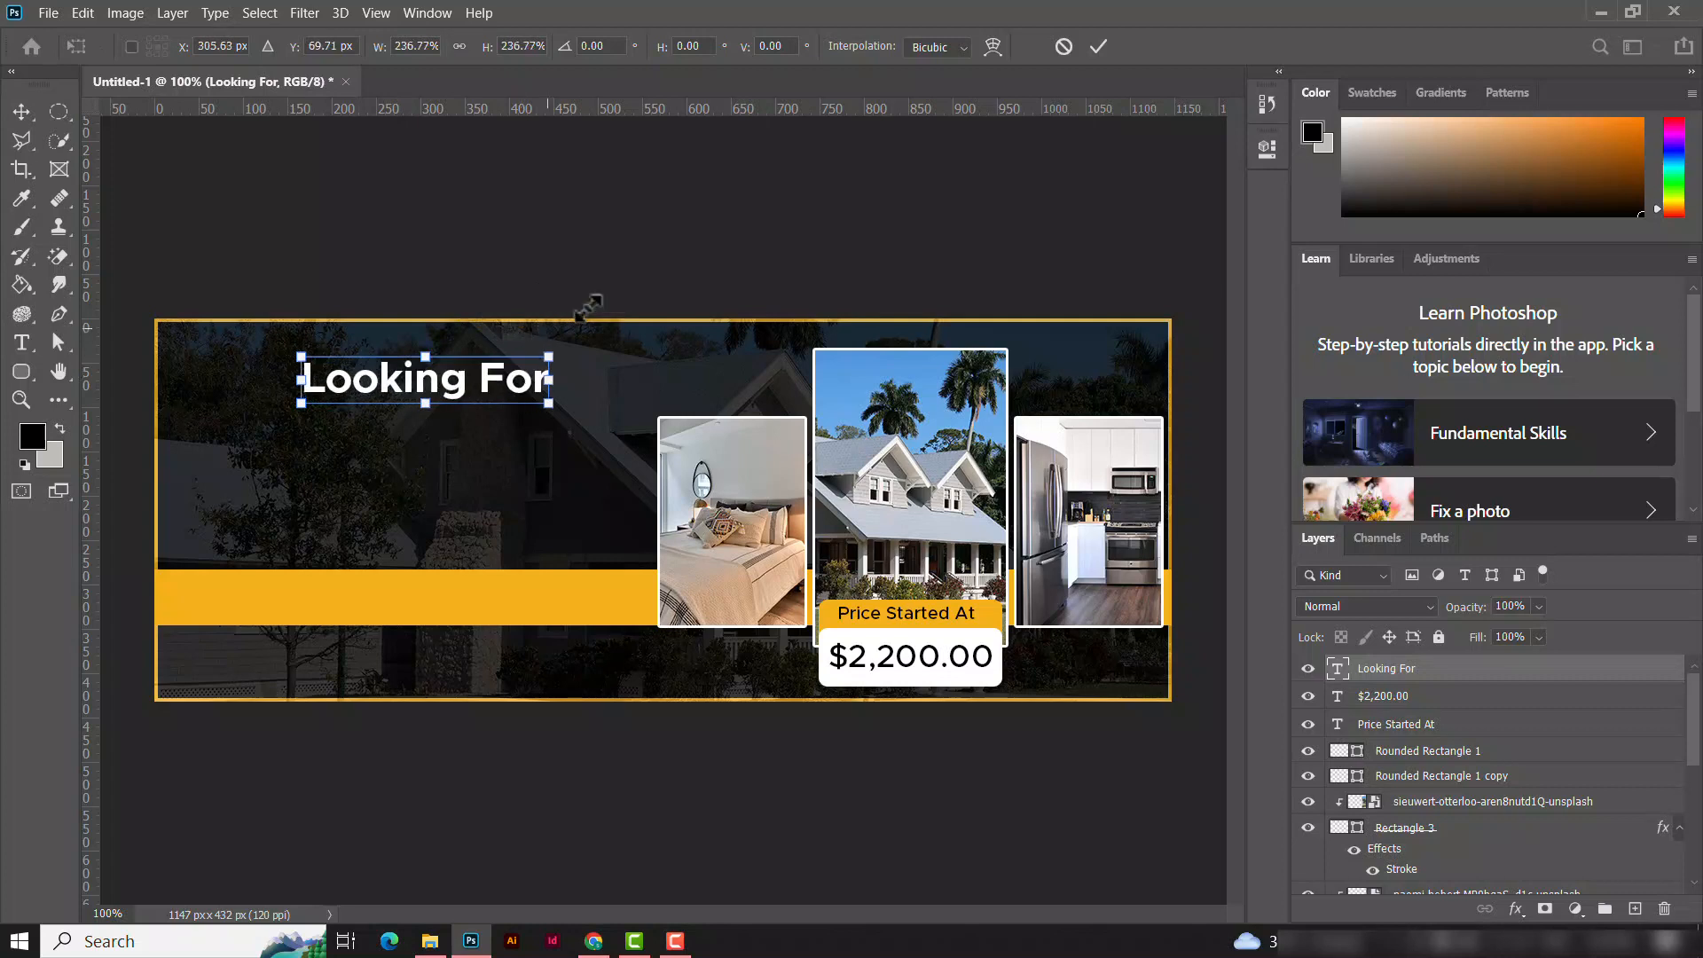
pyautogui.click(1096, 47)
pyautogui.moveTo(404, 383); pyautogui.dragTo(319, 385)
# Step: Add the text "DREAM HOUSE ?" below "Looking For" in 12 pt Metropolis Extra Bold, coloured with the band's yellow-orange (f6b11c)
pyautogui.click(24, 348)
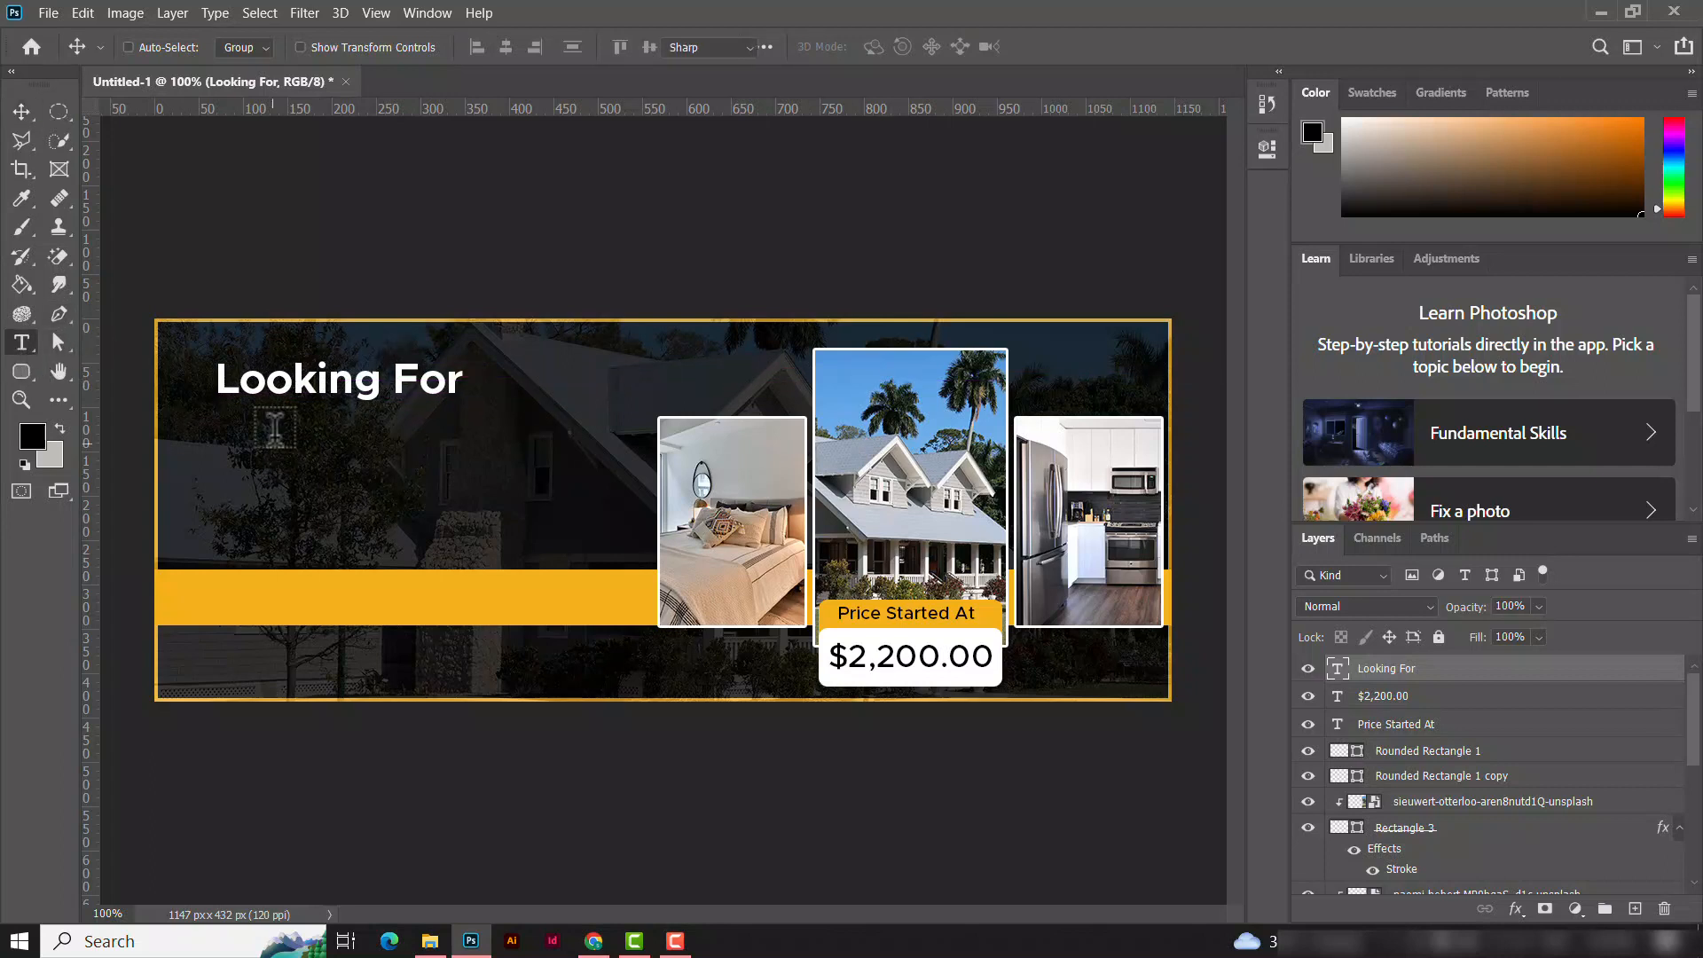
pyautogui.click(285, 419)
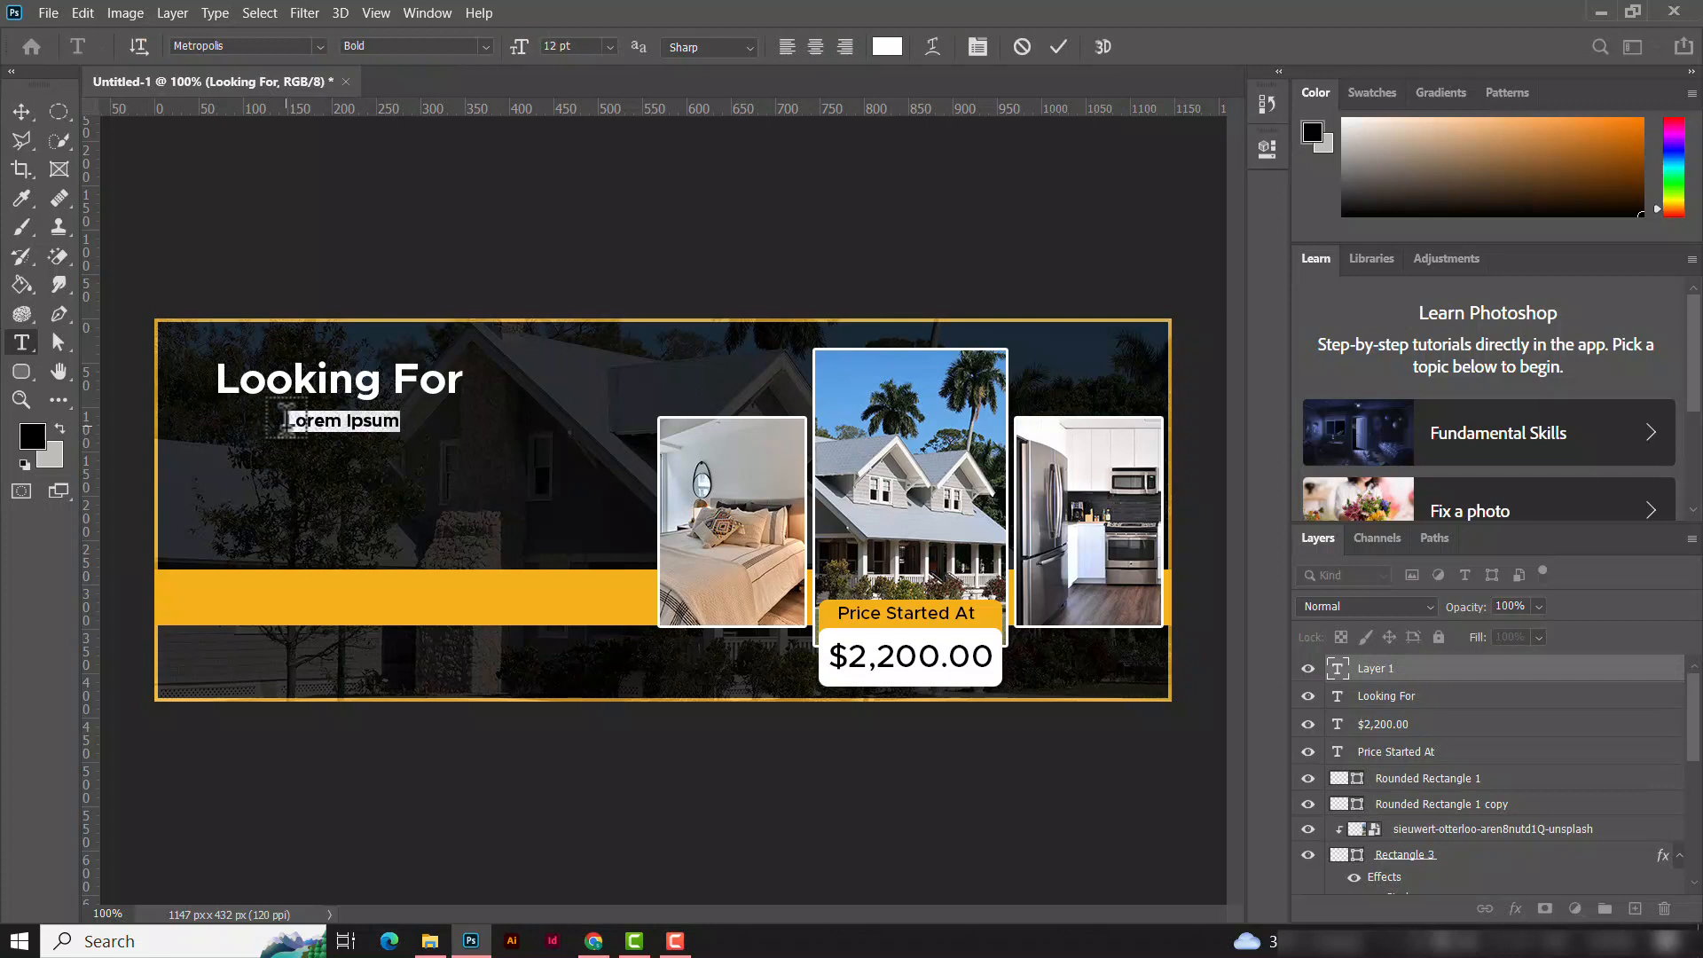
pyautogui.press('BackSpace')
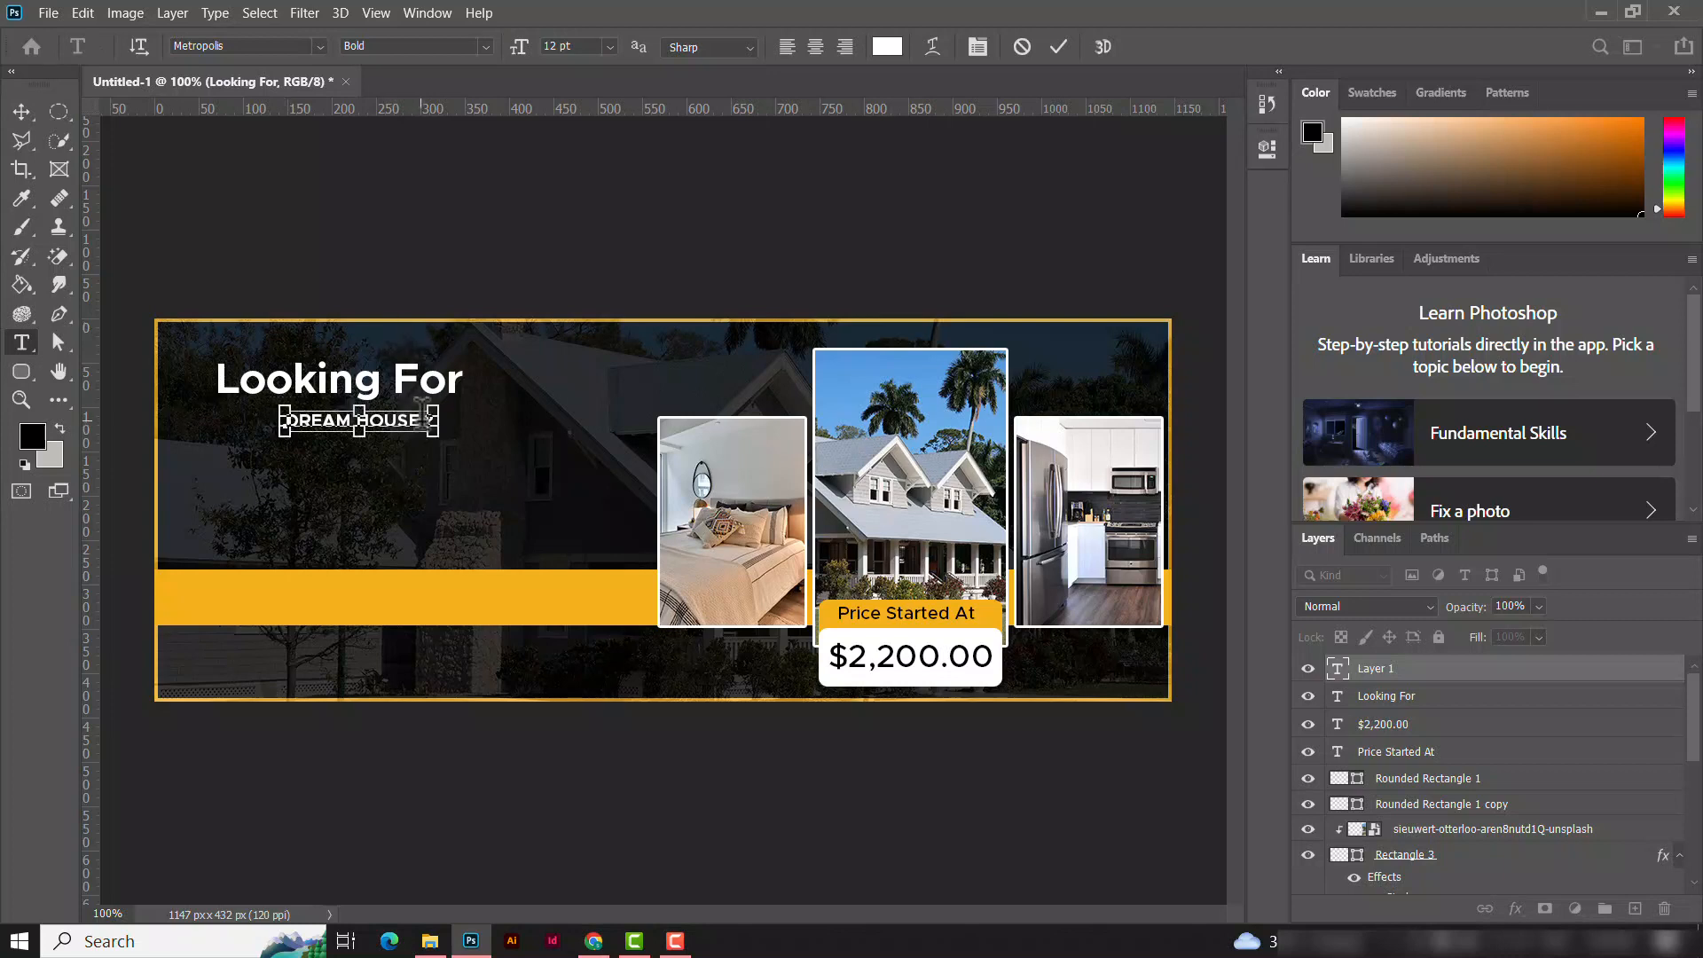
pyautogui.hotkey('ctrl', 'a')
pyautogui.click(887, 46)
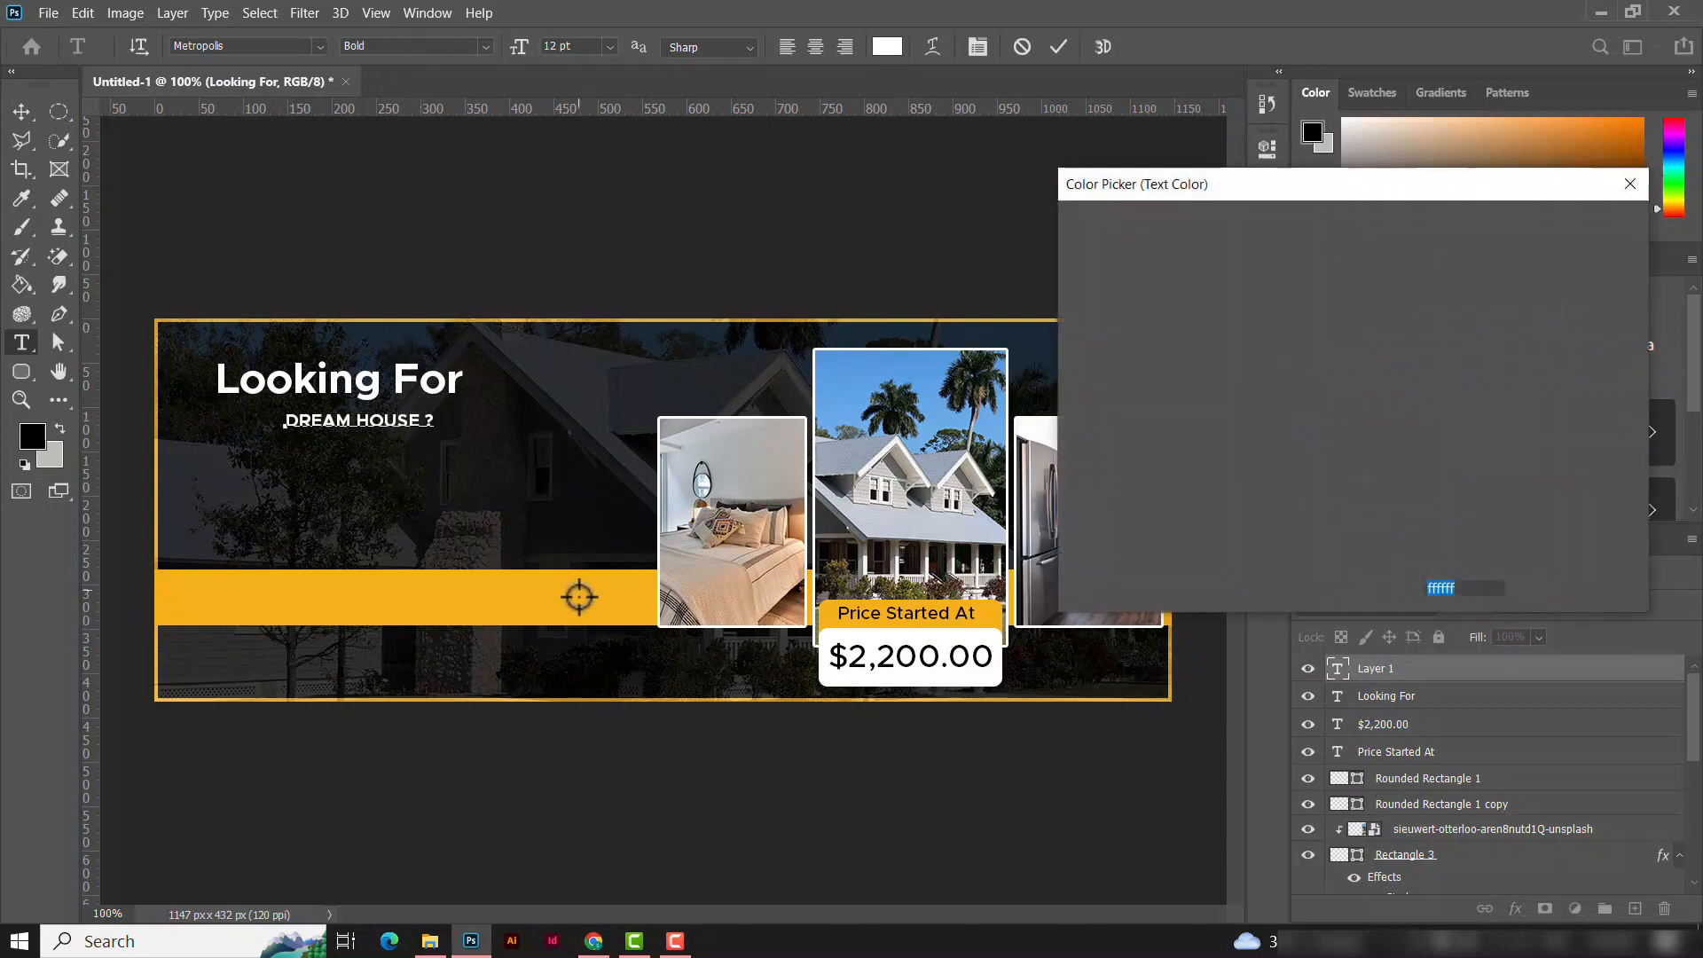
pyautogui.click(578, 592)
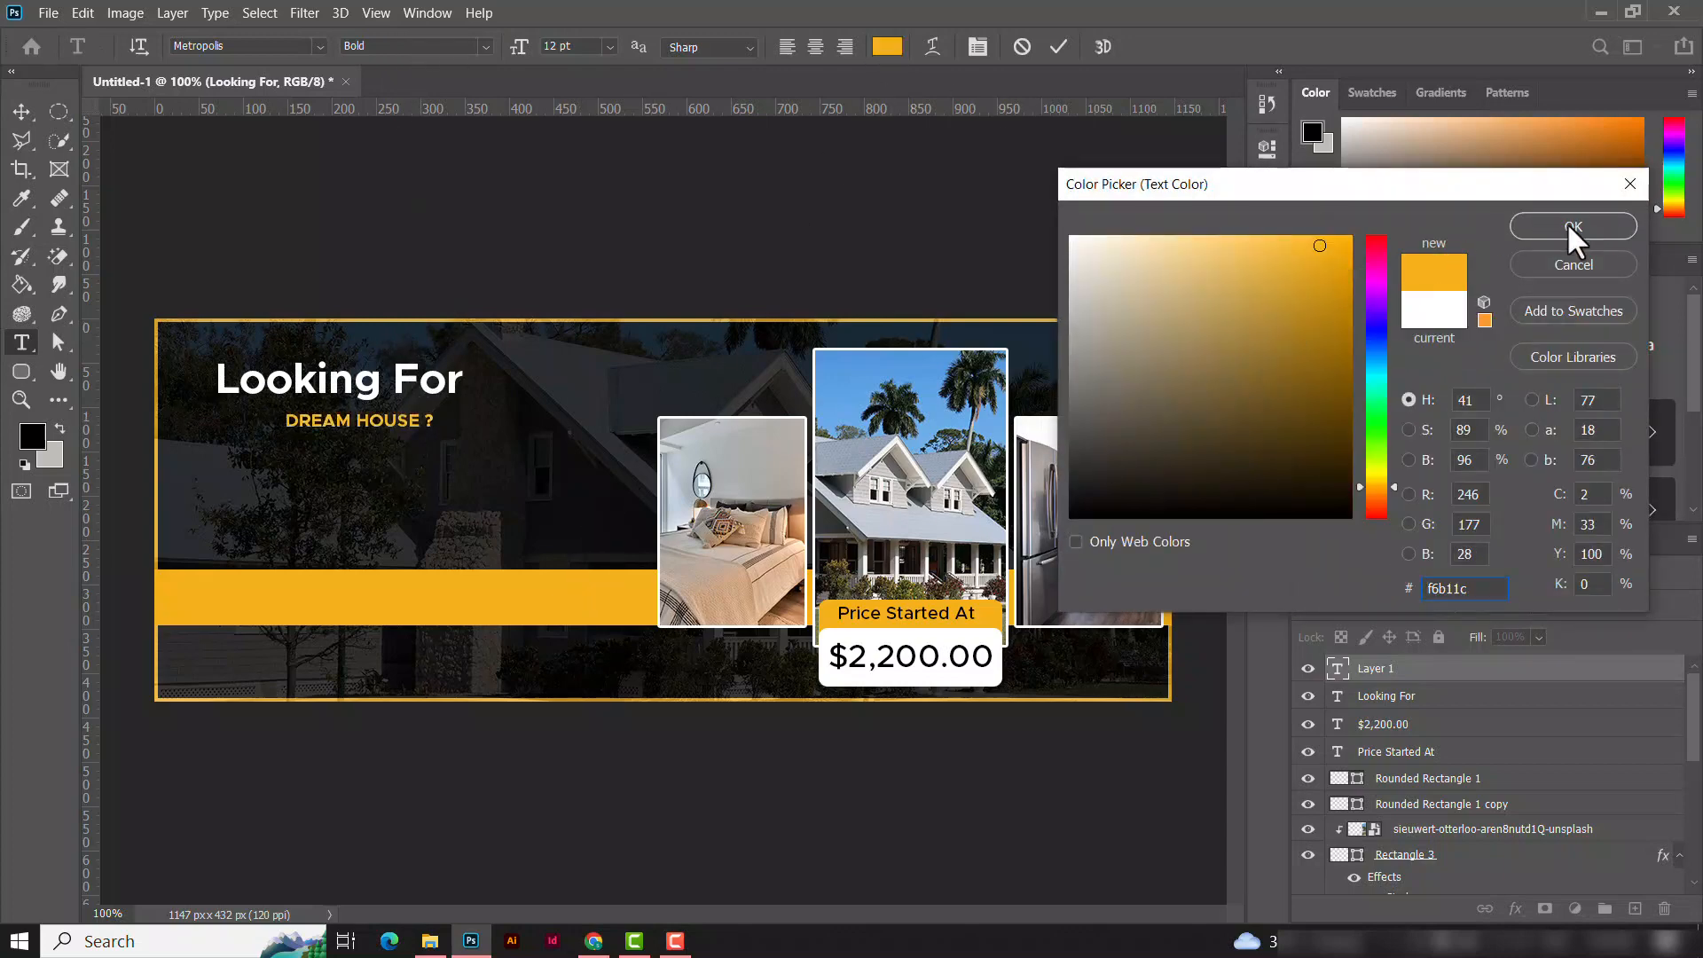
pyautogui.click(1569, 227)
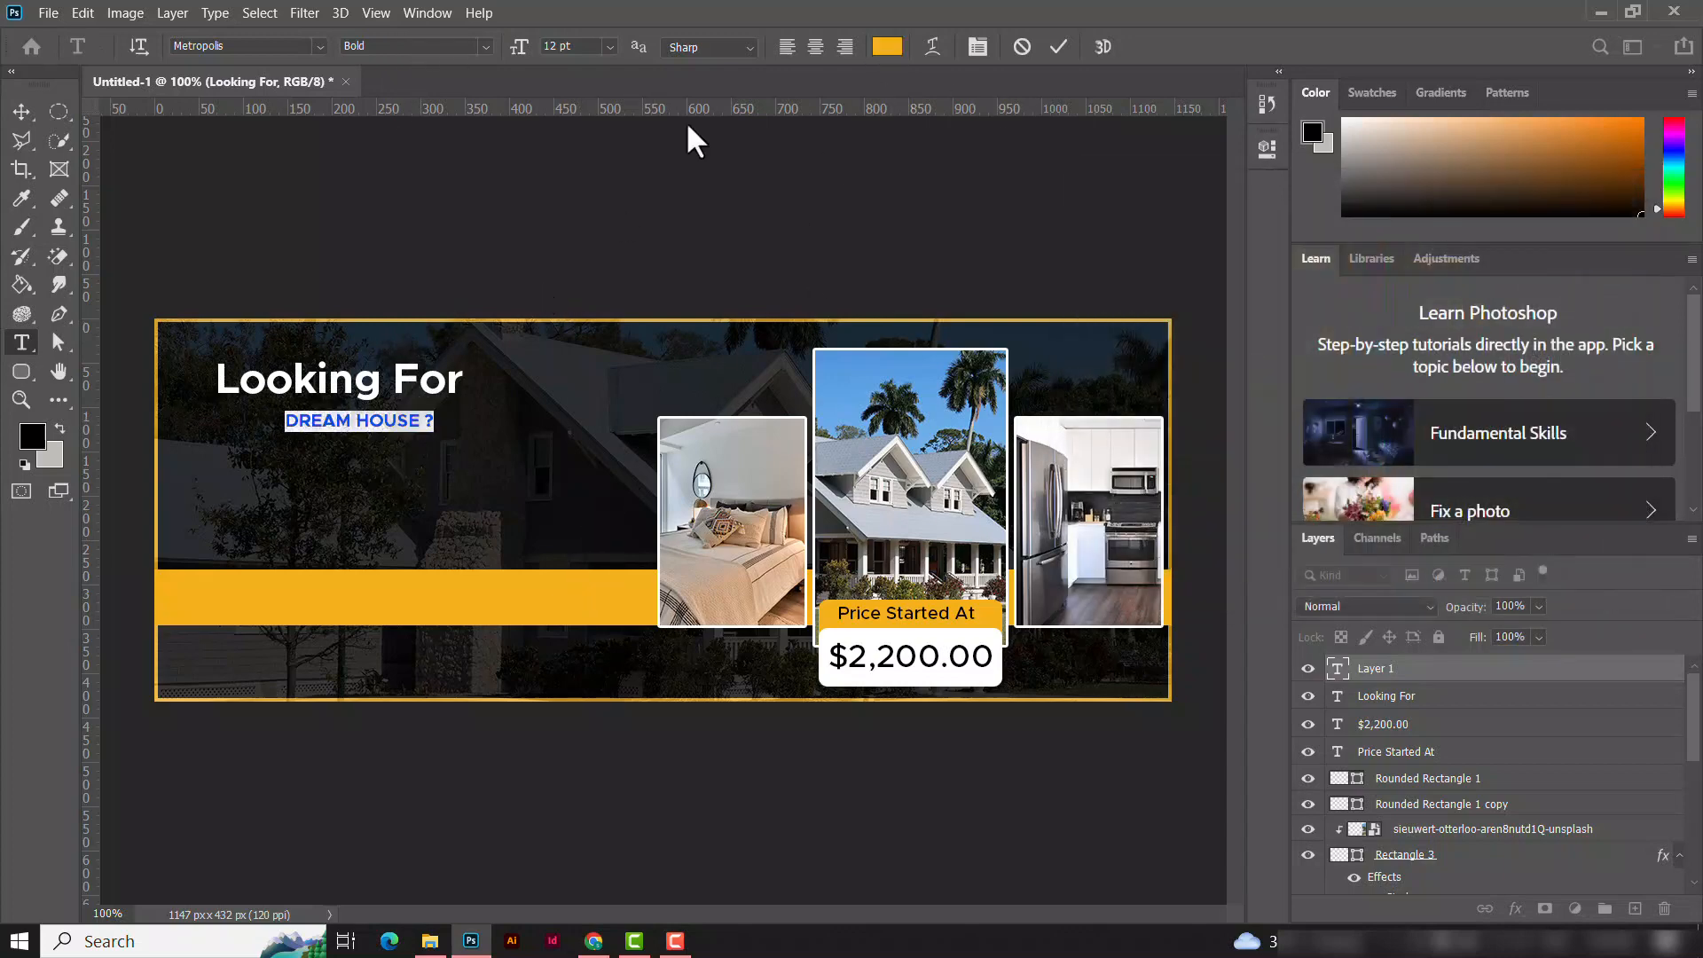
pyautogui.click(485, 46)
pyautogui.click(449, 315)
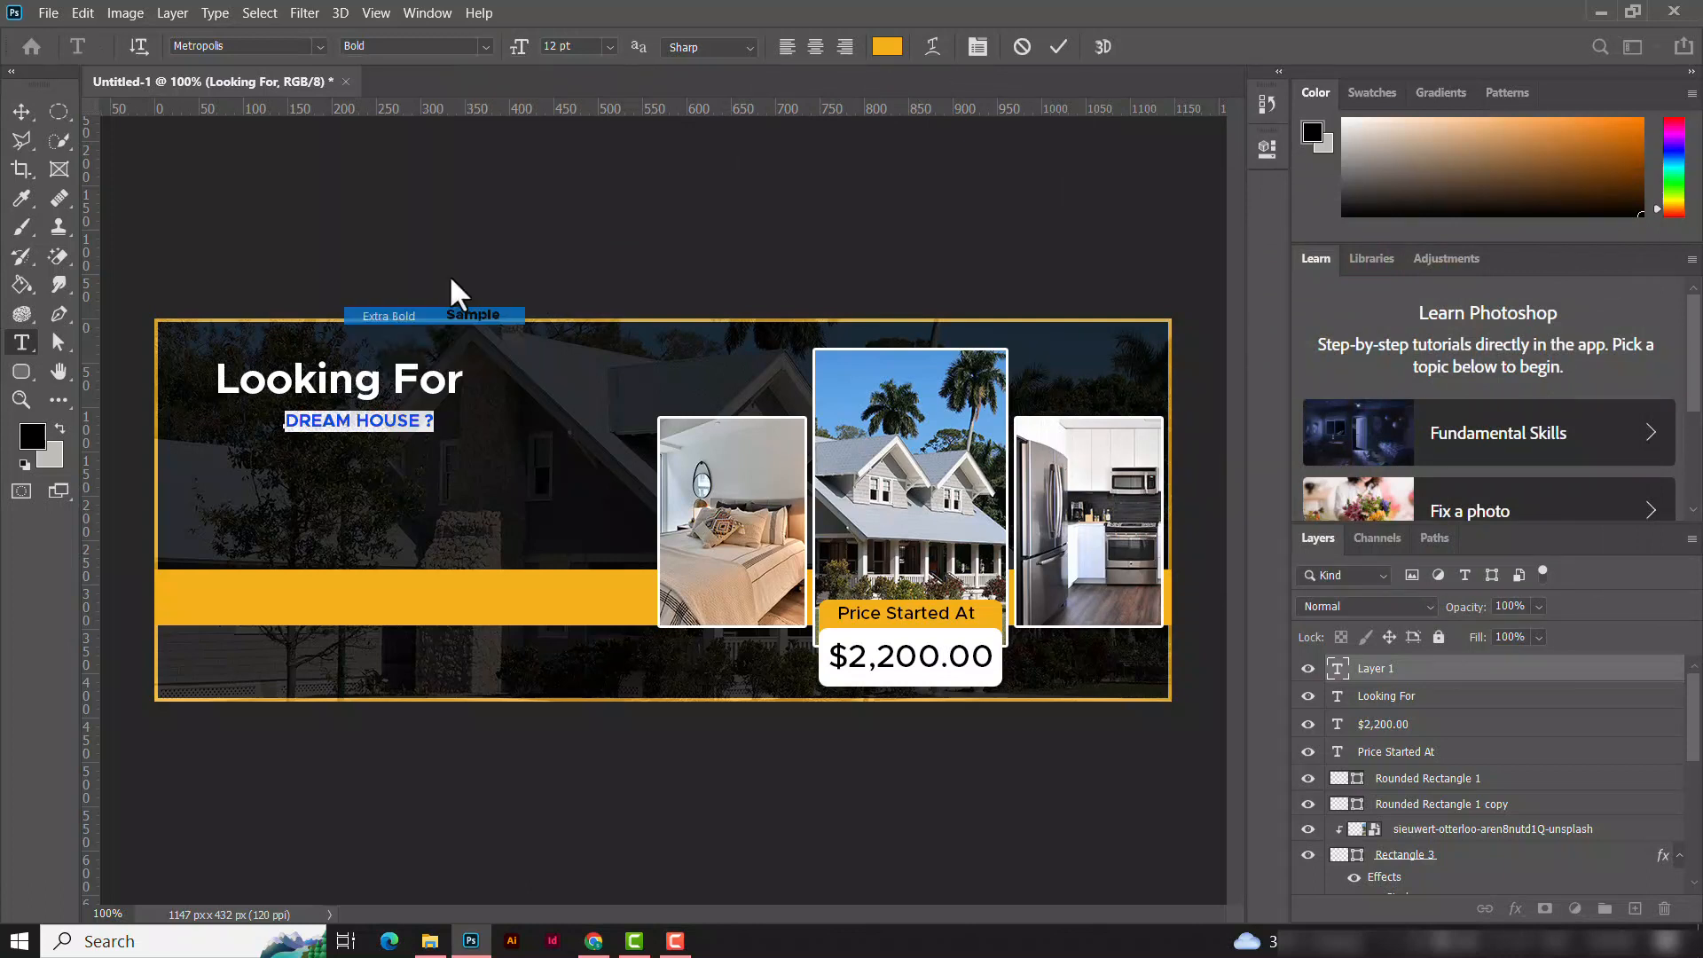
pyautogui.click(1058, 46)
# Step: Enlarge the "DREAM HOUSE ?" text to about 236% and place it directly beneath "Looking For"
pyautogui.click(22, 112)
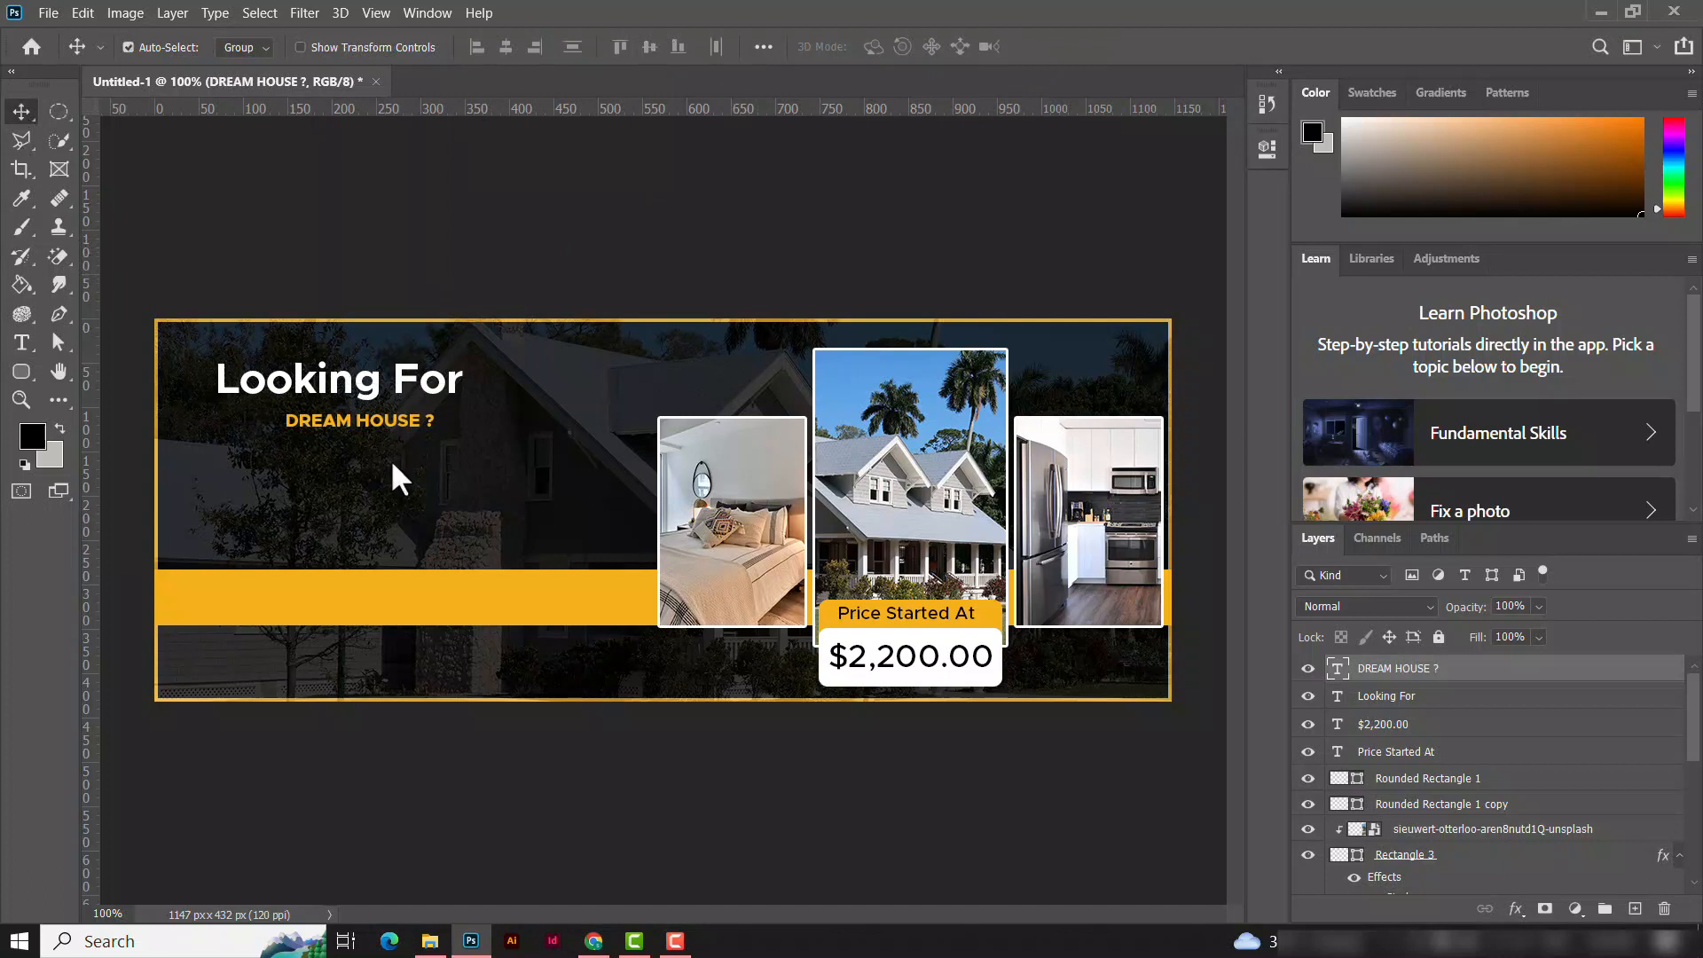
pyautogui.hotkey('ctrl', 't')
pyautogui.moveTo(439, 404); pyautogui.dragTo(631, 353)
pyautogui.click(1099, 44)
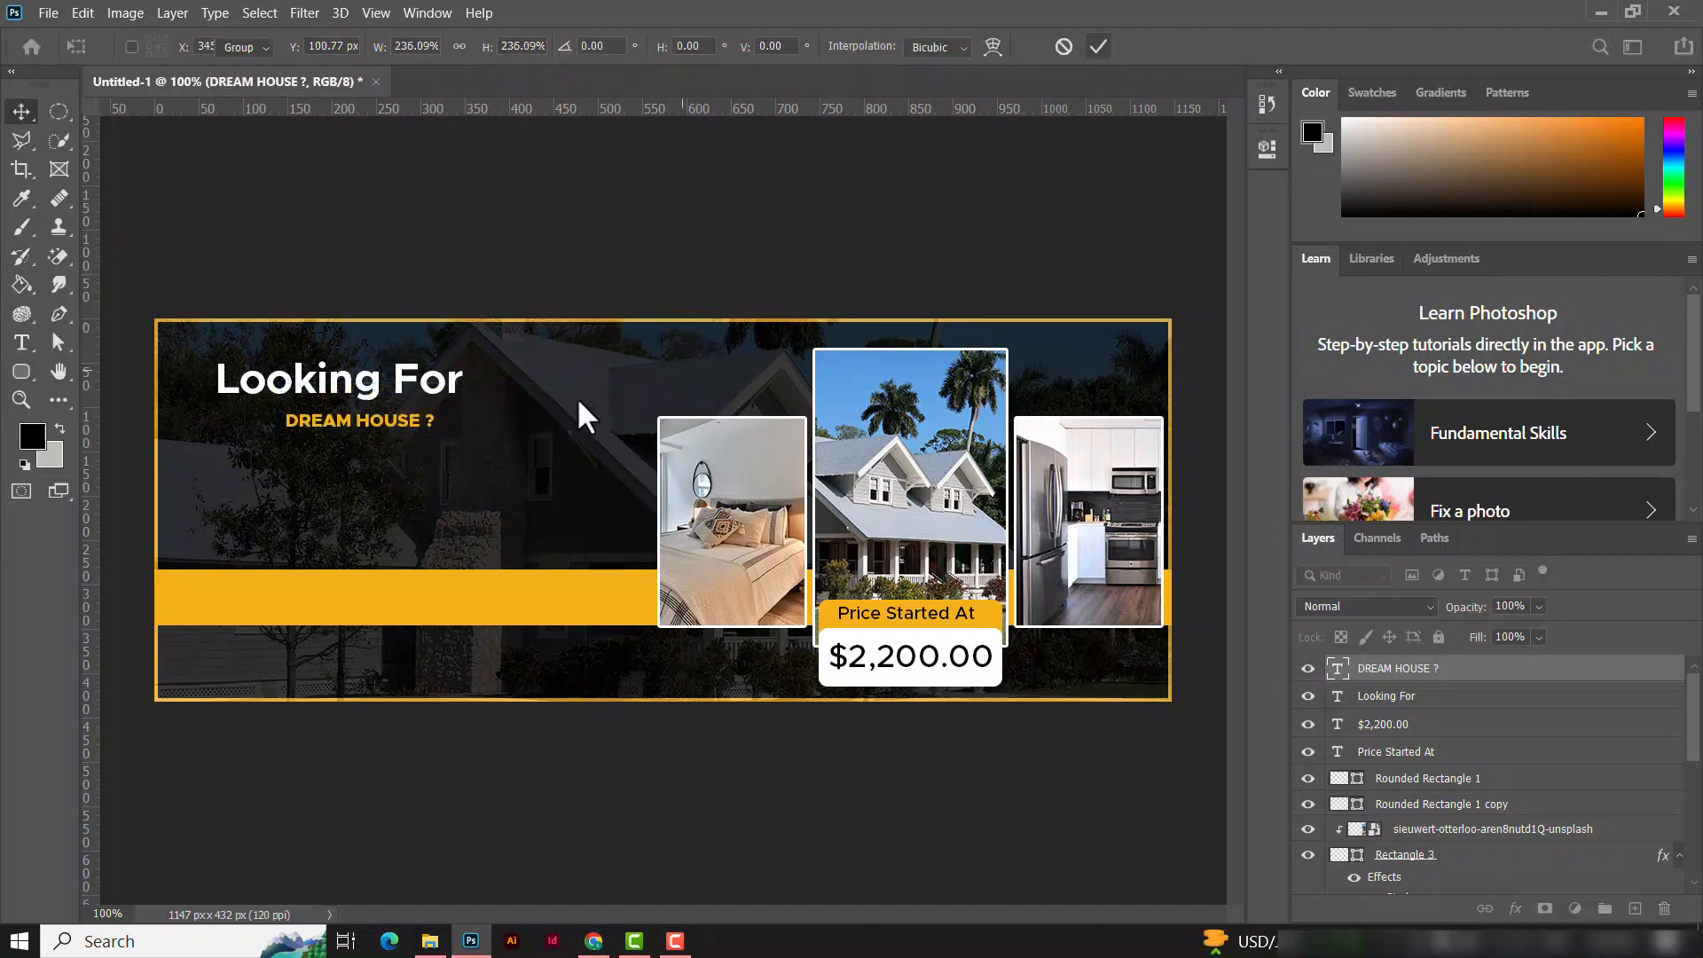
pyautogui.moveTo(478, 404); pyautogui.dragTo(427, 419)
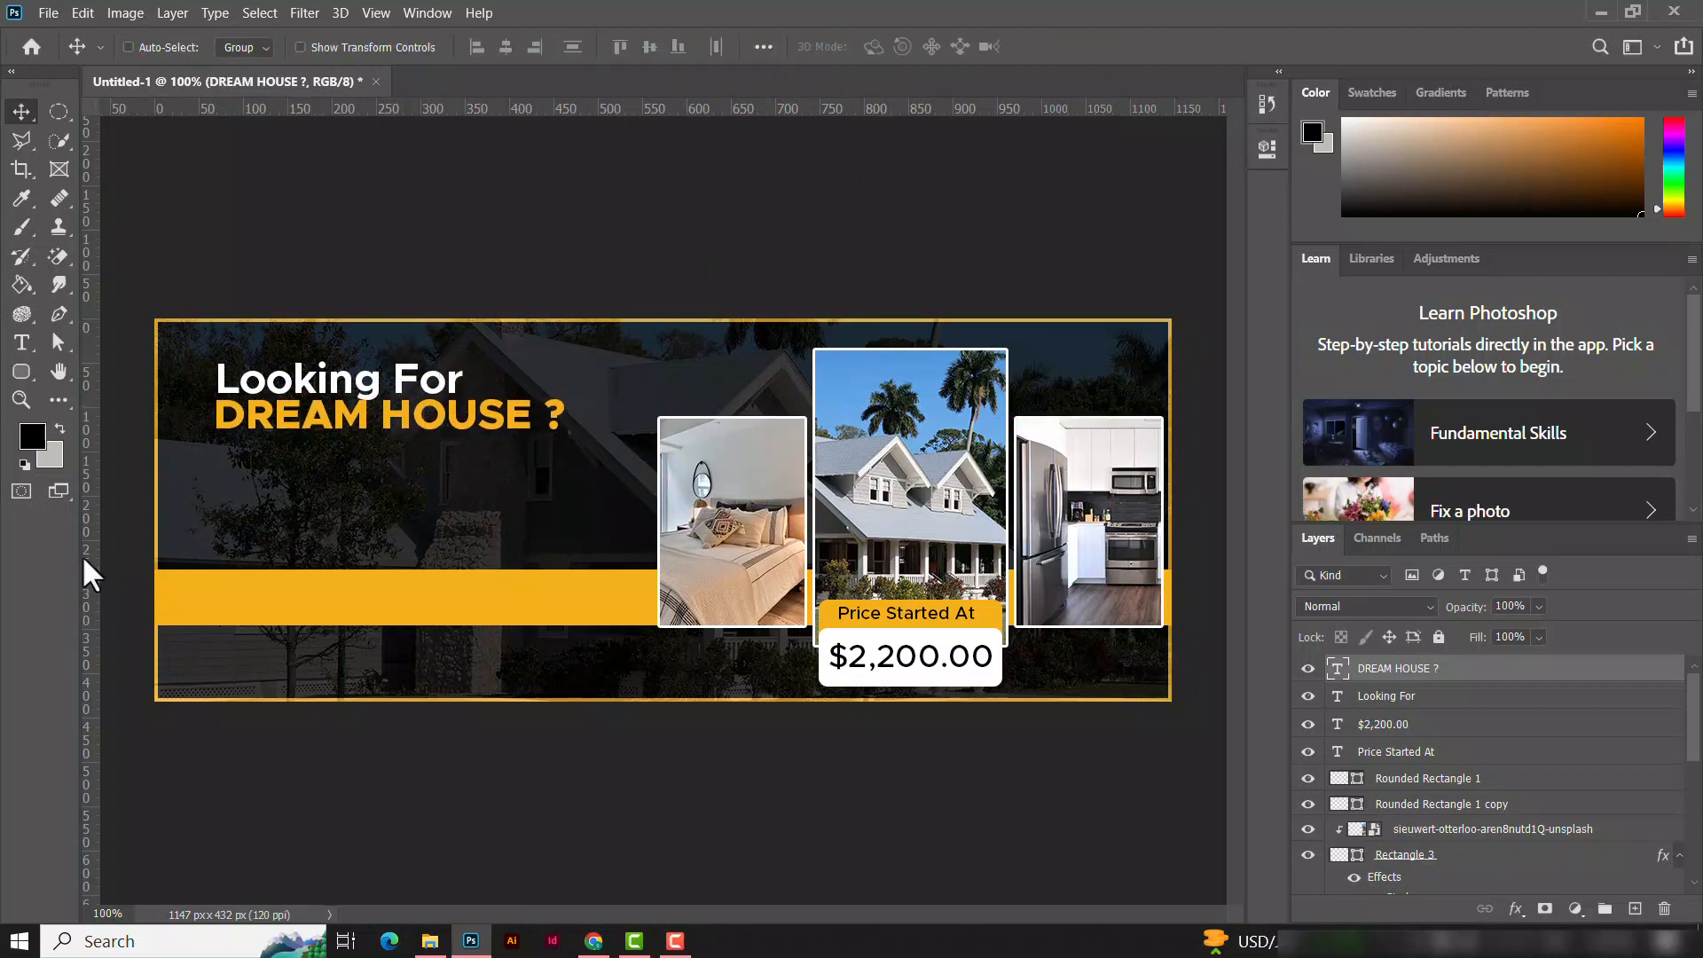
# Step: Place a vertical guide at the left edge of "Looking For" and nudge "DREAM HOUSE ?" right to line up with it
pyautogui.moveTo(85, 560); pyautogui.dragTo(221, 565)
pyautogui.press('Right')
pyautogui.press('Right')
pyautogui.press('Right')
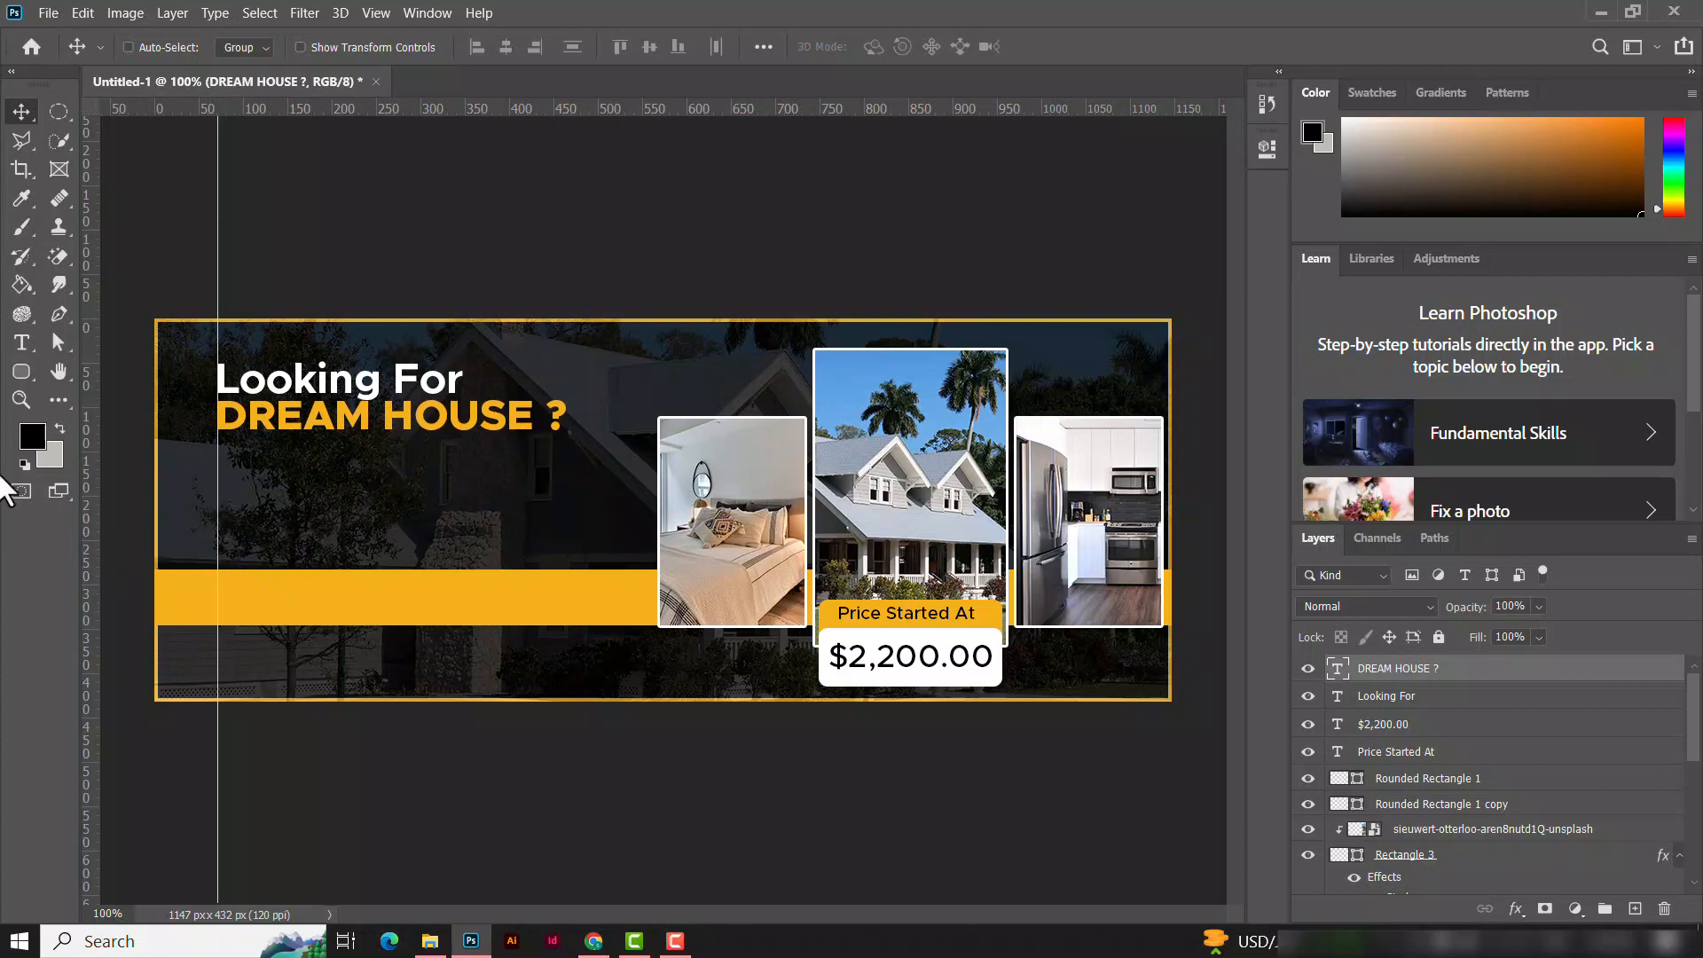
# Step: Add the text "With Low Price" below "DREAM HOUSE ?" in white (ffffff) 12 pt Metropolis Medium
pyautogui.click(21, 343)
pyautogui.click(317, 461)
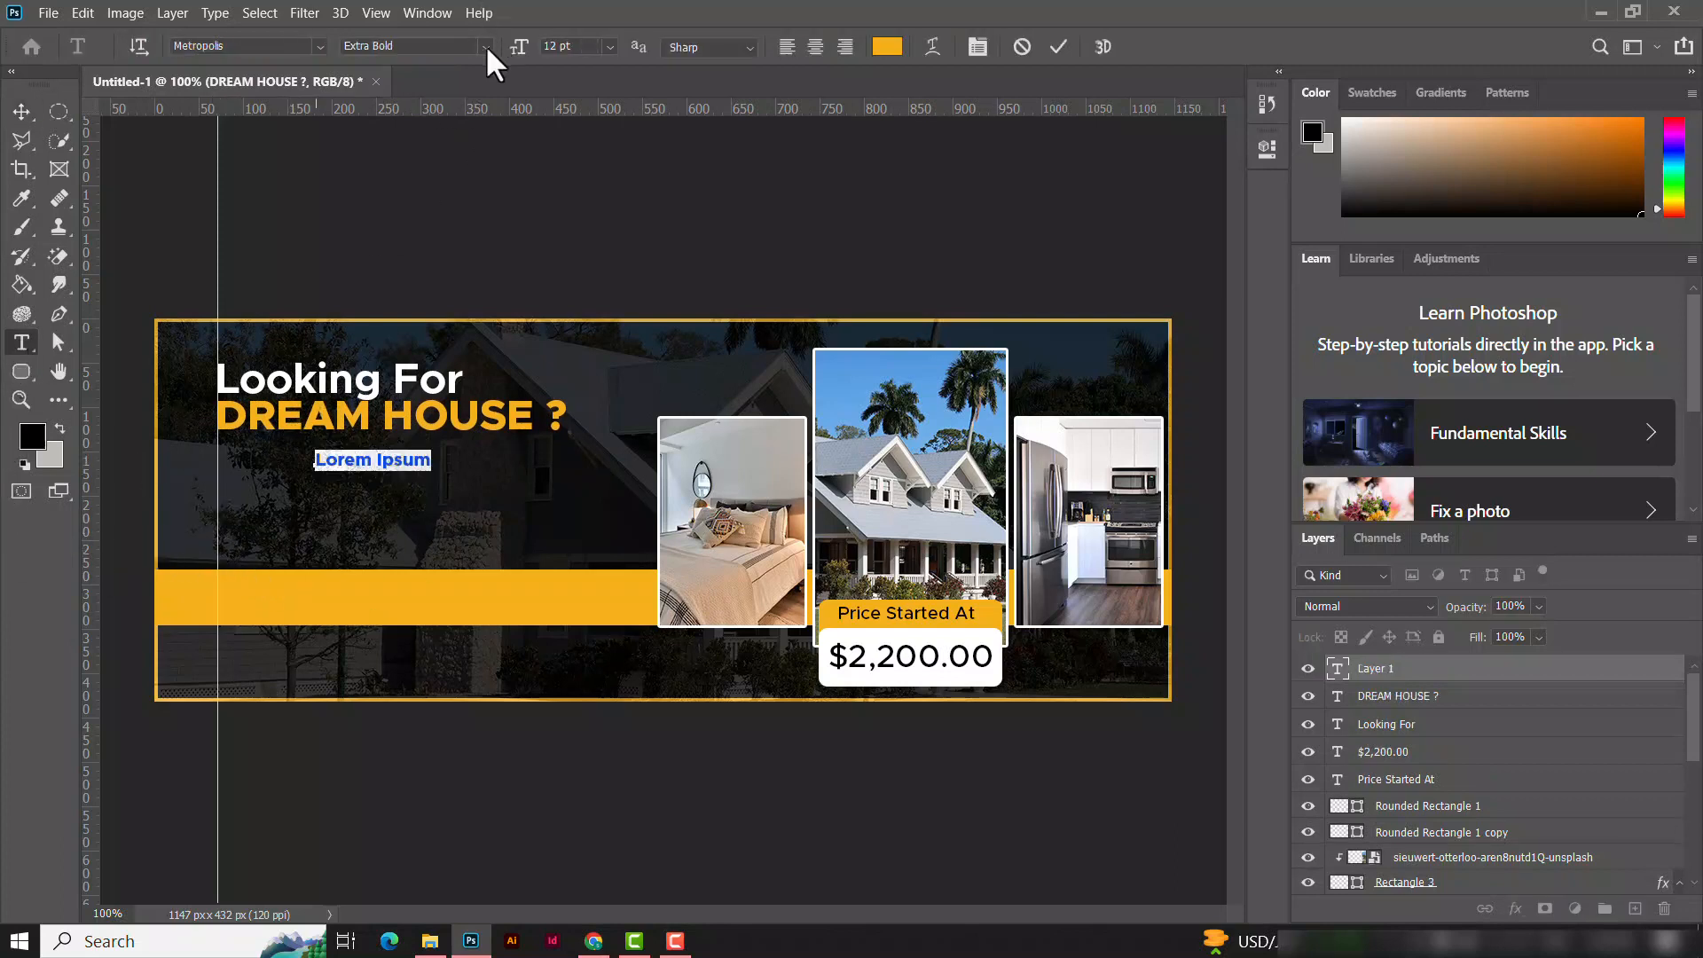
pyautogui.click(486, 45)
pyautogui.click(410, 210)
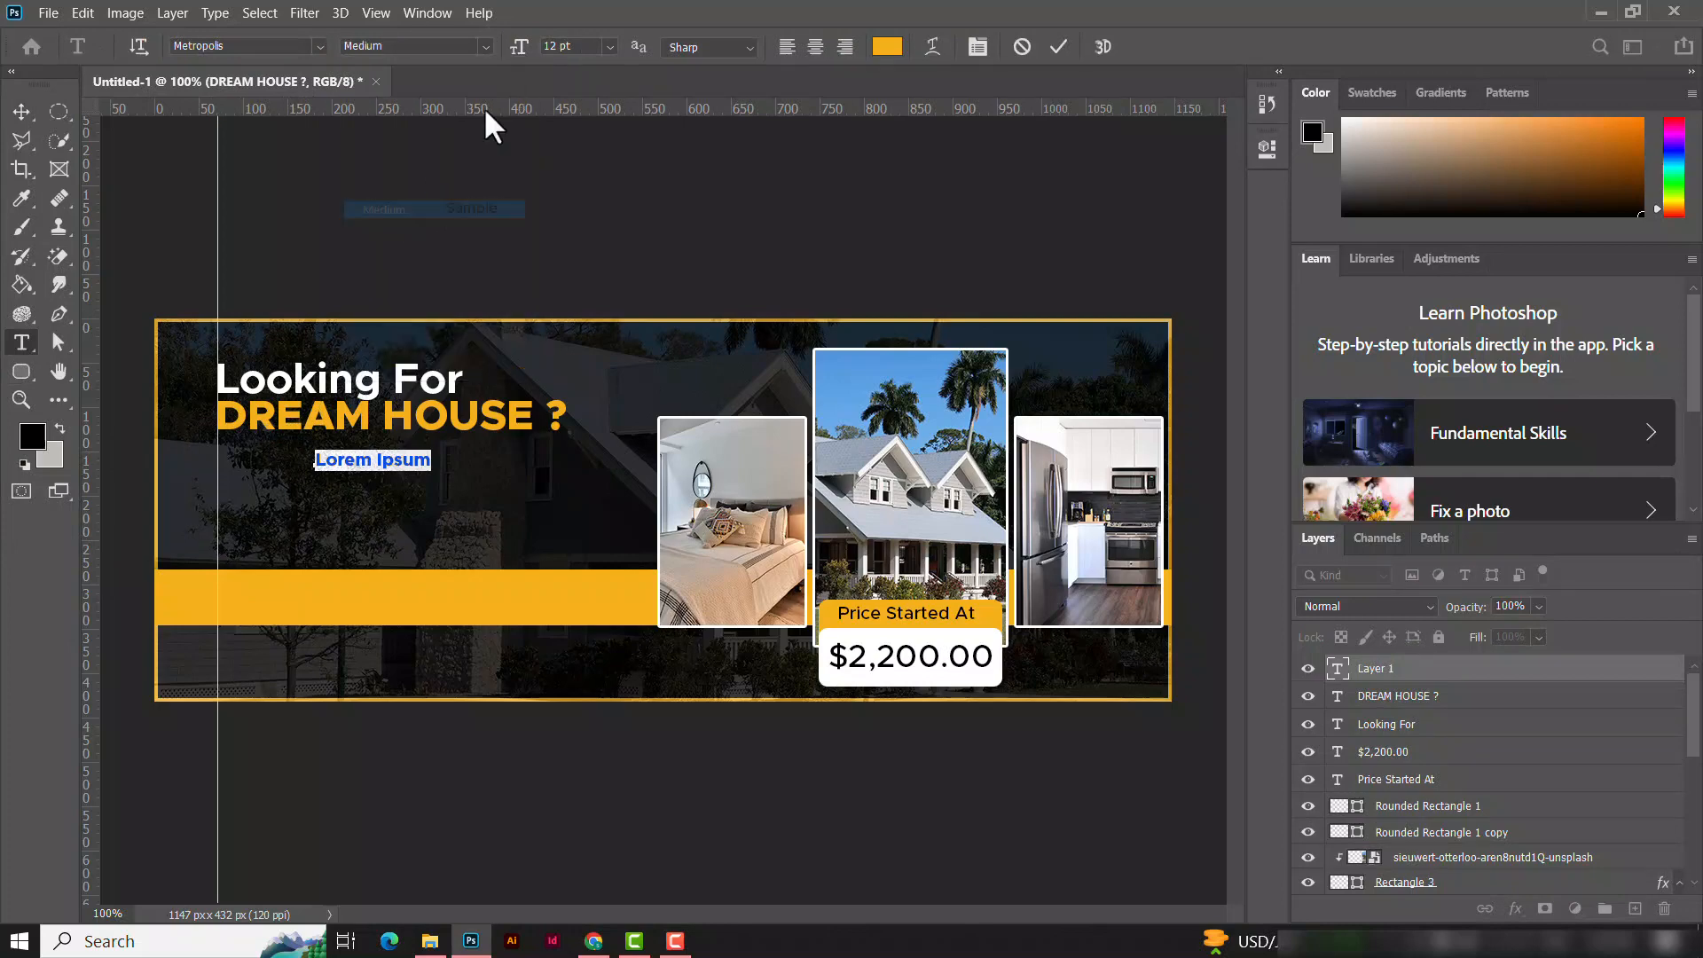
pyautogui.click(886, 47)
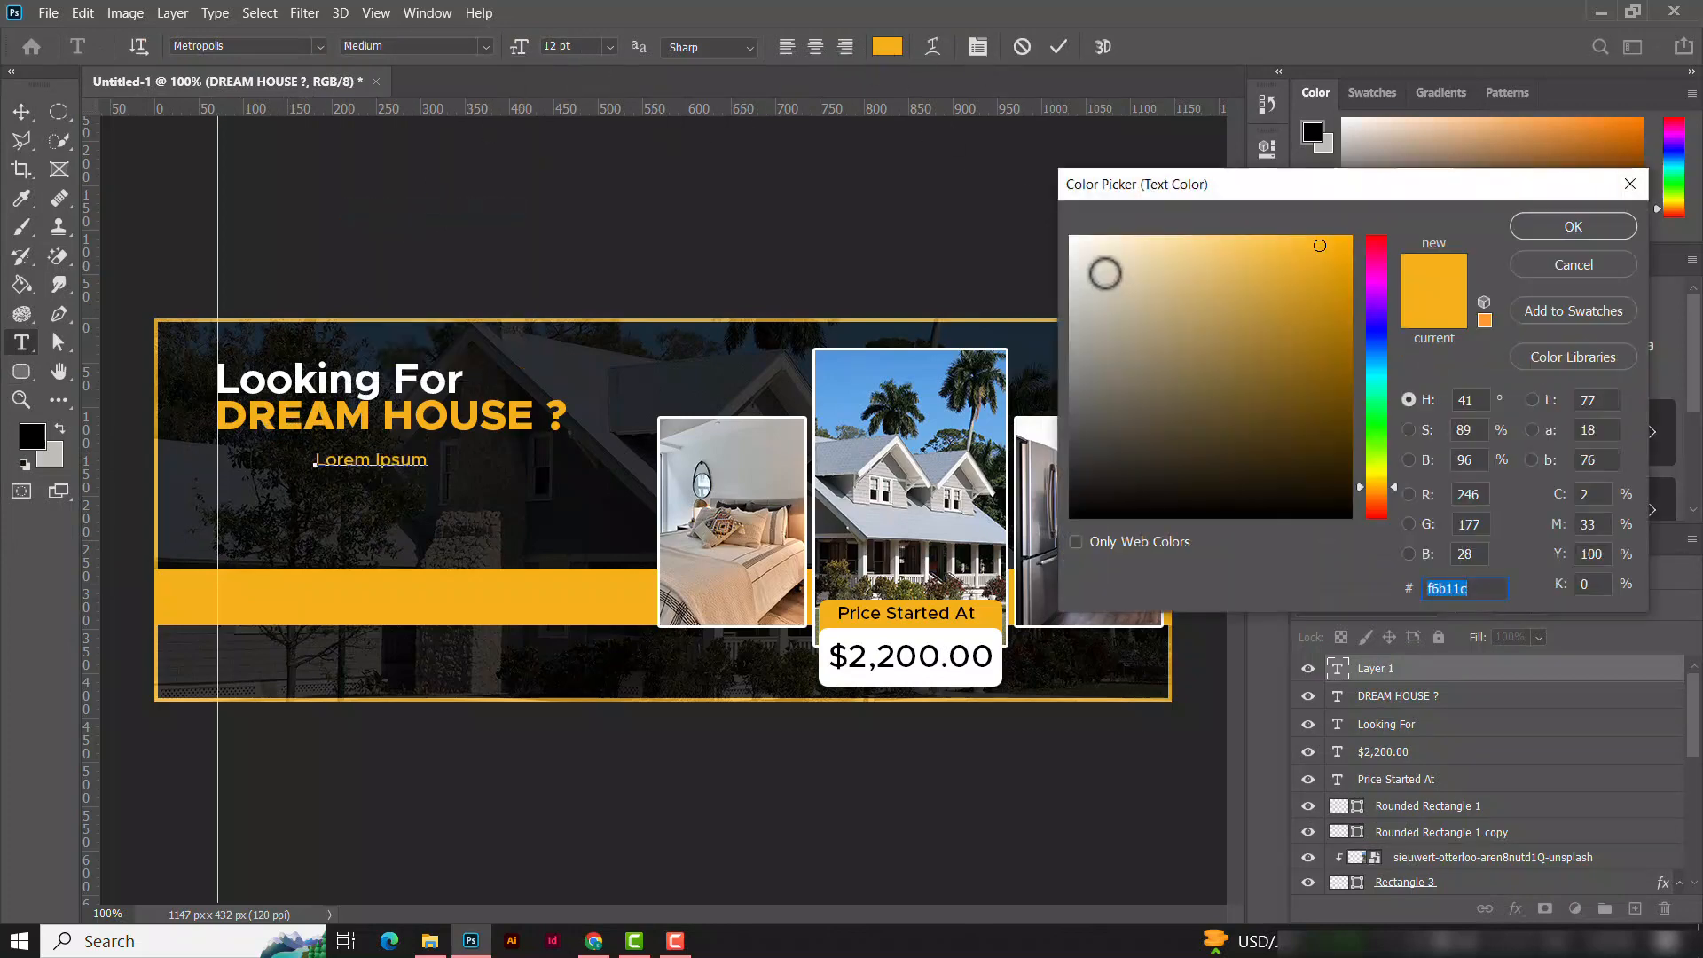
pyautogui.write('ffffff')
pyautogui.click(1574, 226)
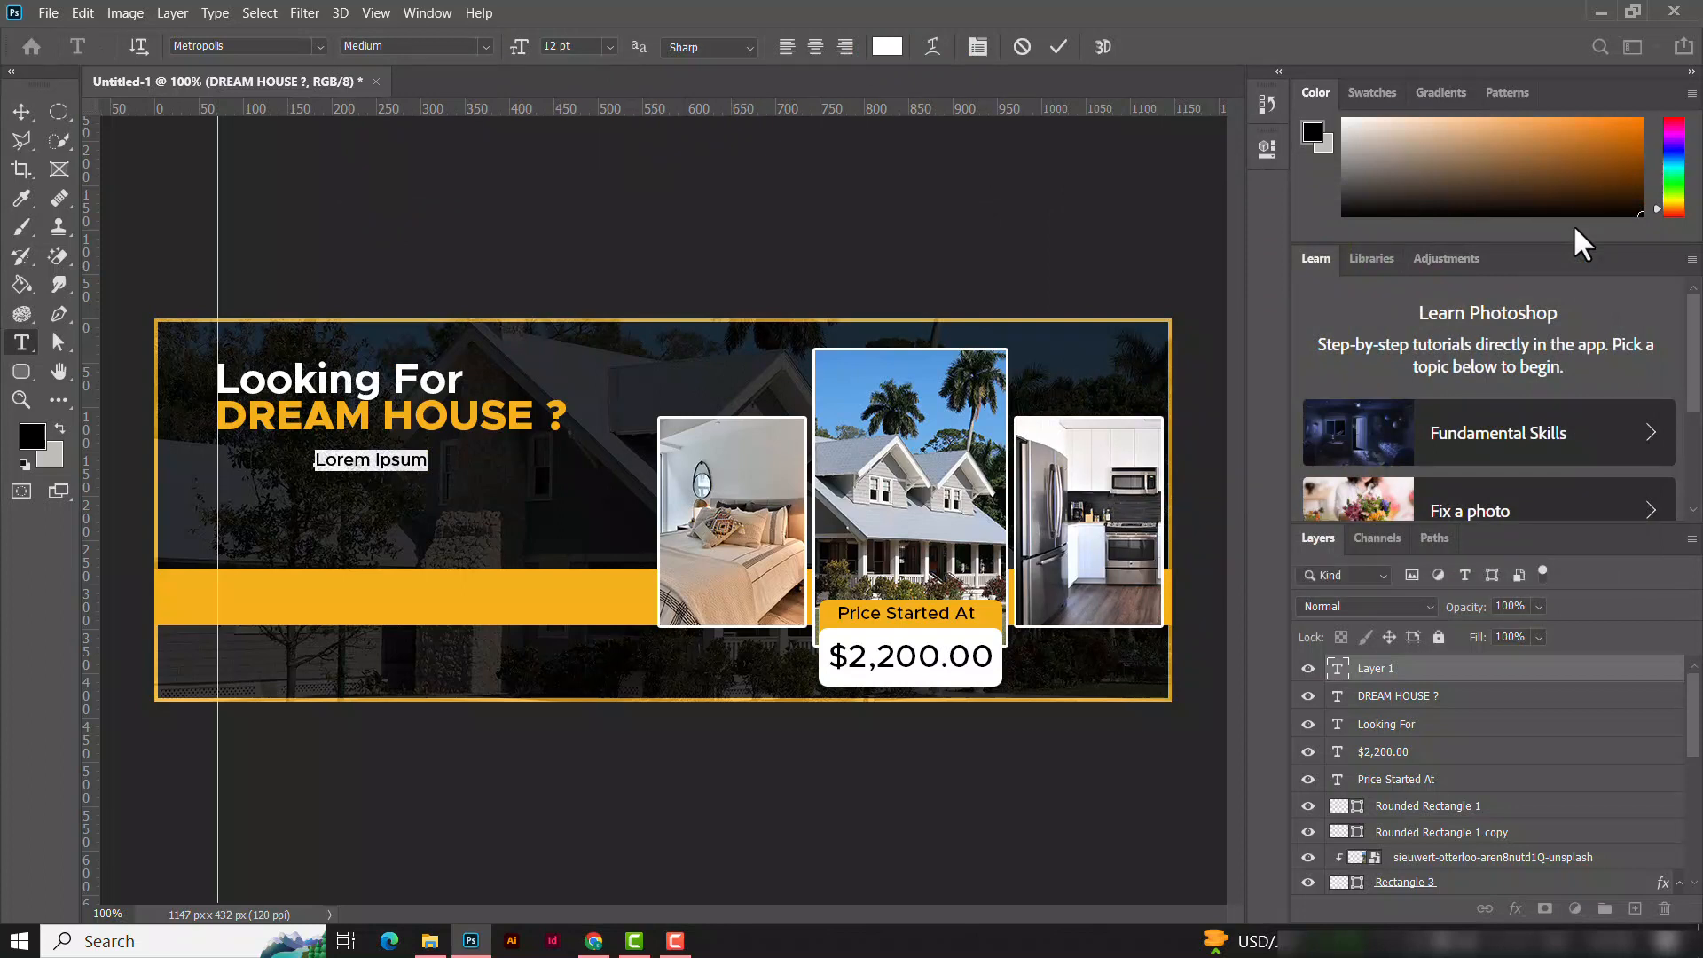
pyautogui.press('BackSpace')
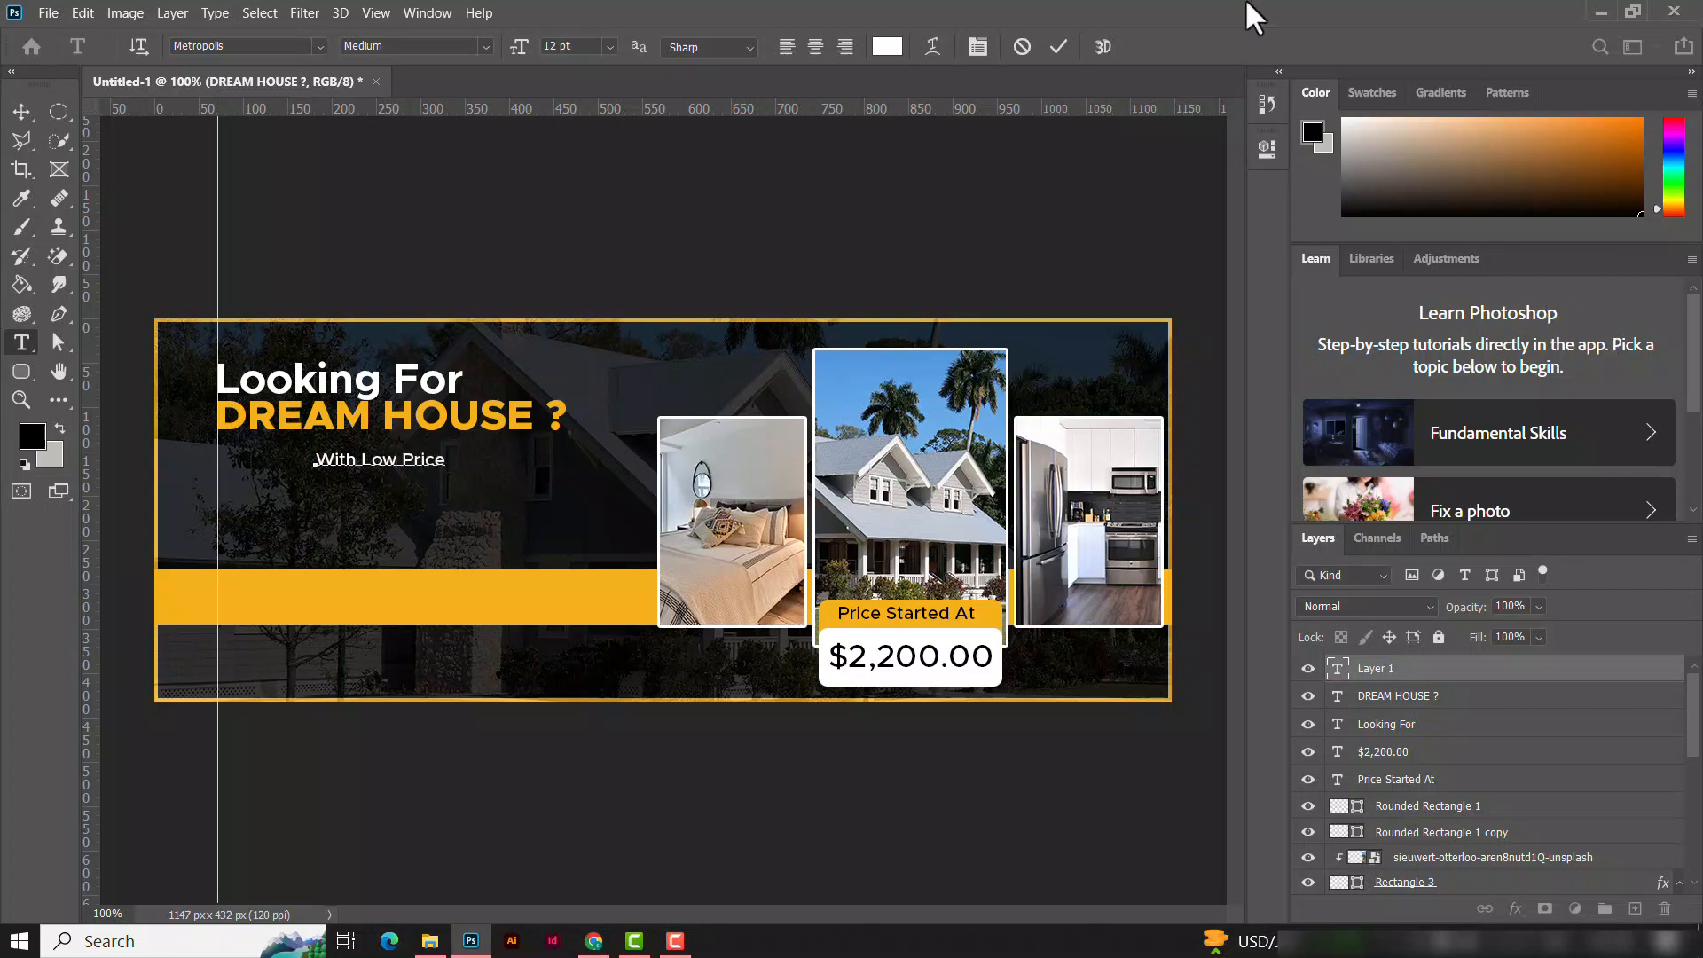
pyautogui.click(1059, 42)
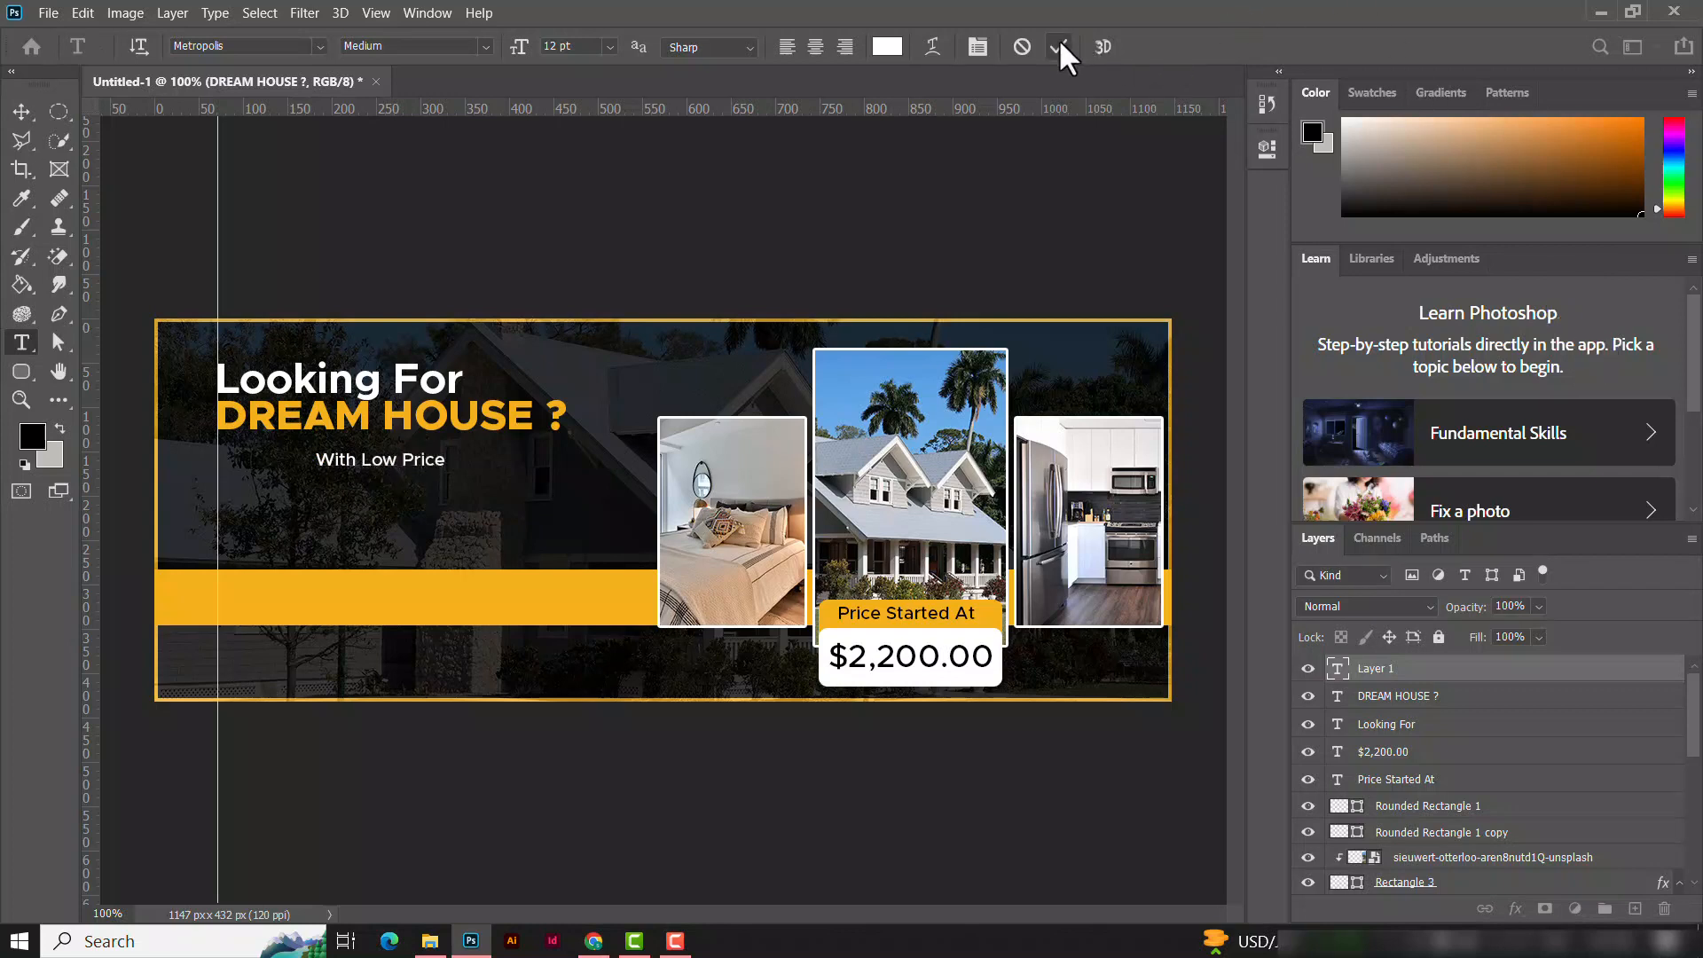
# Step: Enlarge the "With Low Price" text to about 149%
pyautogui.click(20, 108)
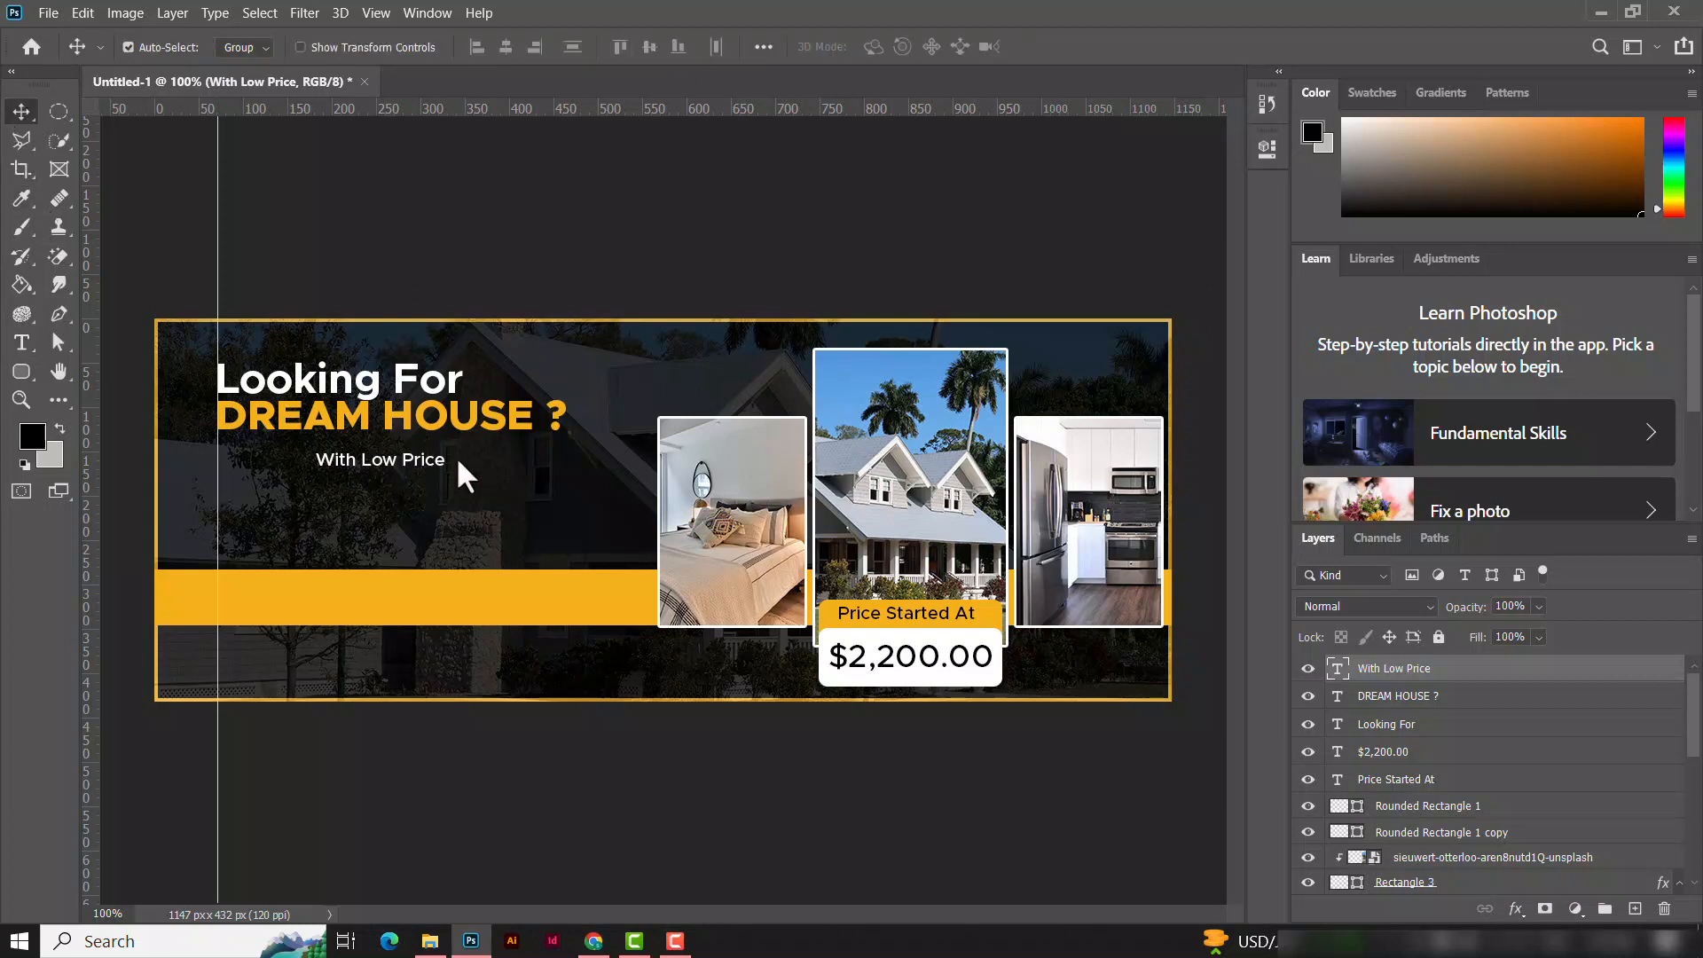
pyautogui.hotkey('ctrl', 't')
pyautogui.moveTo(453, 440); pyautogui.dragTo(509, 441)
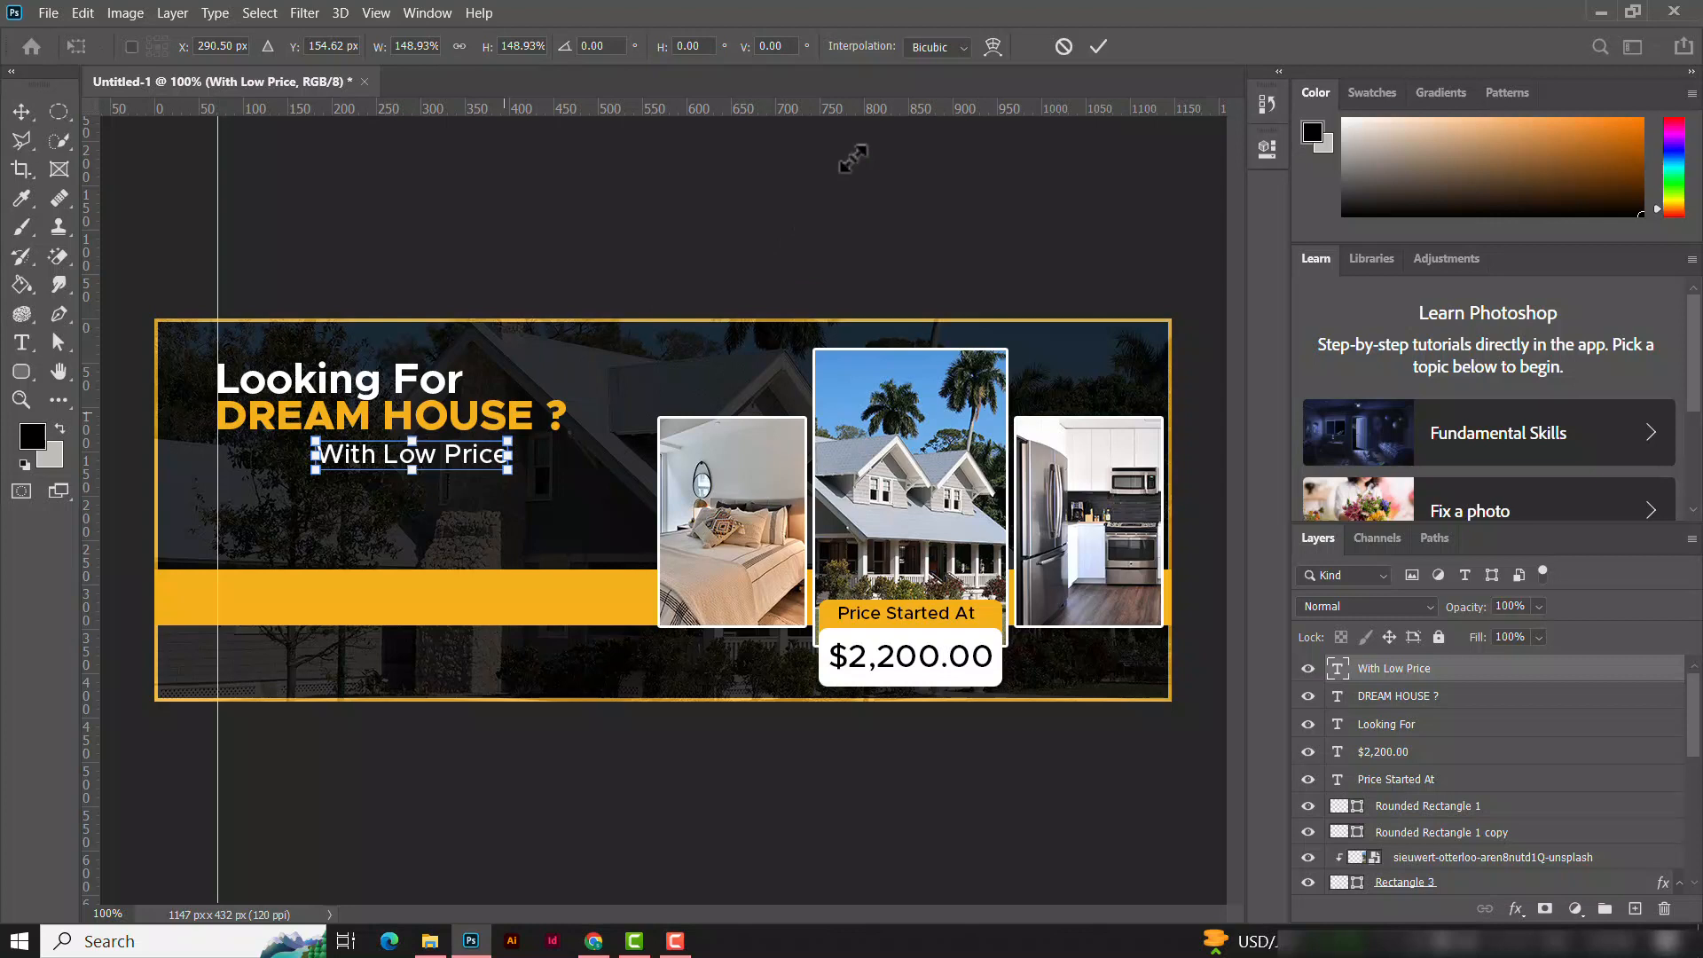
pyautogui.click(1098, 46)
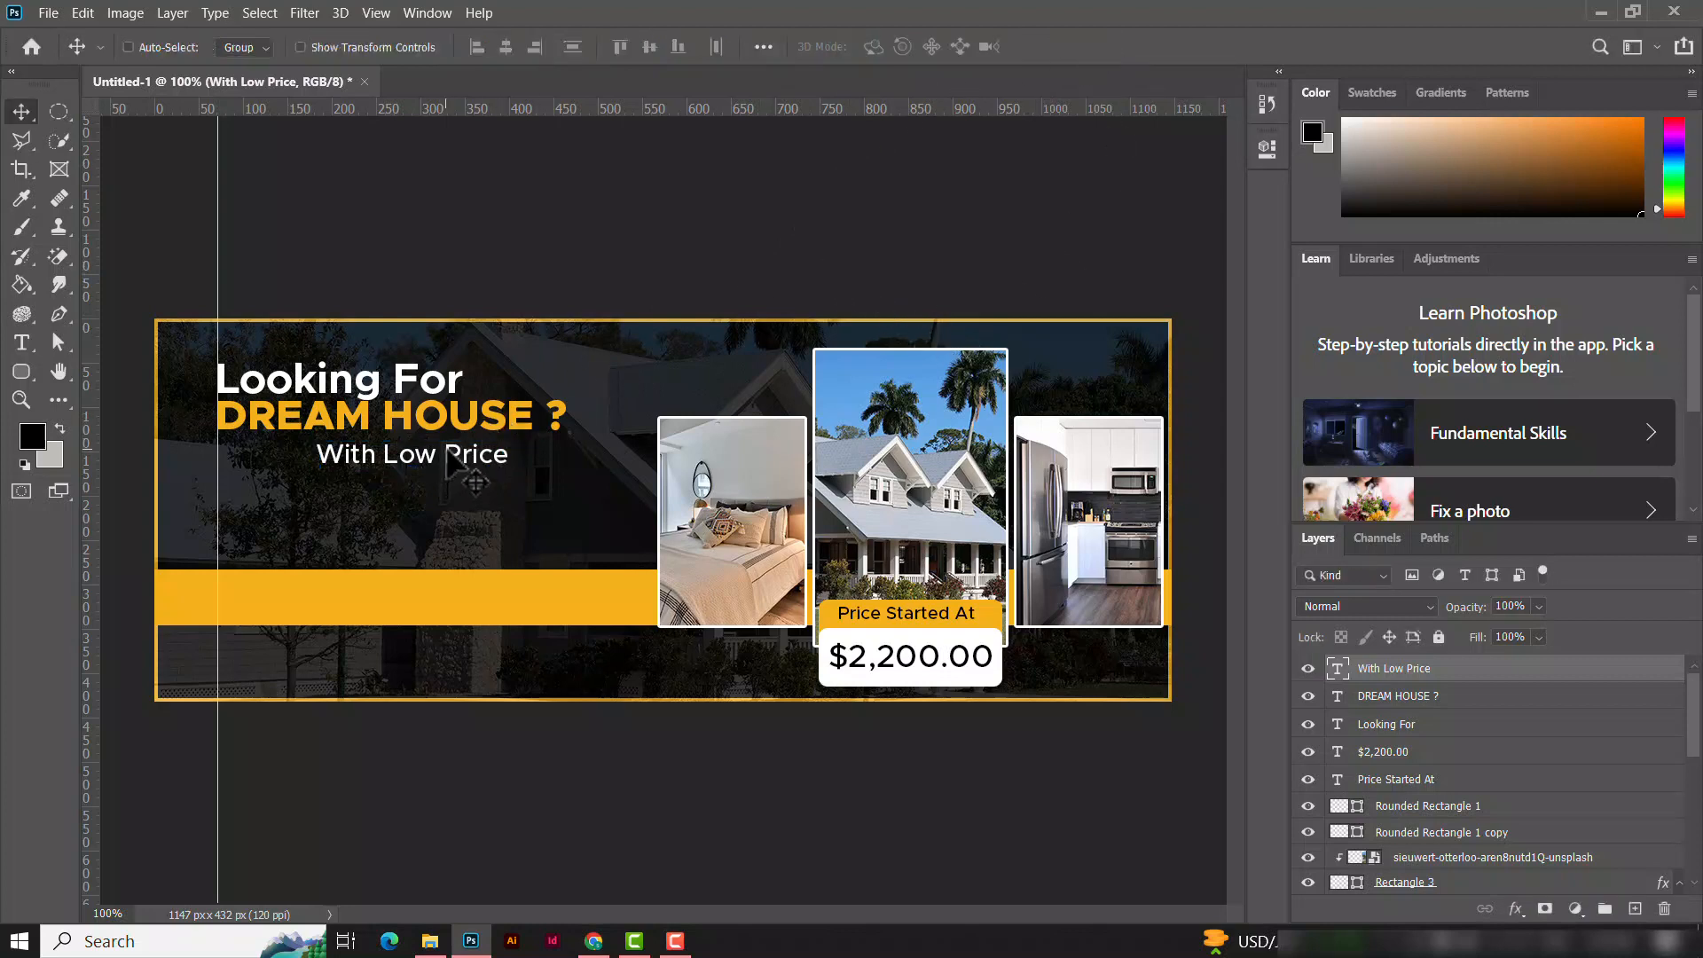
# Step: Move "With Low Price" left and nudge it up close beneath "DREAM HOUSE ?", slightly indented from the guide
pyautogui.moveTo(443, 454); pyautogui.dragTo(374, 456)
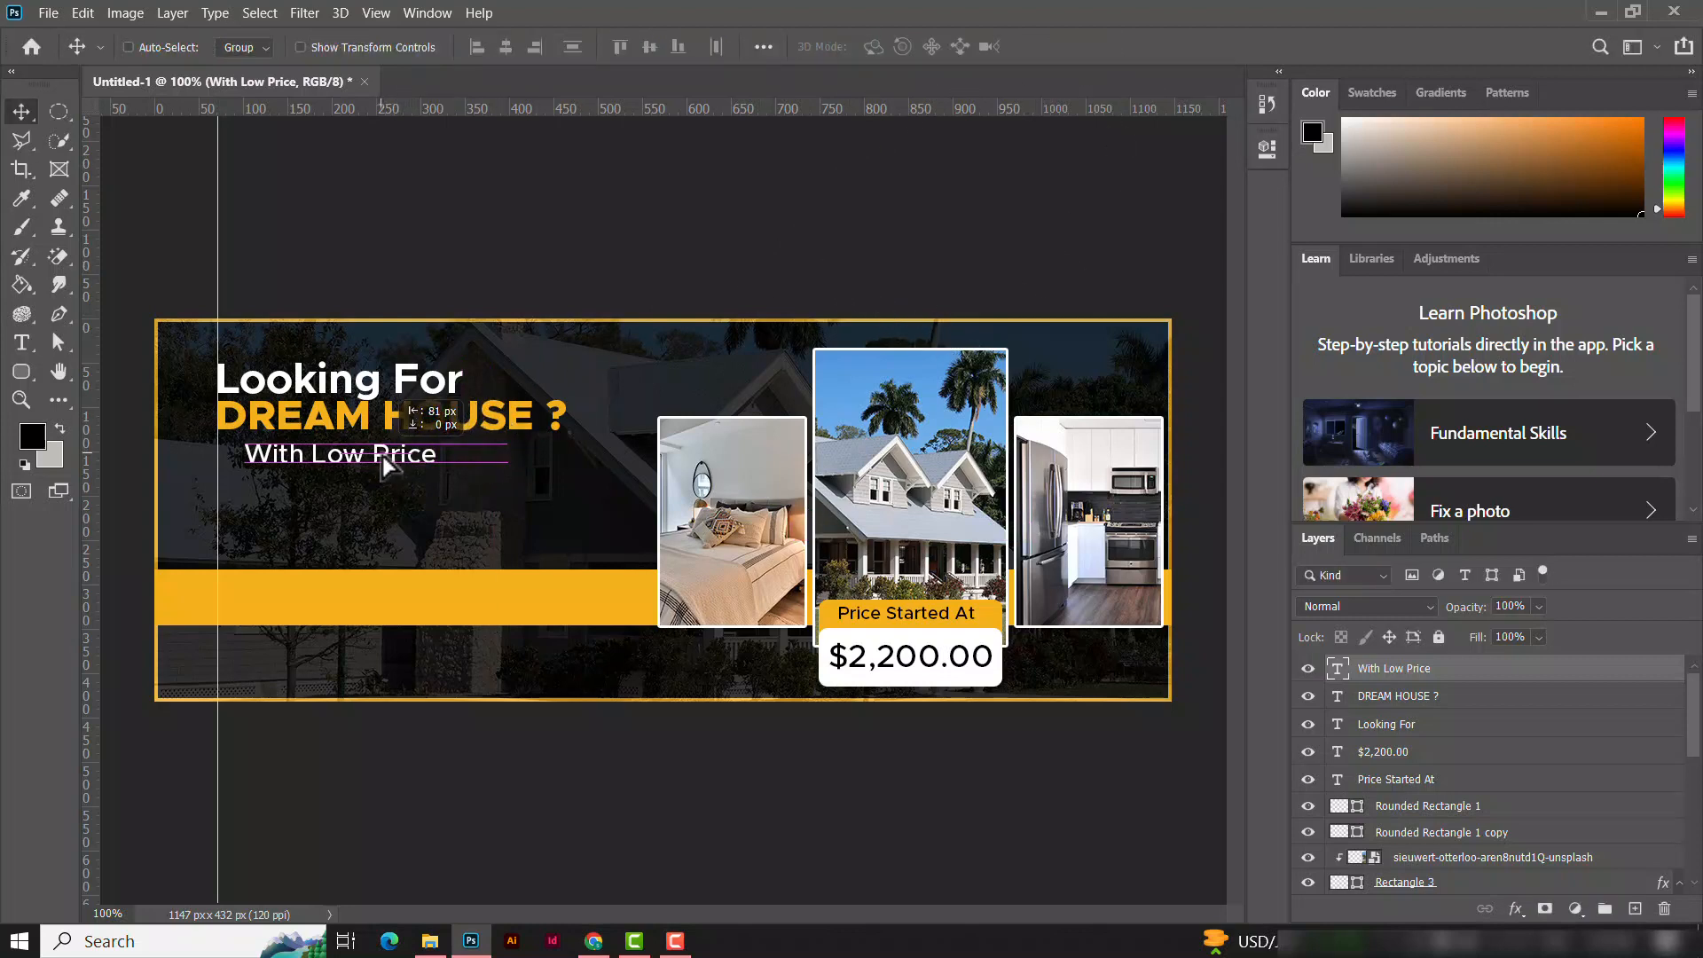
pyautogui.press('Up')
pyautogui.press('Up')
pyautogui.press('Up')
pyautogui.press('Up')
pyautogui.press('Up')
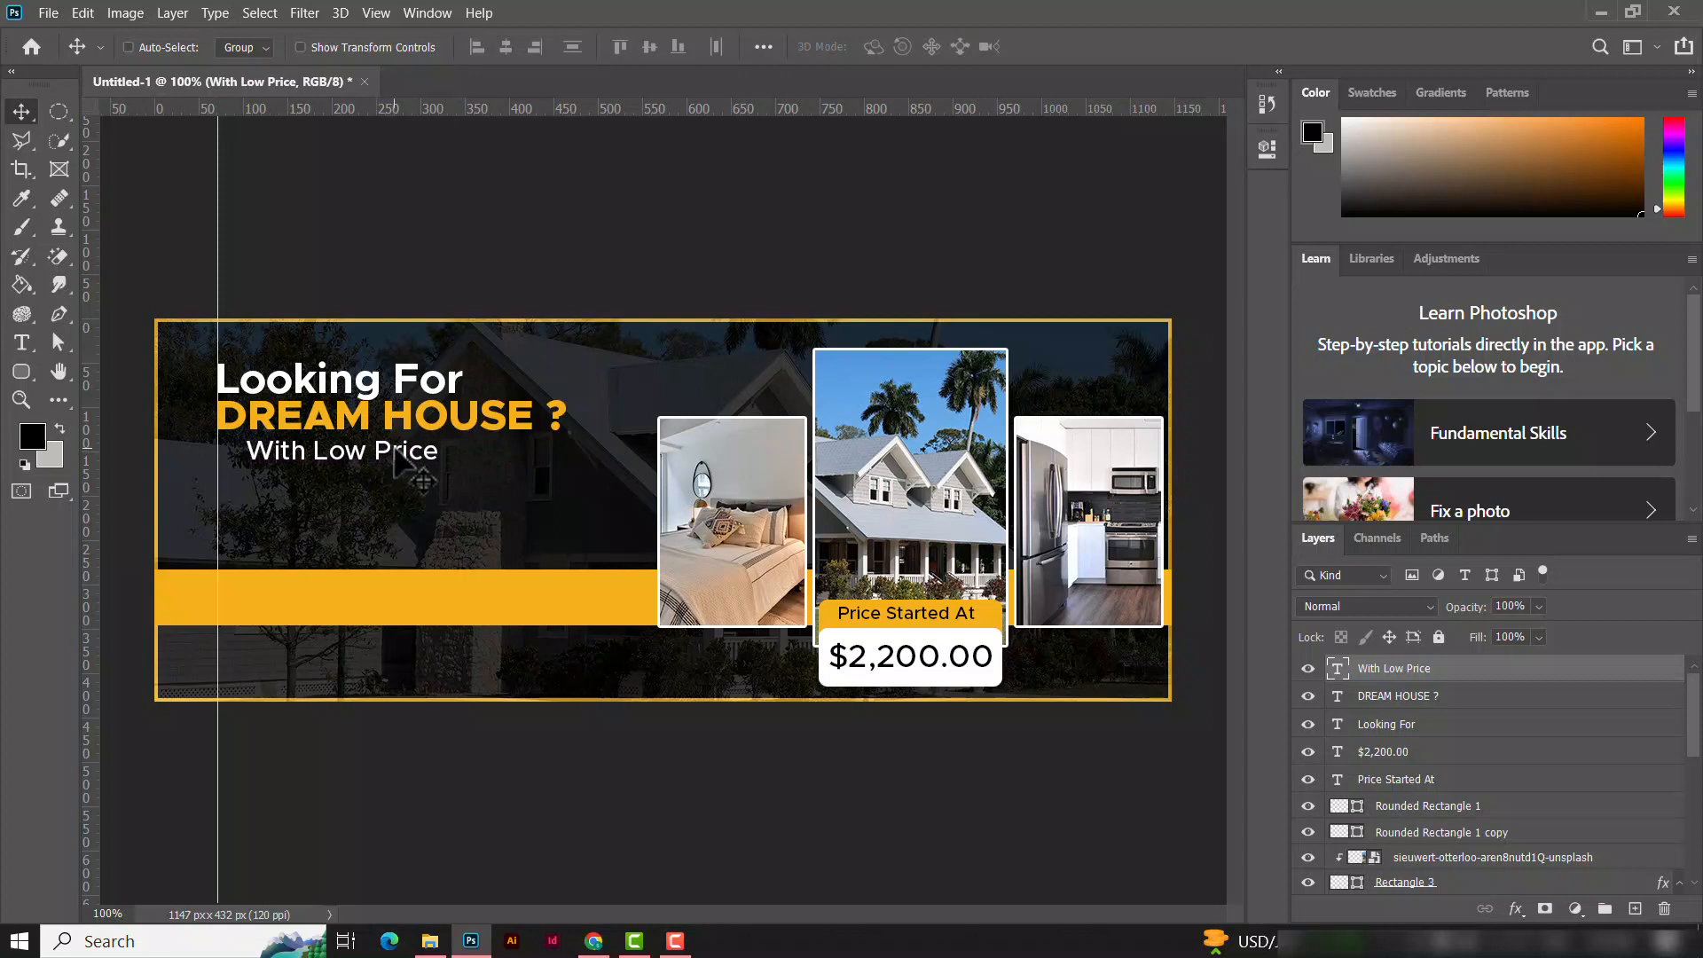
pyautogui.press('Right')
pyautogui.press('Right')
pyautogui.press('Right')
pyautogui.press('Right')
pyautogui.press('Right')
pyautogui.press('Up')
pyautogui.press('Up')
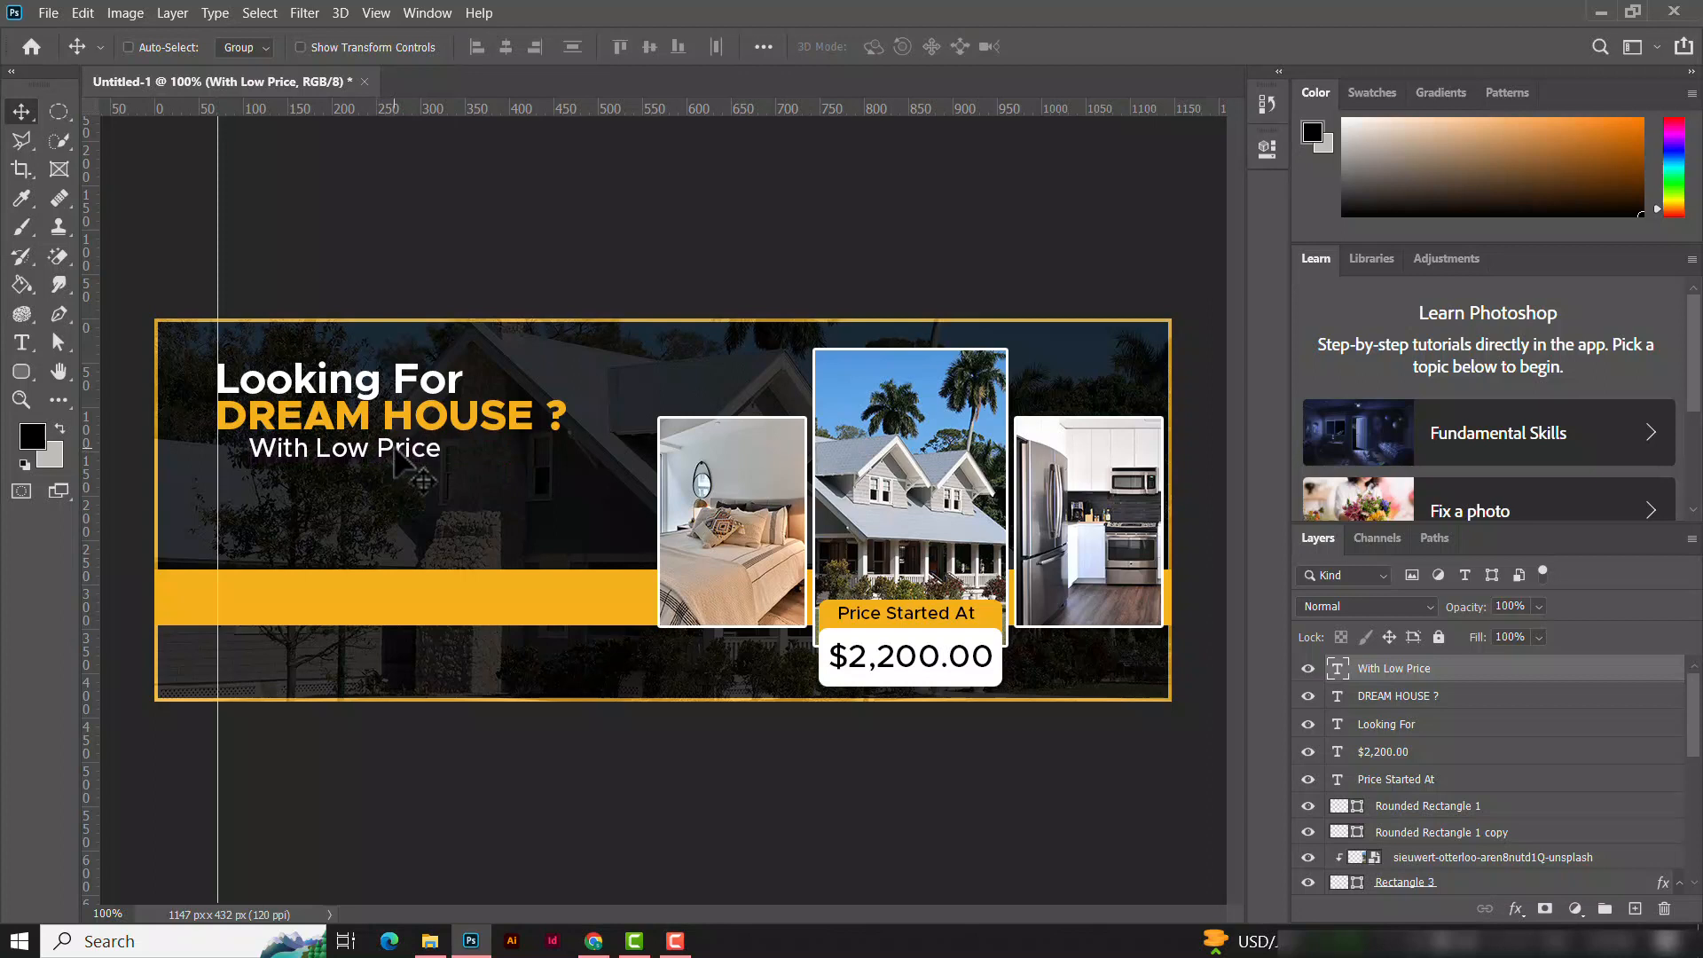
# Step: Draw a black rounded rectangle of about 178 × 44 px with a 10 px radius on the yellow-orange band left of the photos
pyautogui.click(21, 371)
pyautogui.moveTo(378, 581); pyautogui.dragTo(536, 620)
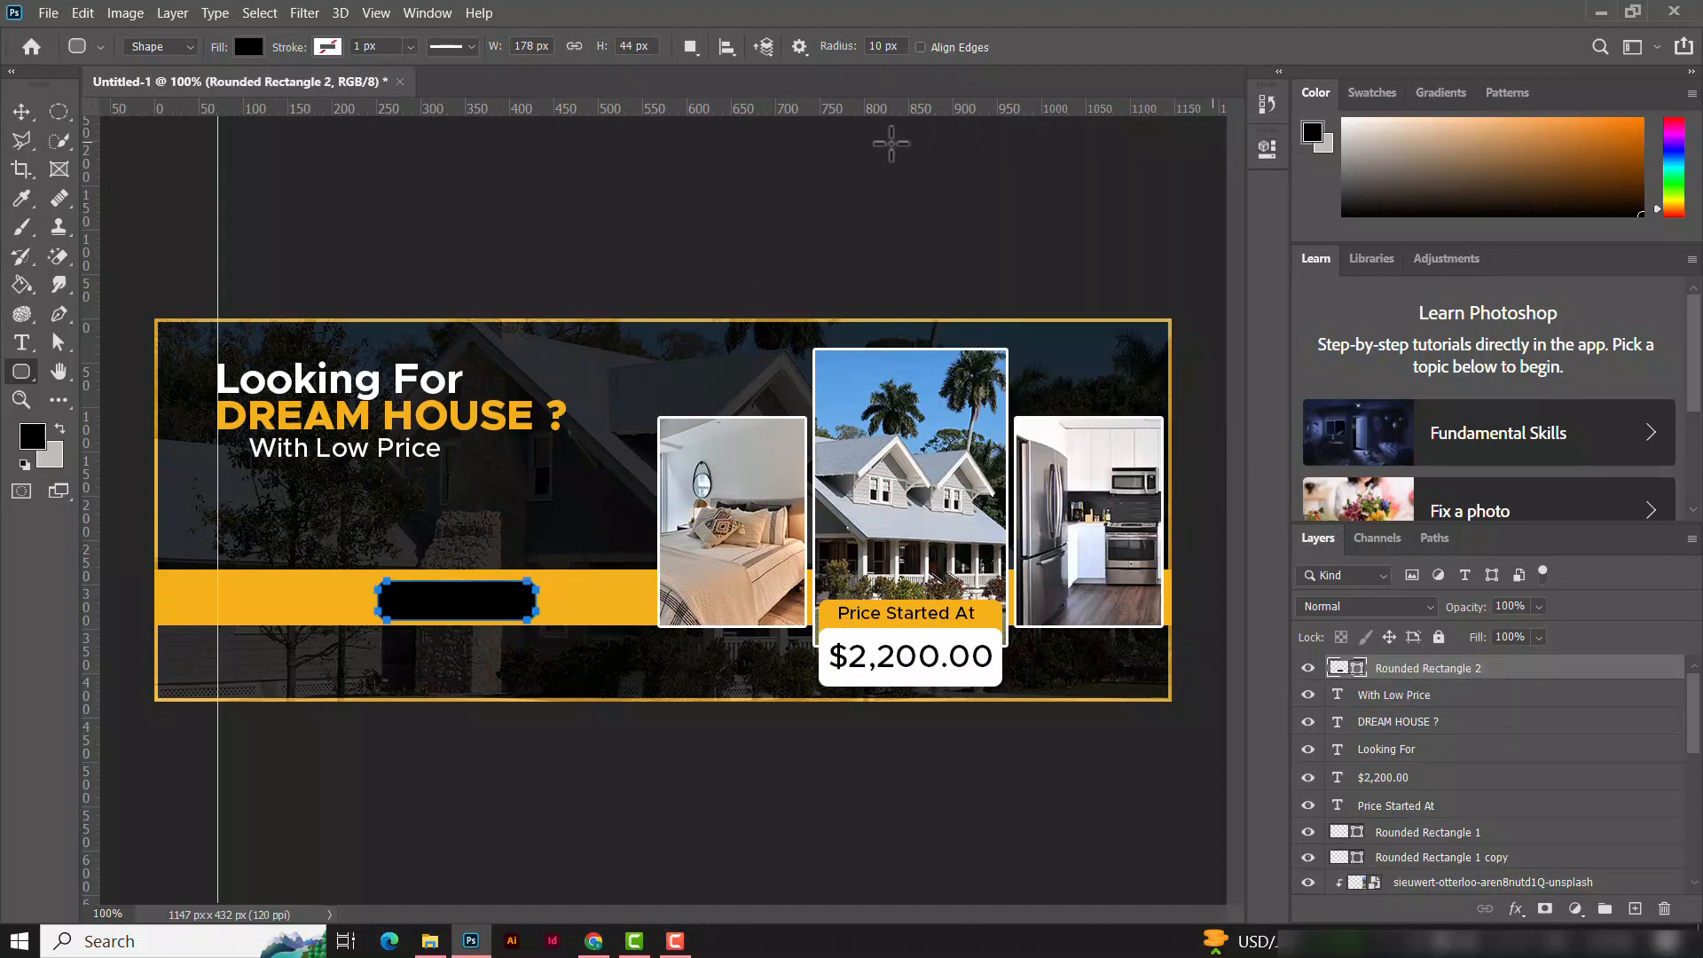
pyautogui.click(9, 110)
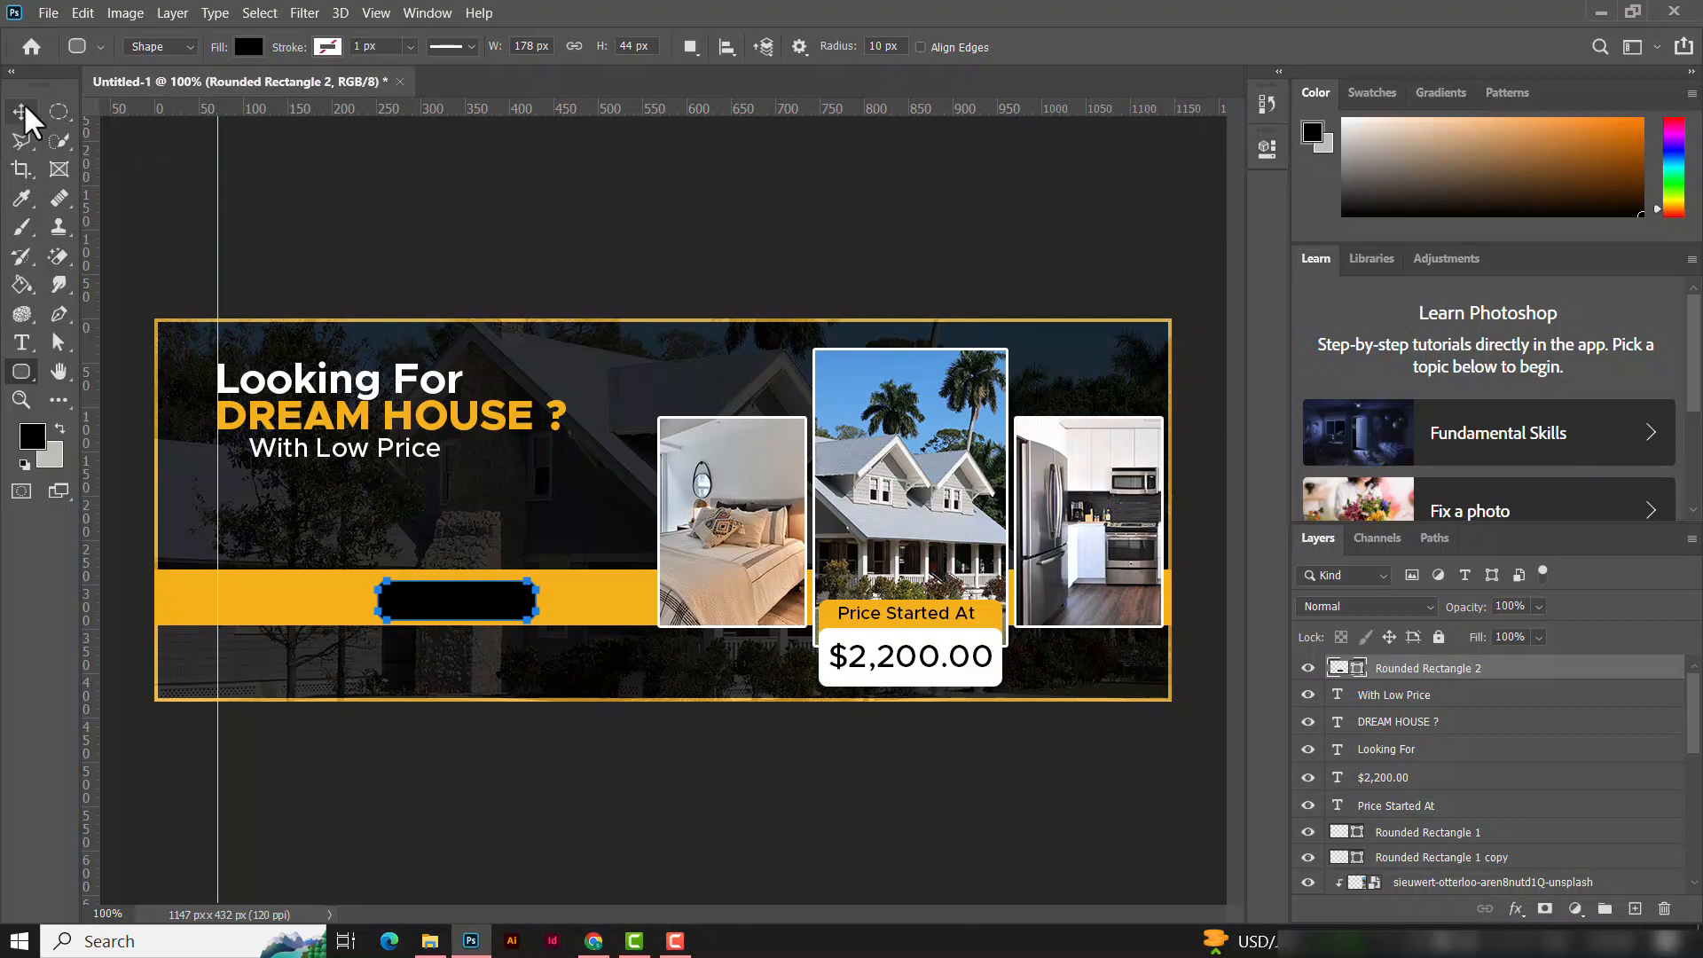
# Step: Align the black rounded rectangle to the horizontal and vertical centre of the yellow-orange band, clearing the band selection once aligned
pyautogui.rightClick(331, 597)
pyautogui.click(358, 608)
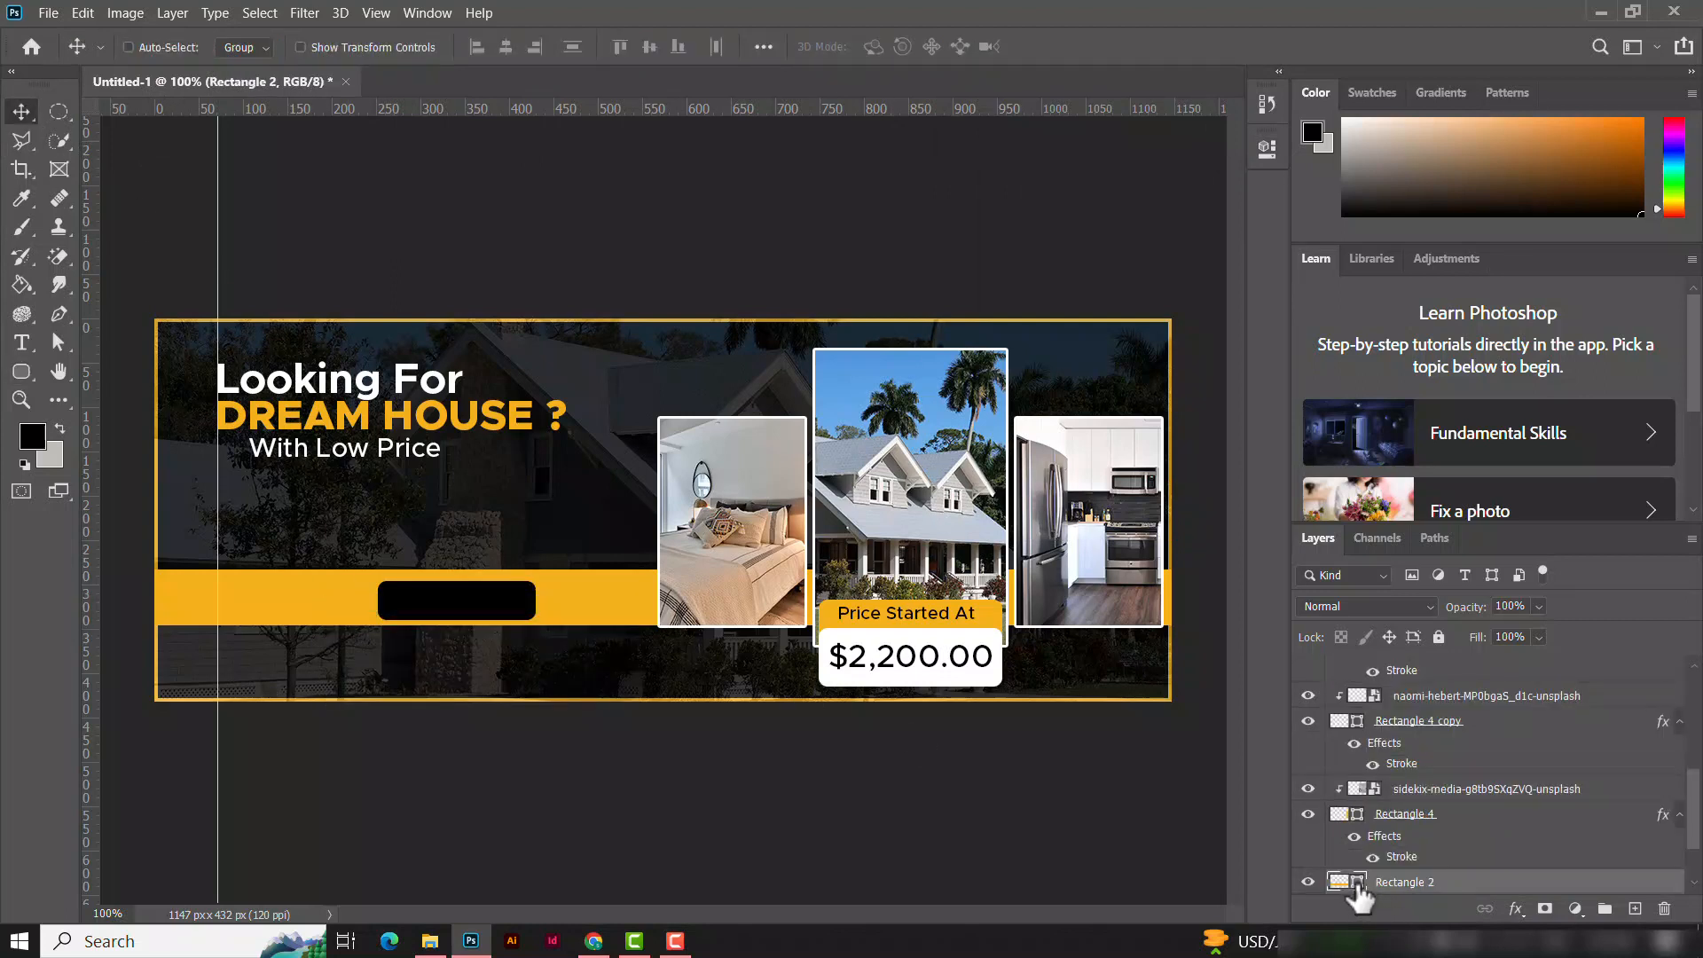
pyautogui.keyDown('ctrl'); pyautogui.click(1357, 884); pyautogui.keyUp('ctrl')
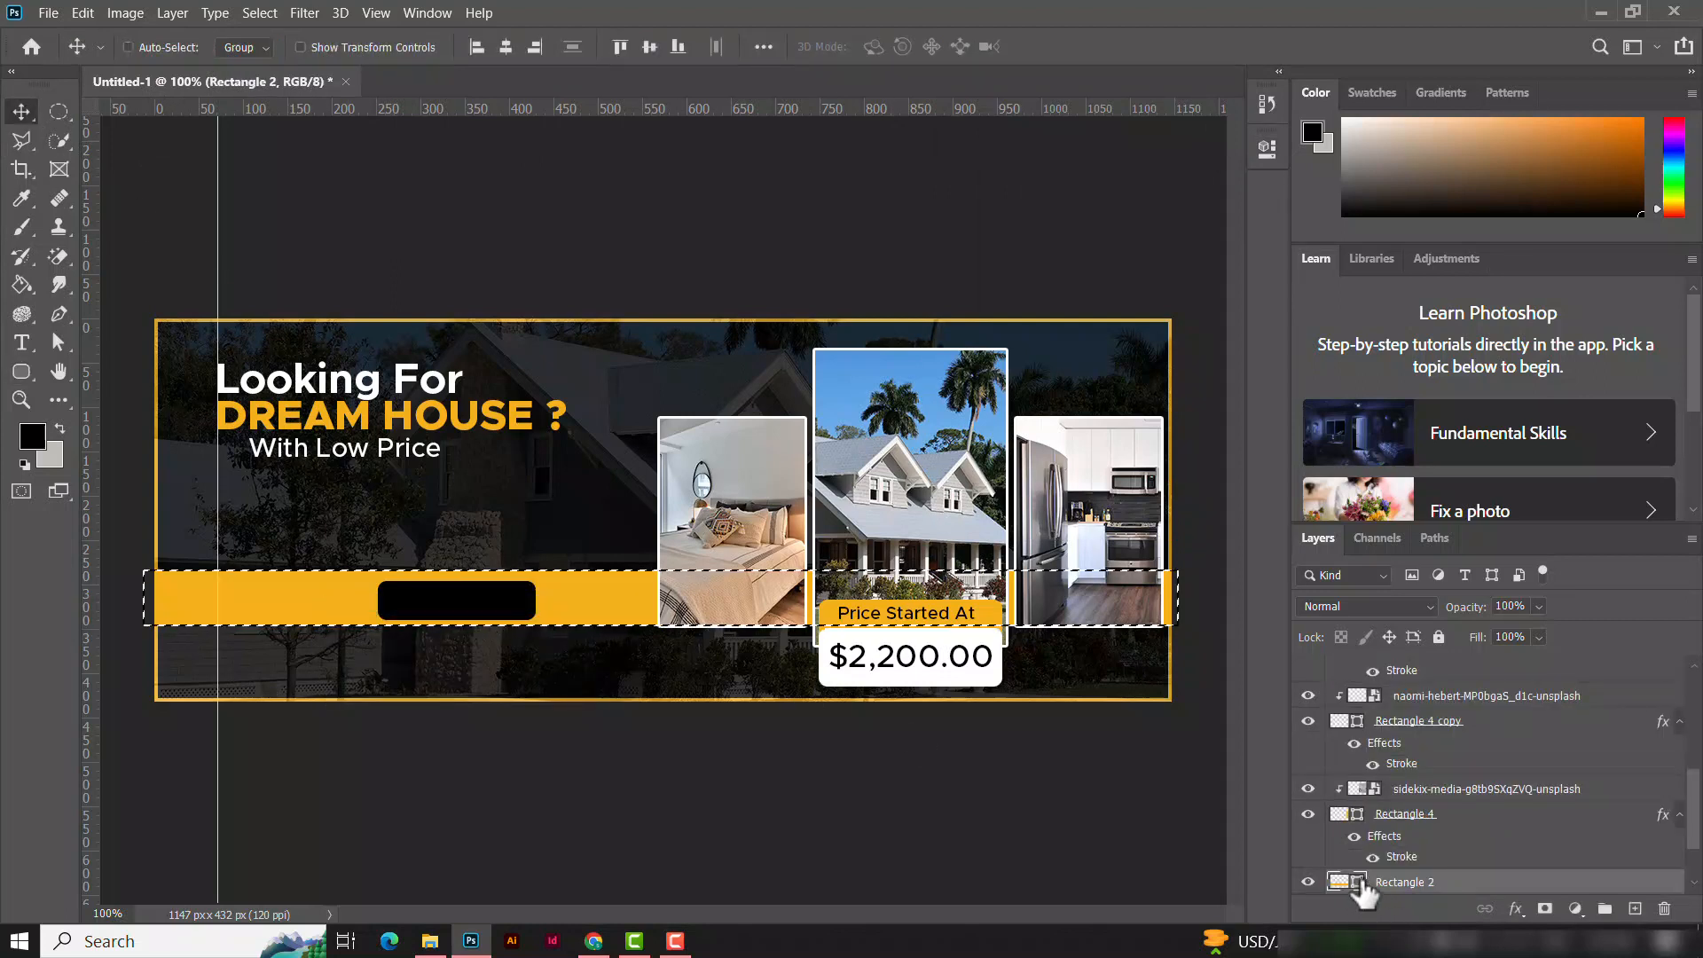
pyautogui.rightClick(506, 597)
pyautogui.click(533, 604)
pyautogui.click(505, 47)
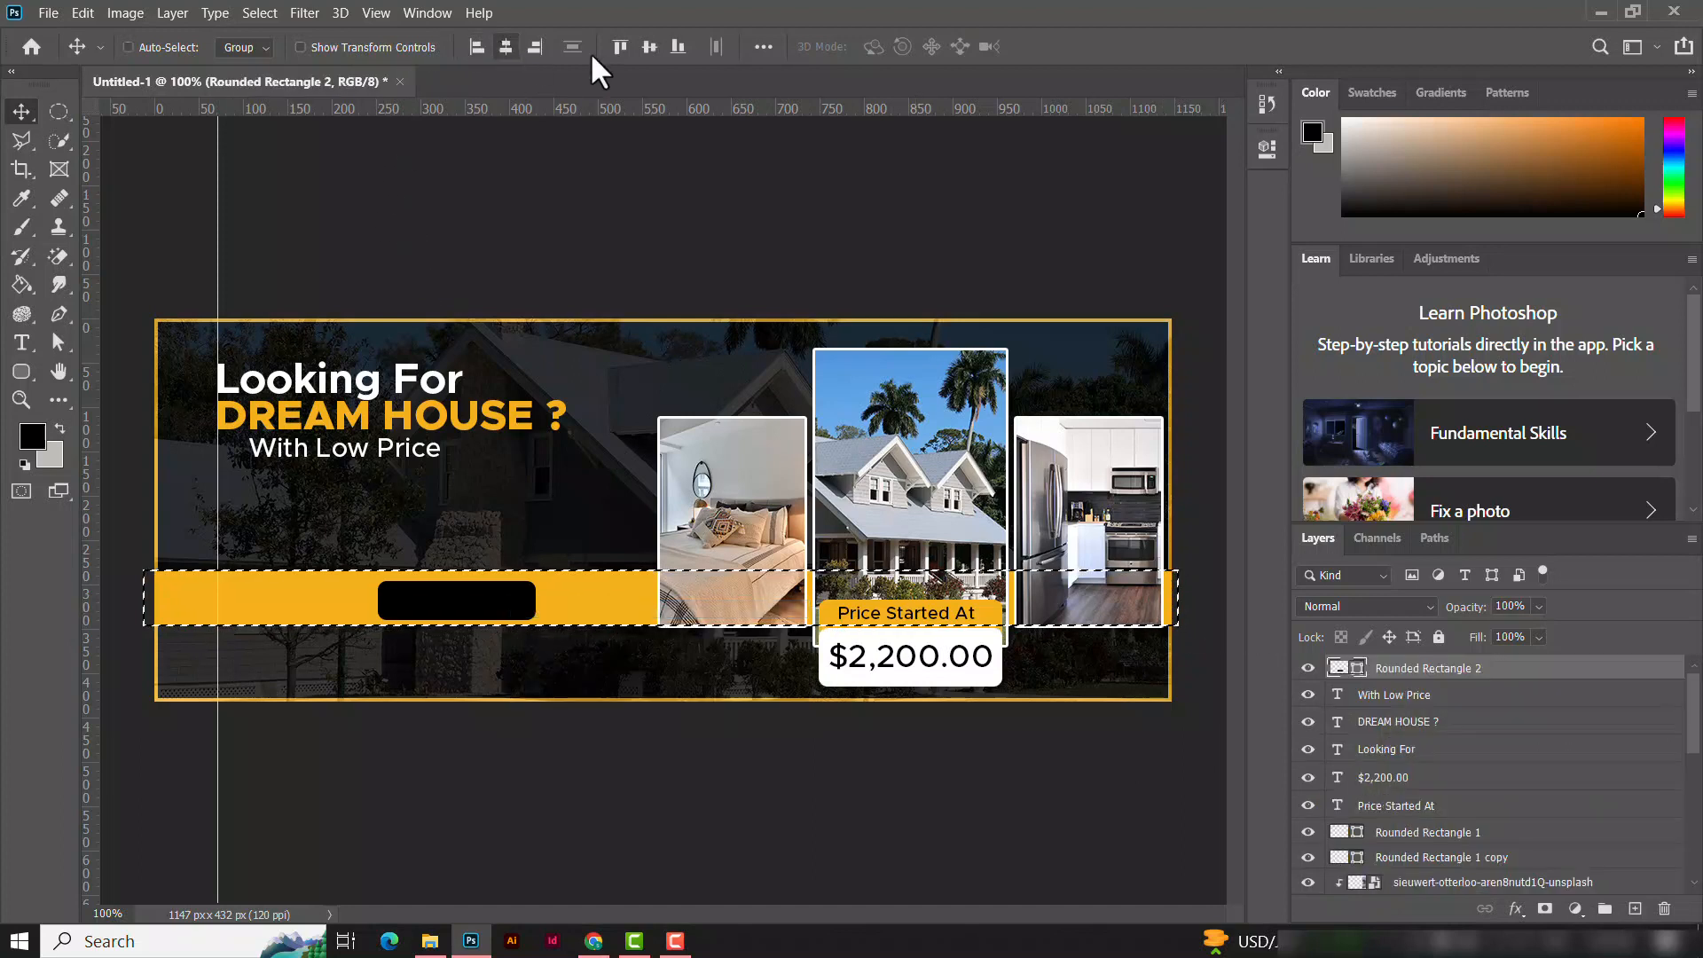
pyautogui.click(645, 49)
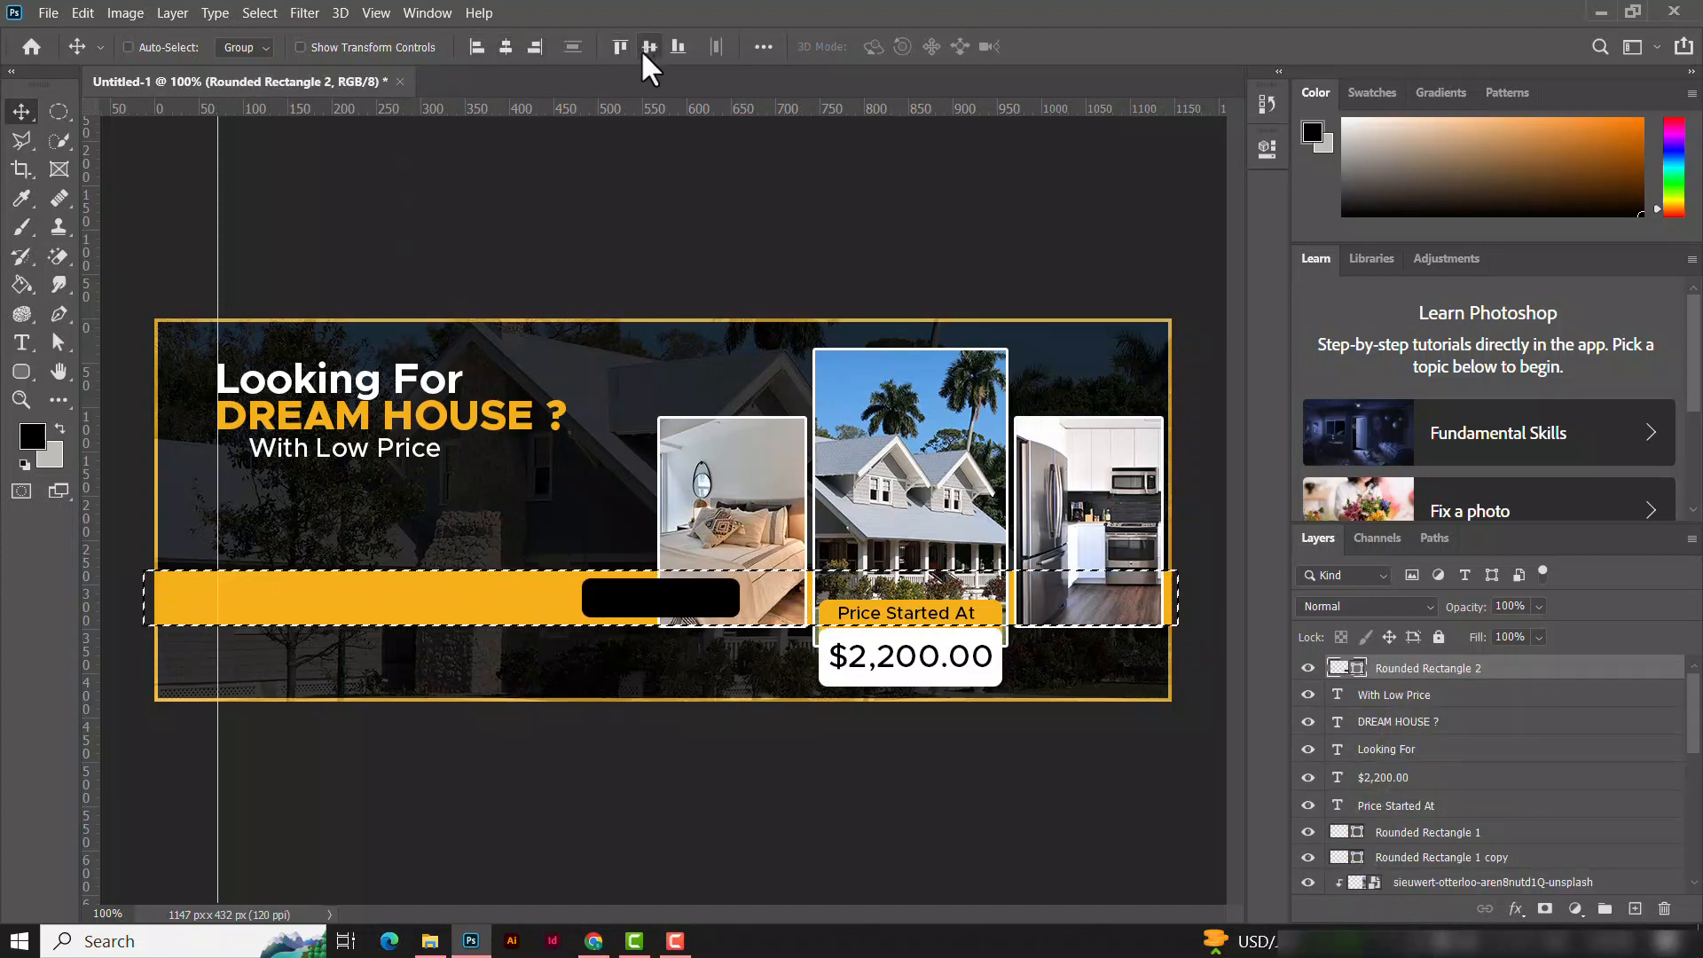
pyautogui.hotkey('ctrl', 'd')
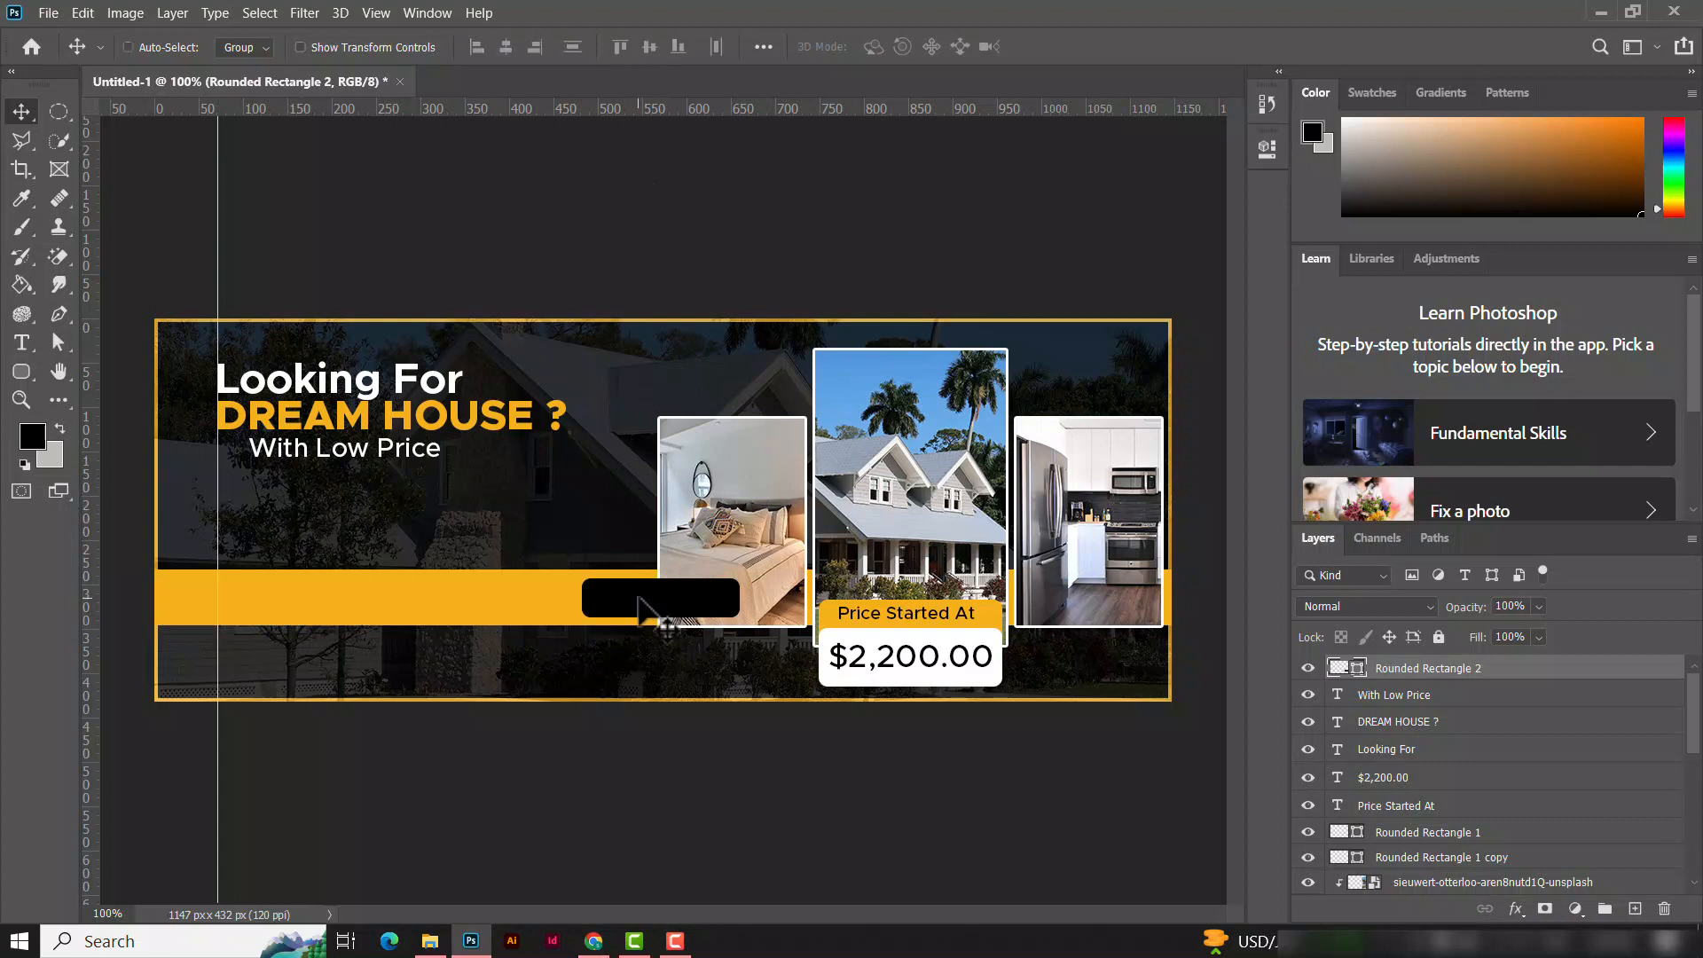
# Step: Move the black rounded rectangle left along the yellow-orange band until it sits clear of the bedroom photo, fine-tuning with small nudges
pyautogui.moveTo(638, 596); pyautogui.dragTo(505, 603)
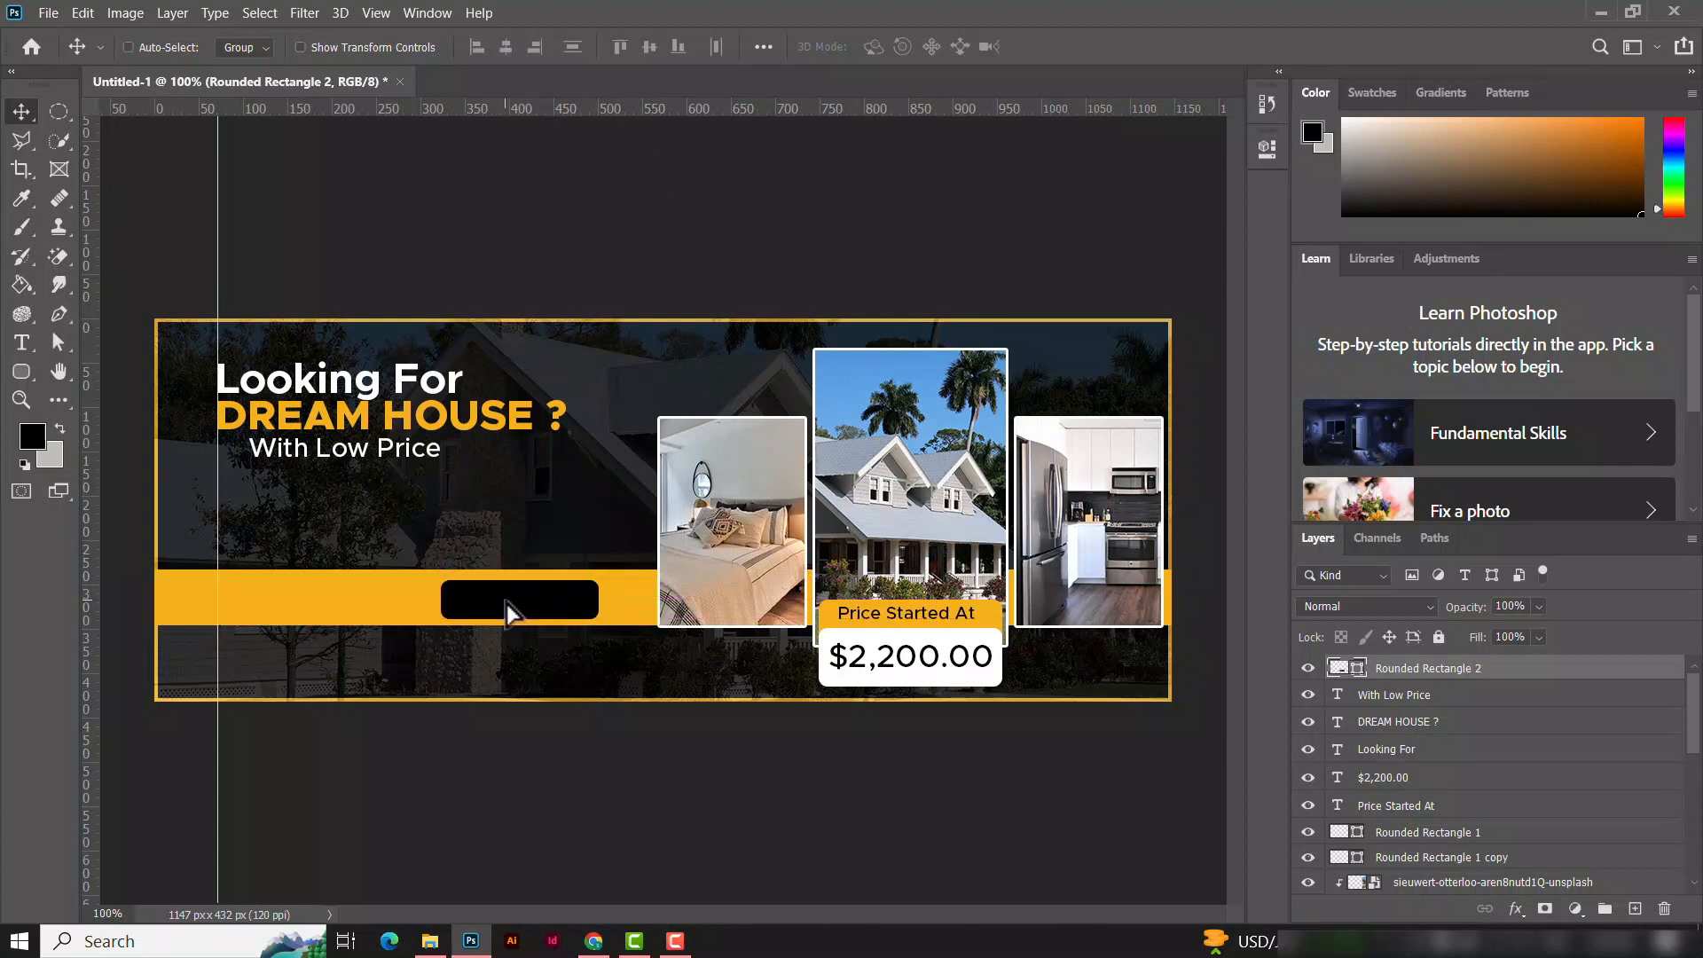
pyautogui.press('Left')
pyautogui.press('Left')
pyautogui.press('Left')
pyautogui.press('Left')
pyautogui.press('Left')
pyautogui.press('Left')
pyautogui.press('Left')
pyautogui.press('Left')
pyautogui.press('Left')
pyautogui.press('Left')
pyautogui.press('Left')
pyautogui.press('Left')
pyautogui.press('Left')
pyautogui.press('Left')
pyautogui.press('Left')
pyautogui.press('Left')
pyautogui.press('Left')
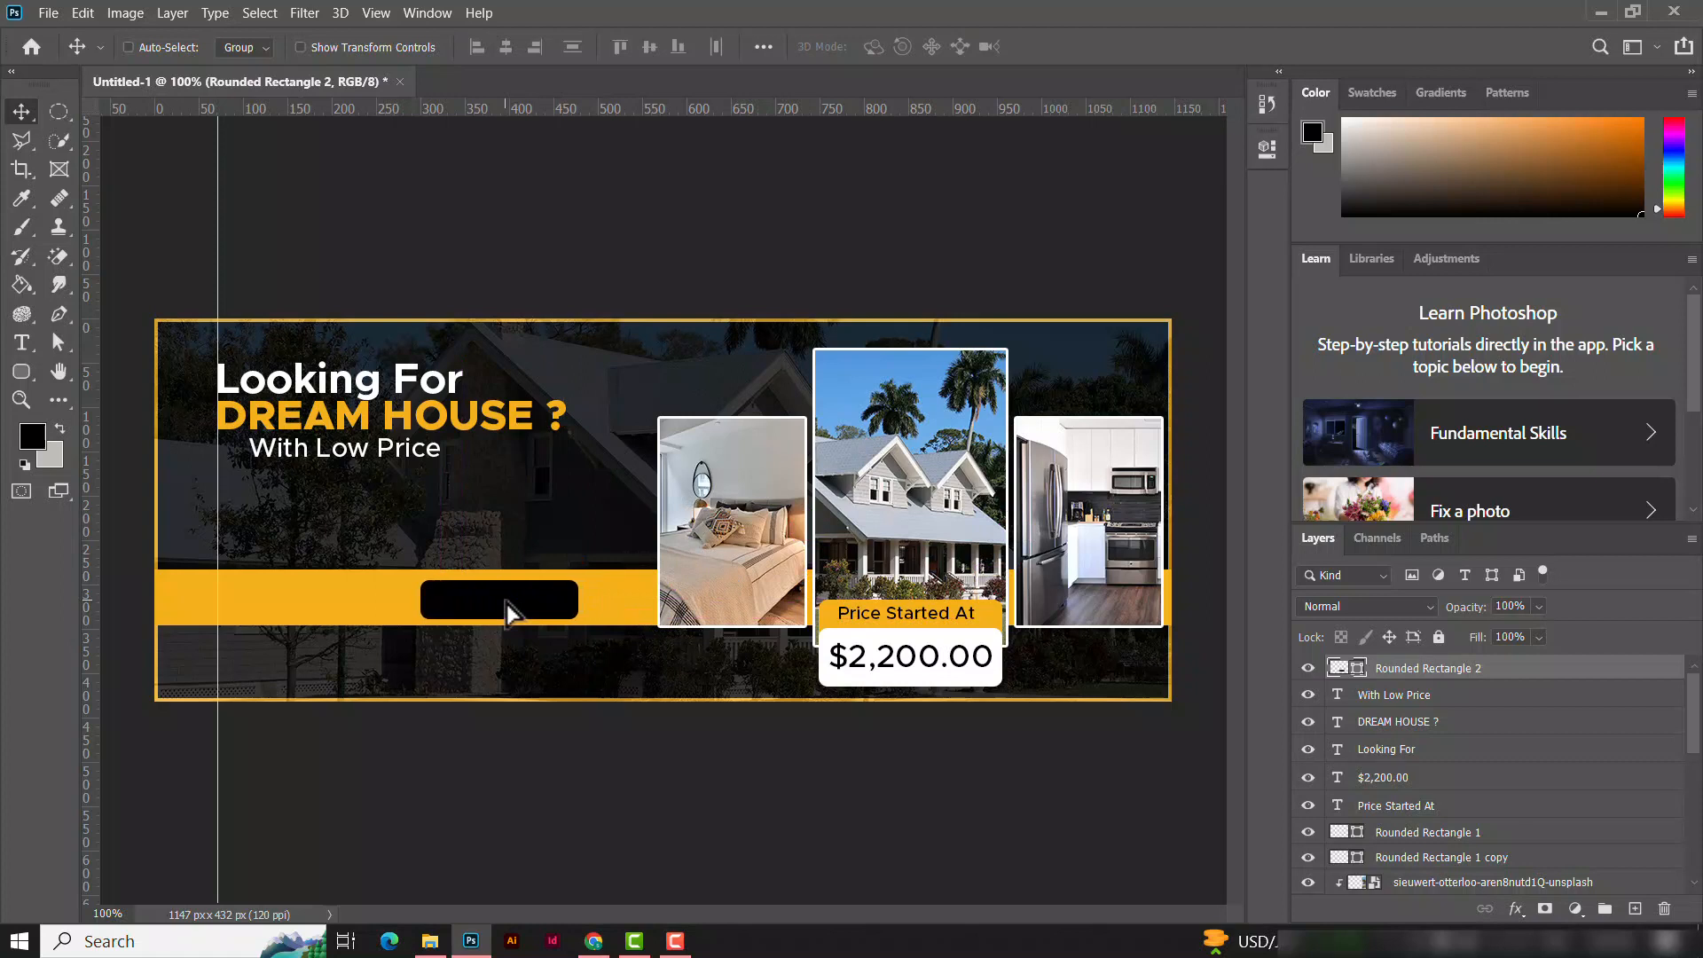
pyautogui.press('Left')
pyautogui.press('Left')
pyautogui.press('Left')
pyautogui.press('Left')
# Step: Add the text "Book Now" above the black rounded rectangle in 12 pt Metropolis Medium, using the yellow-orange sampled from the band
pyautogui.click(21, 343)
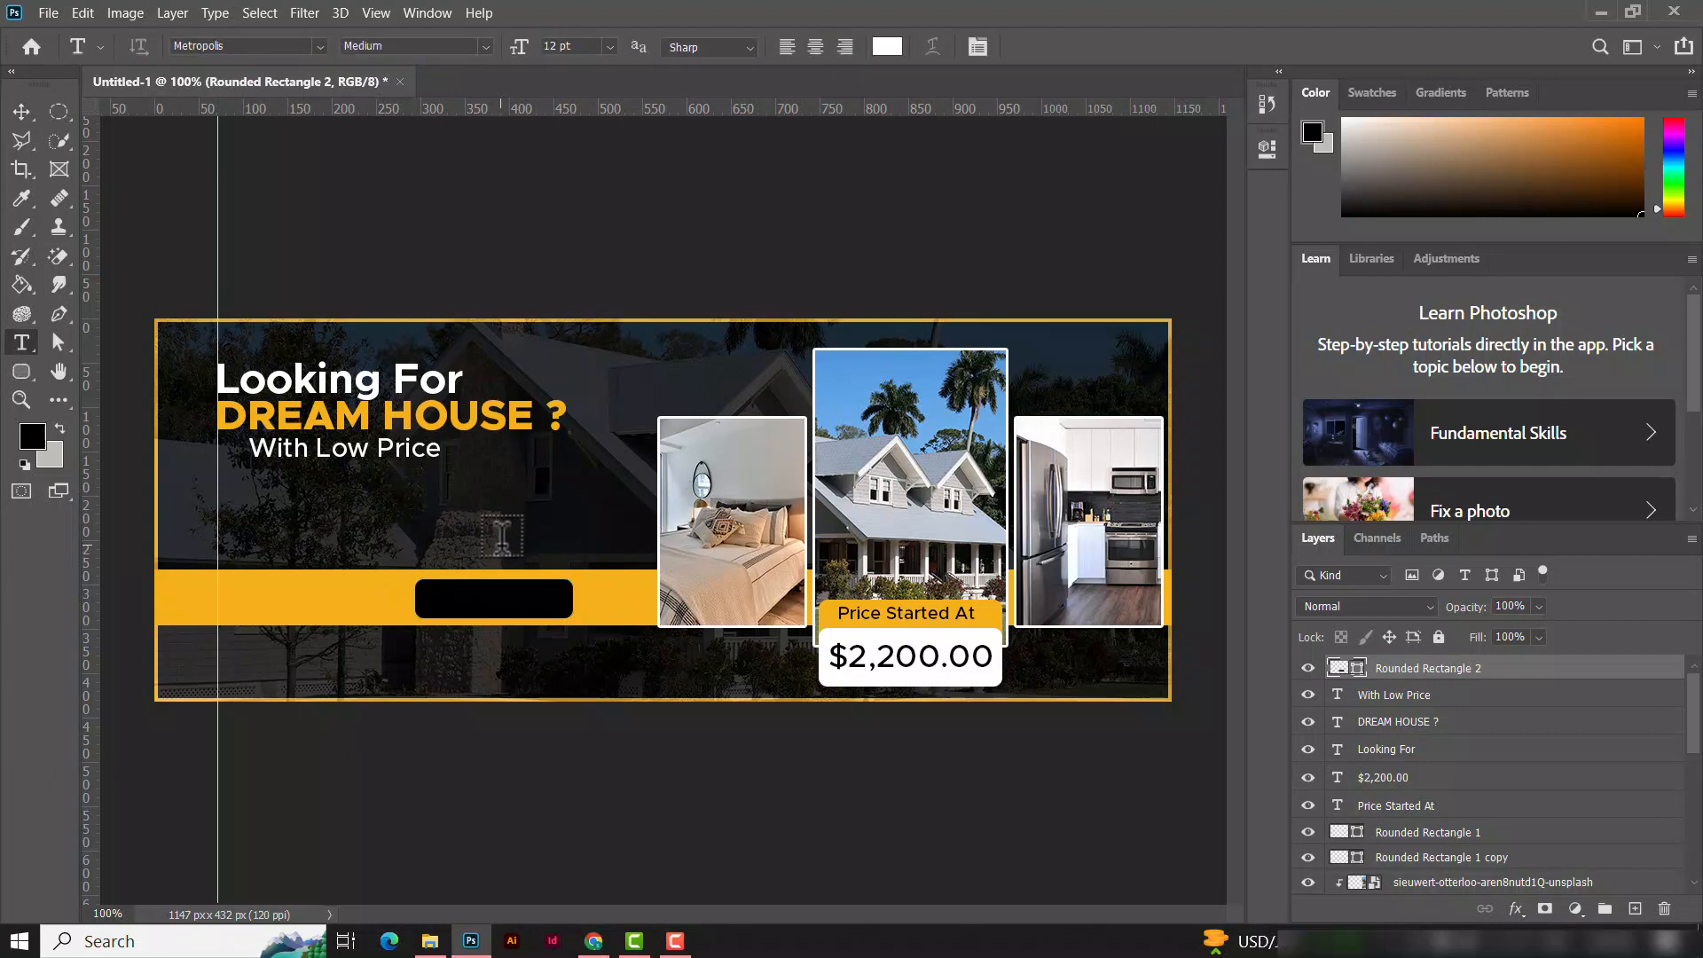
pyautogui.click(502, 537)
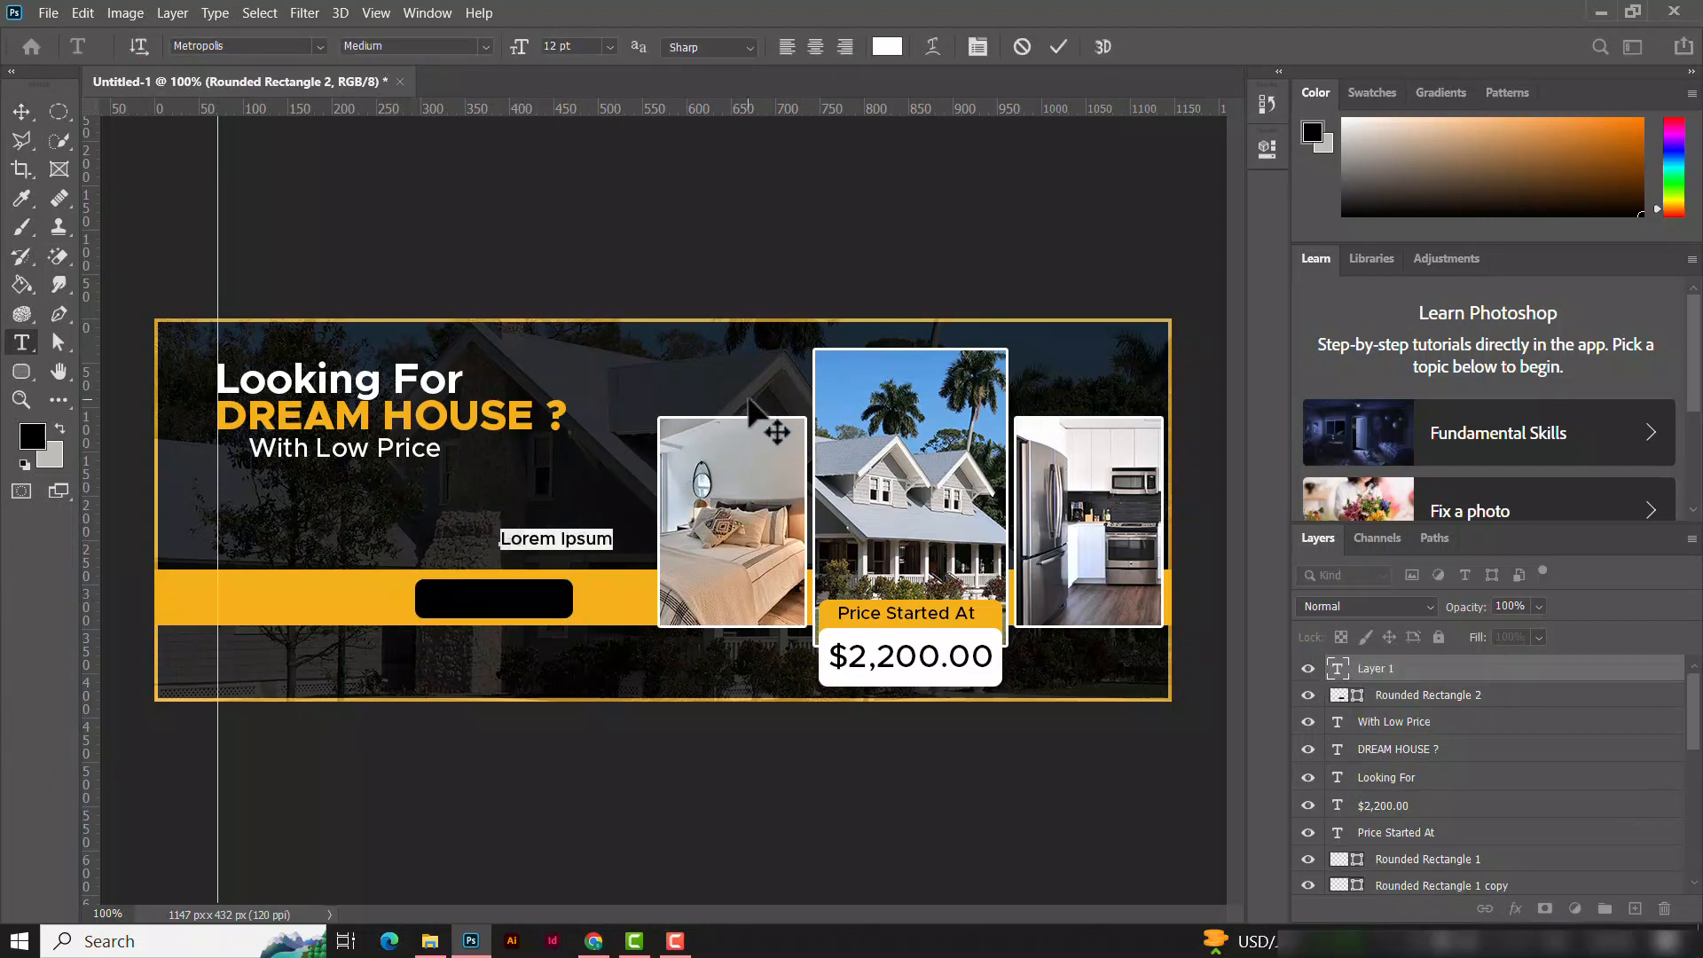
pyautogui.write('Book ')
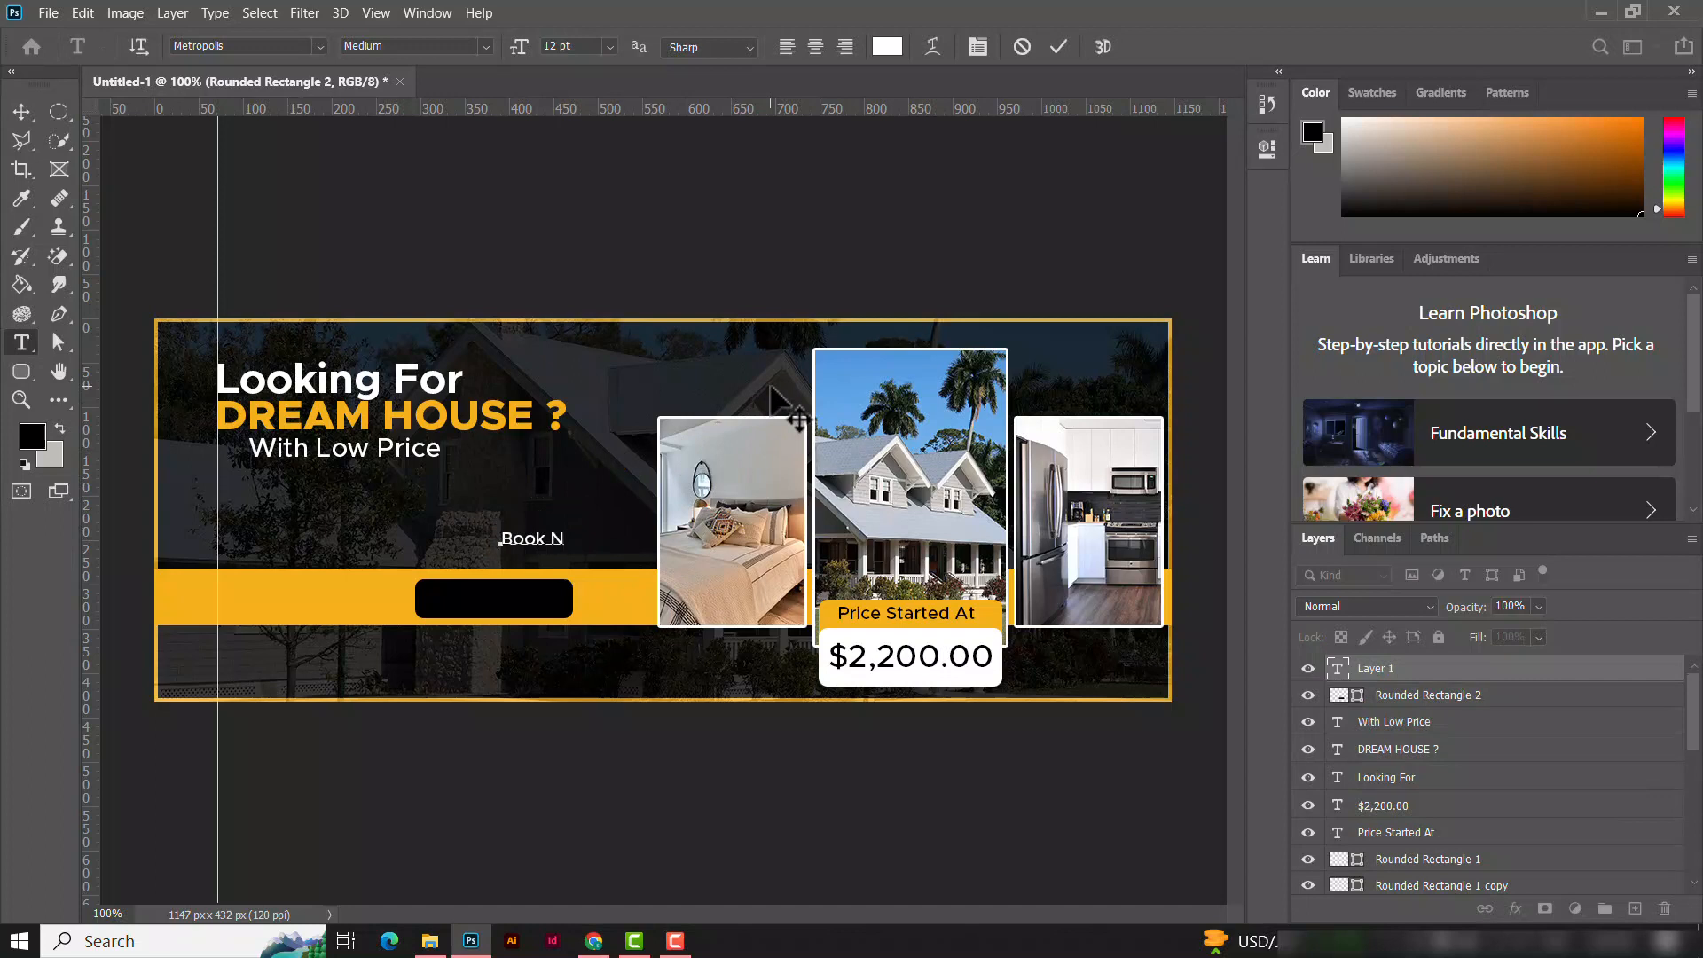
pyautogui.write('Now')
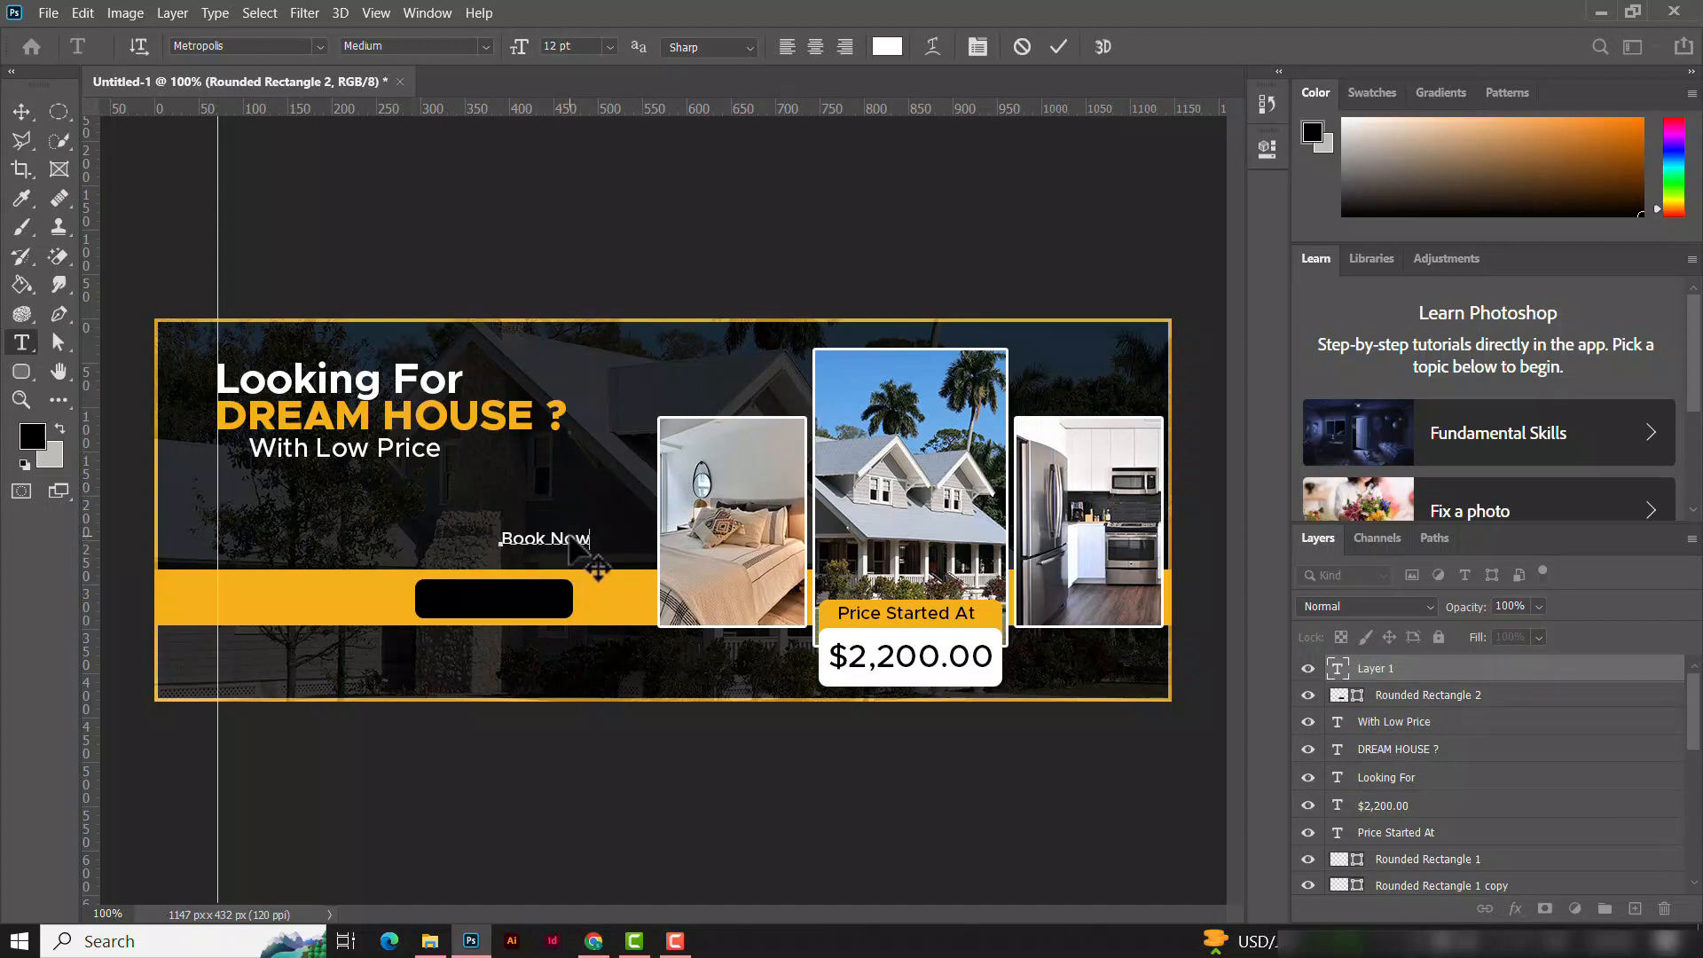
pyautogui.click(902, 41)
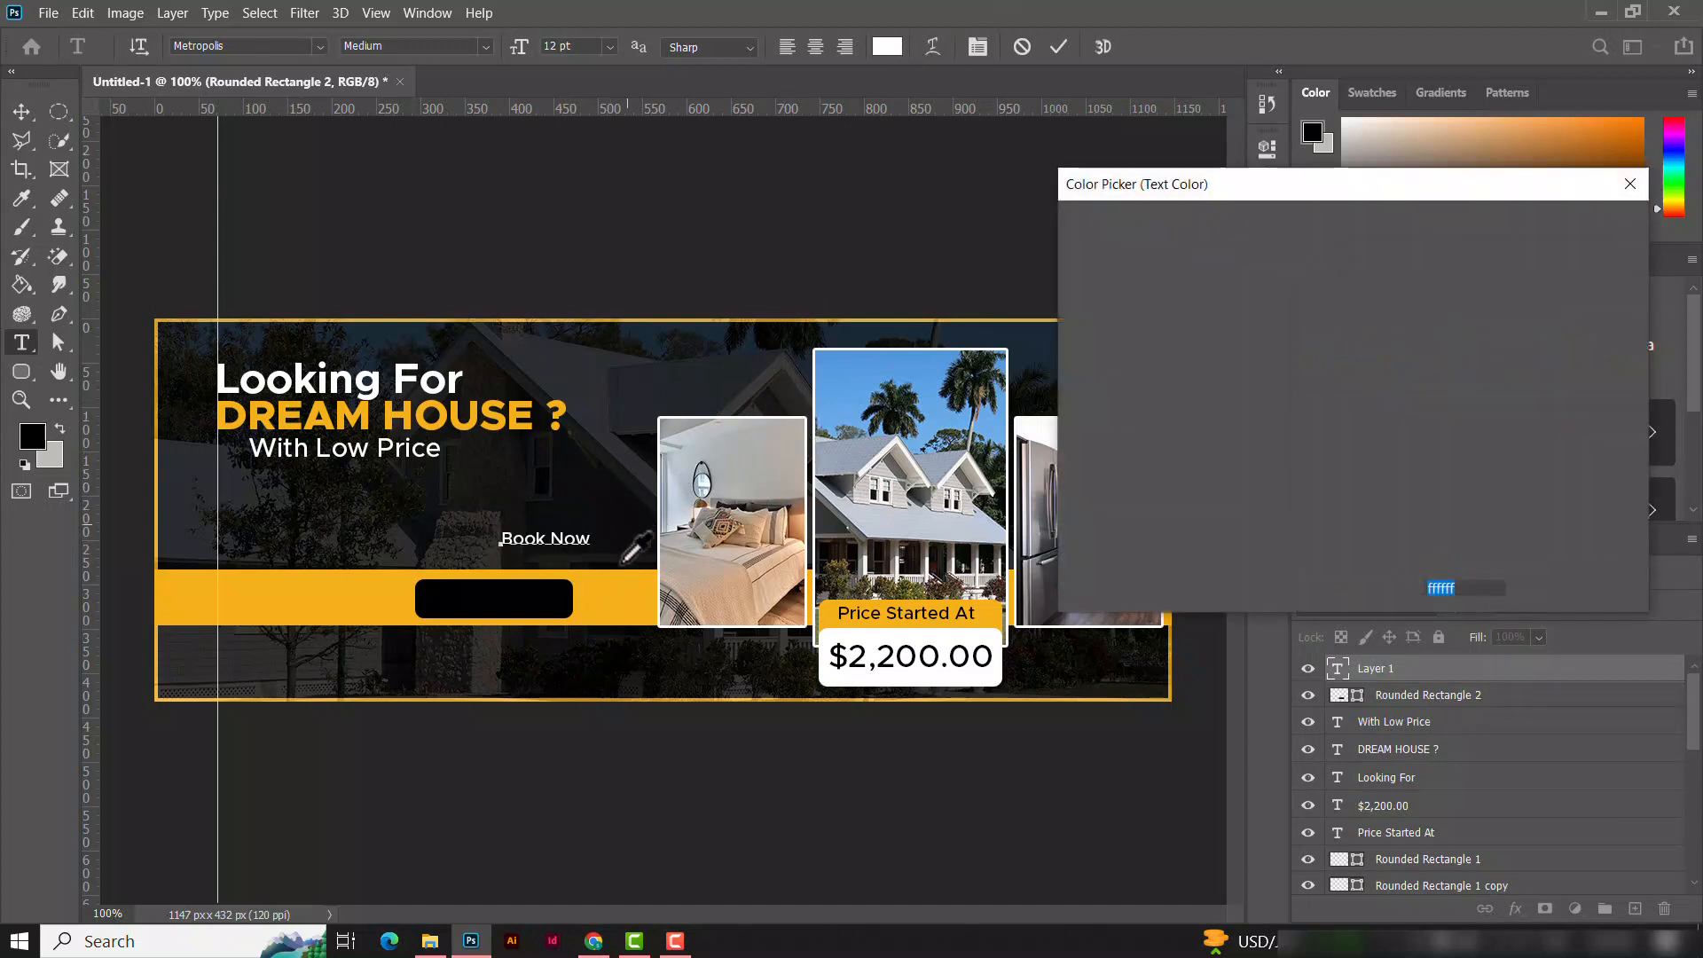
pyautogui.click(617, 608)
pyautogui.click(1576, 226)
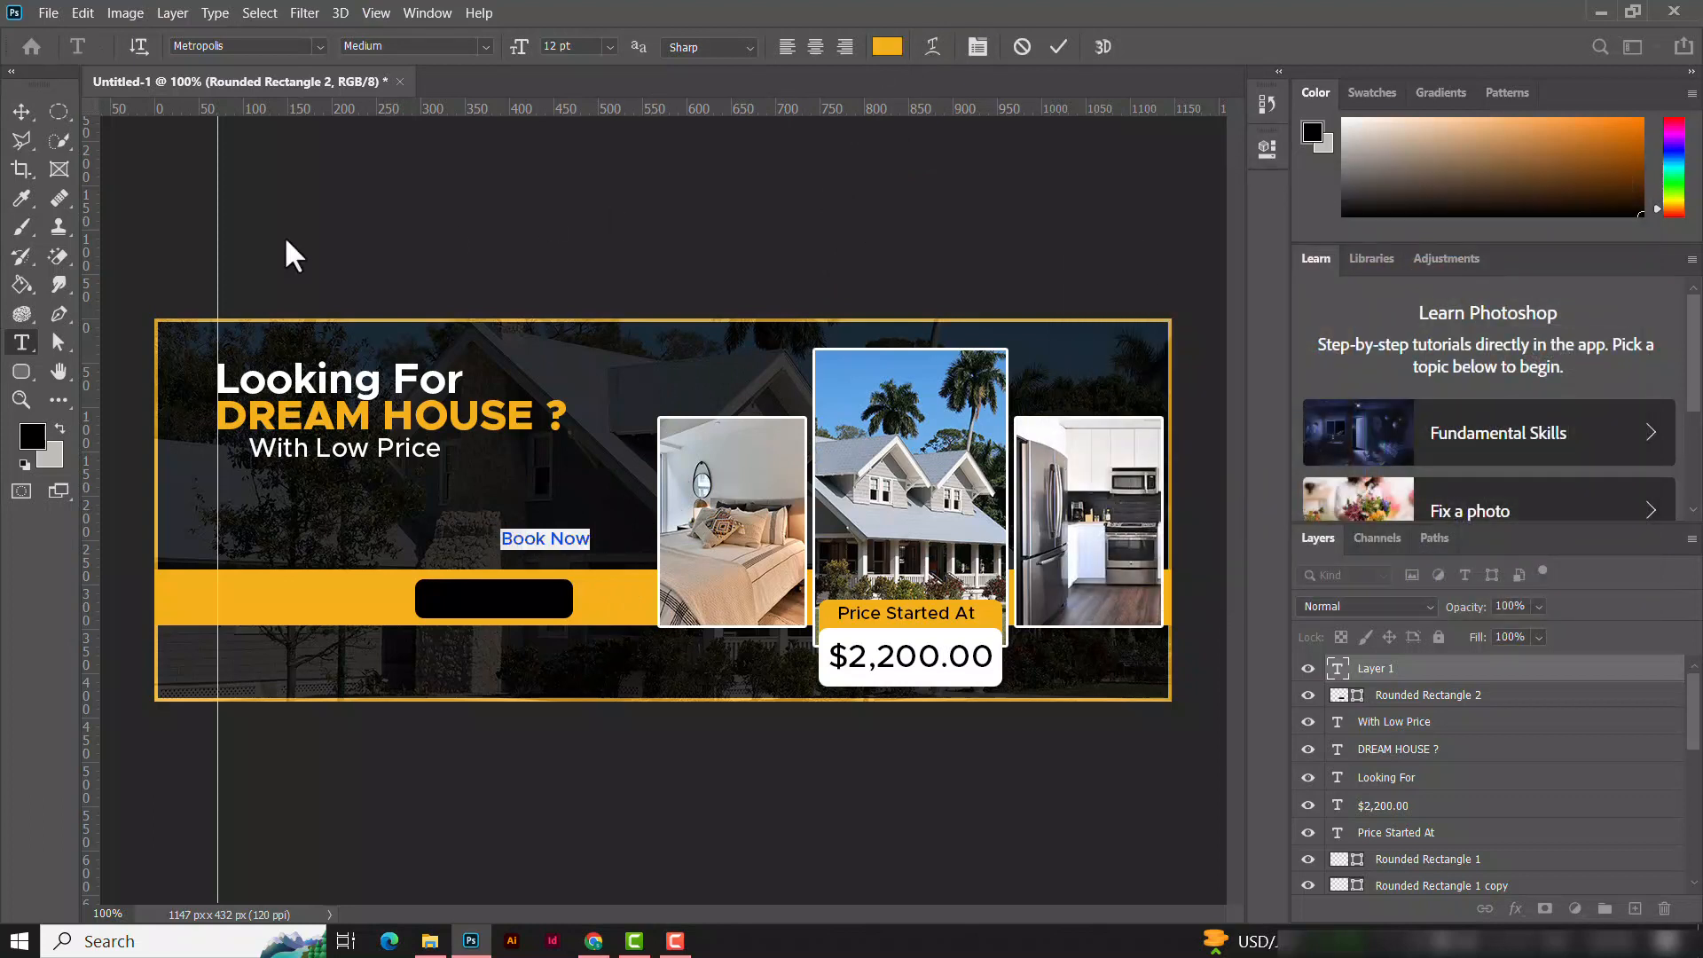
pyautogui.click(1058, 46)
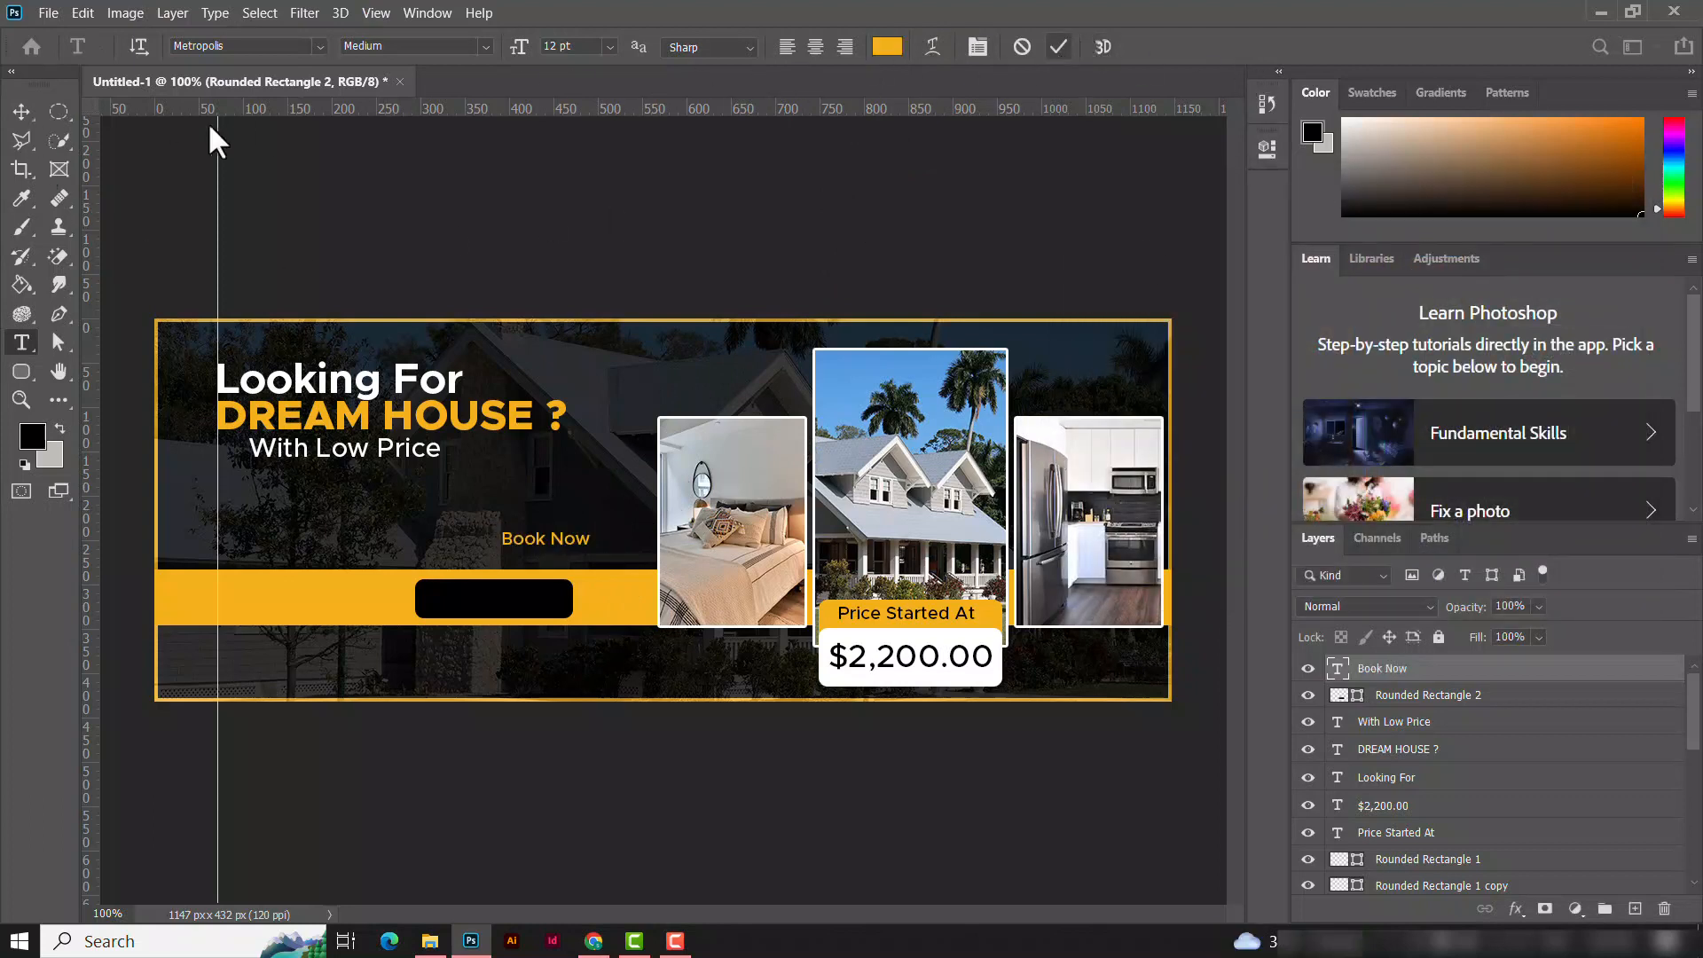
# Step: Enlarge "Book Now" and place it over the black rounded rectangle
pyautogui.click(21, 112)
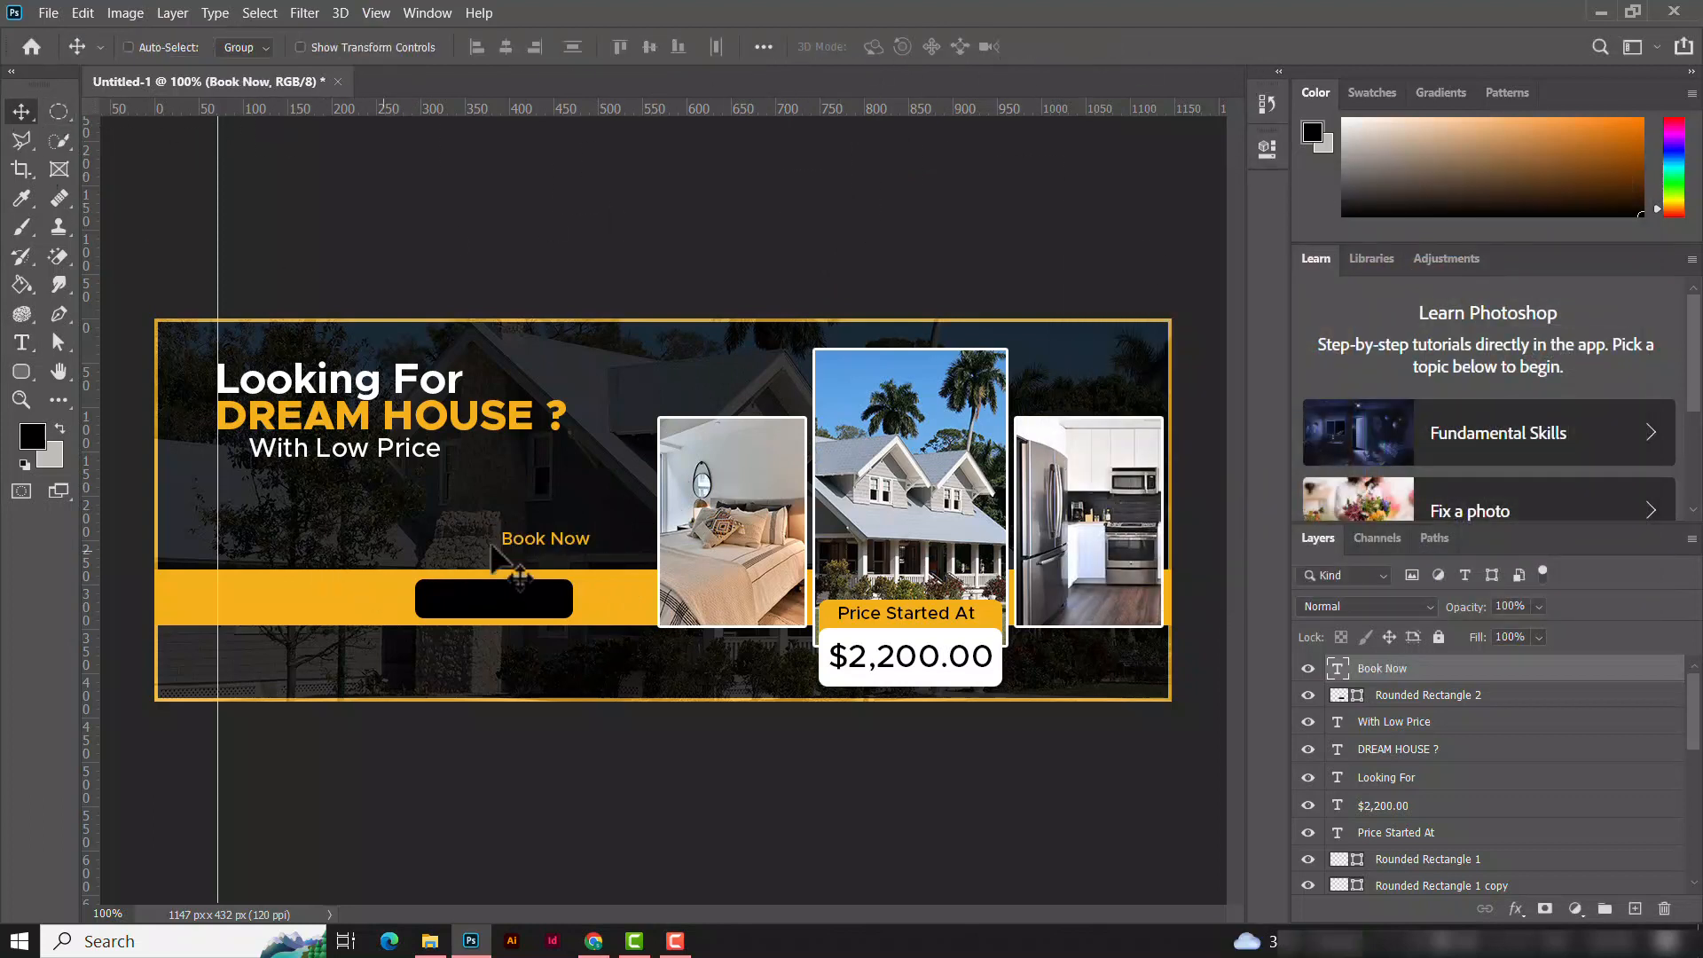
pyautogui.moveTo(530, 556); pyautogui.dragTo(564, 570)
pyautogui.hotkey('ctrl', 't')
pyautogui.click(1098, 46)
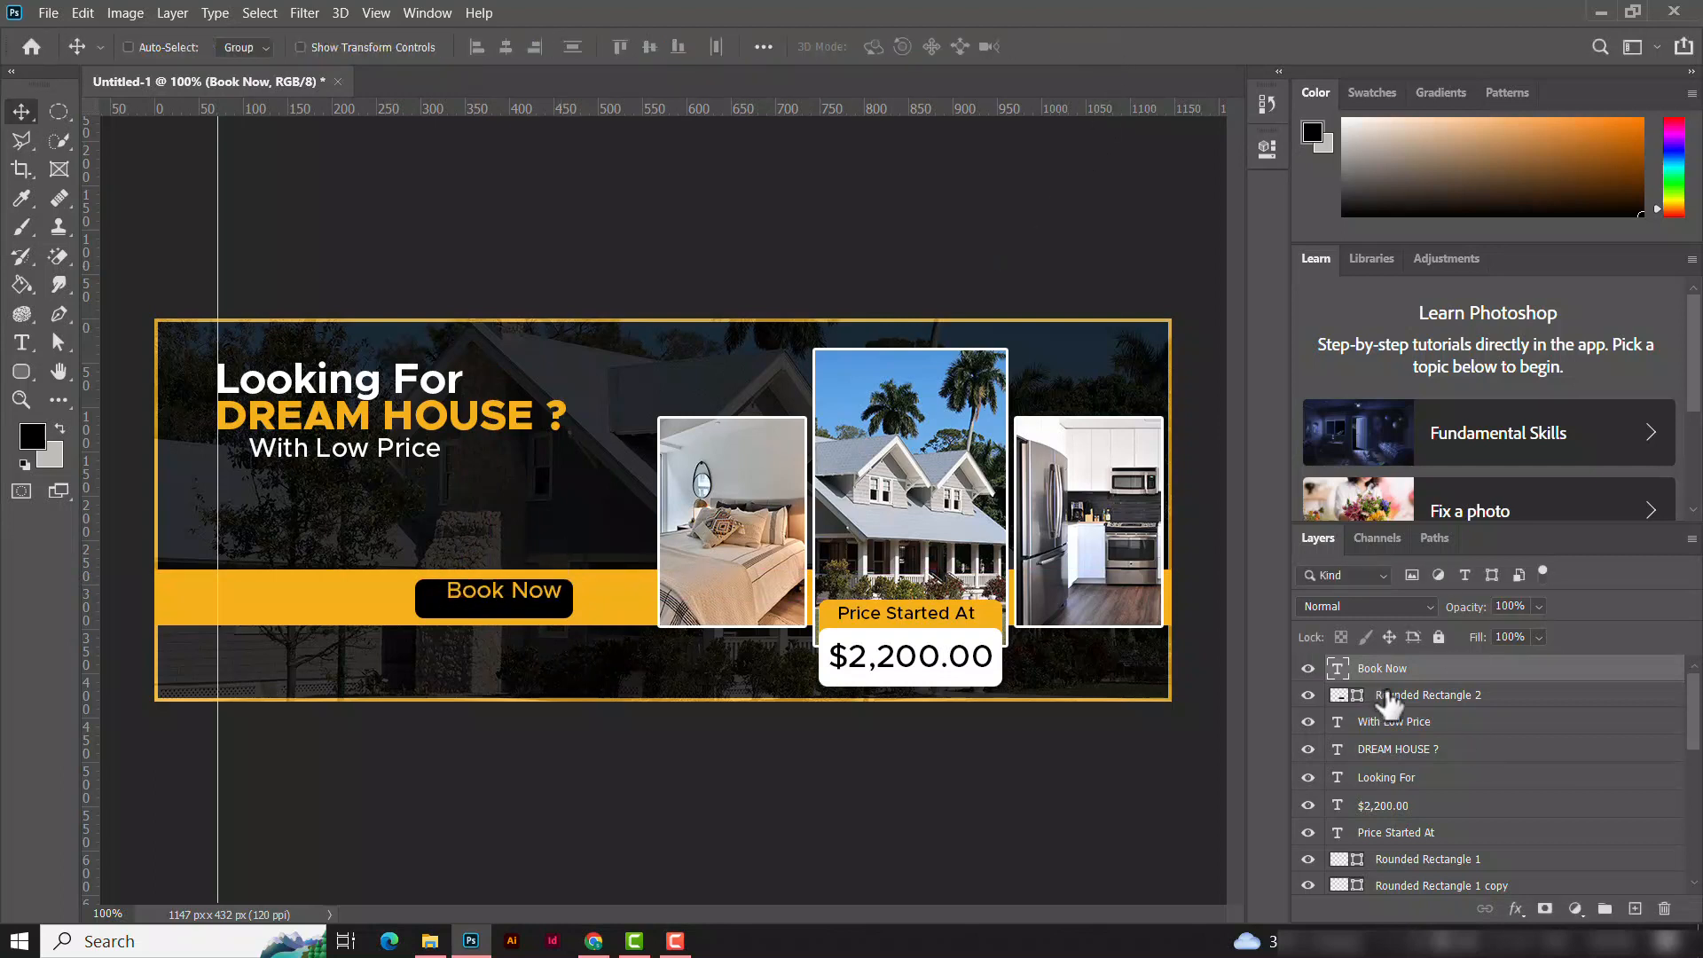
# Step: Centre "Book Now" horizontally and vertically on the black rounded rectangle and clear the selection
pyautogui.keyDown('ctrl'); pyautogui.click(1339, 693); pyautogui.keyUp('ctrl')
pyautogui.click(505, 46)
pyautogui.click(650, 46)
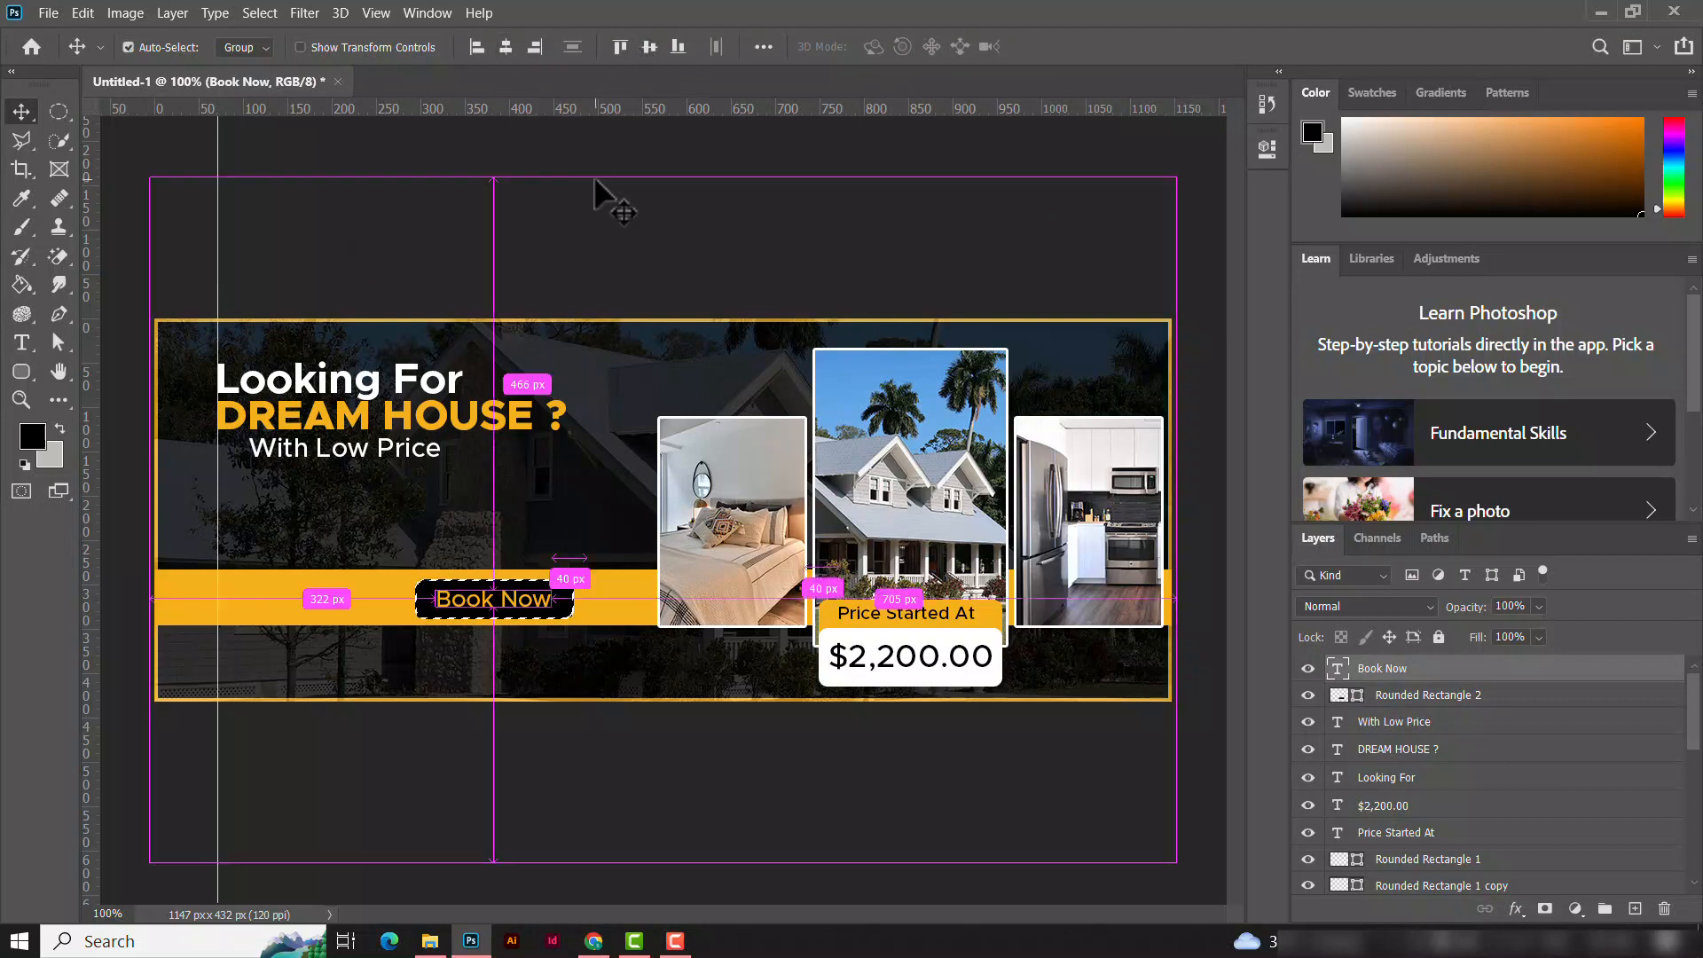
pyautogui.hotkey('ctrl', 'd')
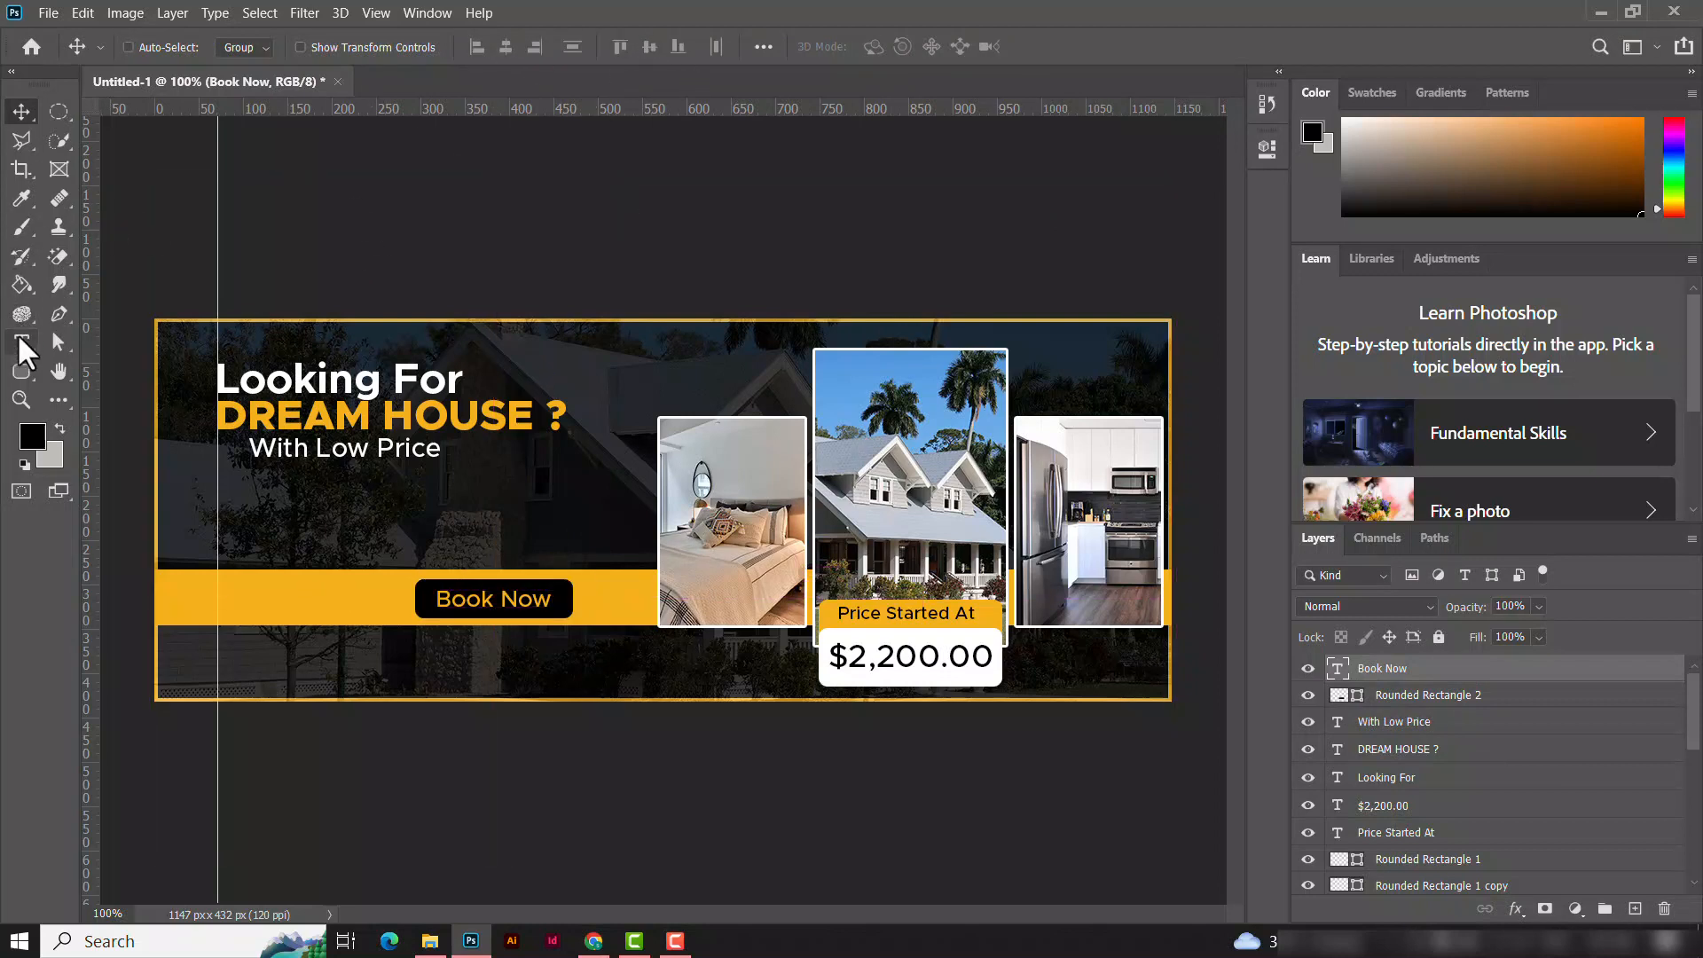
# Step: Add the contact phone number below the Book Now button in yellow-orange 12 pt Metropolis Medium
pyautogui.press('t')
pyautogui.click(477, 648)
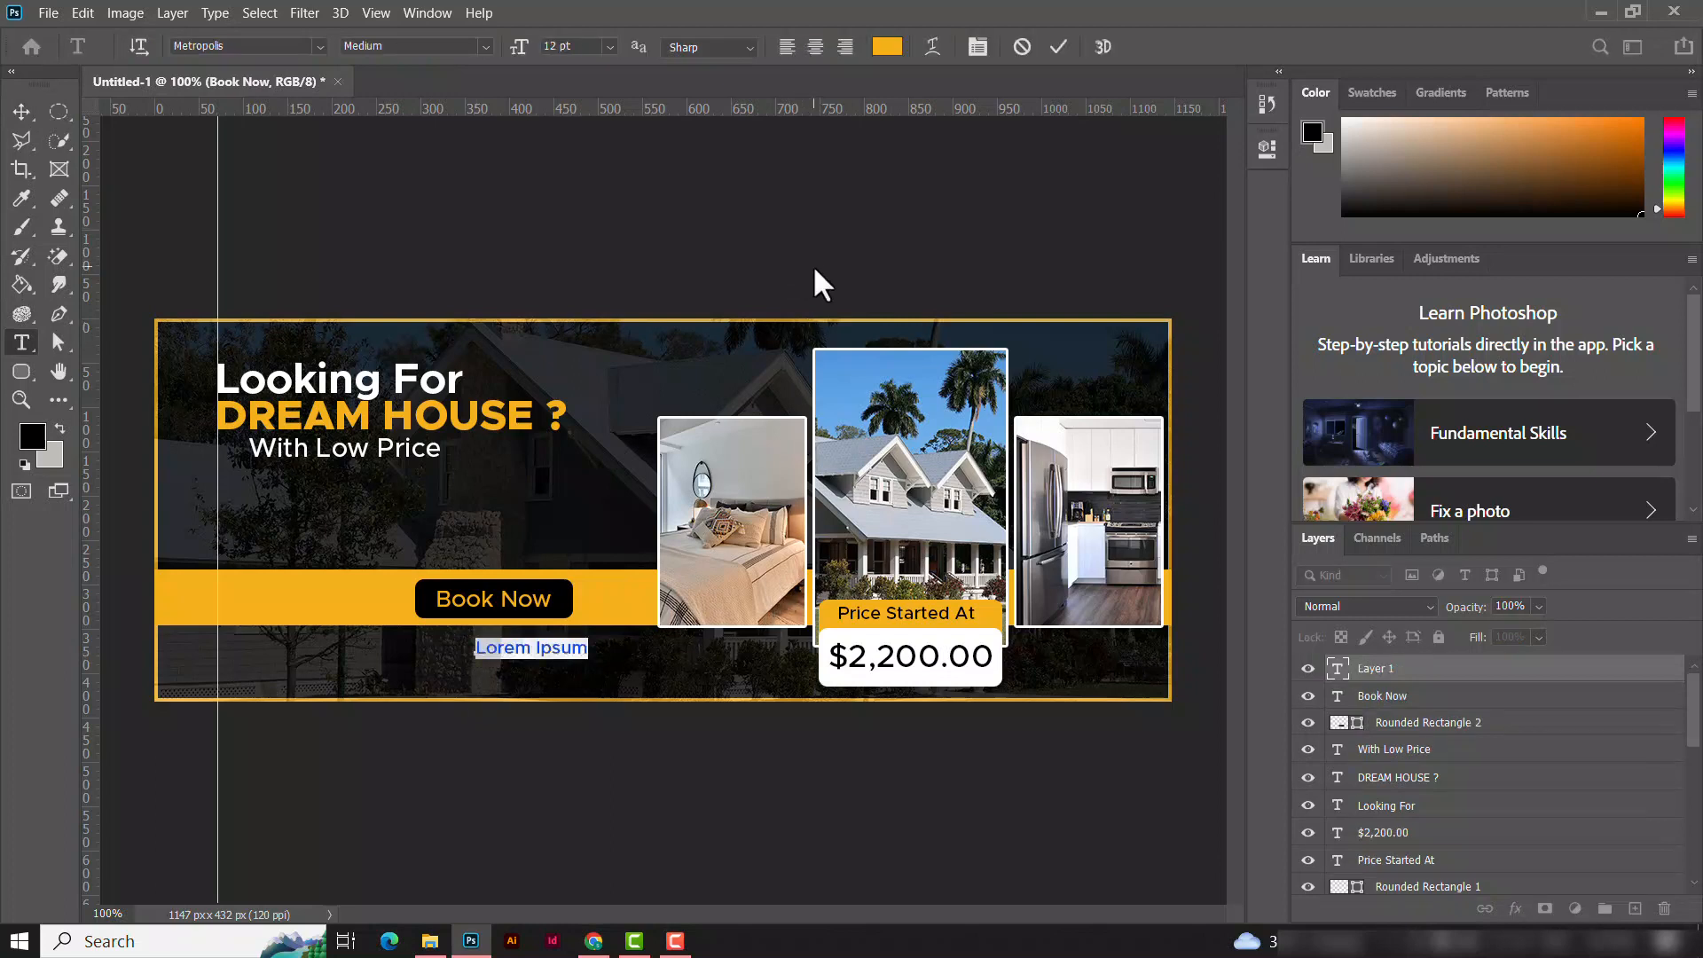
pyautogui.write('oo')
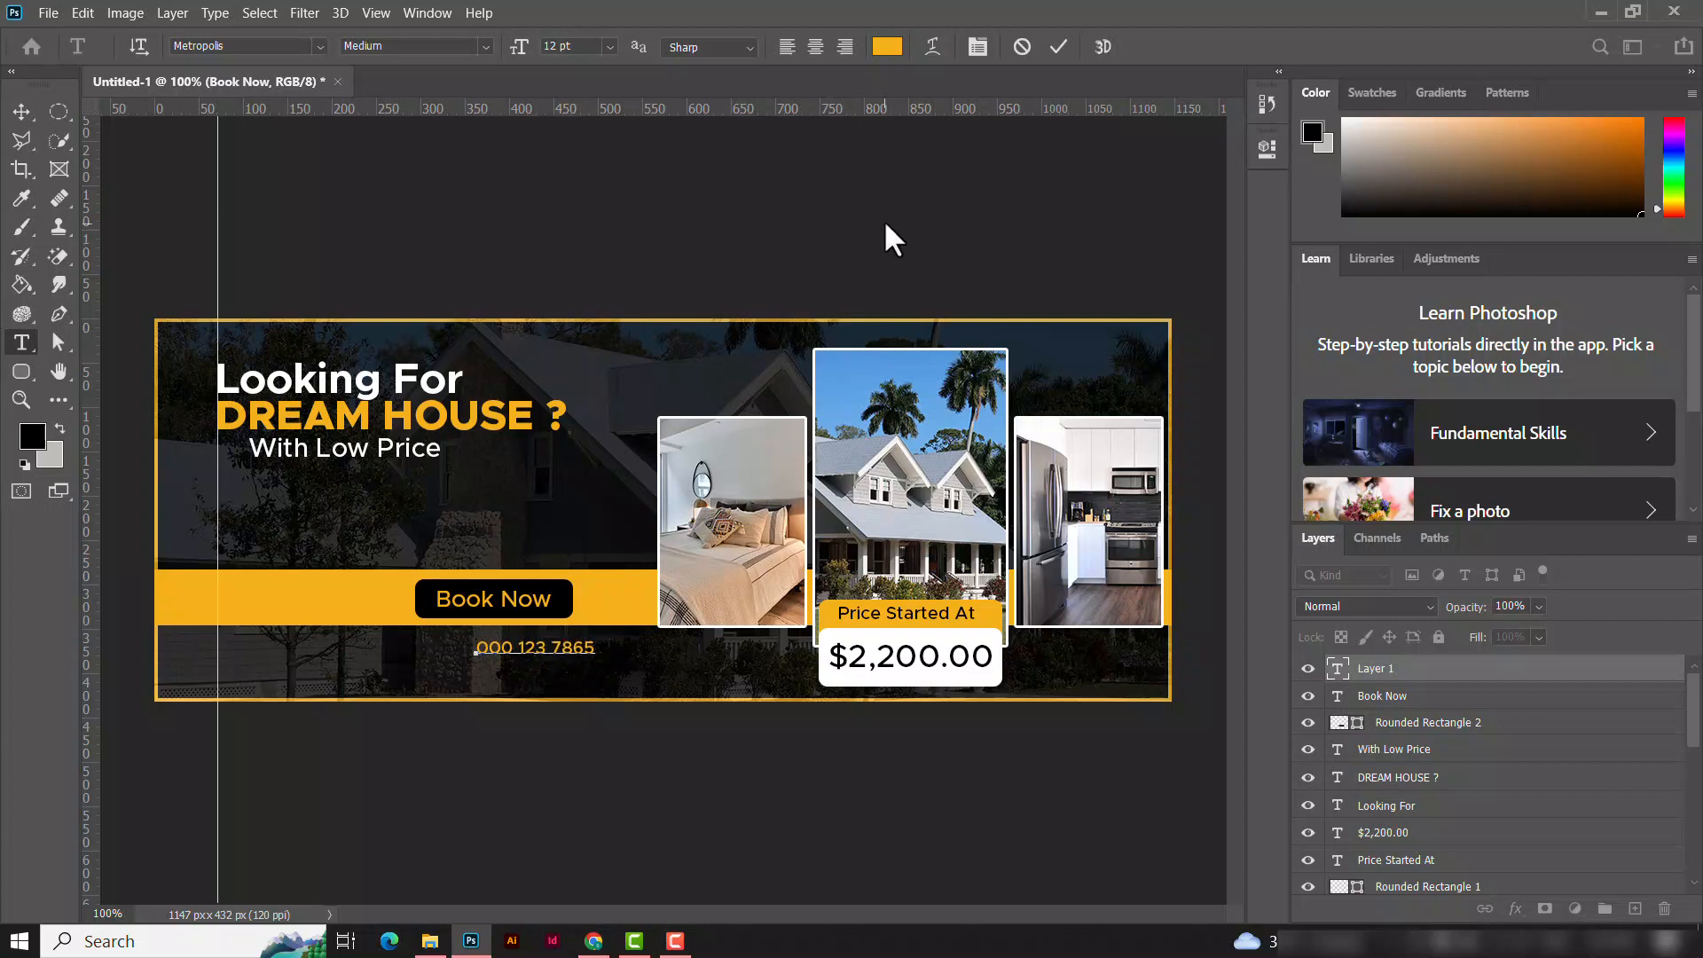
pyautogui.click(1057, 46)
# Step: Enlarge the phone number text to about 189% and centre it by eye beneath the Book Now button
pyautogui.click(22, 112)
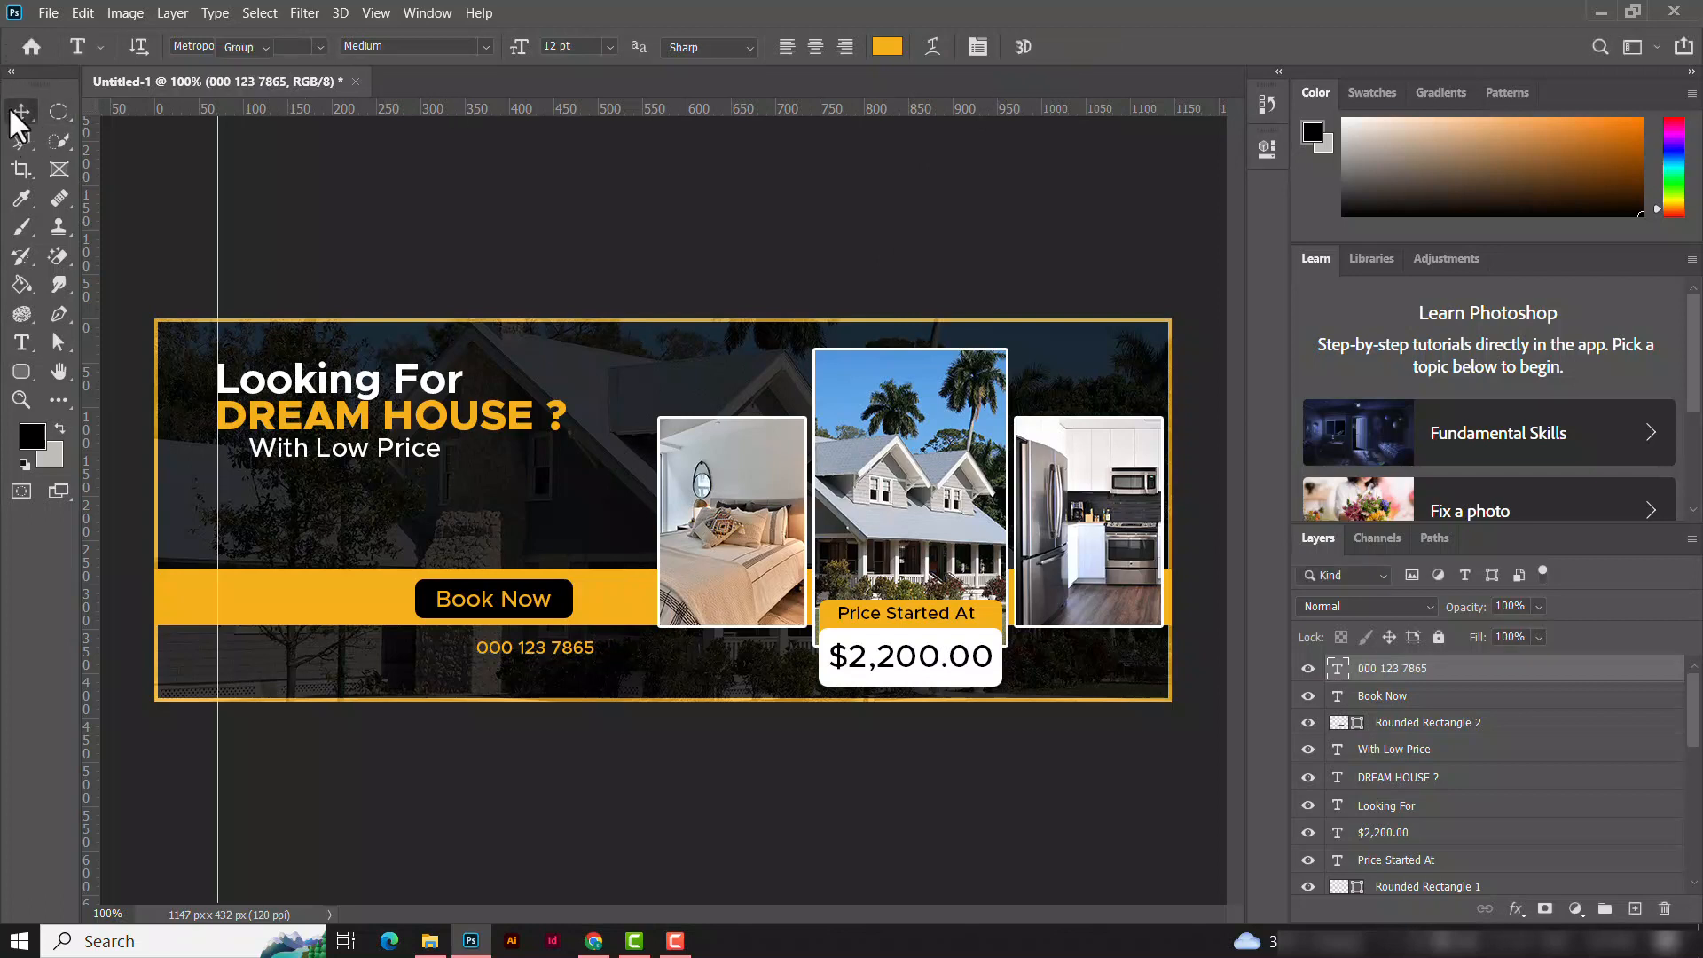
pyautogui.hotkey('ctrl', 't')
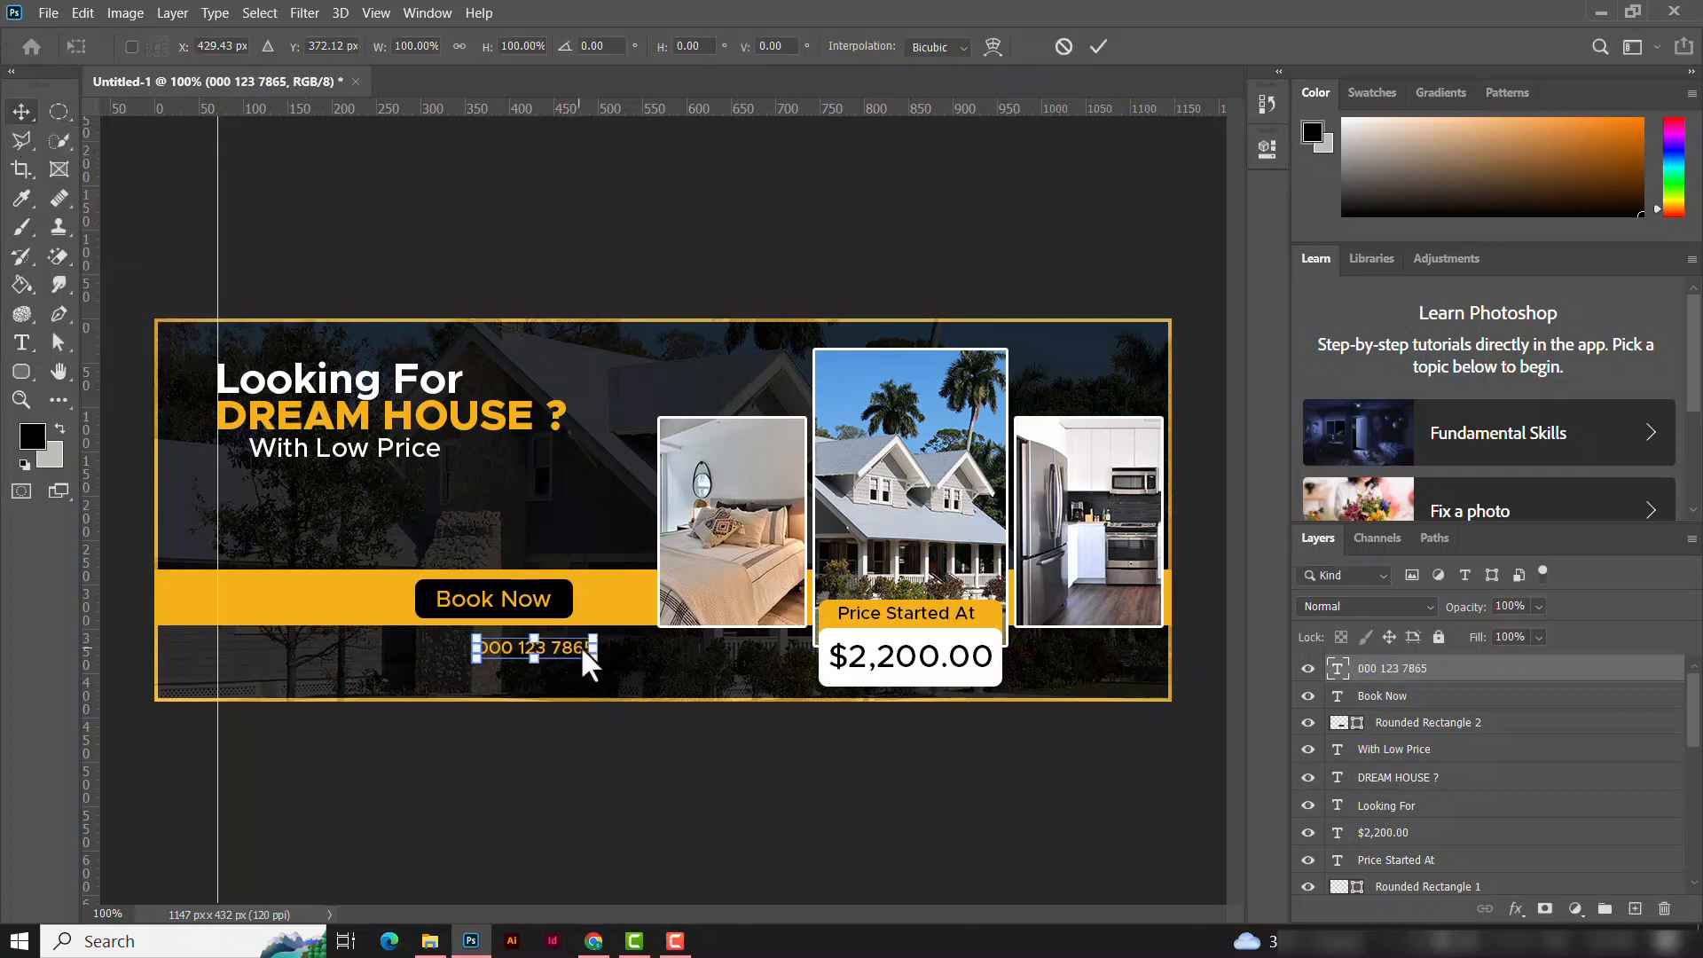
pyautogui.moveTo(606, 628); pyautogui.dragTo(692, 581)
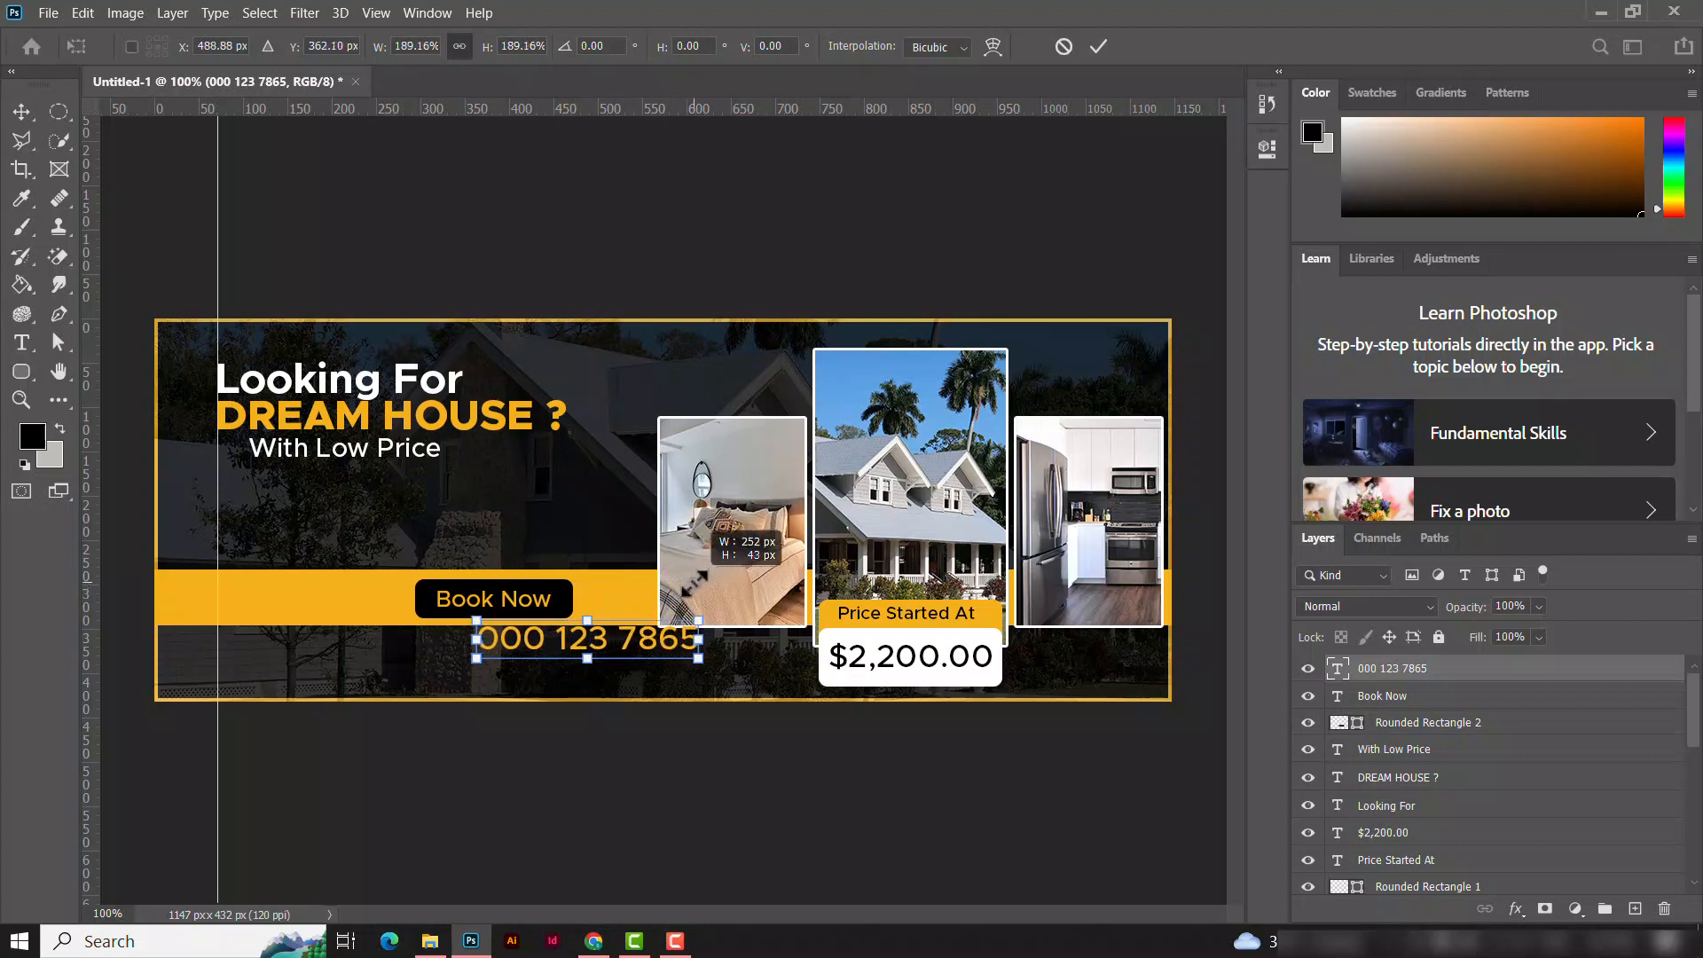
pyautogui.click(1098, 46)
pyautogui.moveTo(600, 639); pyautogui.dragTo(516, 648)
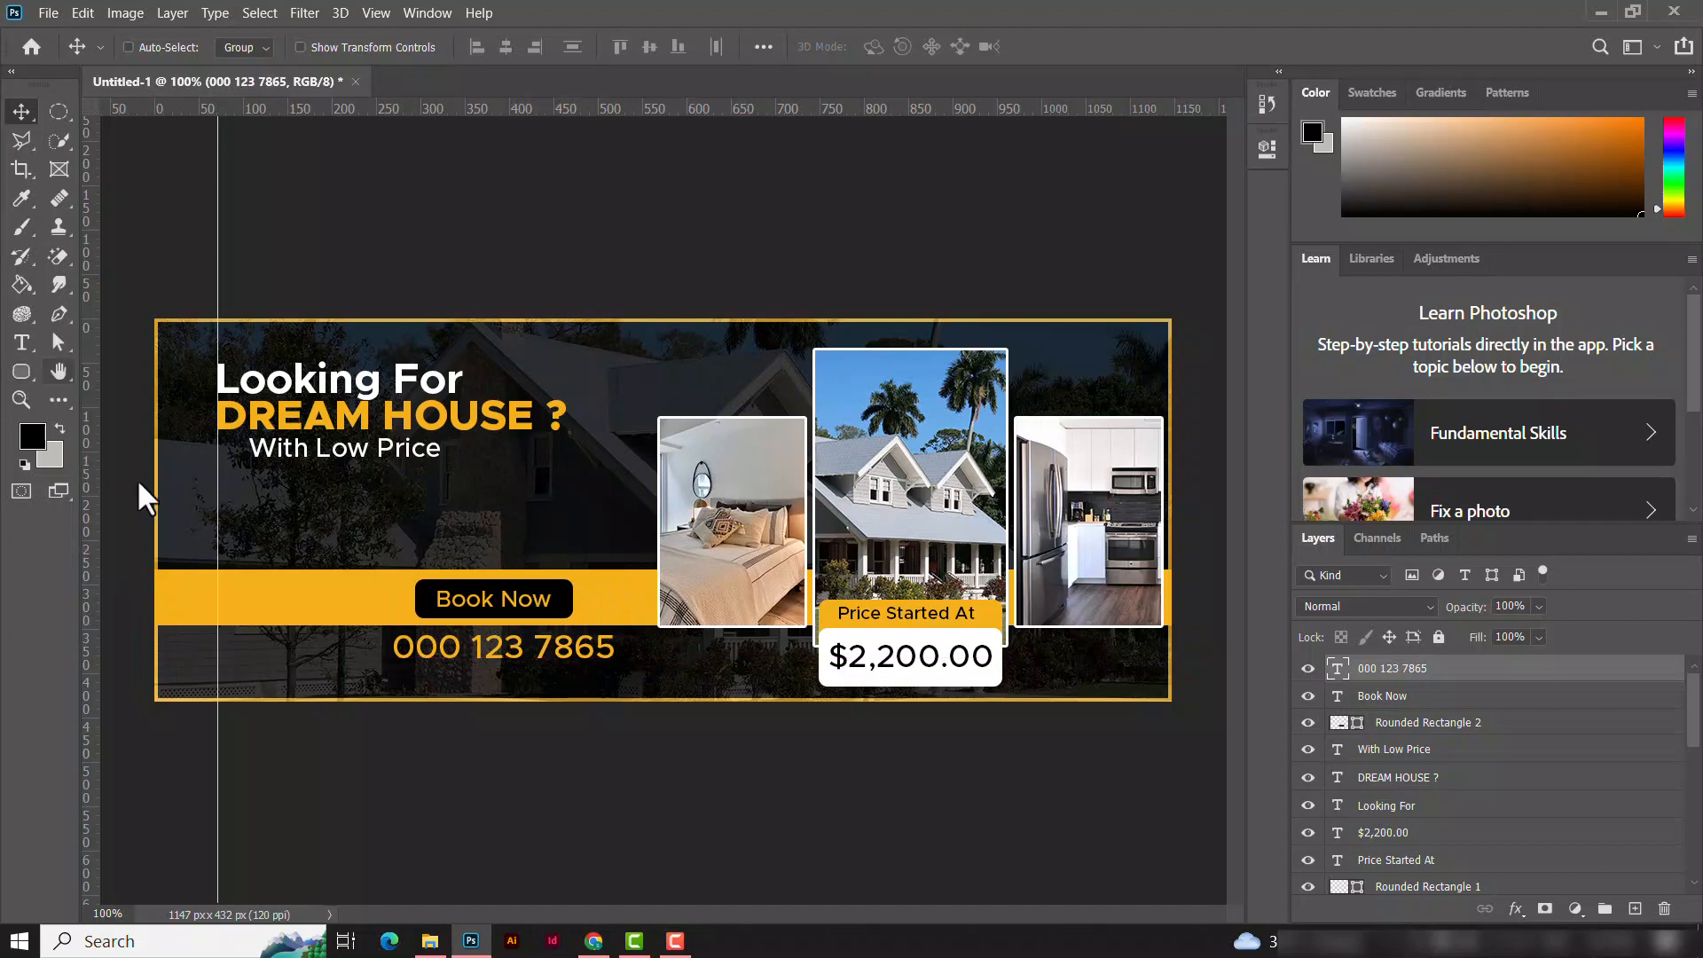
# Step: Place the orange arrow image "pngwing.com (25)" from the house banner 5 folder into the banner and flip it horizontally
pyautogui.click(430, 941)
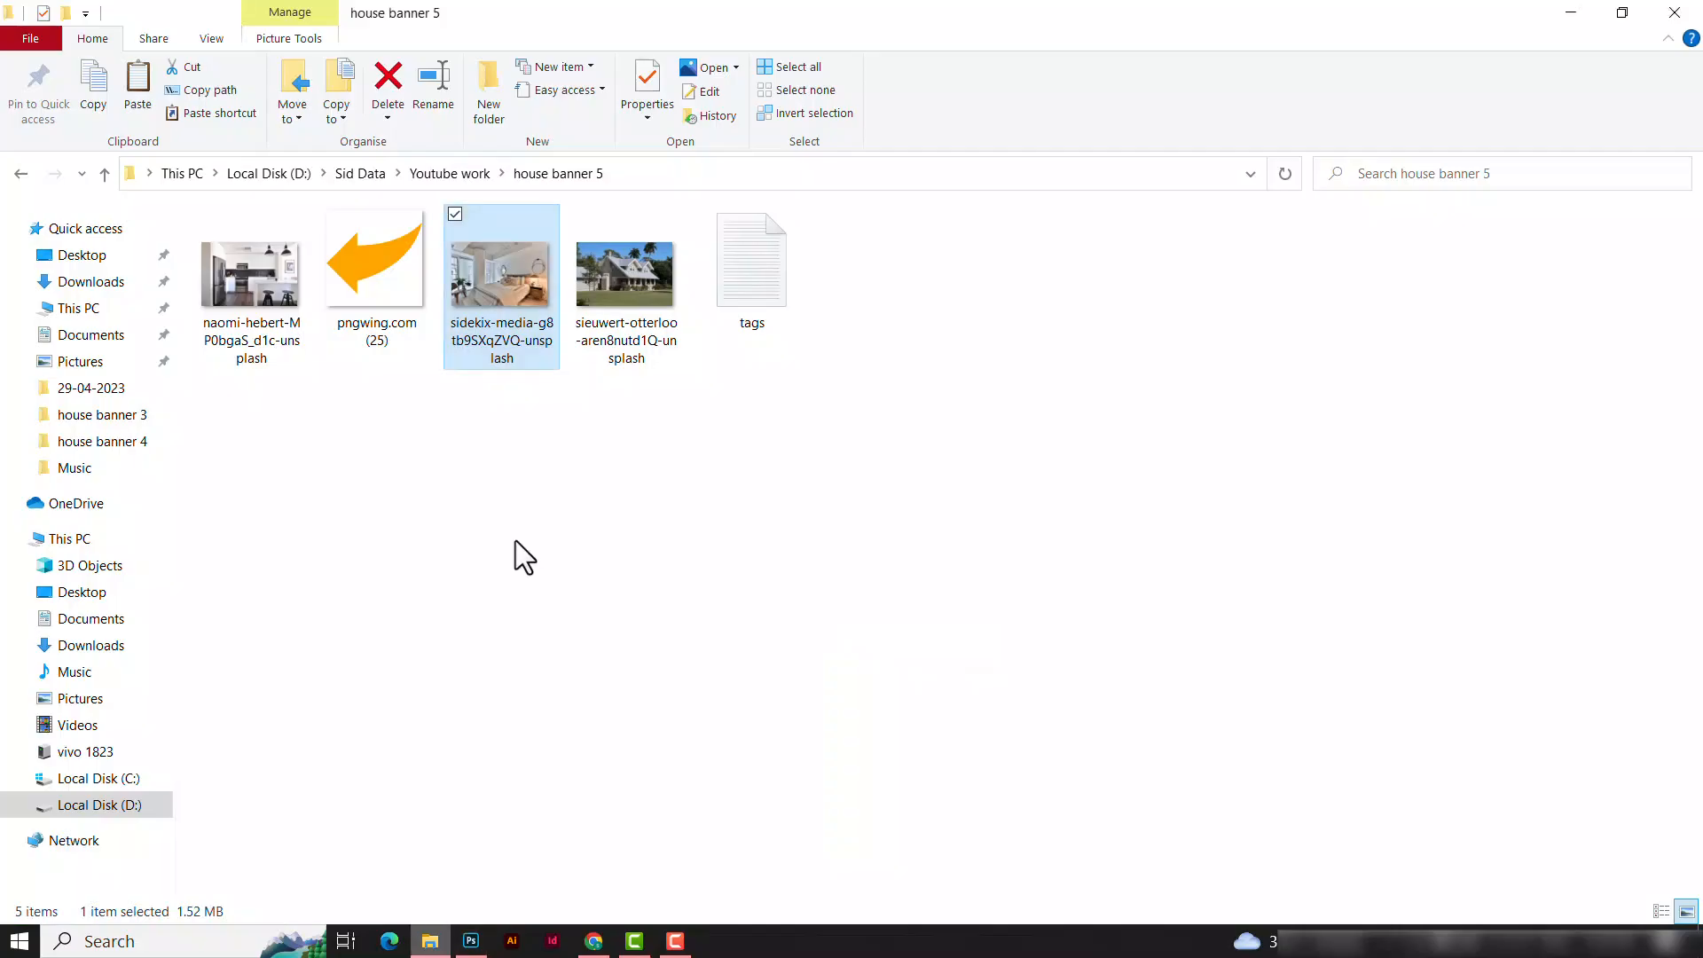
pyautogui.click(376, 279)
pyautogui.moveTo(364, 547); pyautogui.dragTo(516, 536)
pyautogui.rightClick(637, 494)
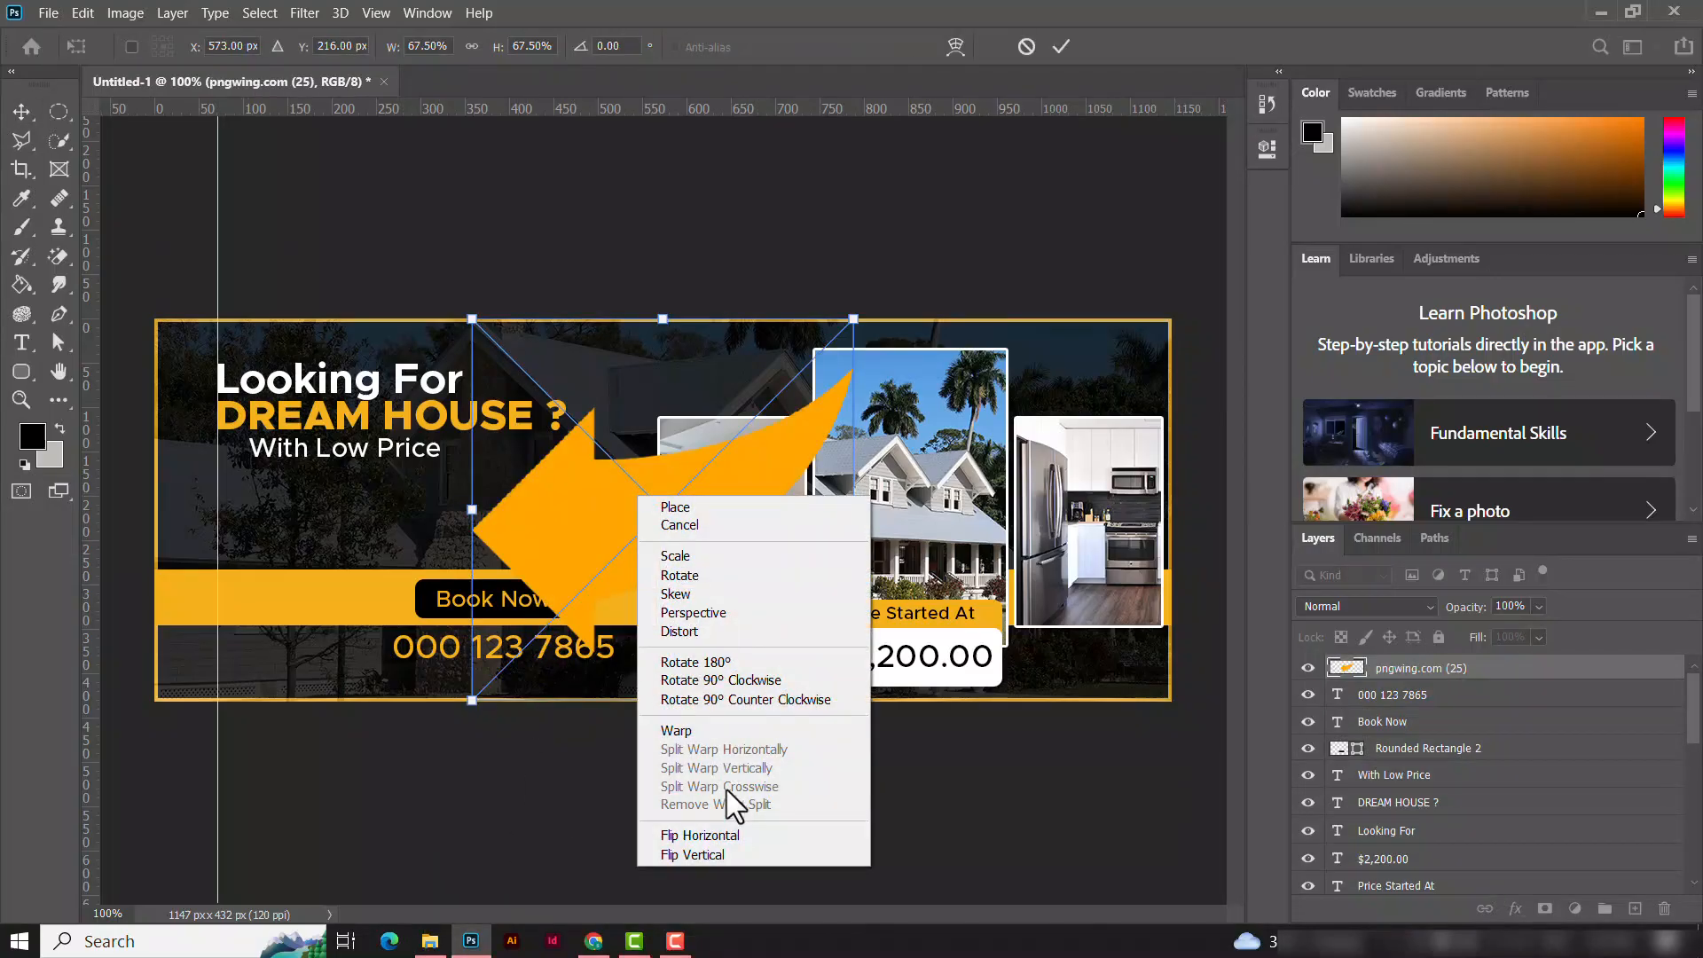
pyautogui.click(732, 835)
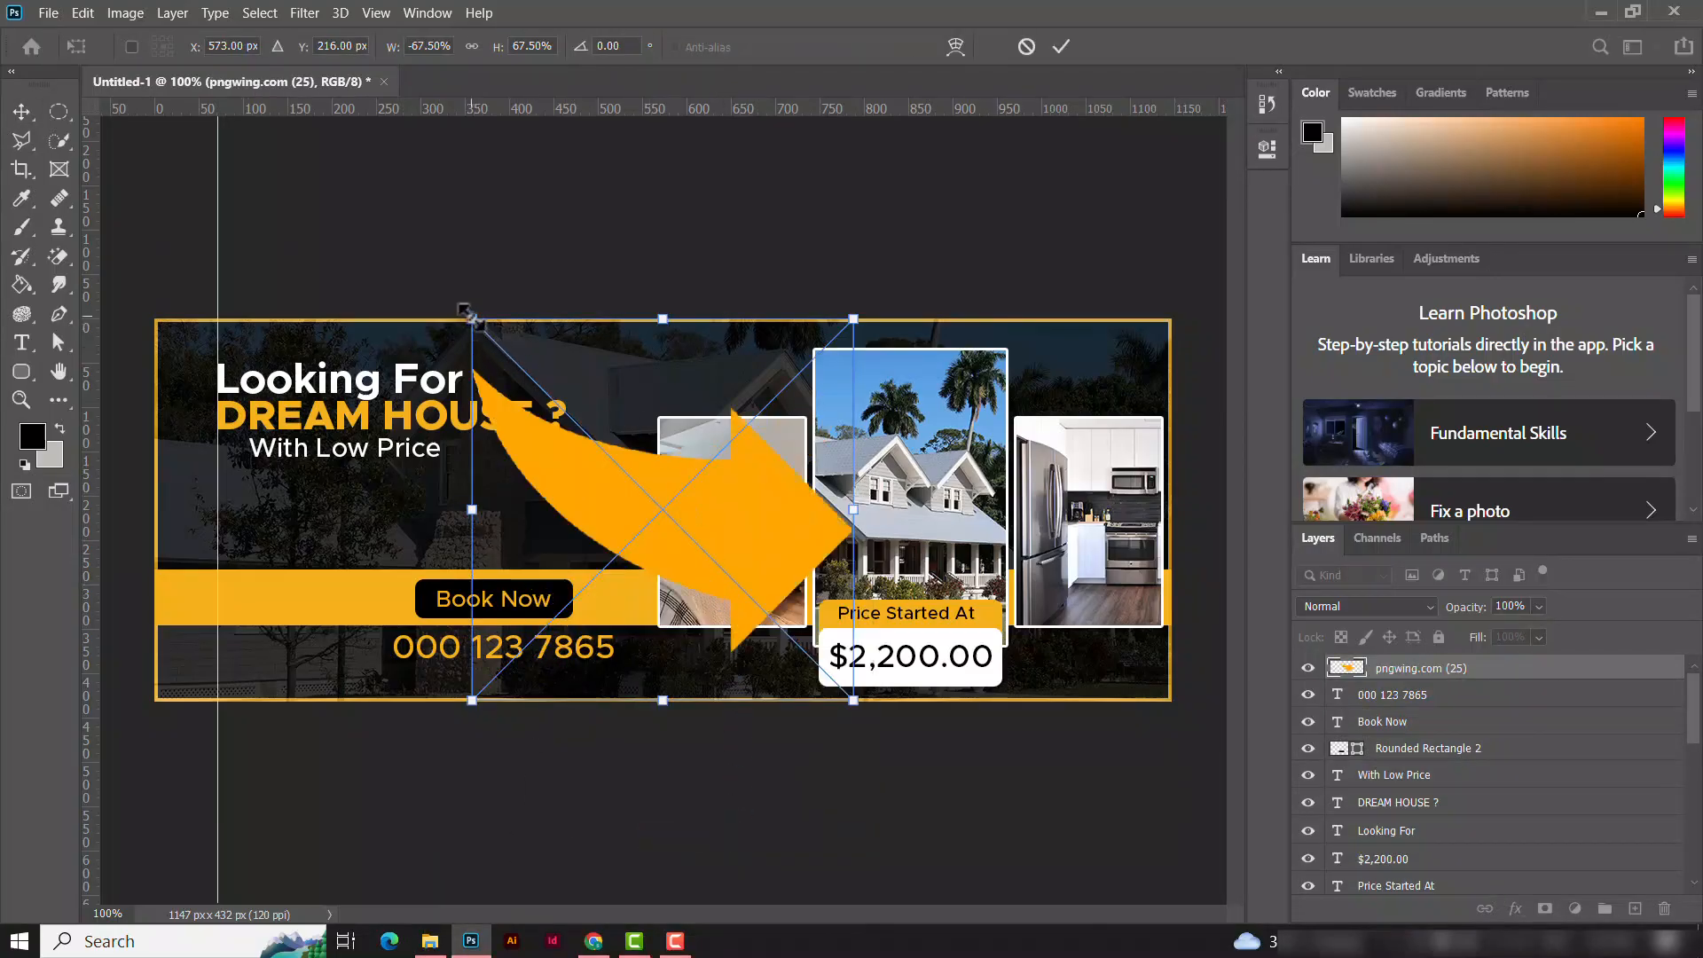
# Step: Shrink the arrow to about 19%, rotate it to point down at the Book Now button, and place it below "With Low Price"
pyautogui.moveTo(465, 312); pyautogui.dragTo(806, 602)
pyautogui.moveTo(808, 661); pyautogui.dragTo(414, 525)
pyautogui.moveTo(526, 544); pyautogui.dragTo(460, 520)
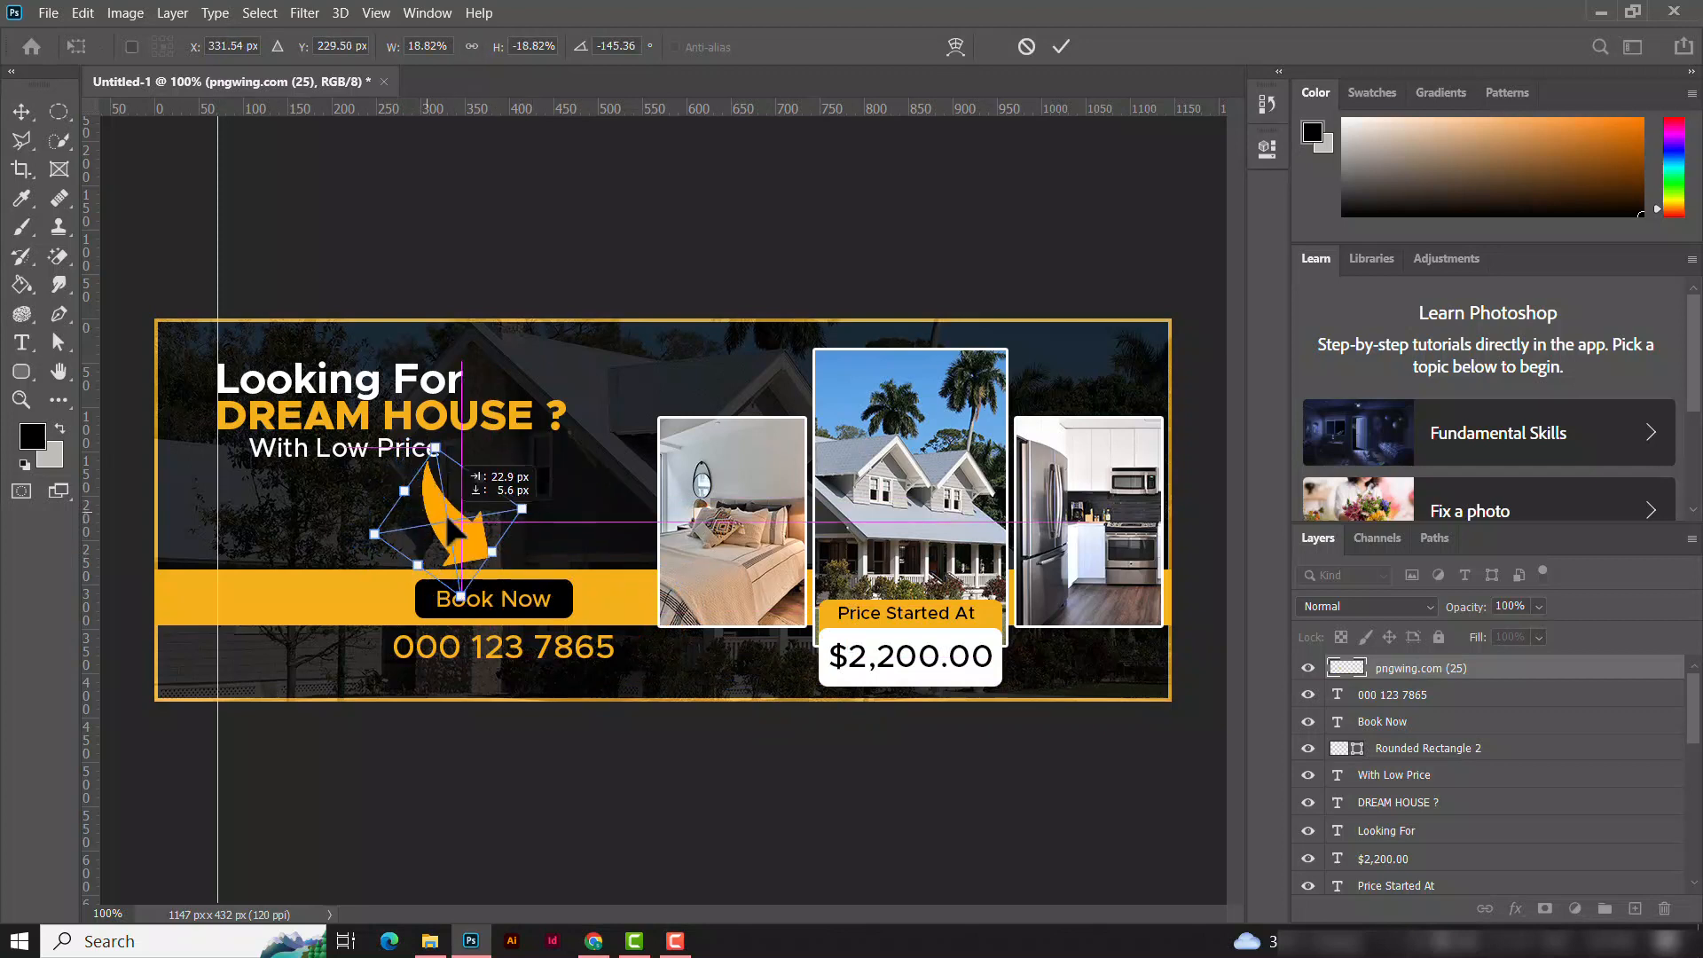
pyautogui.click(1062, 47)
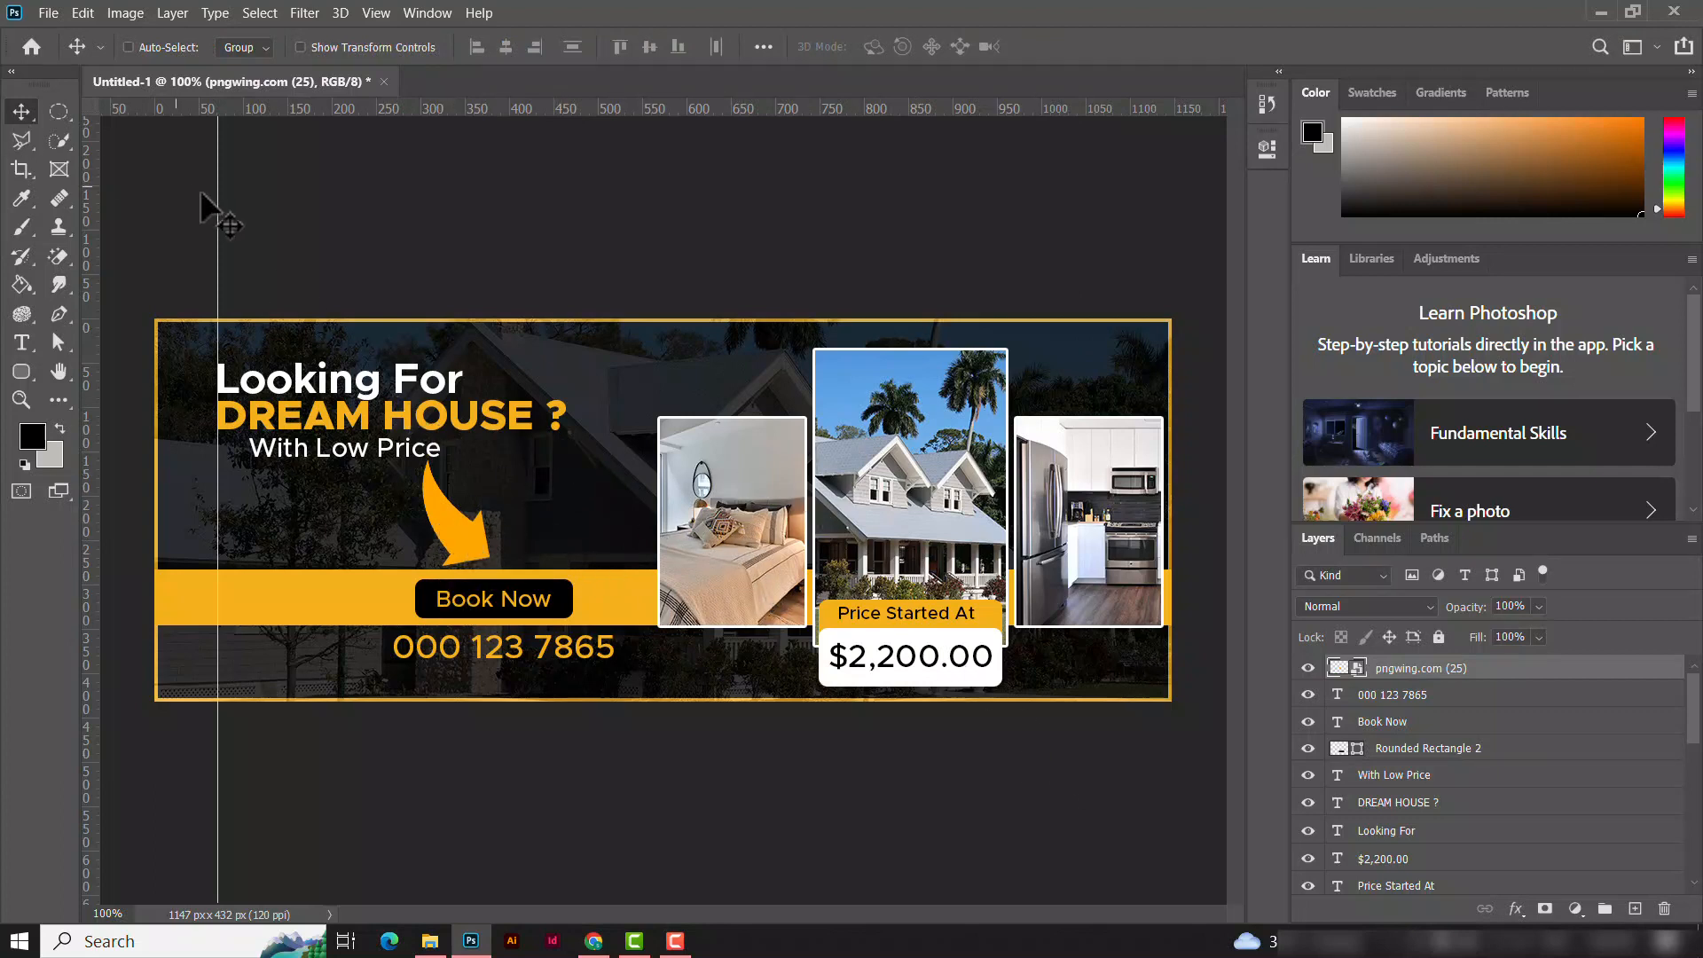
# Step: Remove the vertical guide from the canvas
pyautogui.moveTo(219, 197); pyautogui.dragTo(53, 251)
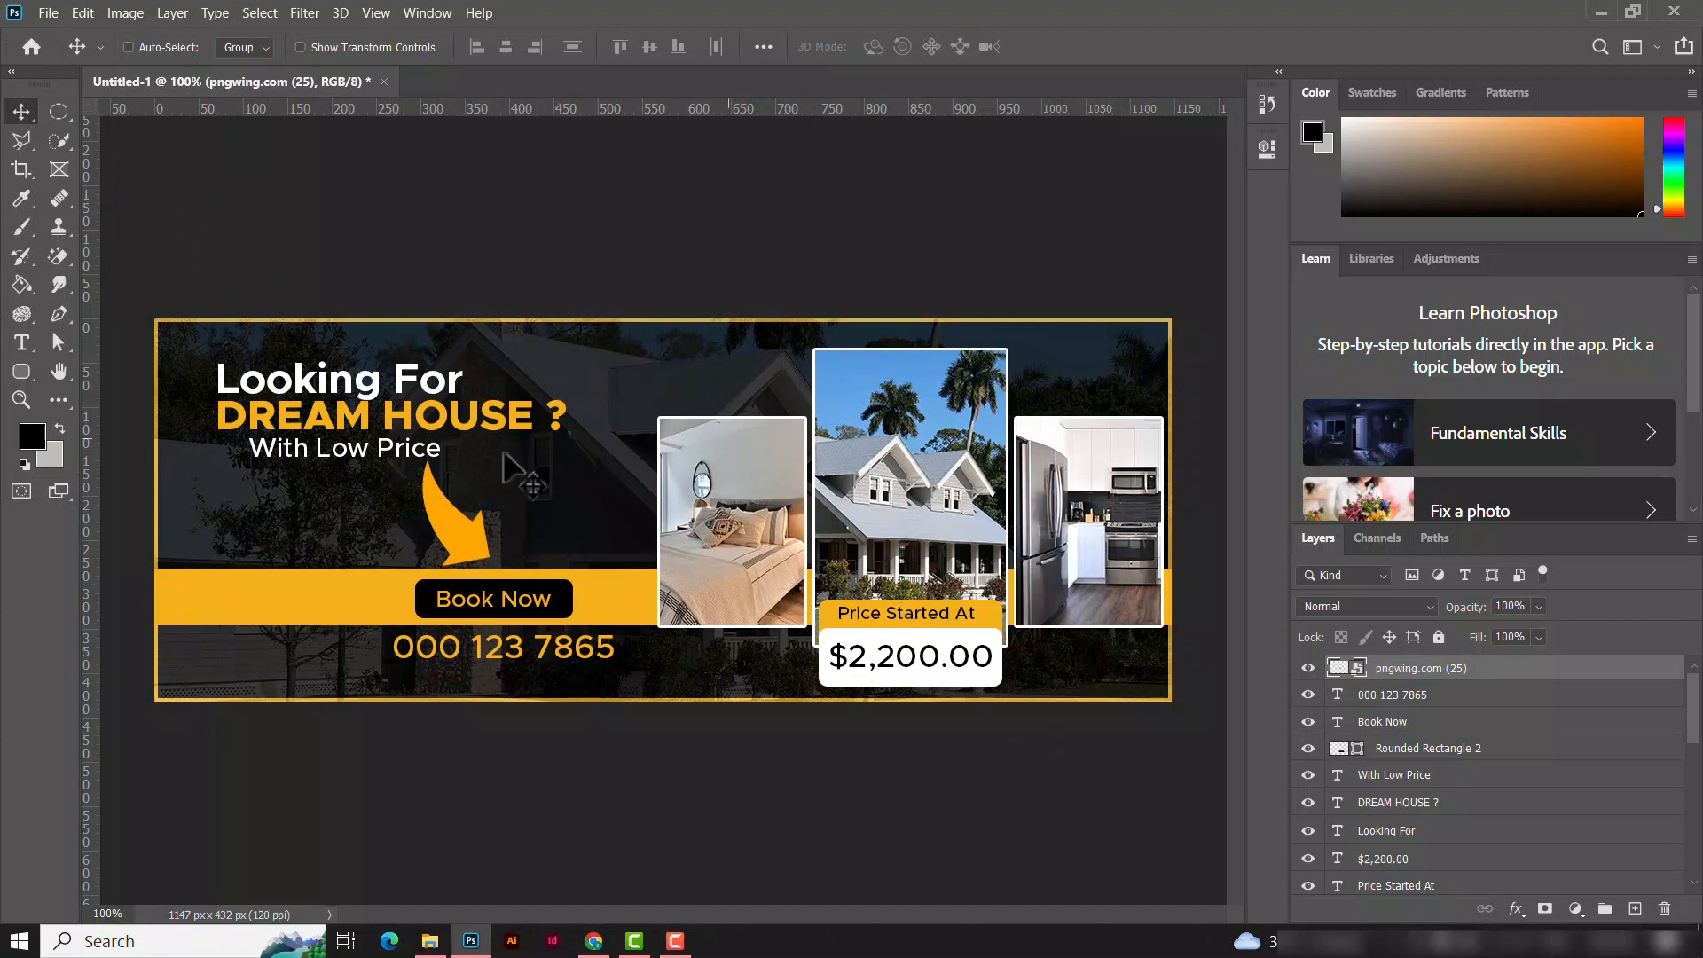
# Step: Draw a square-cornered rectangle of about 156 × 37 px beneath the bedroom photo, left of the price tag
pyautogui.moveTo(19, 369); pyautogui.dragTo(55, 371)
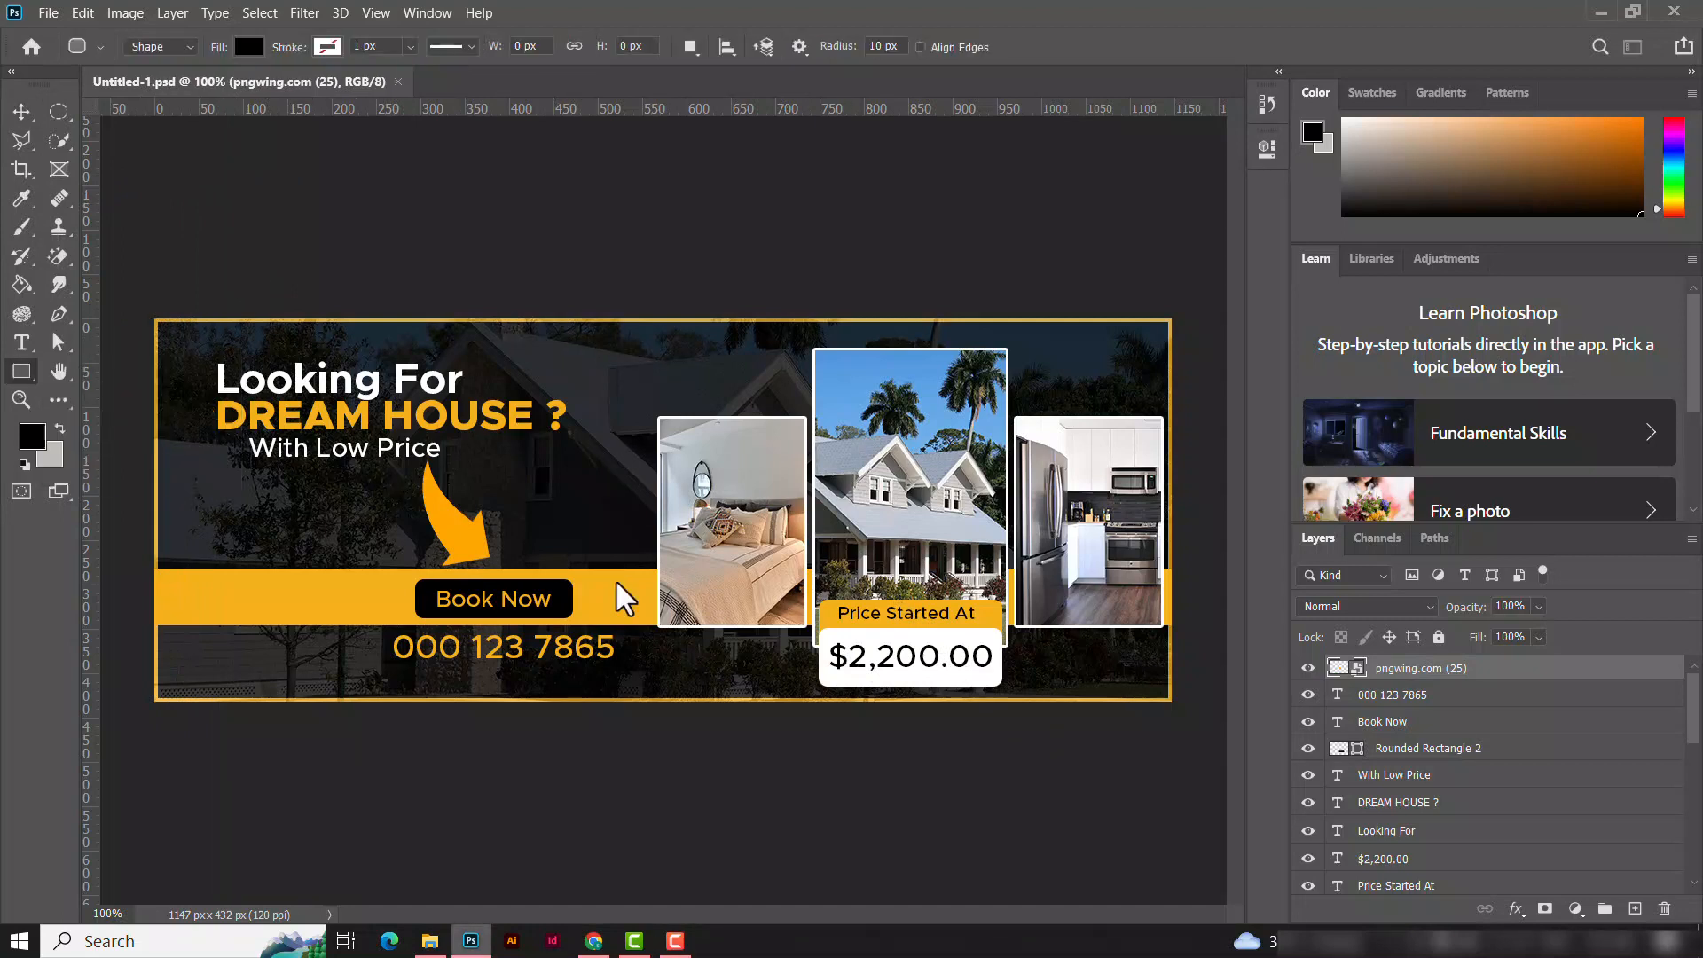
pyautogui.moveTo(690, 637); pyautogui.dragTo(807, 666)
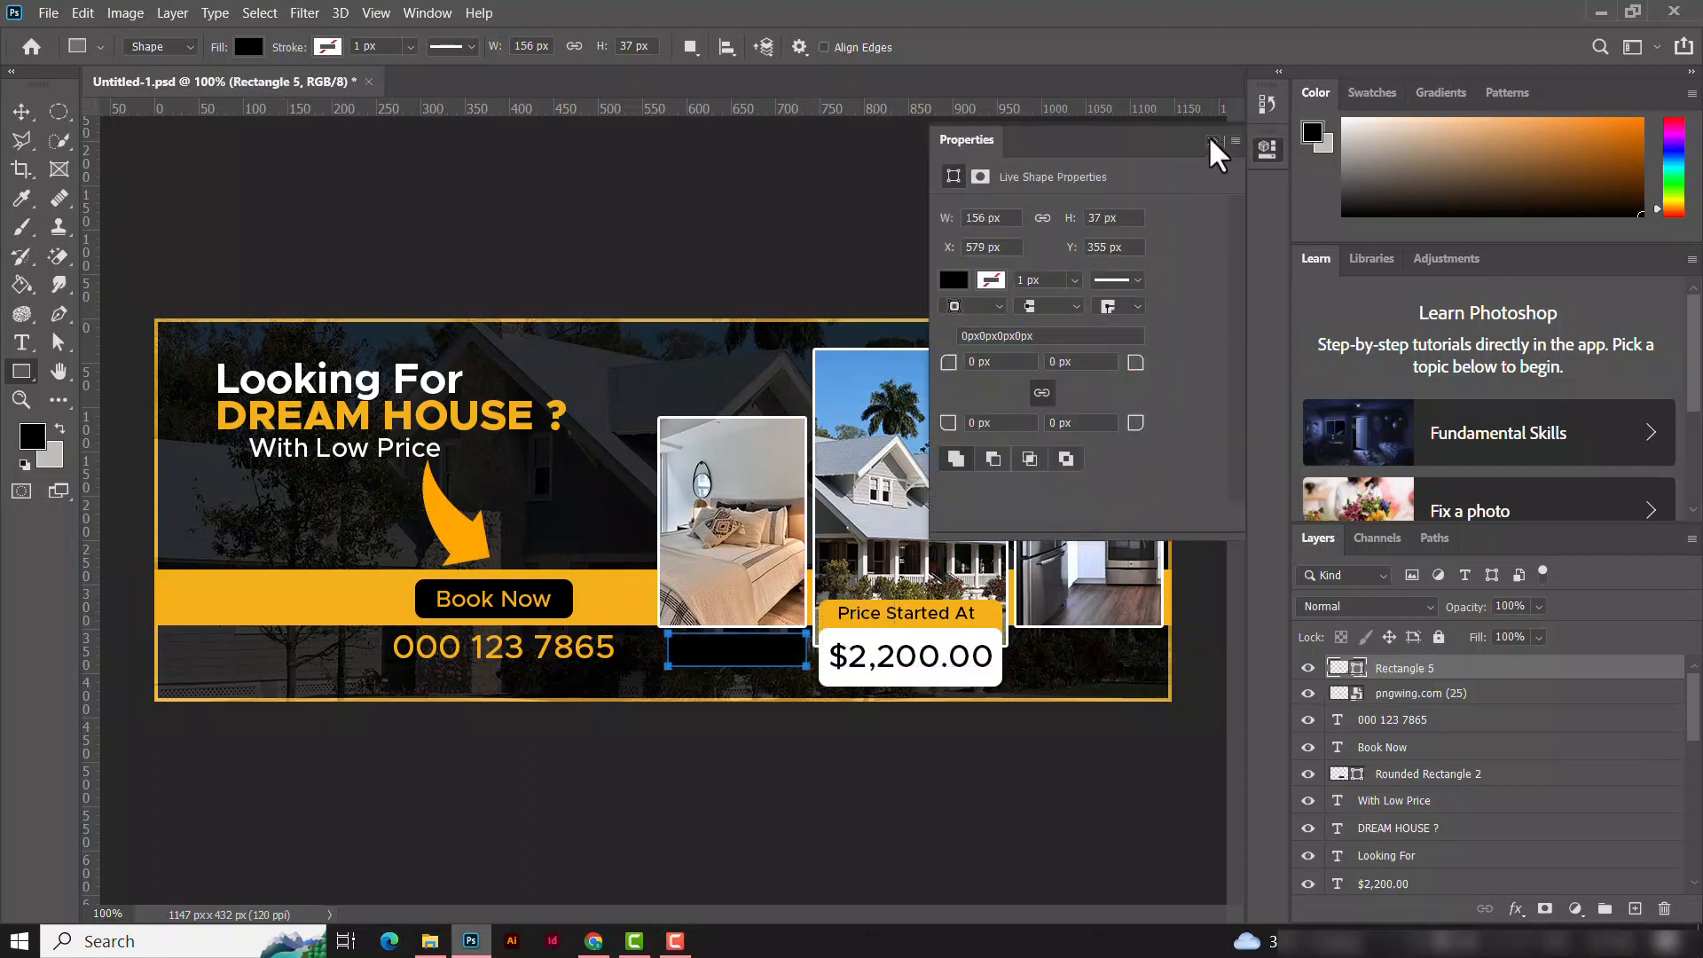
pyautogui.click(1212, 141)
# Step: Remove the new rectangle's fill, give it a yellow-orange stroke, and nudge it slightly into place beneath the bedroom photo
pyautogui.click(248, 47)
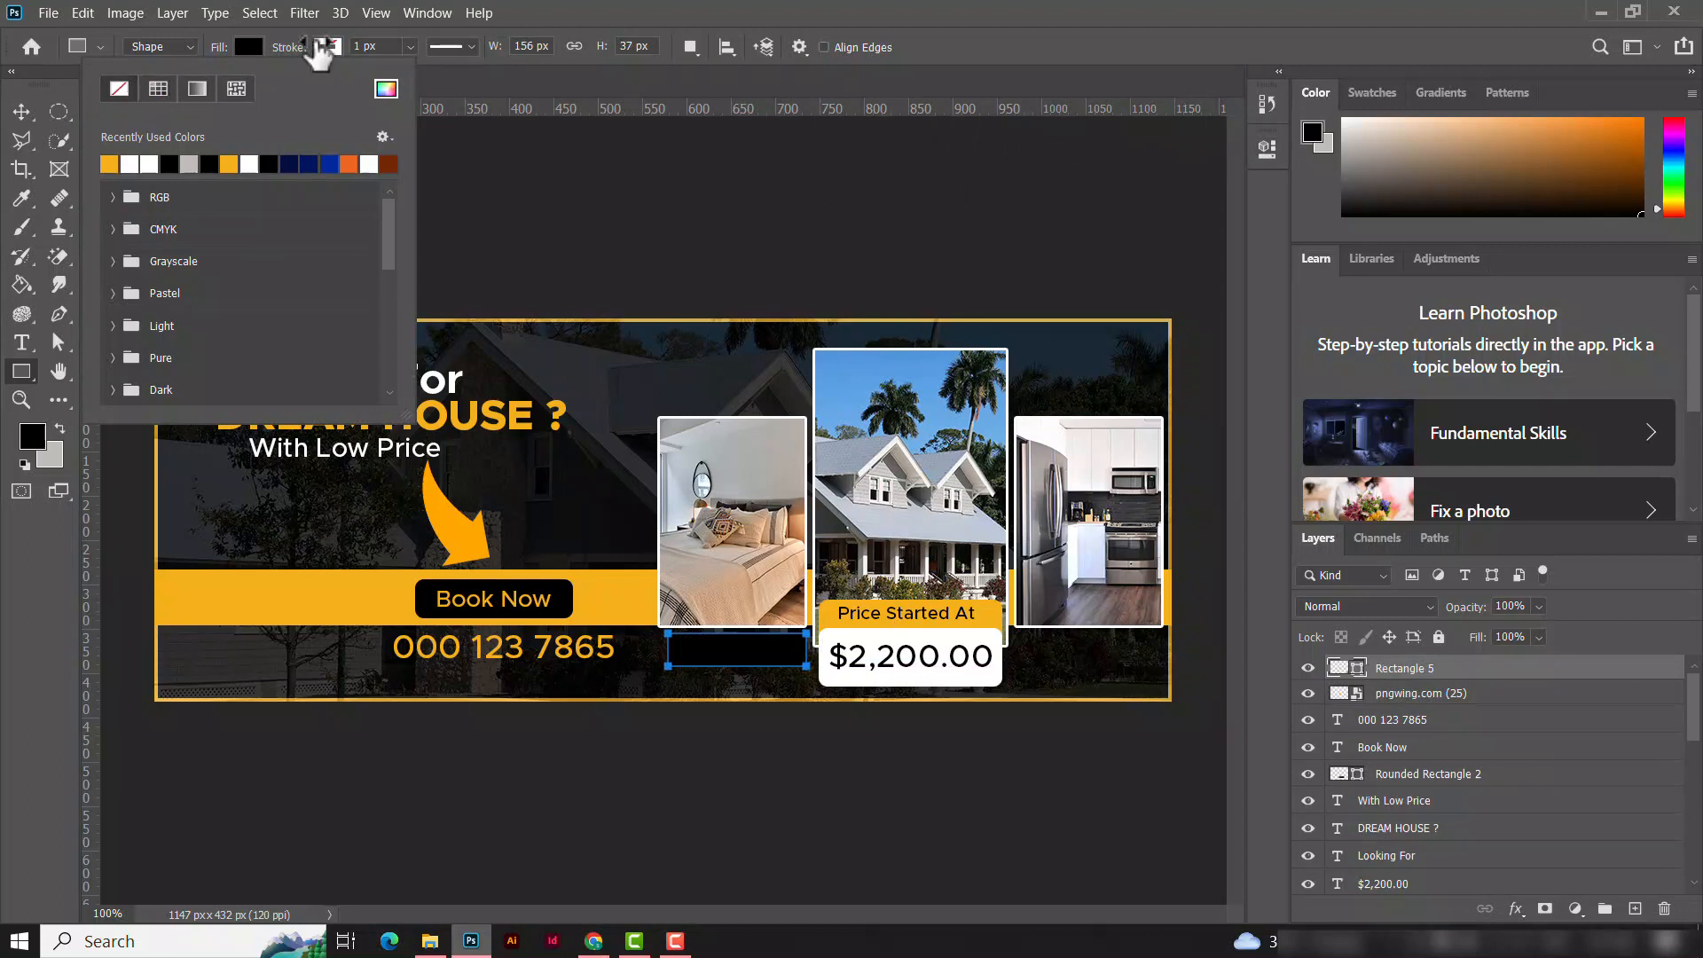
pyautogui.click(121, 88)
pyautogui.click(328, 47)
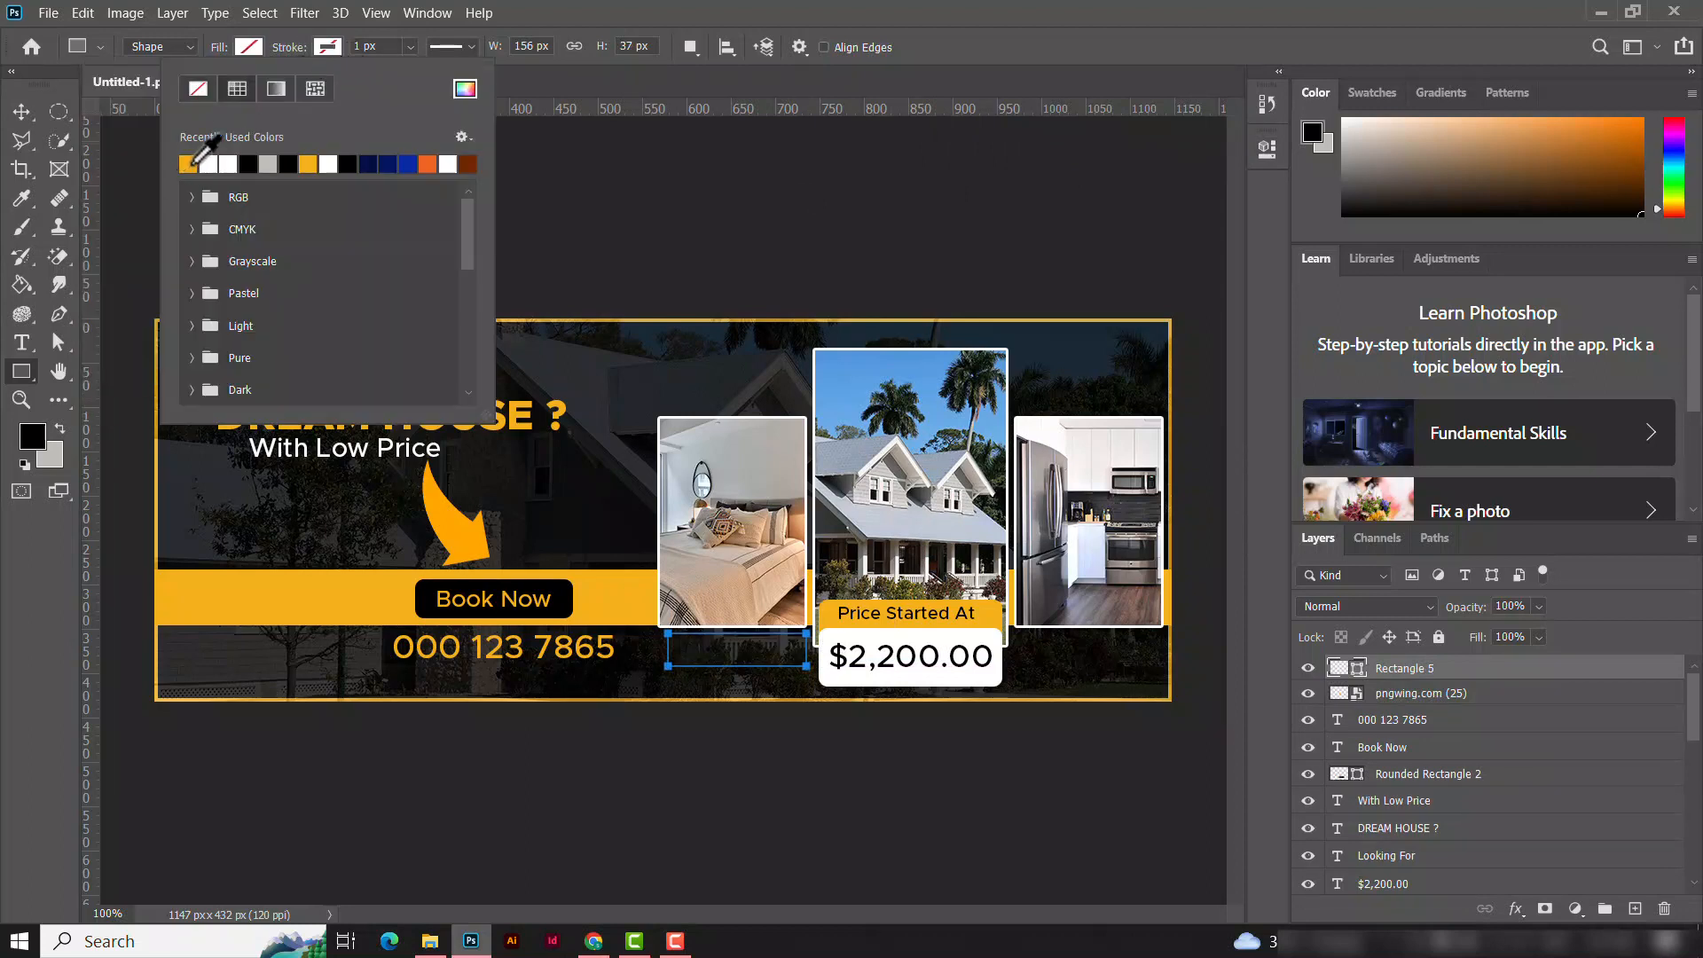
pyautogui.click(189, 164)
pyautogui.click(363, 49)
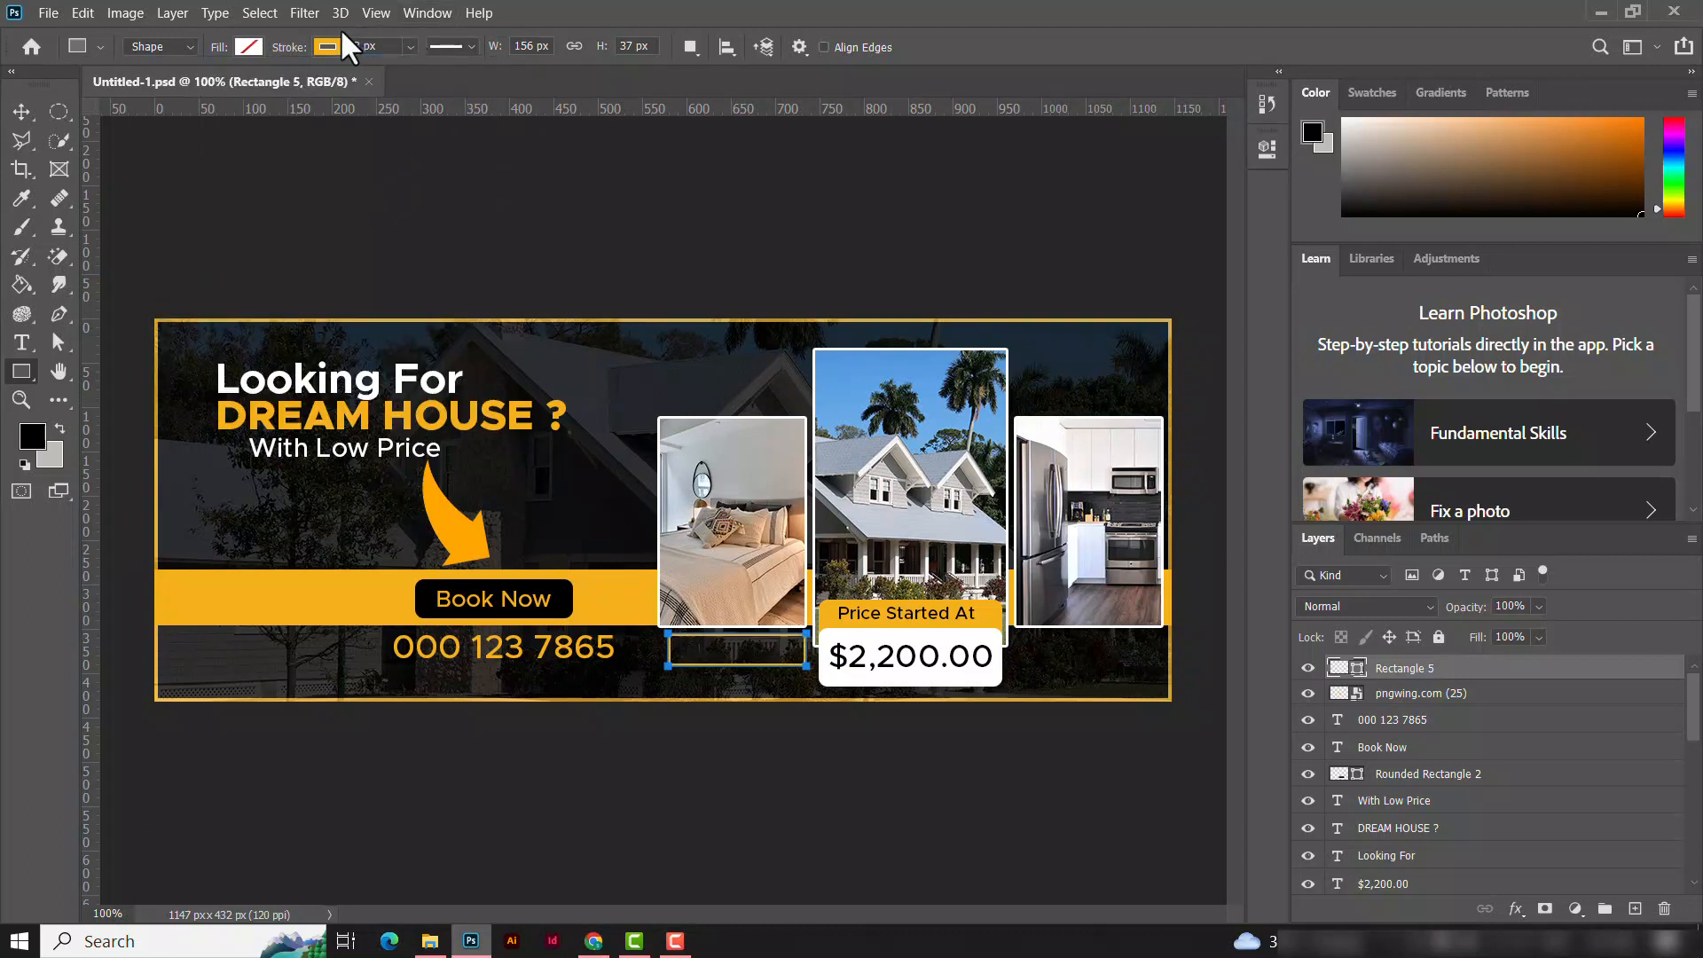
pyautogui.click(22, 111)
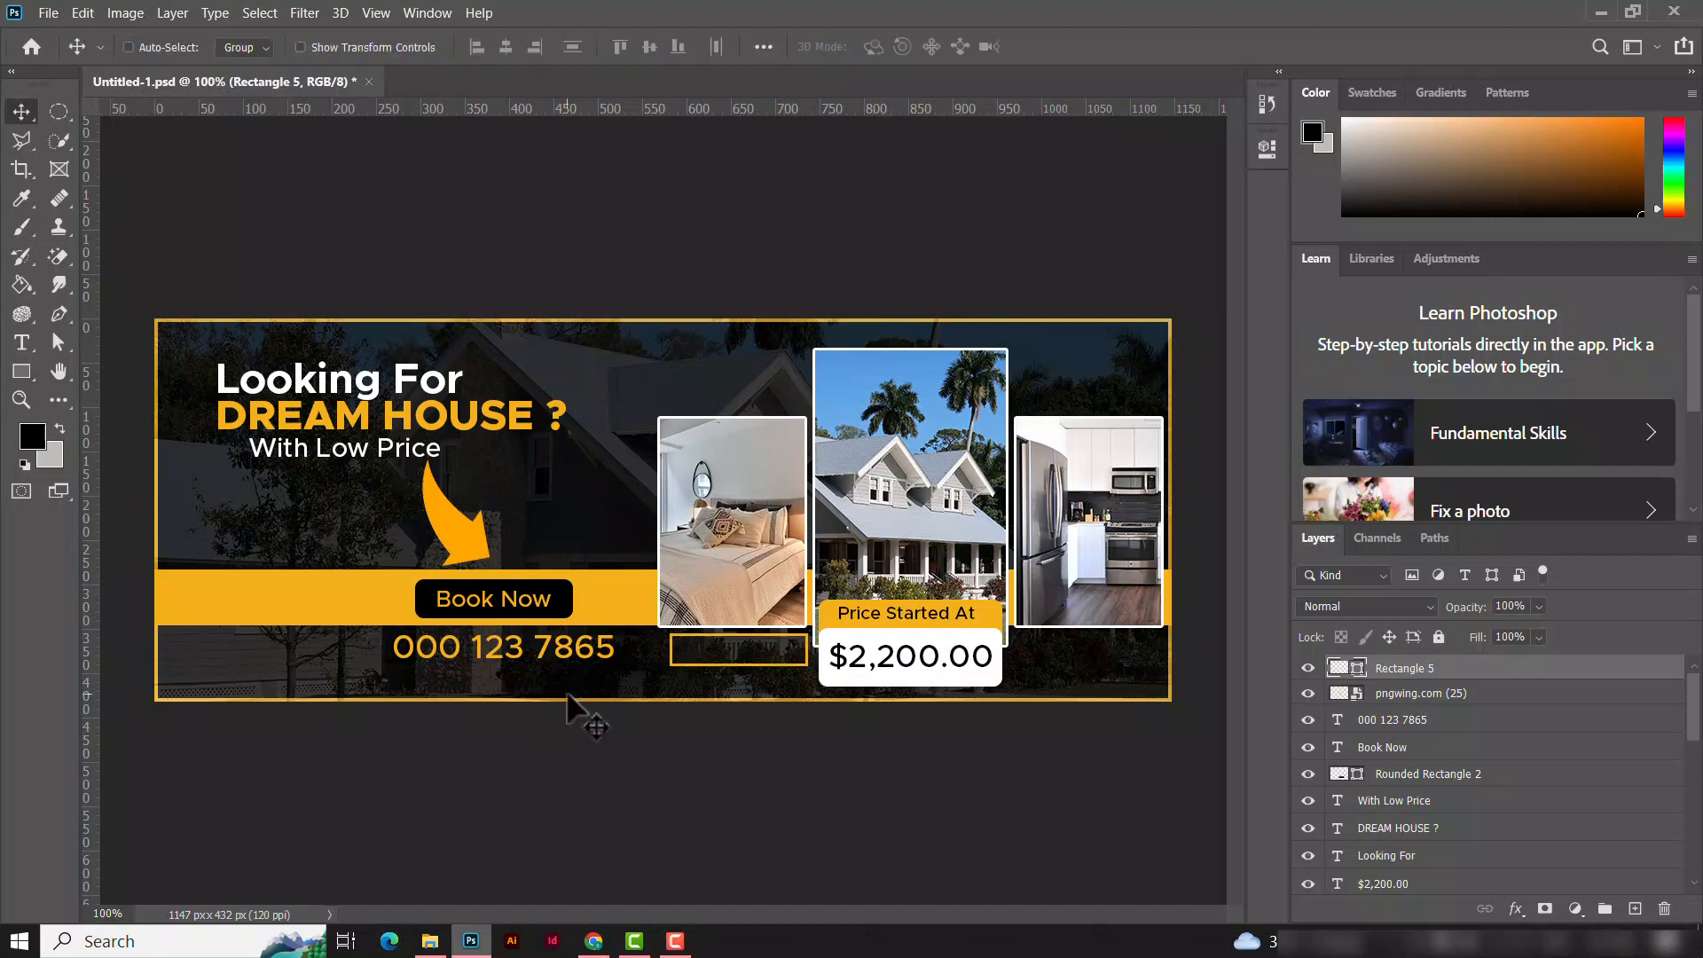
pyautogui.press('Up')
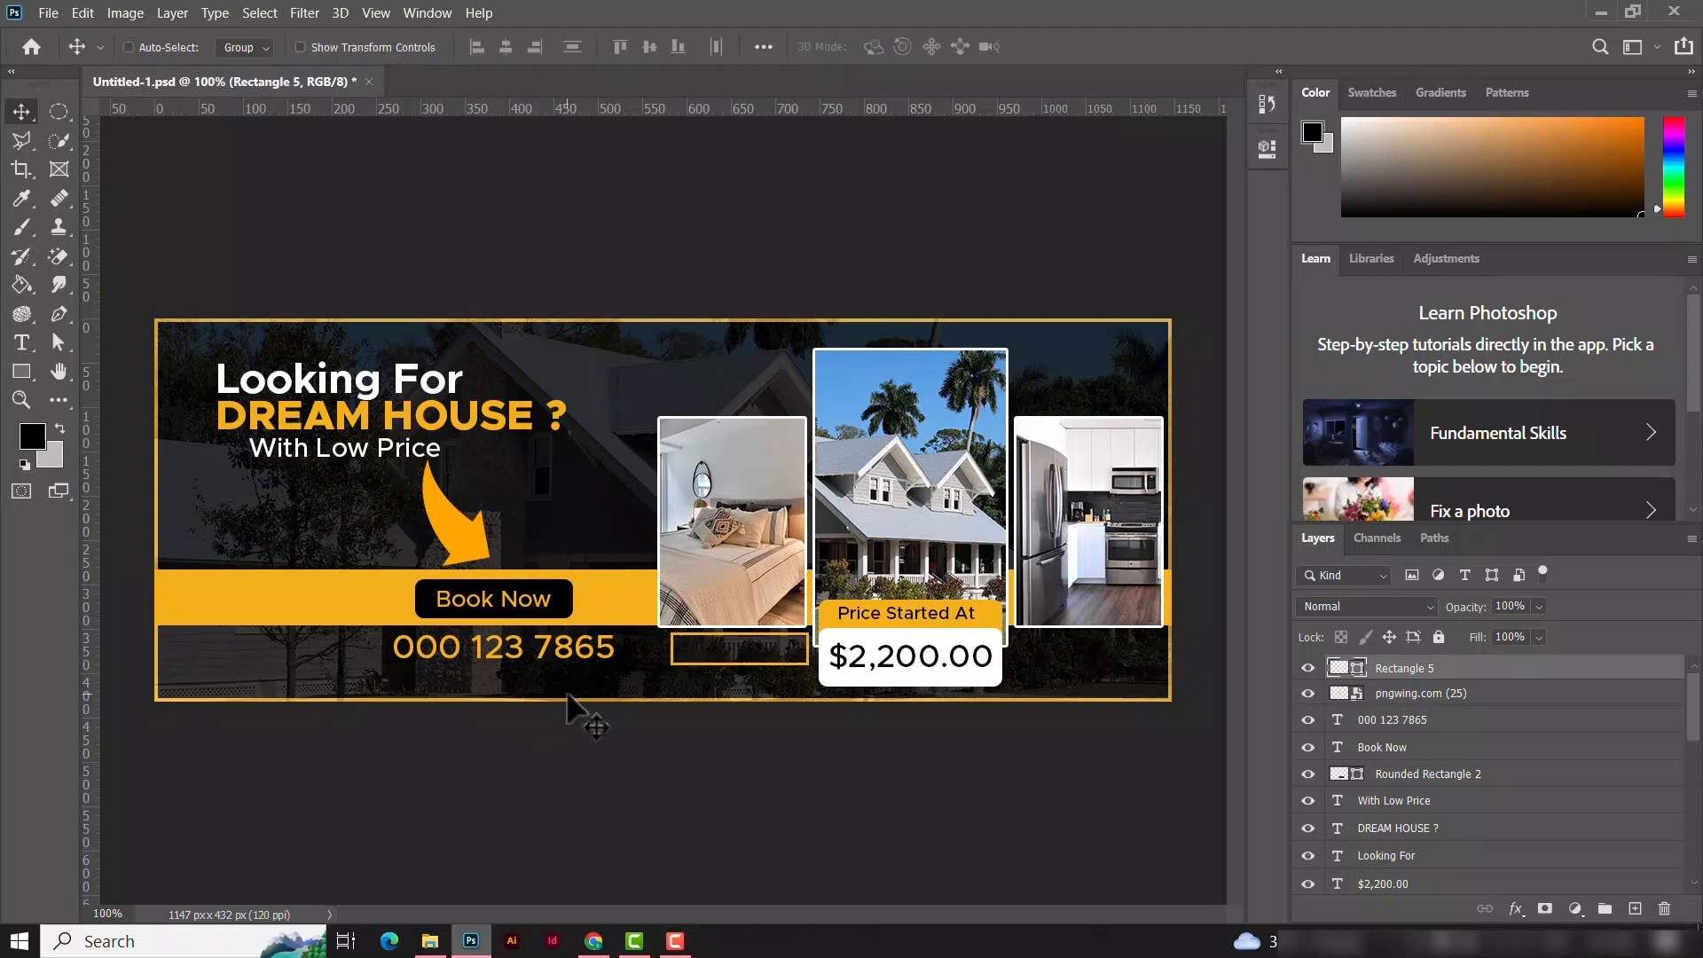
# Step: Add a layer mask to the rectangle and paint out its lower part in black, leaving the top edge and a short right tick
pyautogui.click(1544, 908)
pyautogui.click(21, 227)
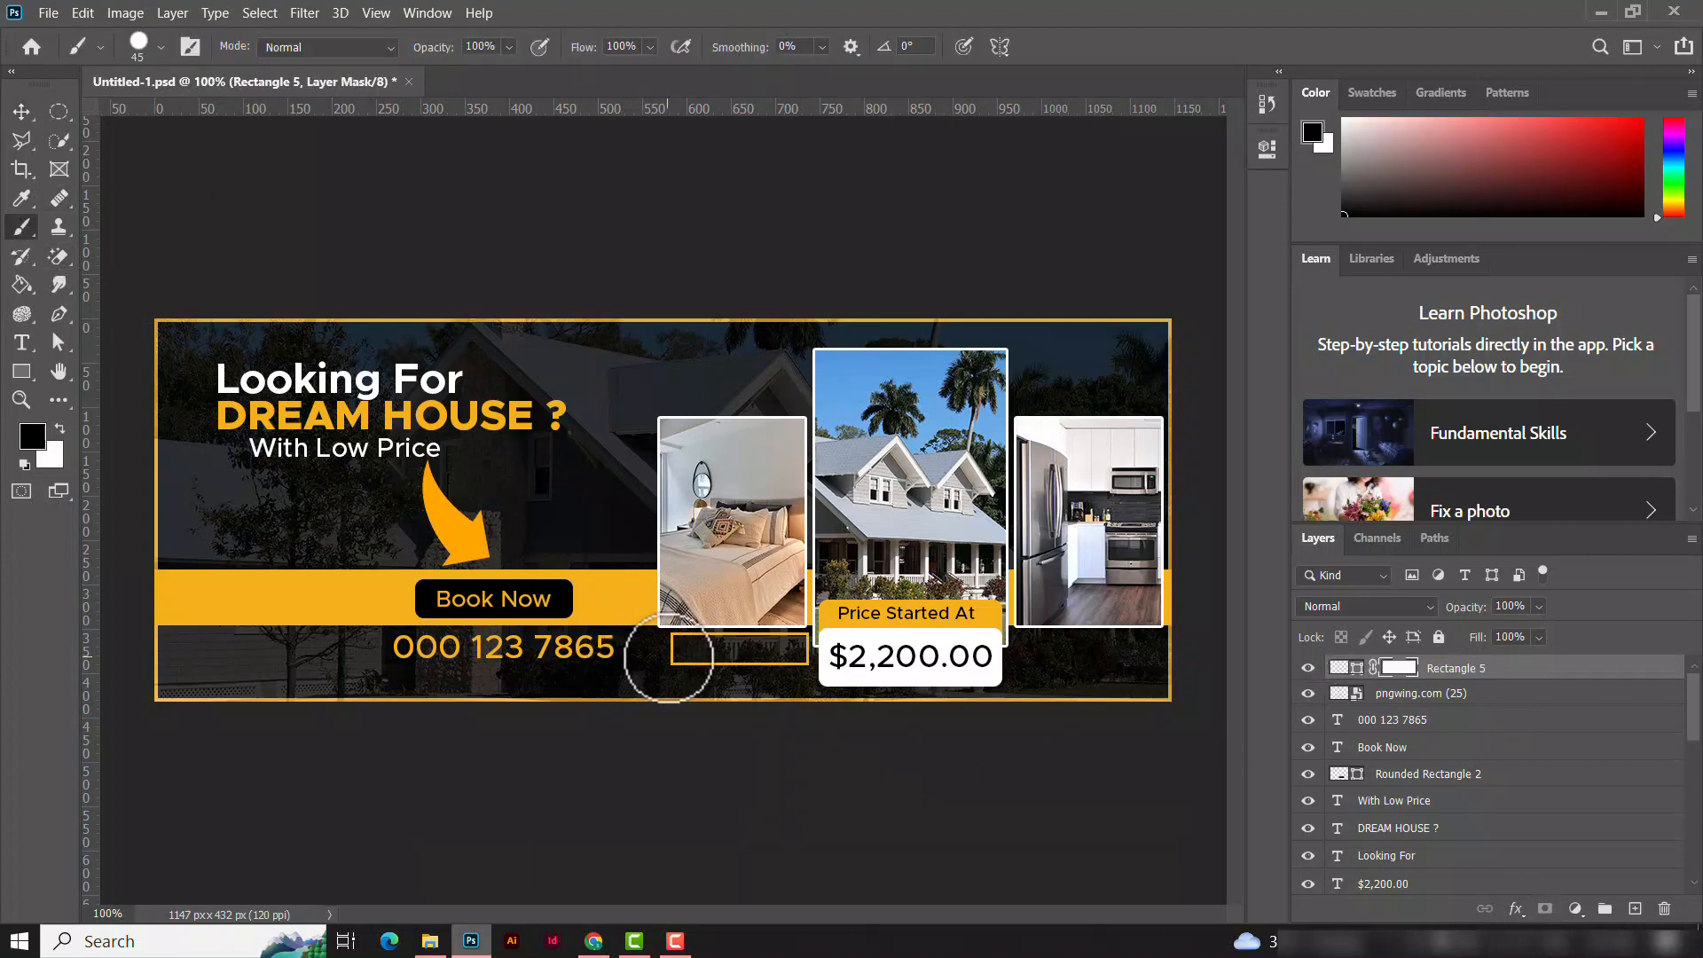
pyautogui.moveTo(671, 656)
pyautogui.mouseDown()
pyautogui.moveTo(684, 672)
pyautogui.moveTo(810, 672)
pyautogui.mouseUp()
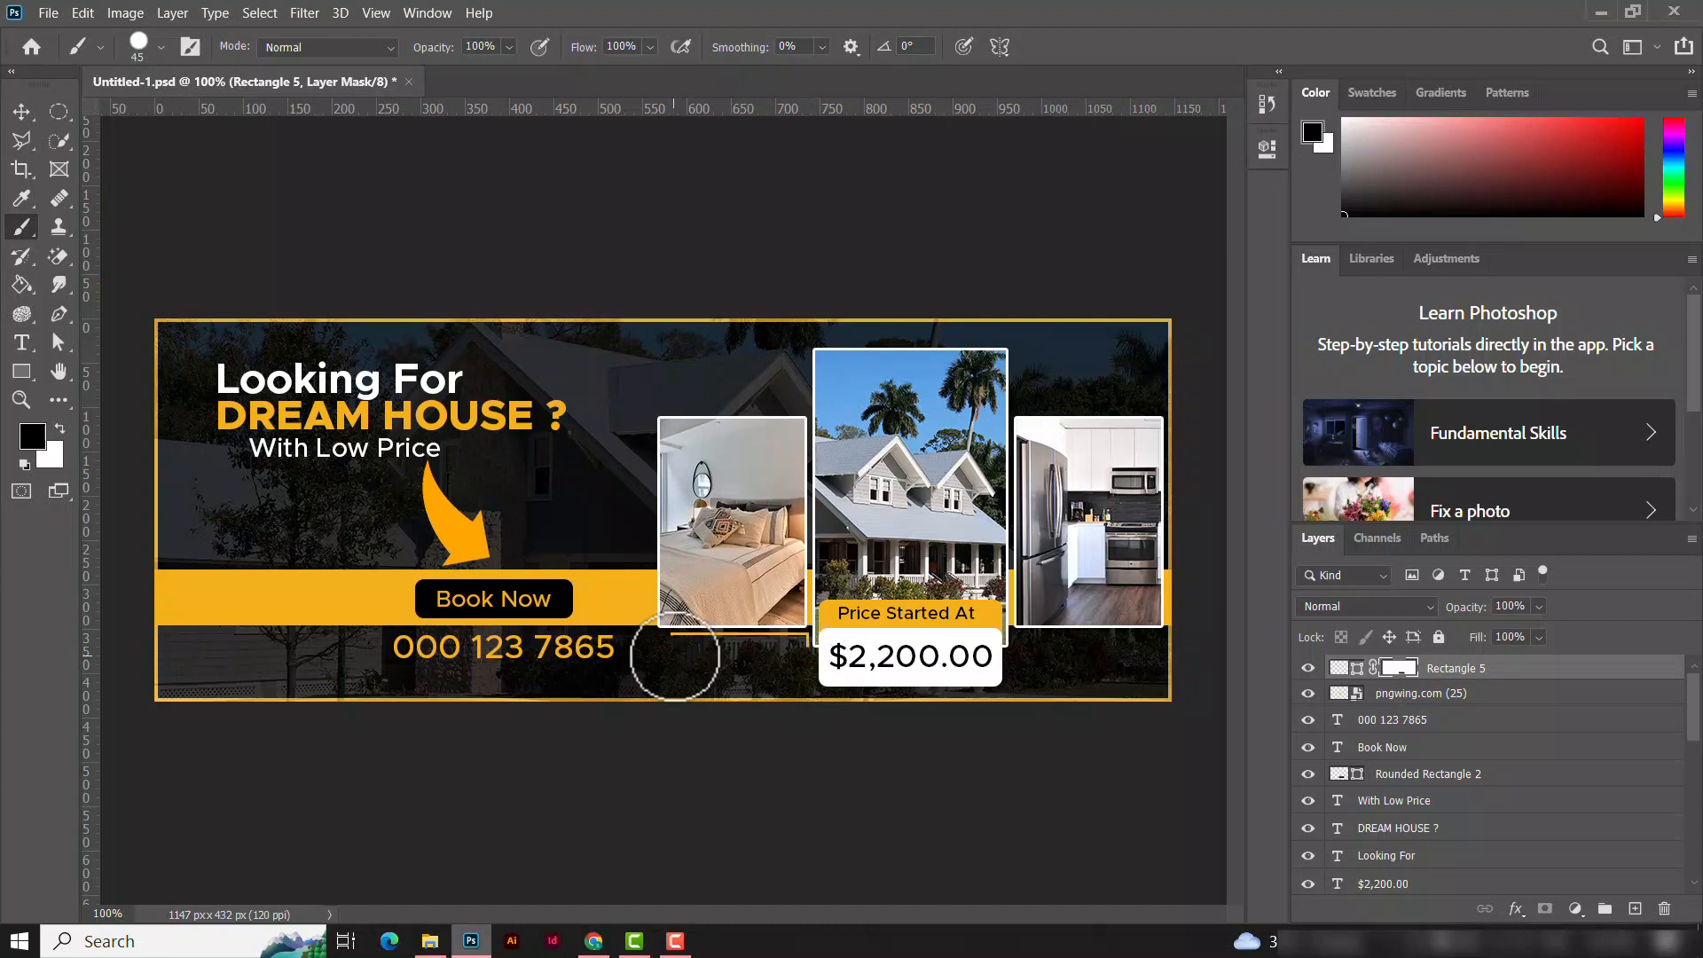
# Step: Duplicate the masked bracket line, flip the copy vertically, and place it just above the bedroom photo
pyautogui.click(21, 112)
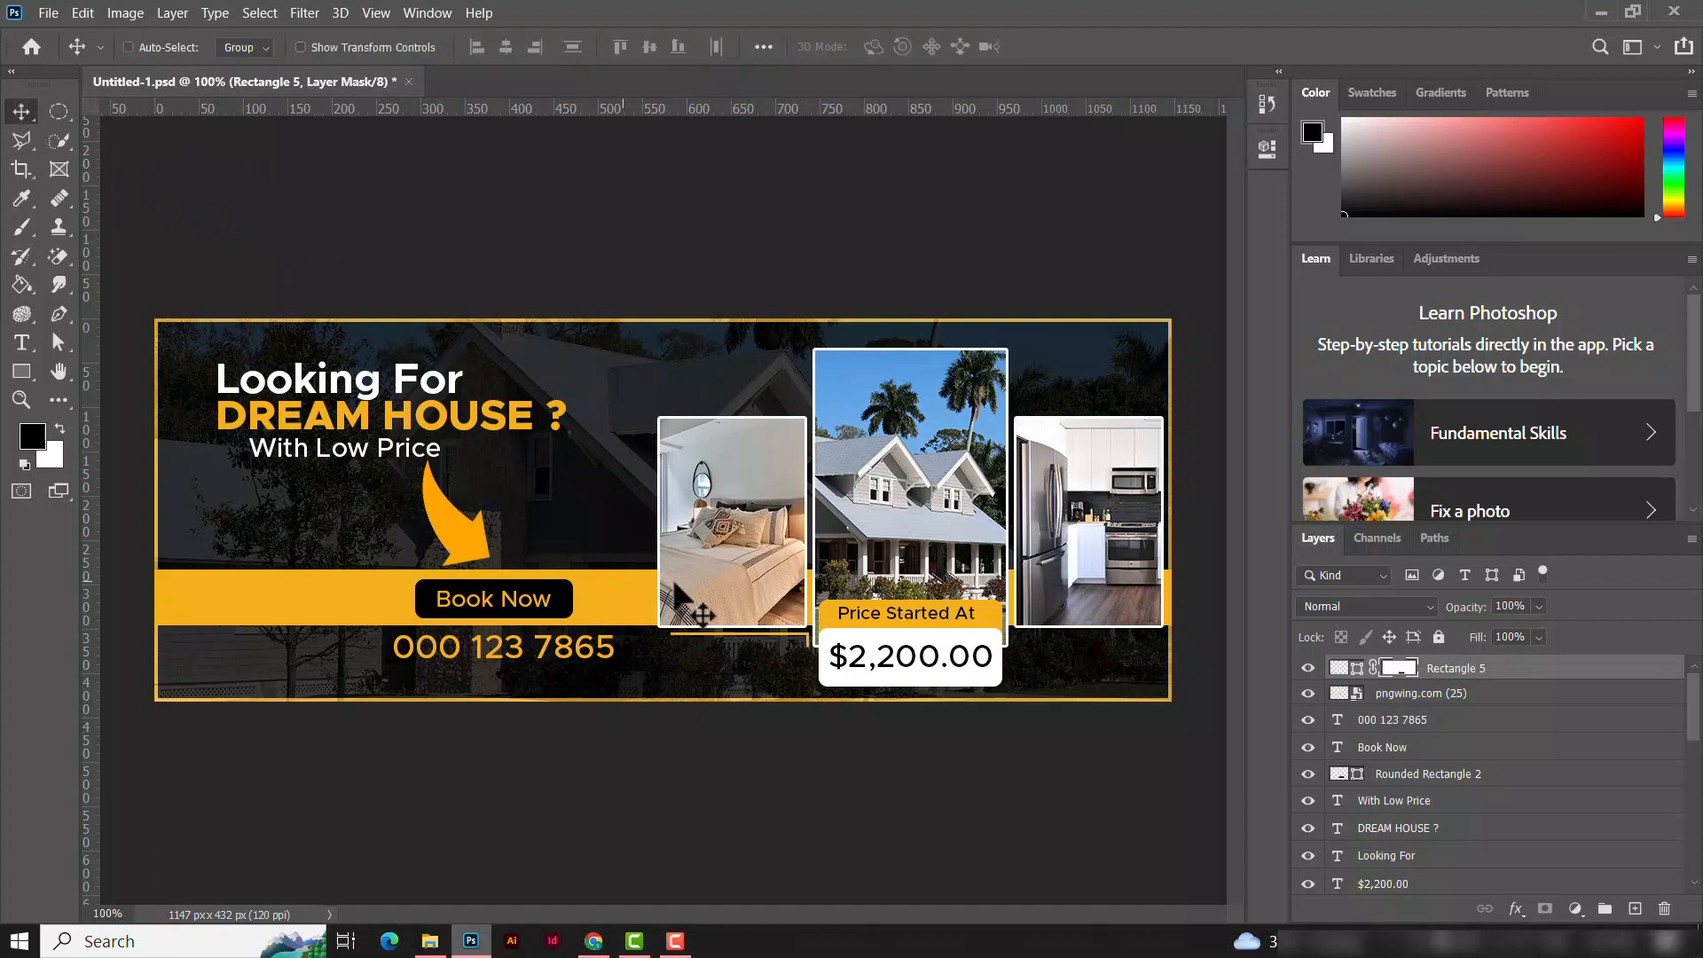
pyautogui.moveTo(719, 652); pyautogui.dragTo(729, 384)
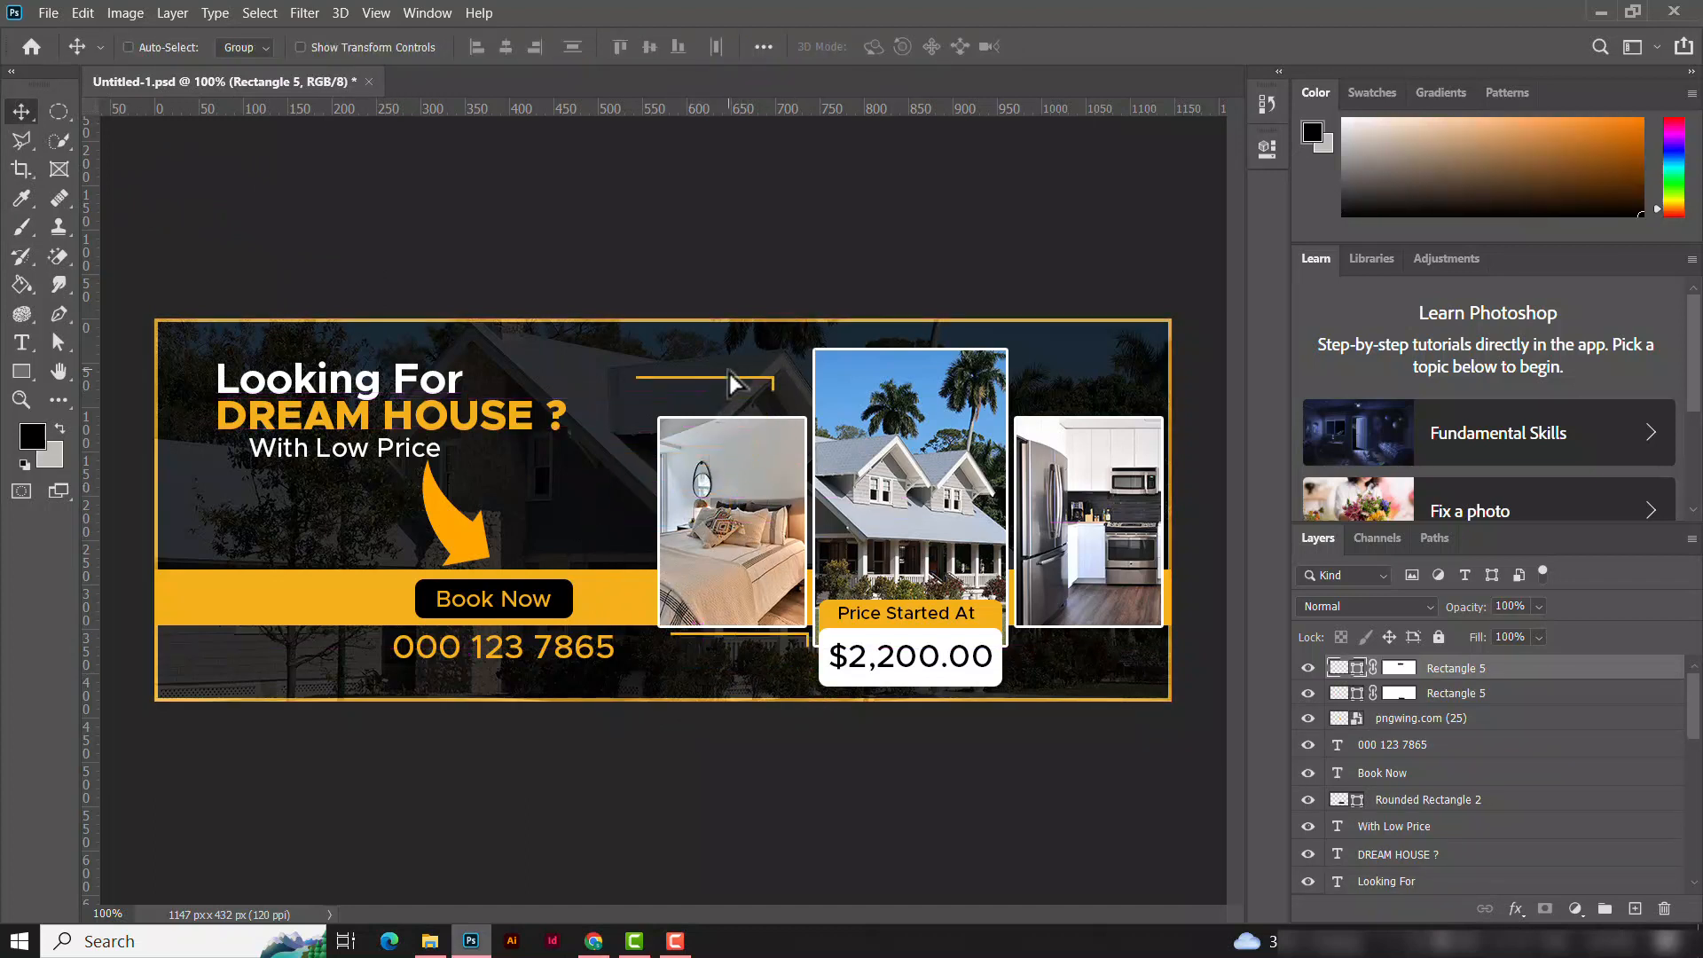
pyautogui.hotkey('ctrl', 't')
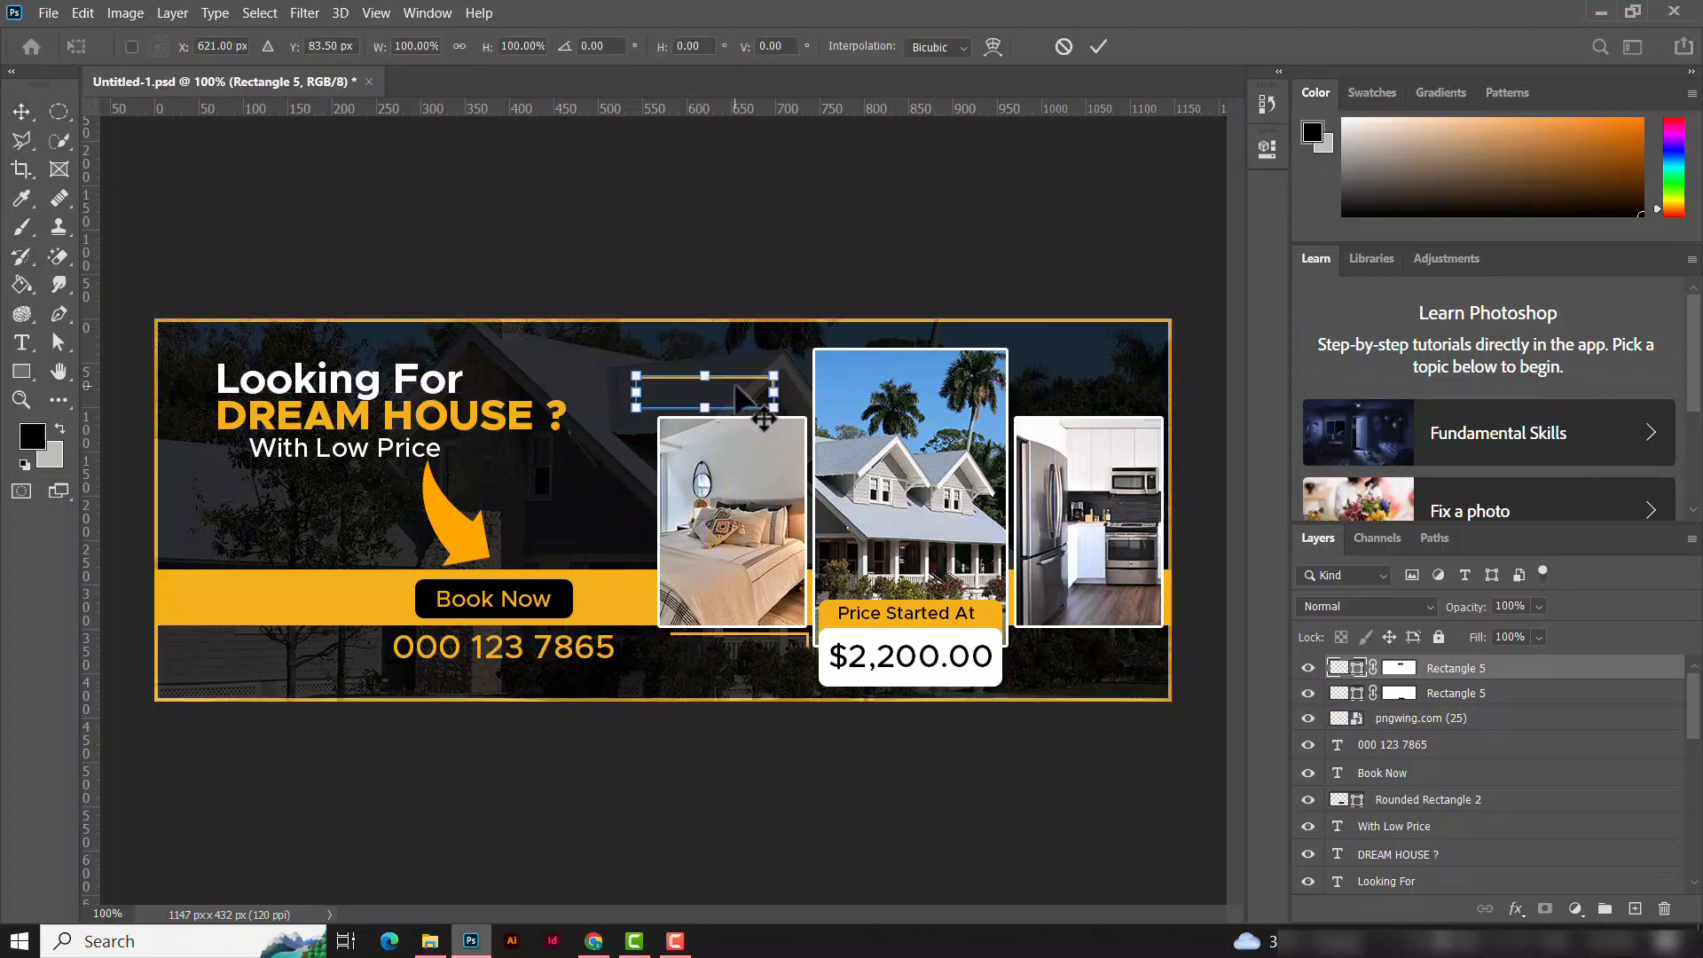
pyautogui.rightClick(735, 385)
pyautogui.click(787, 759)
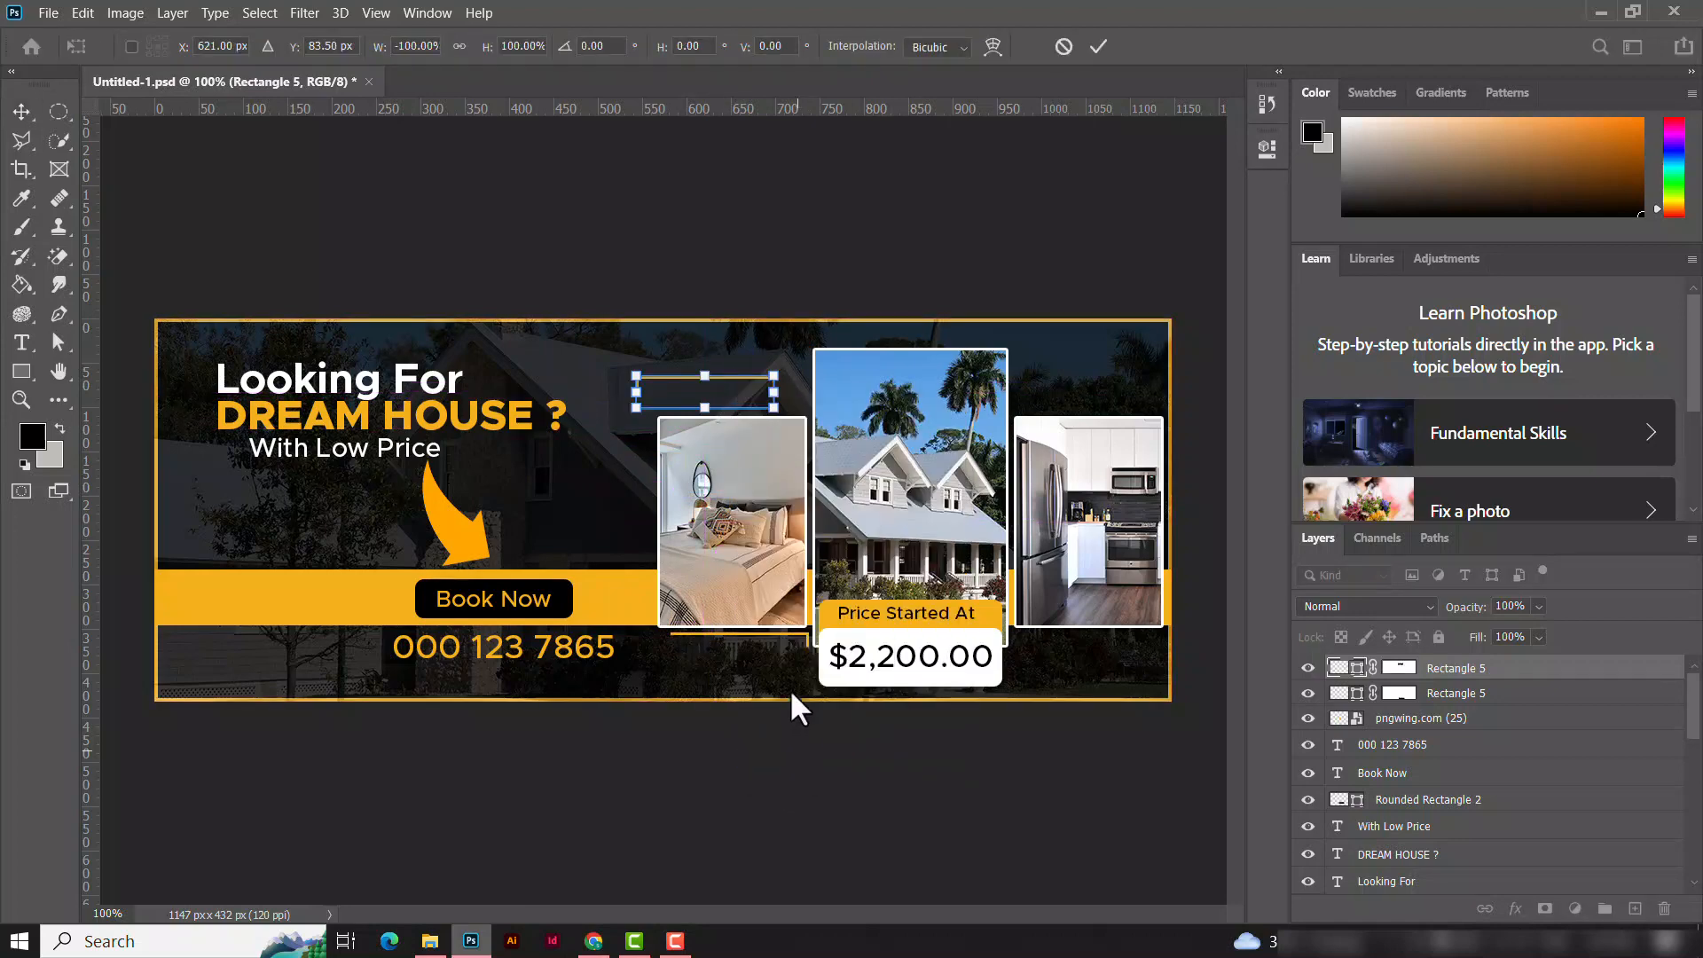
pyautogui.rightClick(695, 392)
pyautogui.click(773, 777)
pyautogui.rightClick(734, 405)
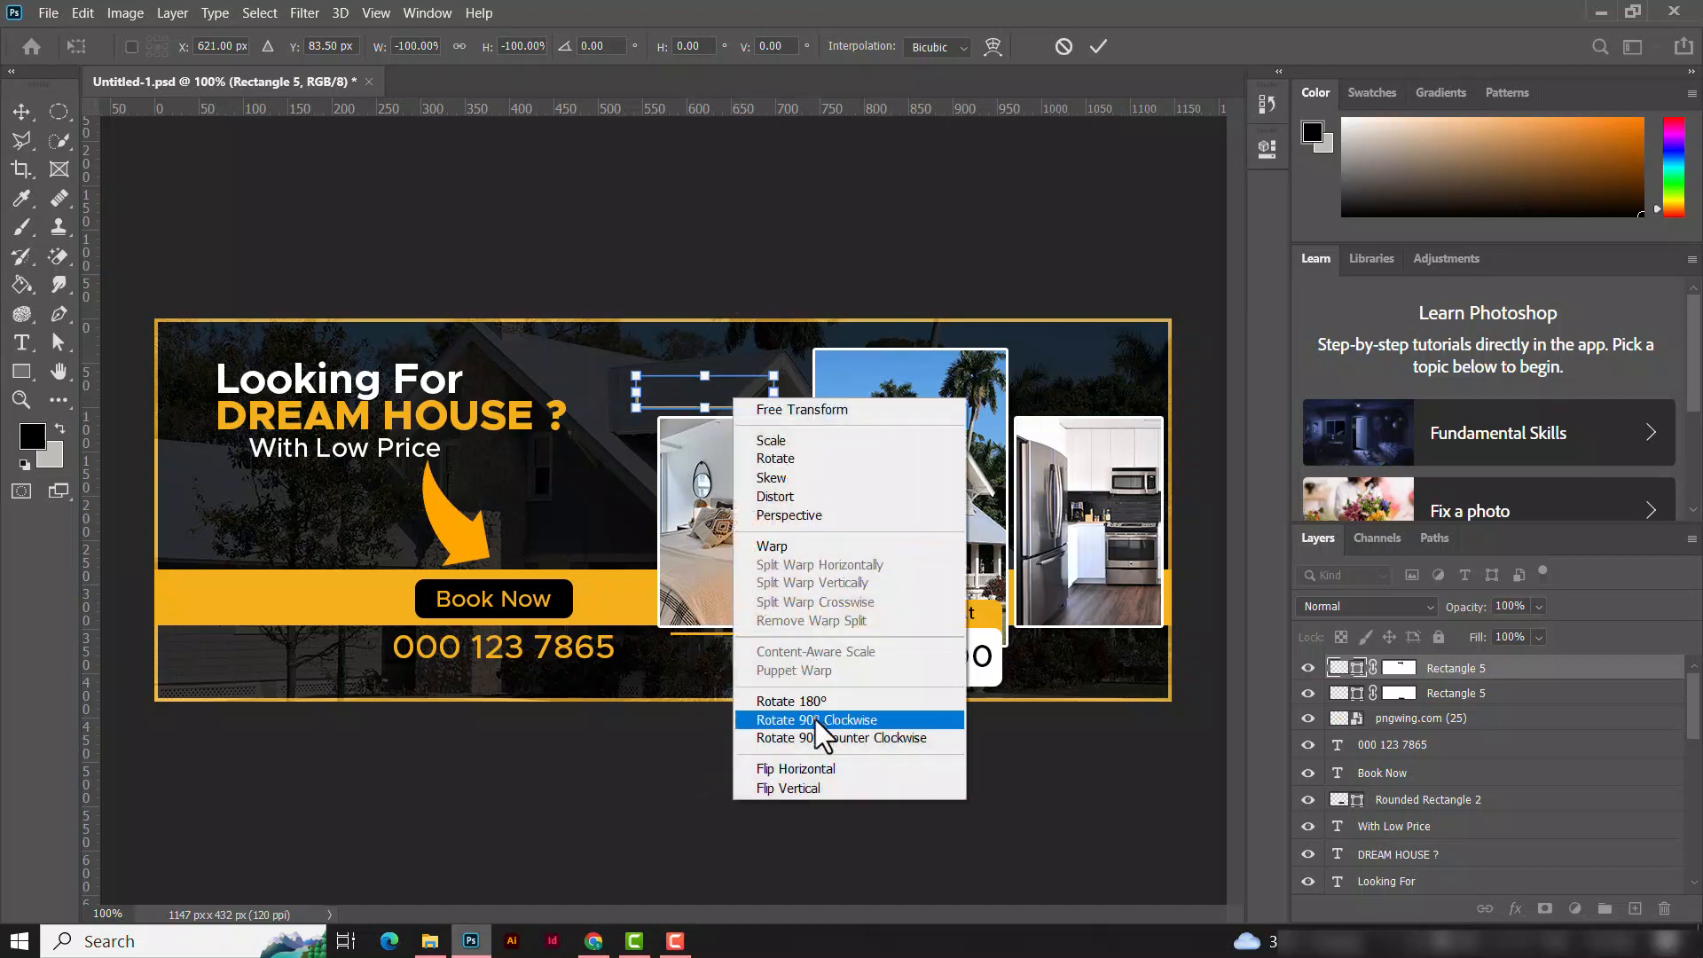
pyautogui.click(811, 768)
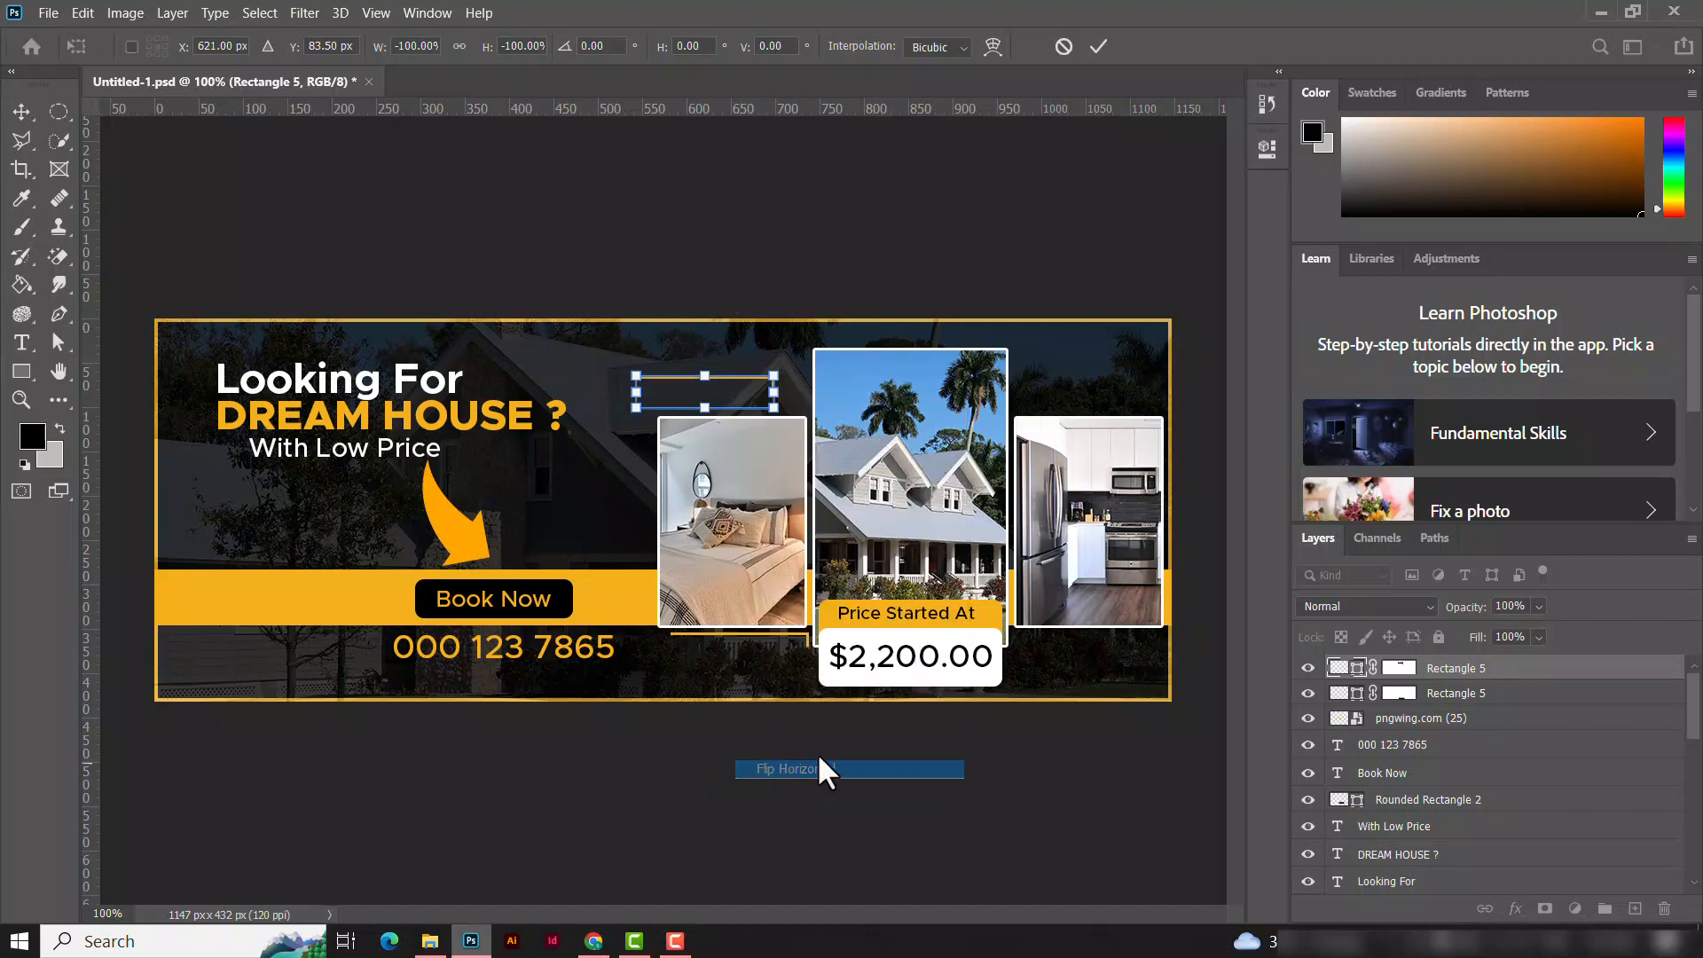
pyautogui.click(1098, 46)
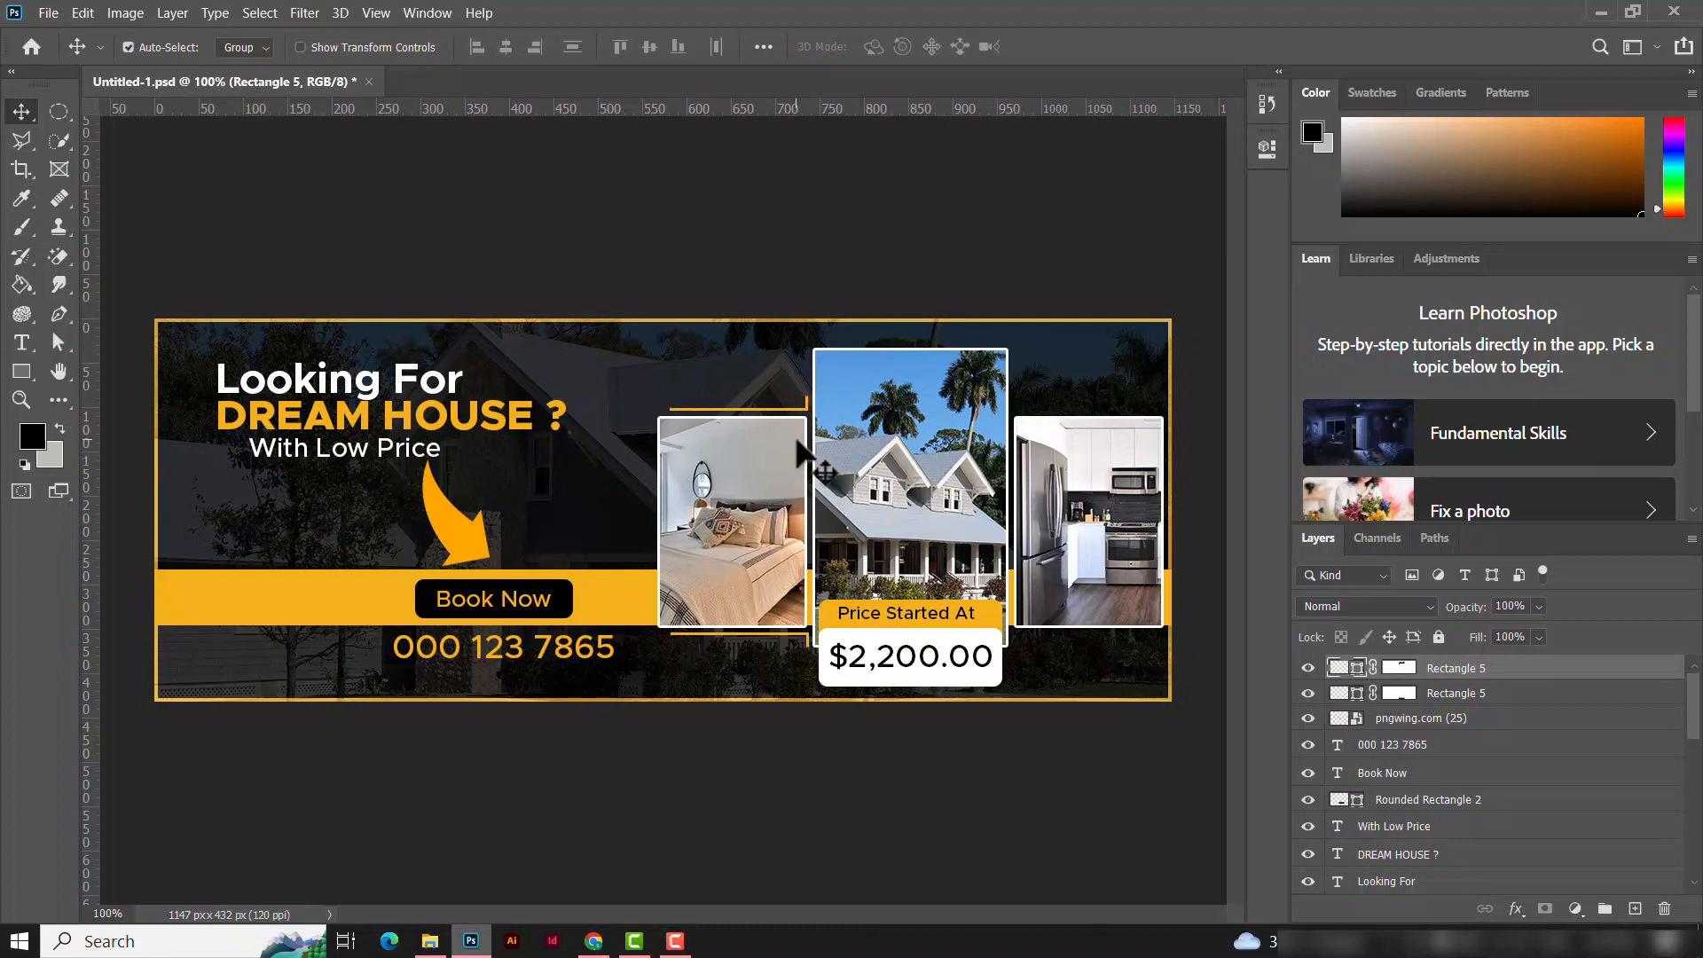
# Step: Duplicate the bracket line toward the kitchen photo and try flipping the copy's path horizontally and vertically
pyautogui.moveTo(805, 454); pyautogui.dragTo(1068, 433)
pyautogui.hotkey('ctrl', 't')
pyautogui.rightClick(1031, 399)
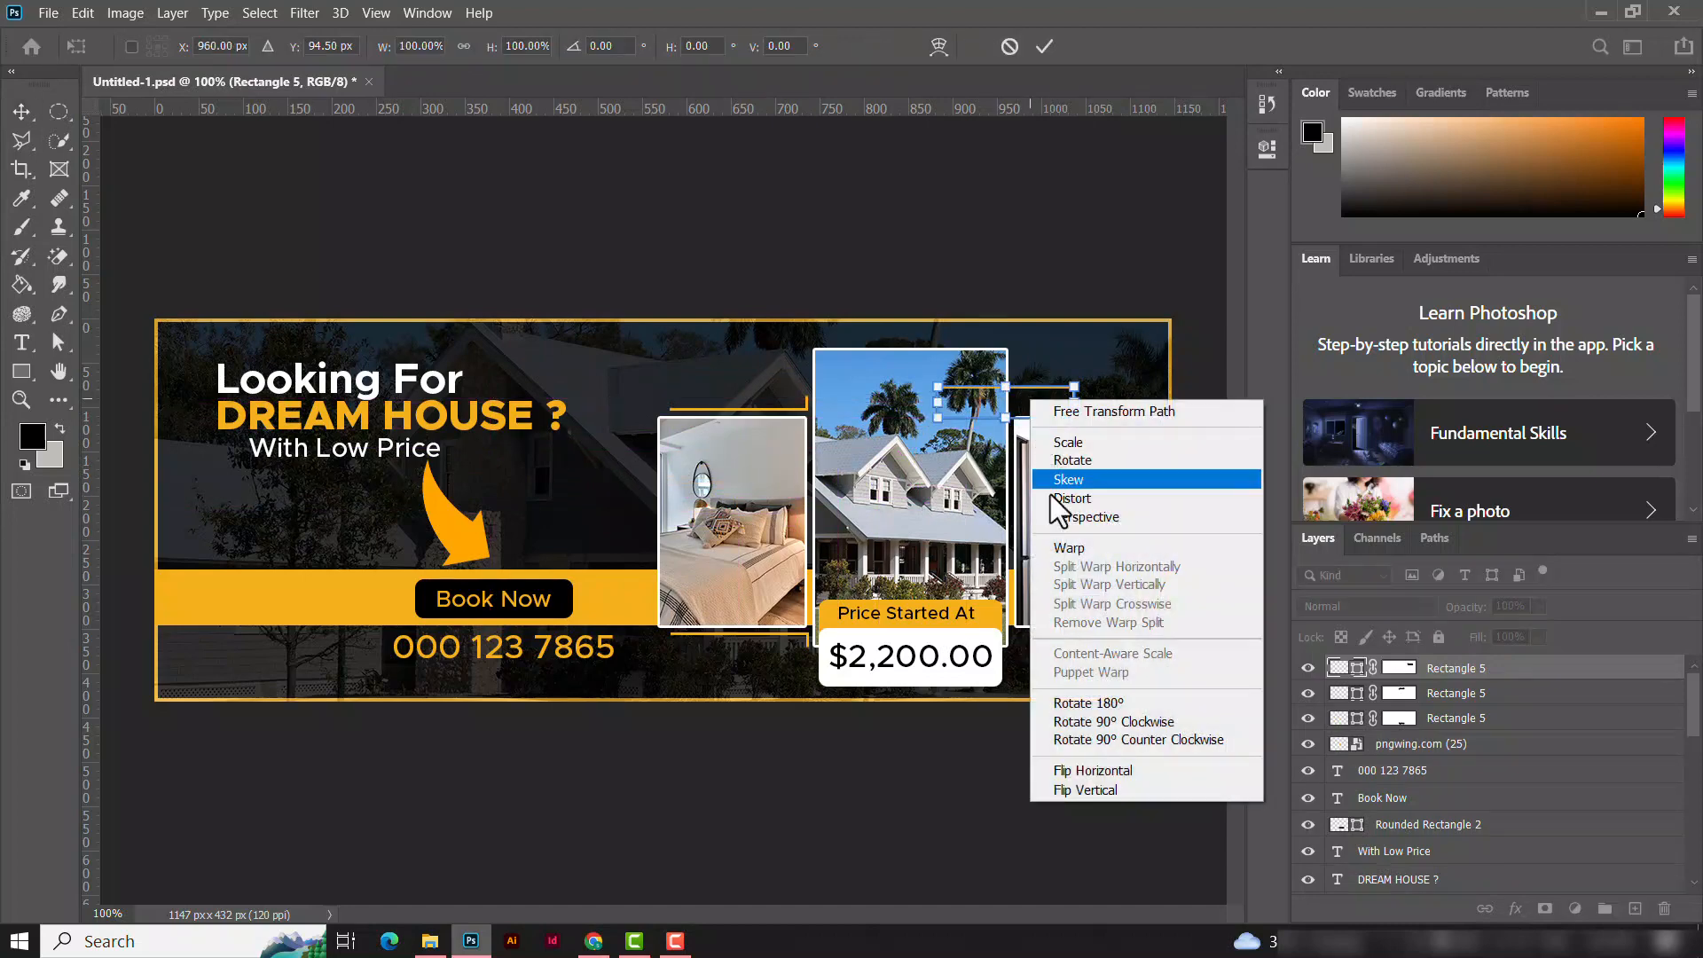
pyautogui.click(1104, 770)
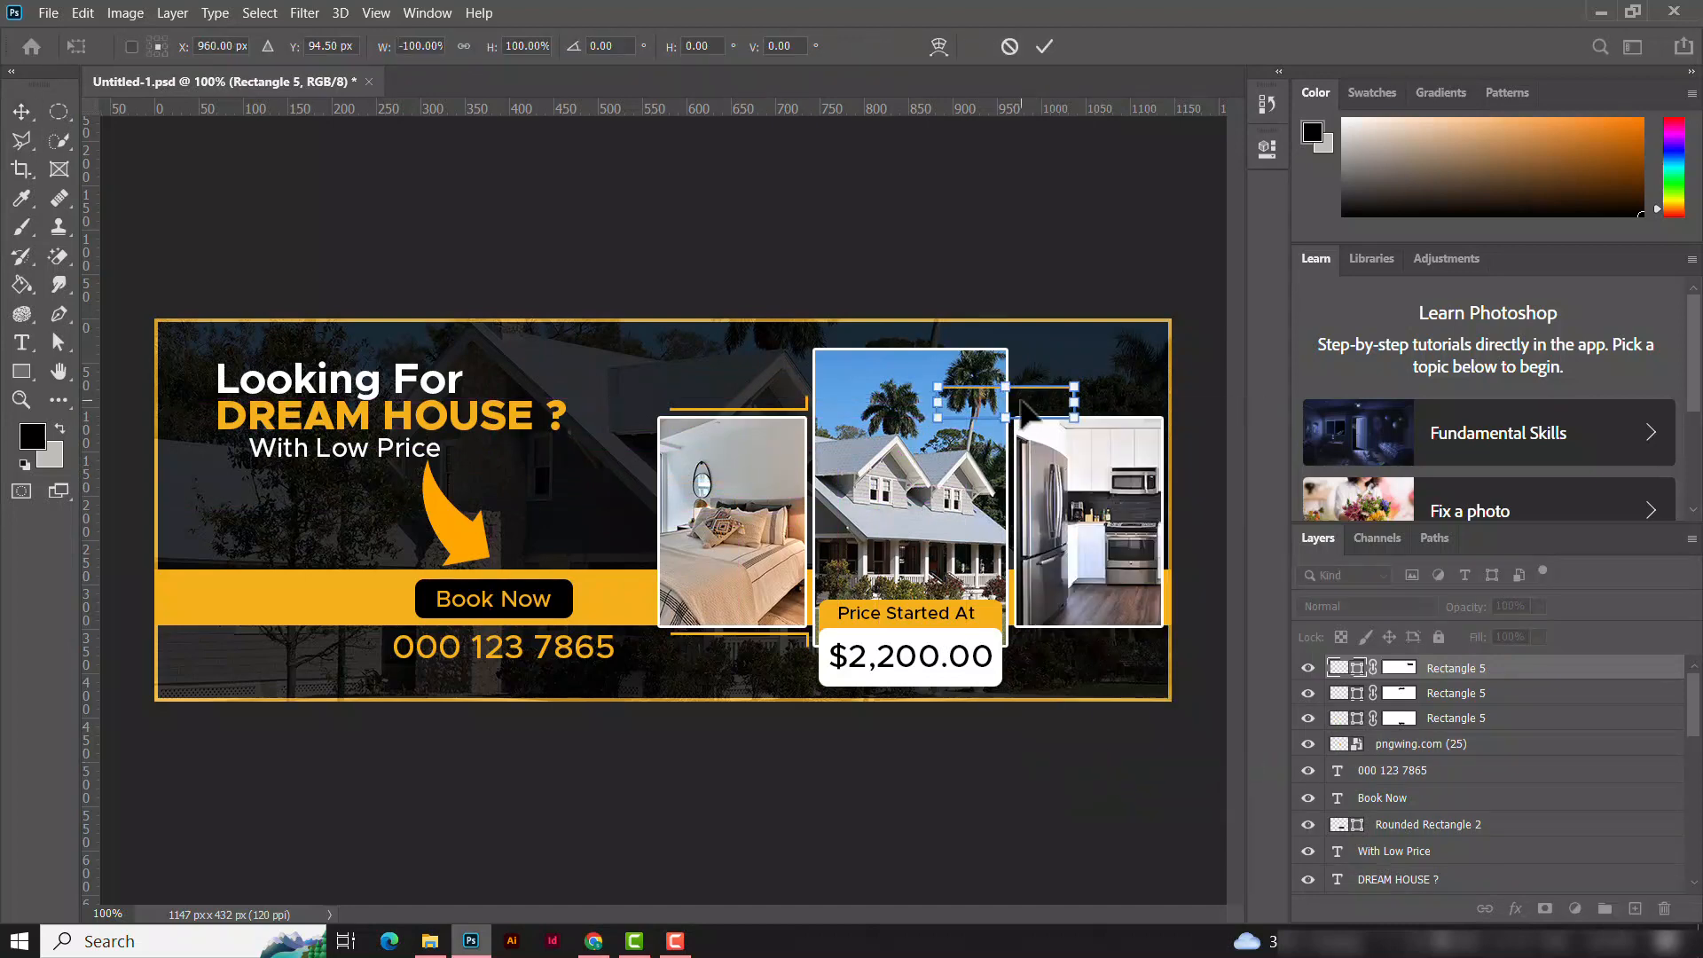
pyautogui.rightClick(1021, 410)
pyautogui.click(1088, 790)
pyautogui.press('Return')
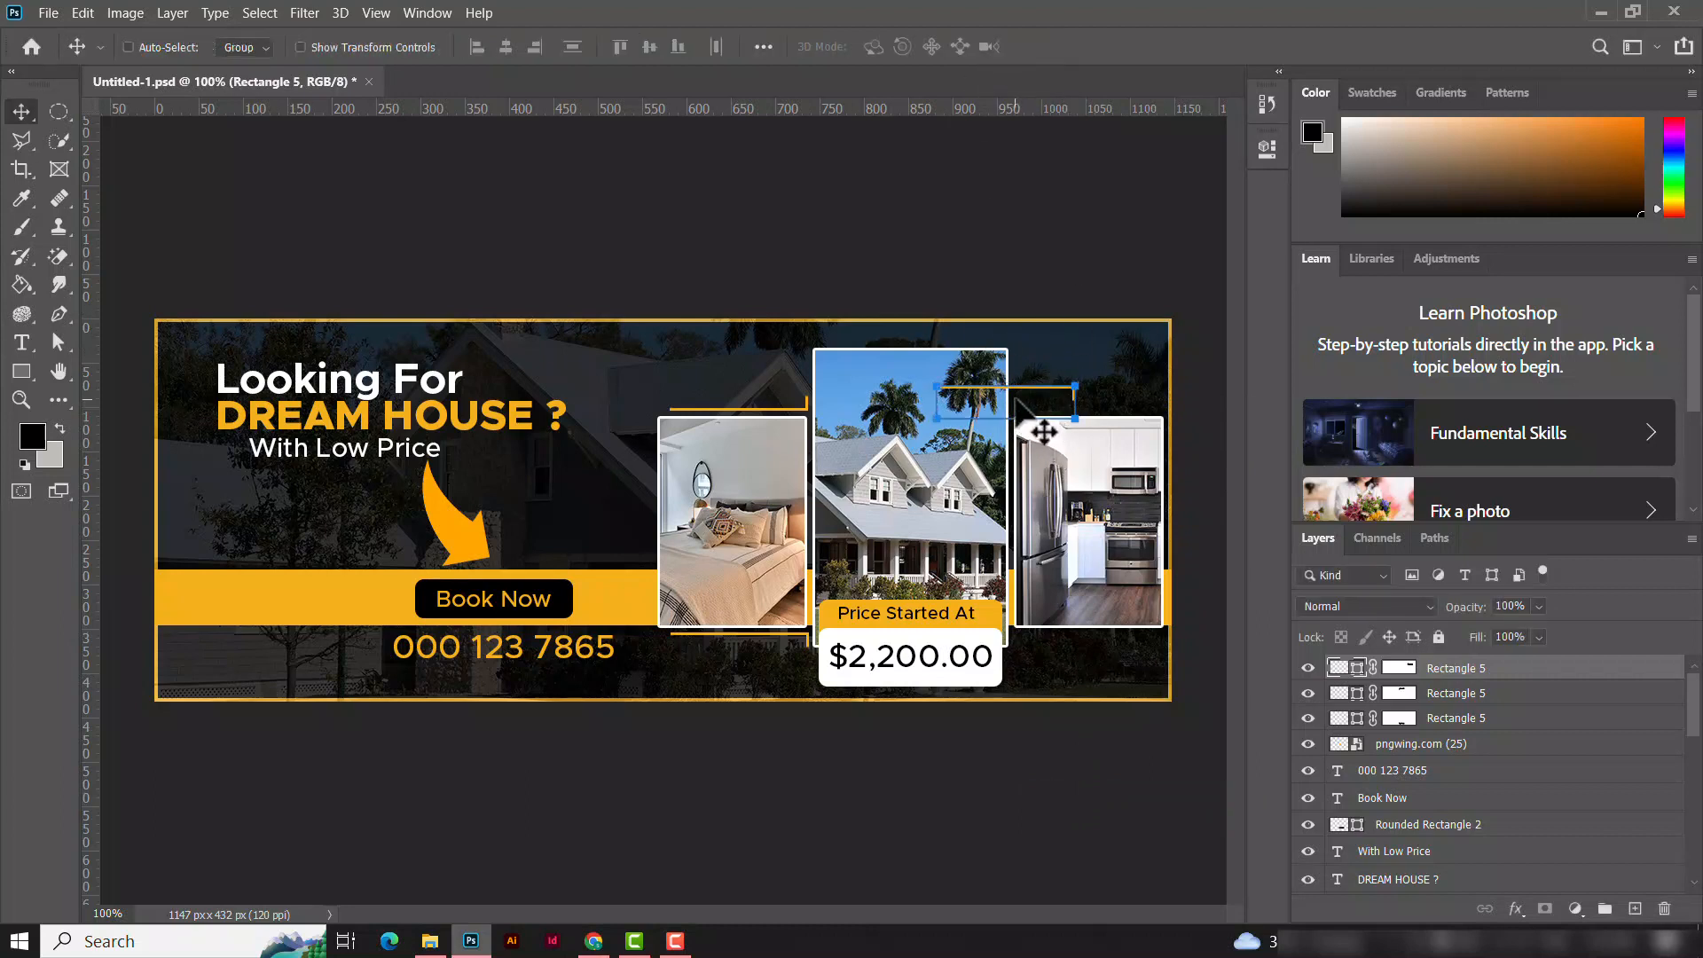
pyautogui.hotkey('ctrl', 't')
pyautogui.click(896, 385)
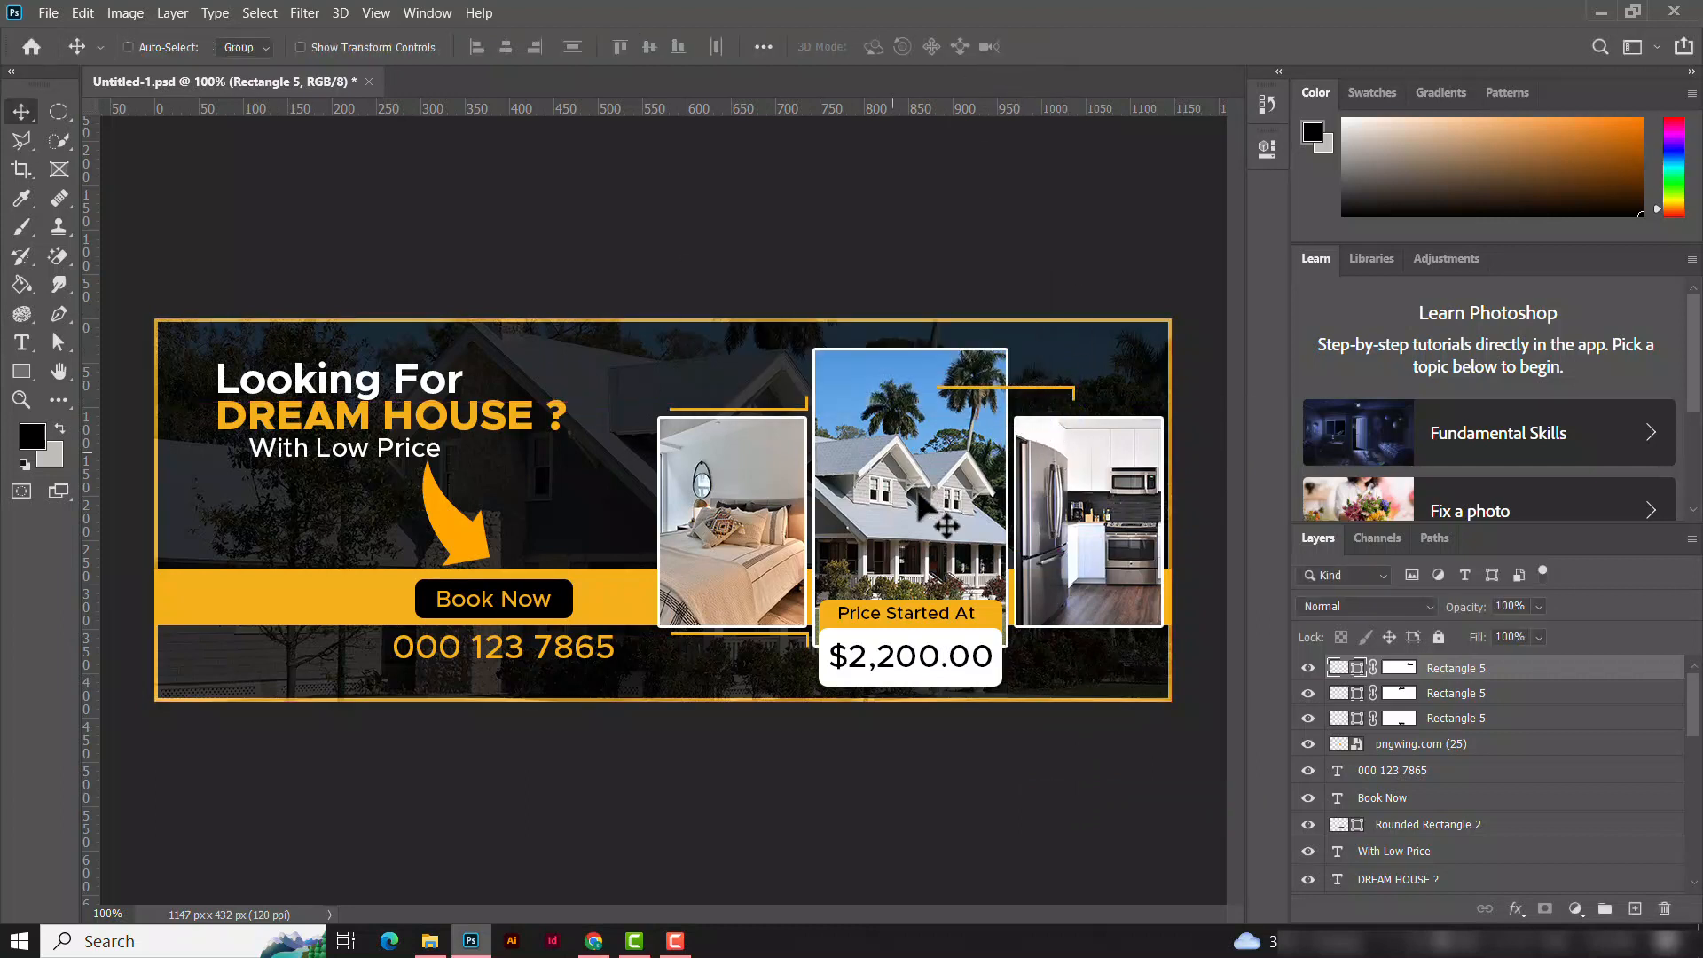
# Step: Flip the bracket copy near the kitchen photo horizontally and vertically together with its mask
pyautogui.hotkey('ctrl', 't')
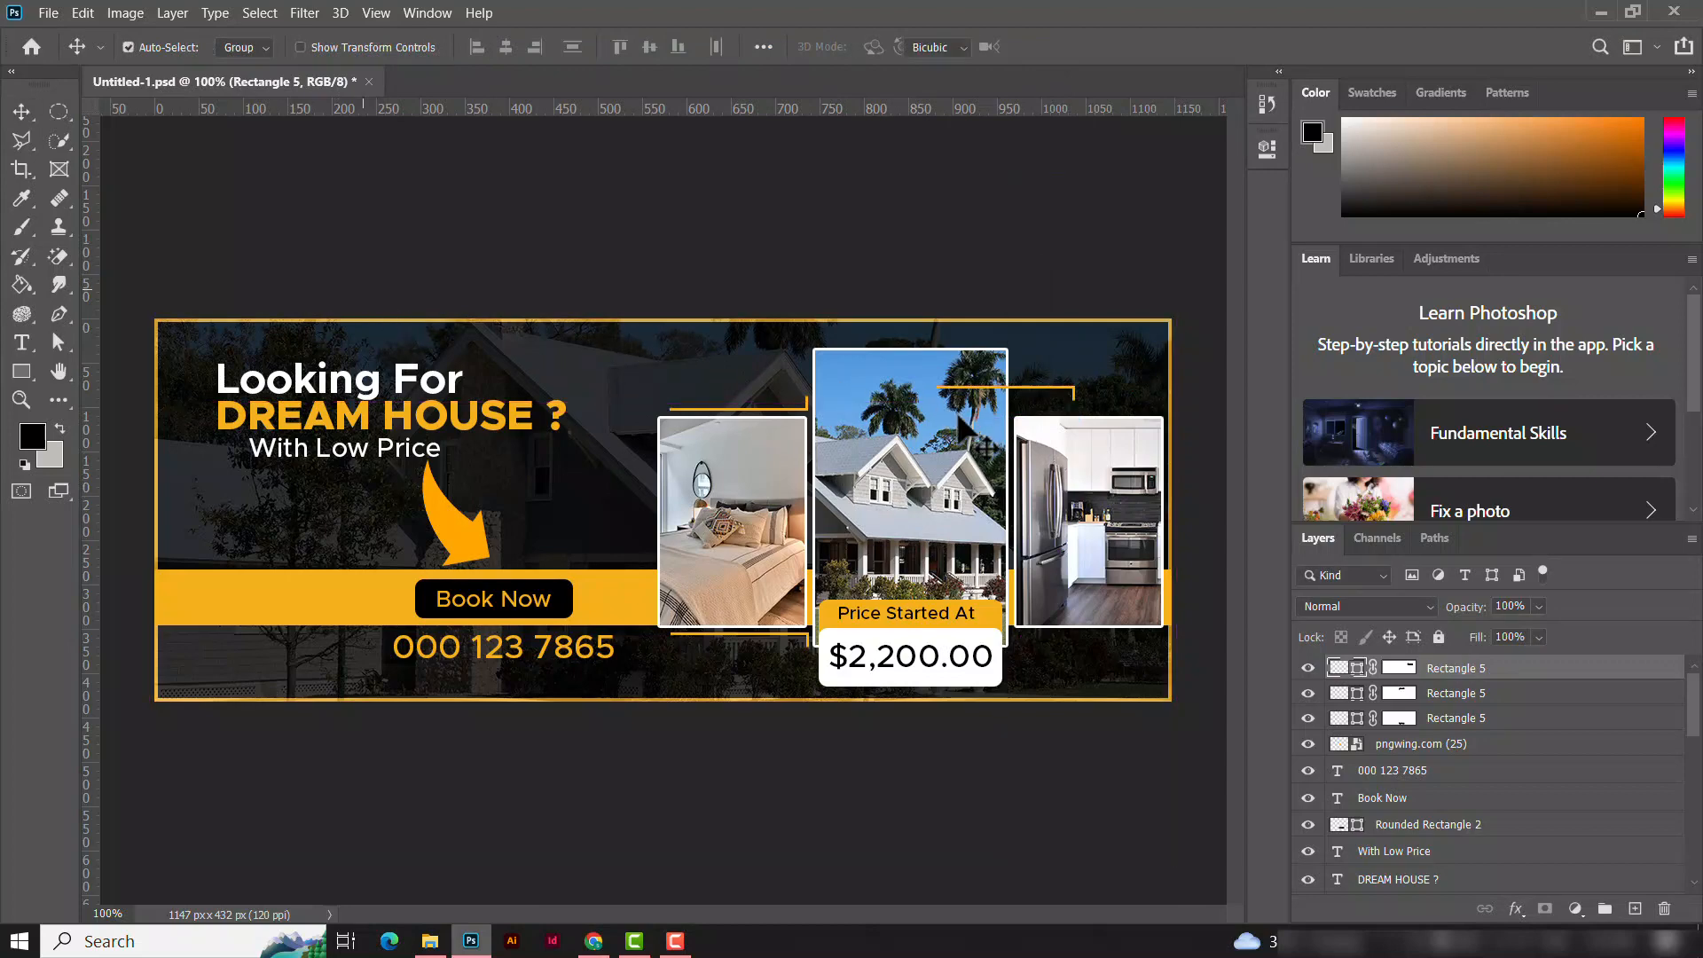
pyautogui.rightClick(995, 399)
pyautogui.click(1043, 768)
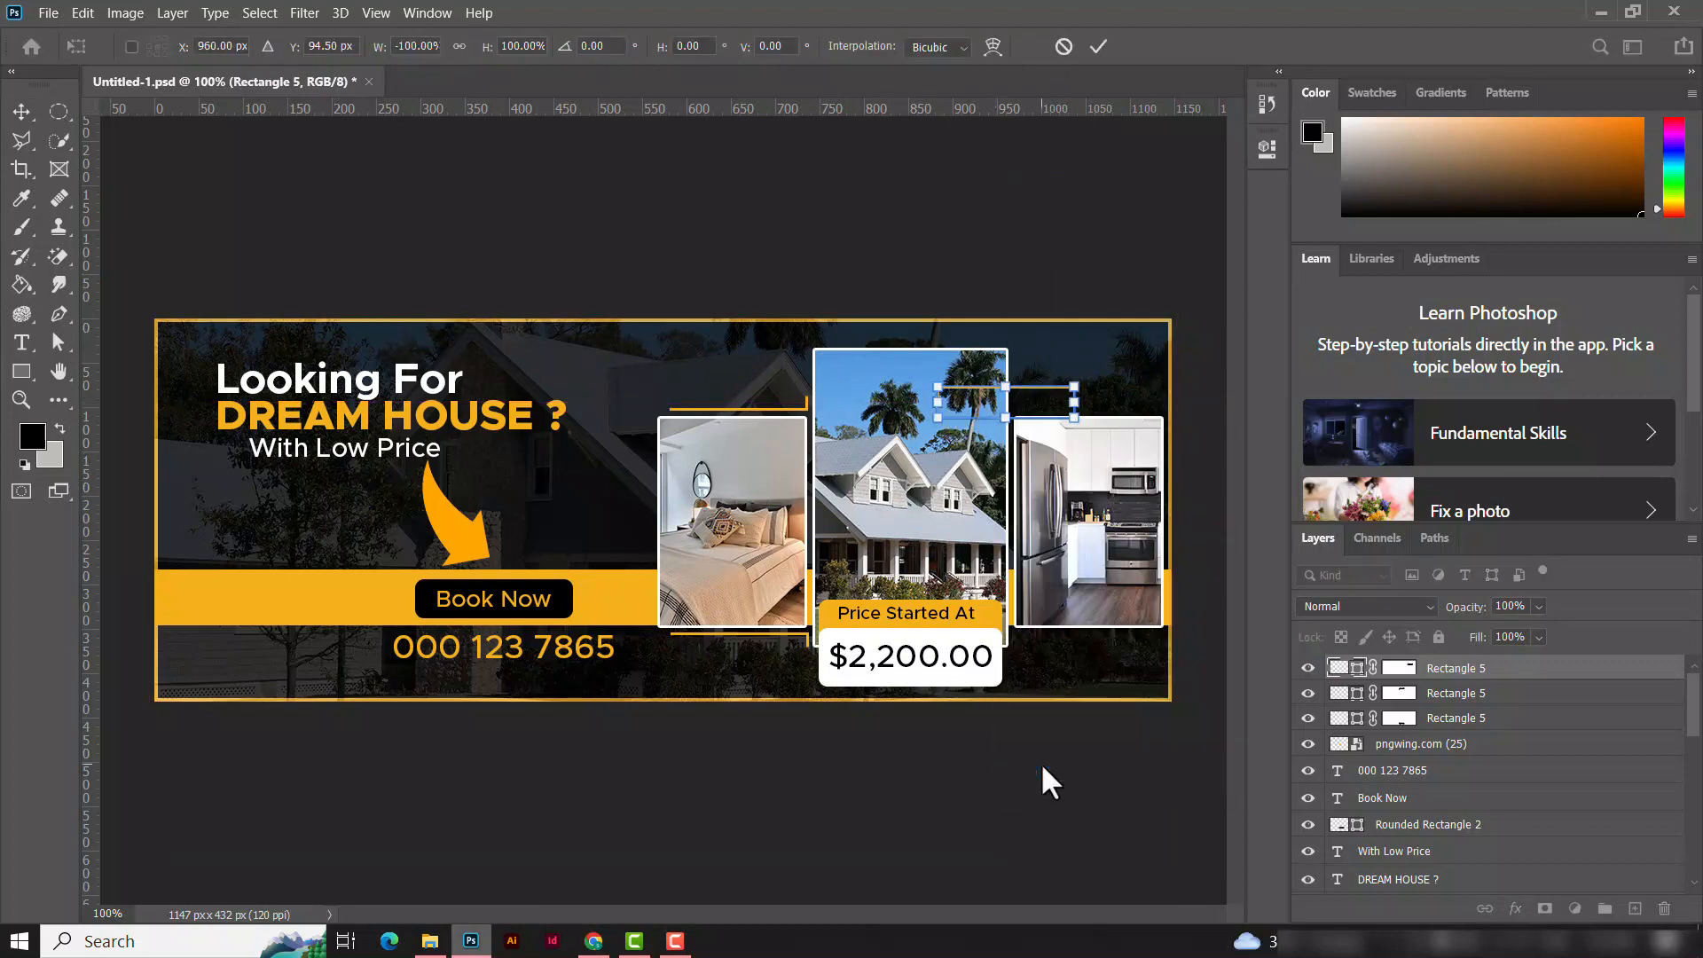
pyautogui.rightClick(1051, 764)
pyautogui.click(1072, 792)
pyautogui.click(1098, 46)
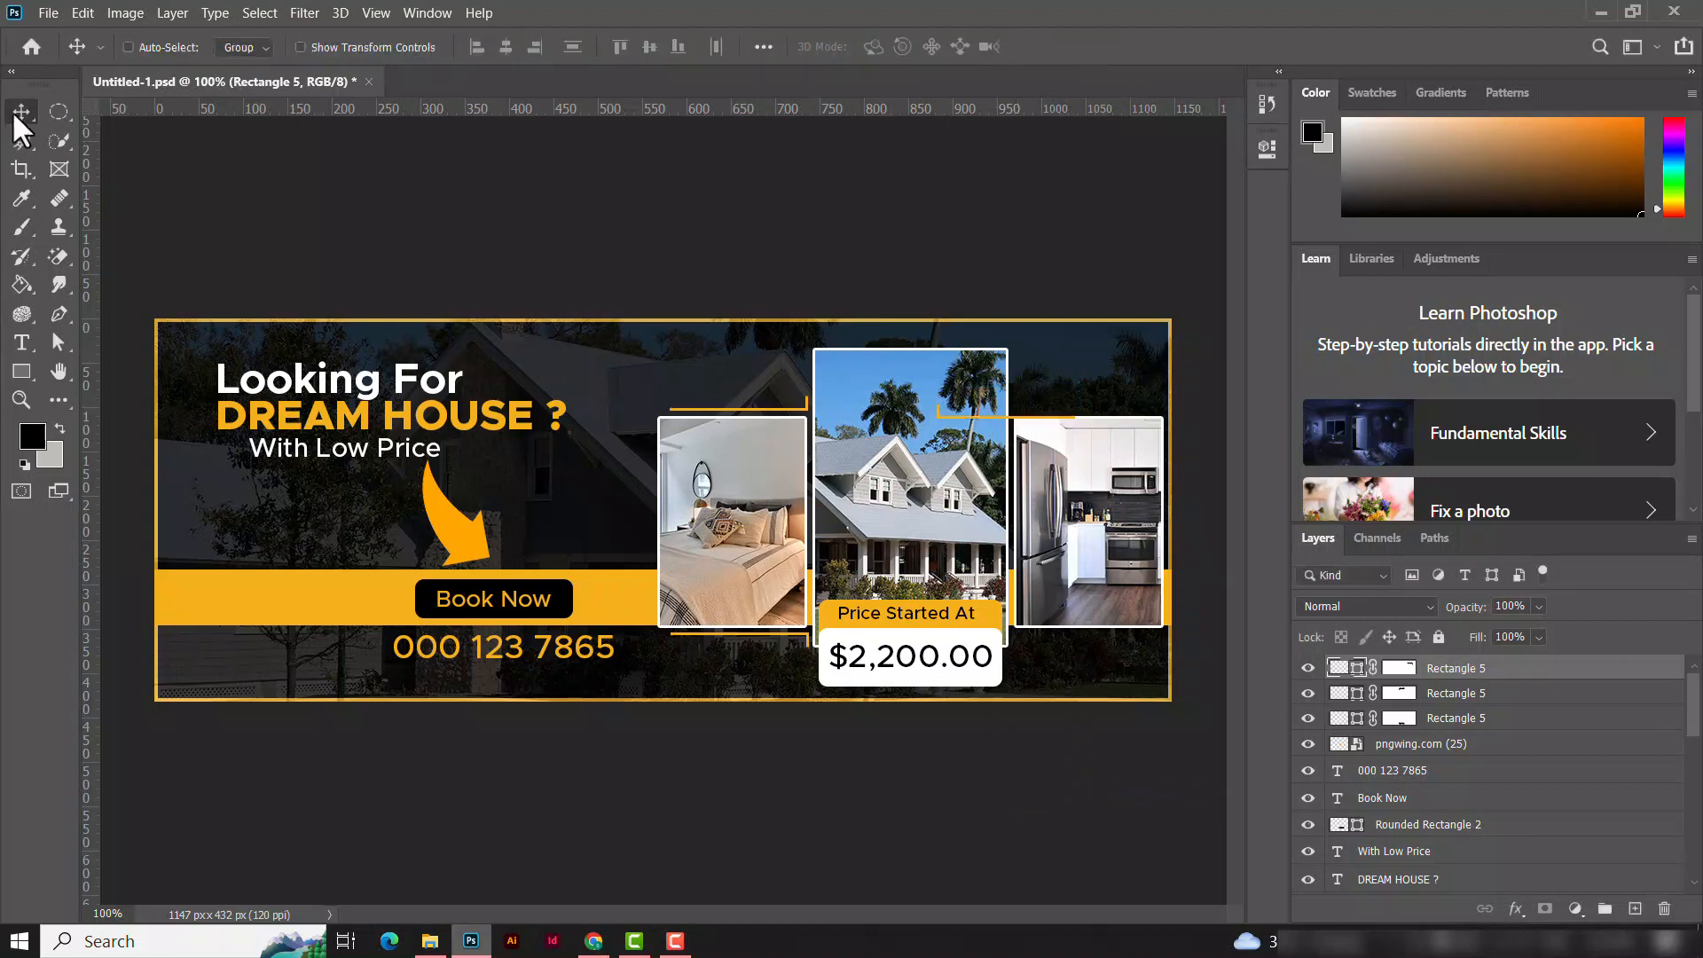
# Step: Nudge the flipped bracket line until it sits just above the kitchen photo, level with the one over the bedroom photo
pyautogui.press('Right')
pyautogui.press('Right')
pyautogui.press('Right')
pyautogui.press('Right')
pyautogui.press('Right')
pyautogui.press('Right')
pyautogui.press('Right')
pyautogui.press('Right')
pyautogui.press('Right')
pyautogui.press('Right')
pyautogui.press('Right')
pyautogui.press('Right')
pyautogui.press('Right')
pyautogui.press('Right')
pyautogui.press('Right')
pyautogui.press('Right')
pyautogui.press('Right')
pyautogui.press('Right')
pyautogui.press('Right')
pyautogui.press('Right')
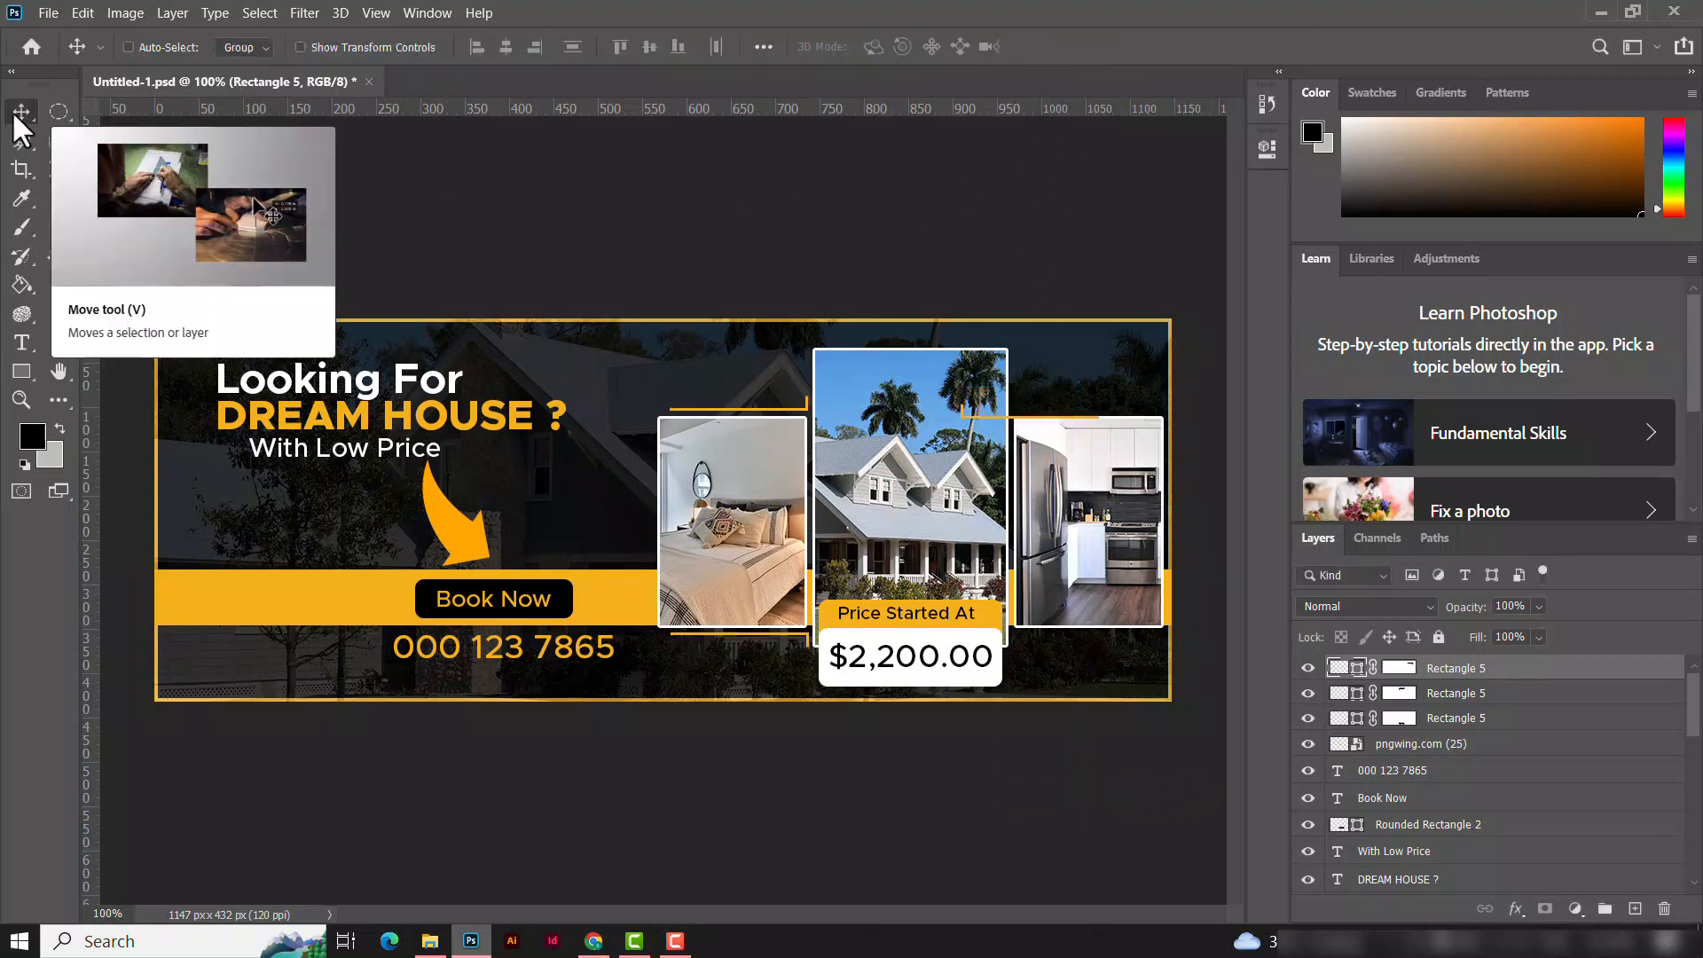
pyautogui.press('Right')
pyautogui.press('Right')
pyautogui.press('Right')
pyautogui.press('Right')
pyautogui.press('Right')
pyautogui.press('Right')
pyautogui.press('Right')
pyautogui.press('Right')
pyautogui.press('Right')
pyautogui.press('Right')
pyautogui.press('Right')
pyautogui.press('Right')
pyautogui.press('Right')
pyautogui.press('Right')
pyautogui.press('Right')
pyautogui.press('Right')
pyautogui.press('Right')
pyautogui.press('Right')
pyautogui.press('Right')
pyautogui.press('Right')
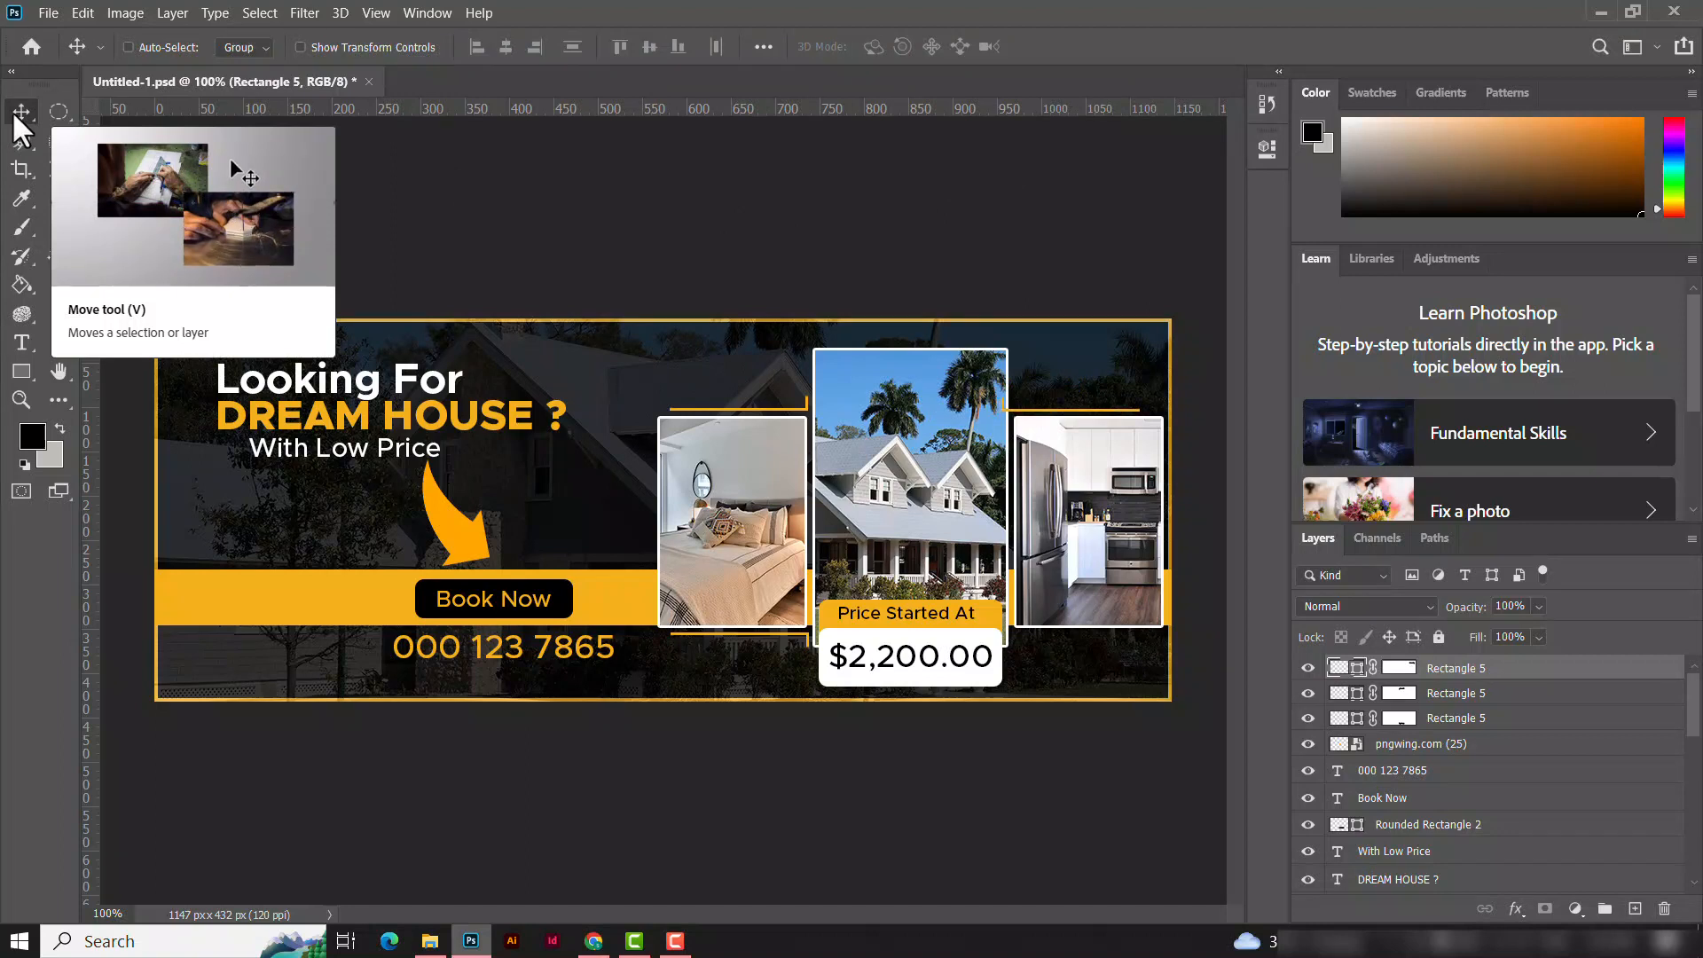
pyautogui.press('Right')
pyautogui.press('Right')
pyautogui.press('Right')
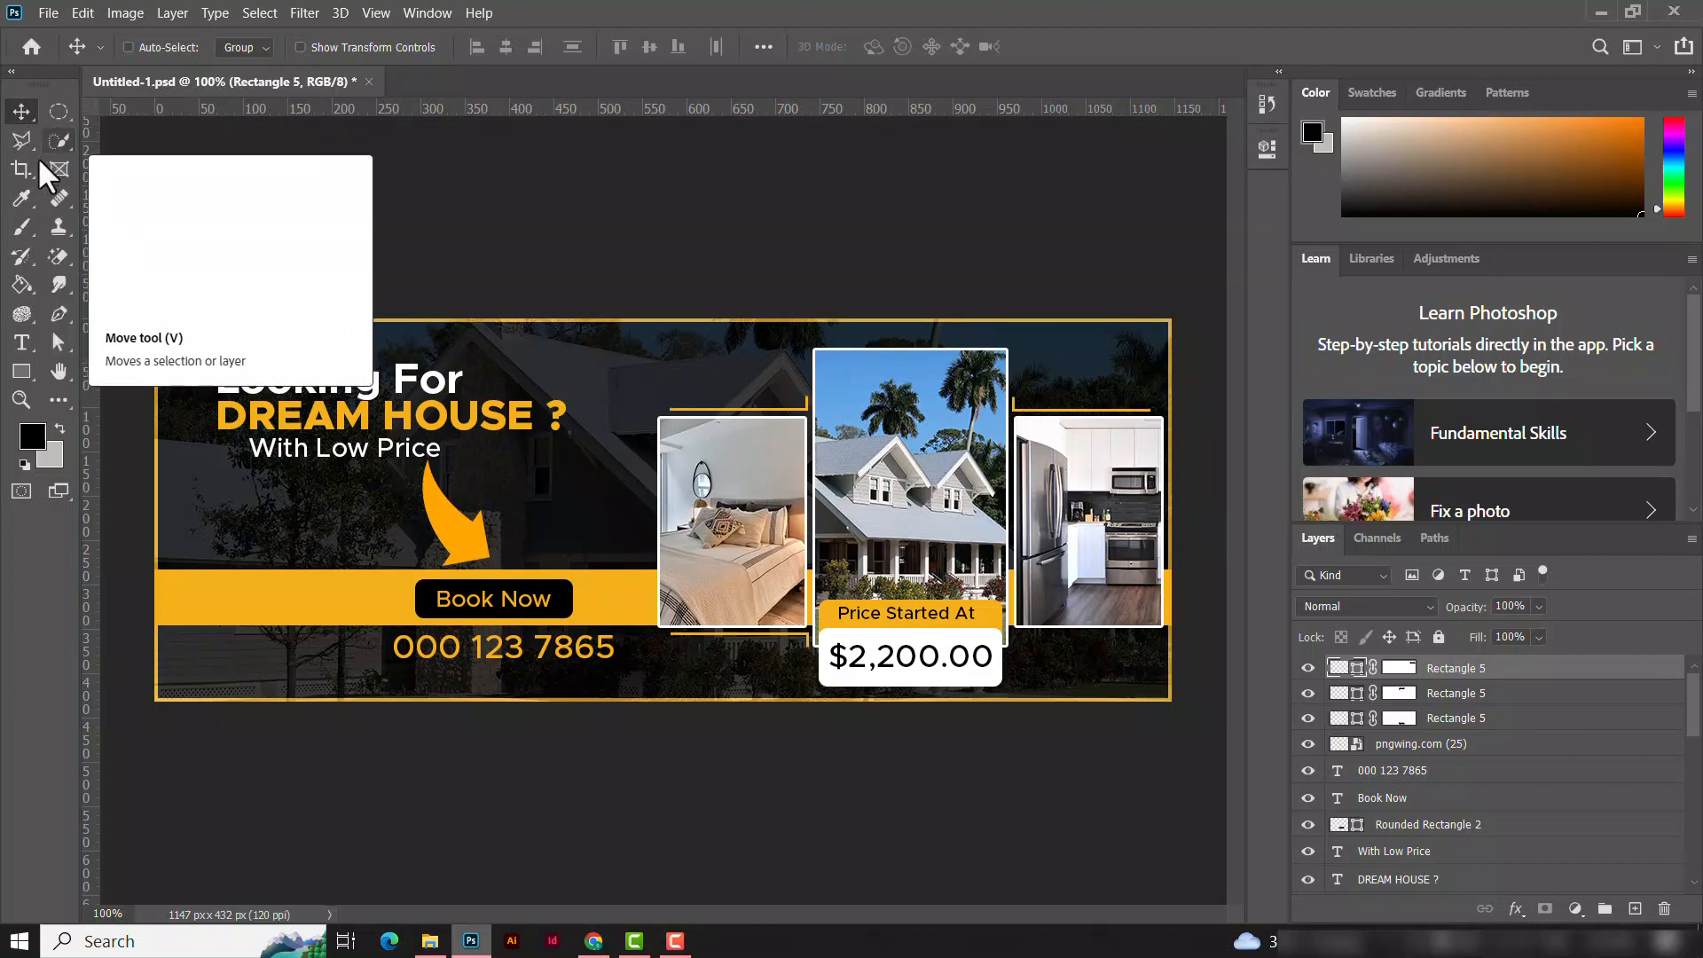
# Step: Paste another bracket line, flip it horizontally and vertically, and move it beneath the kitchen photo
pyautogui.hotkey('ctrl', 'v')
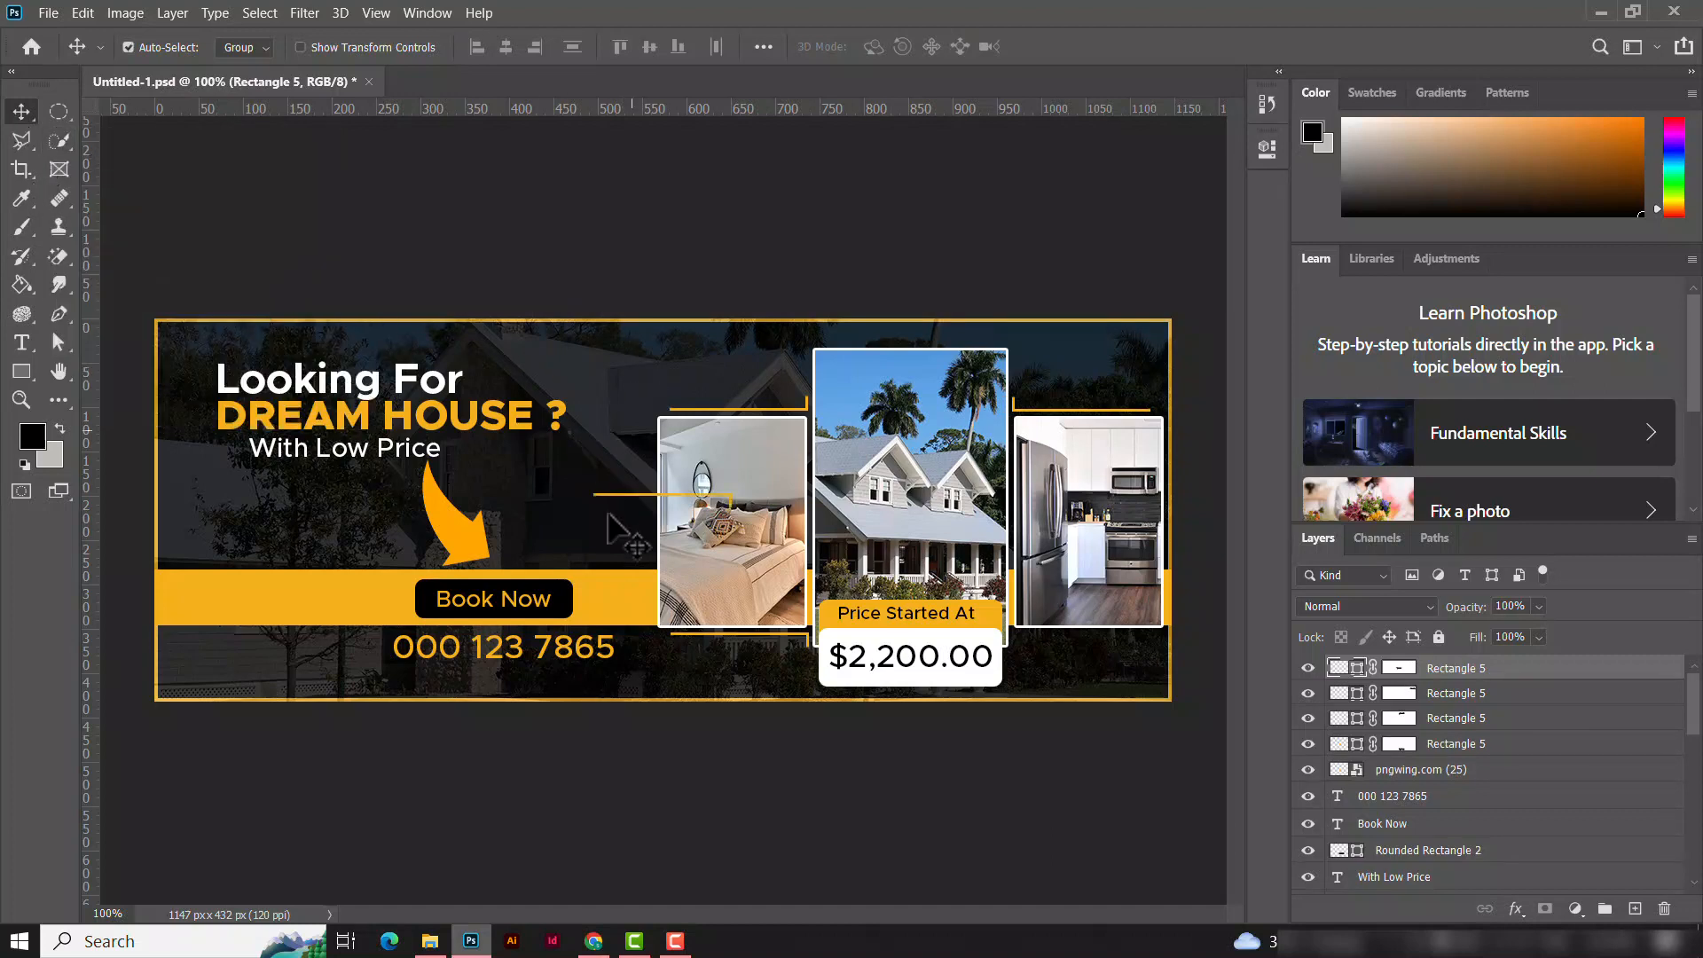
pyautogui.hotkey('ctrl', 't')
pyautogui.rightClick(668, 509)
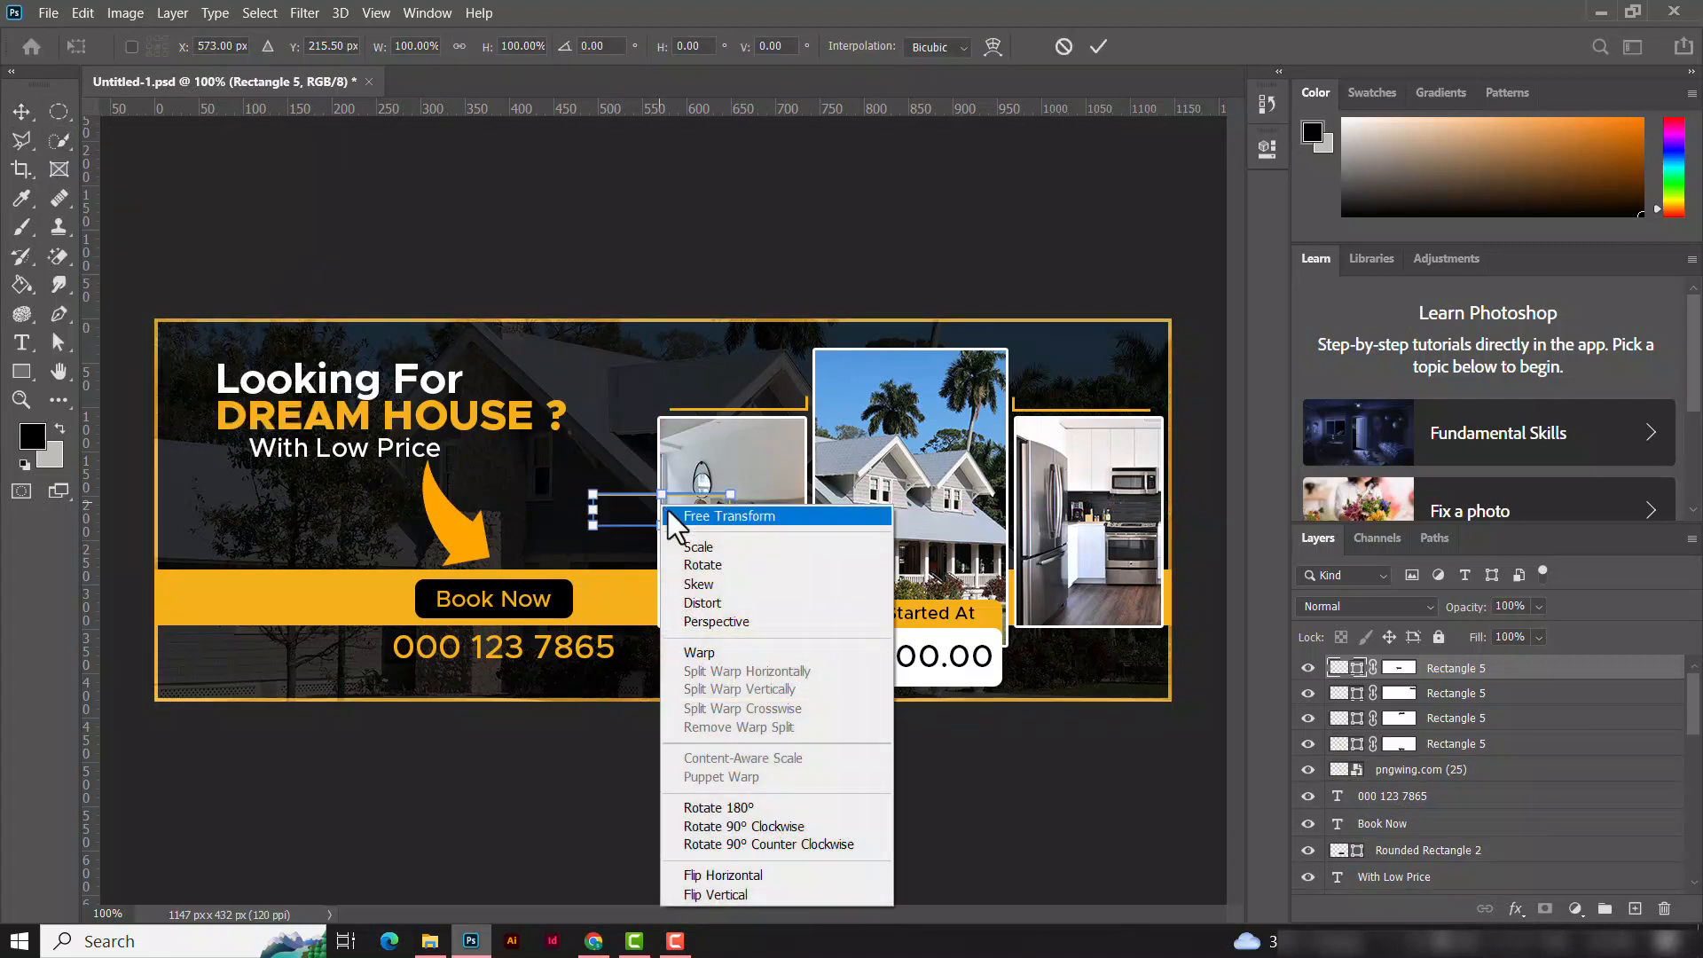
pyautogui.click(676, 876)
pyautogui.rightClick(662, 509)
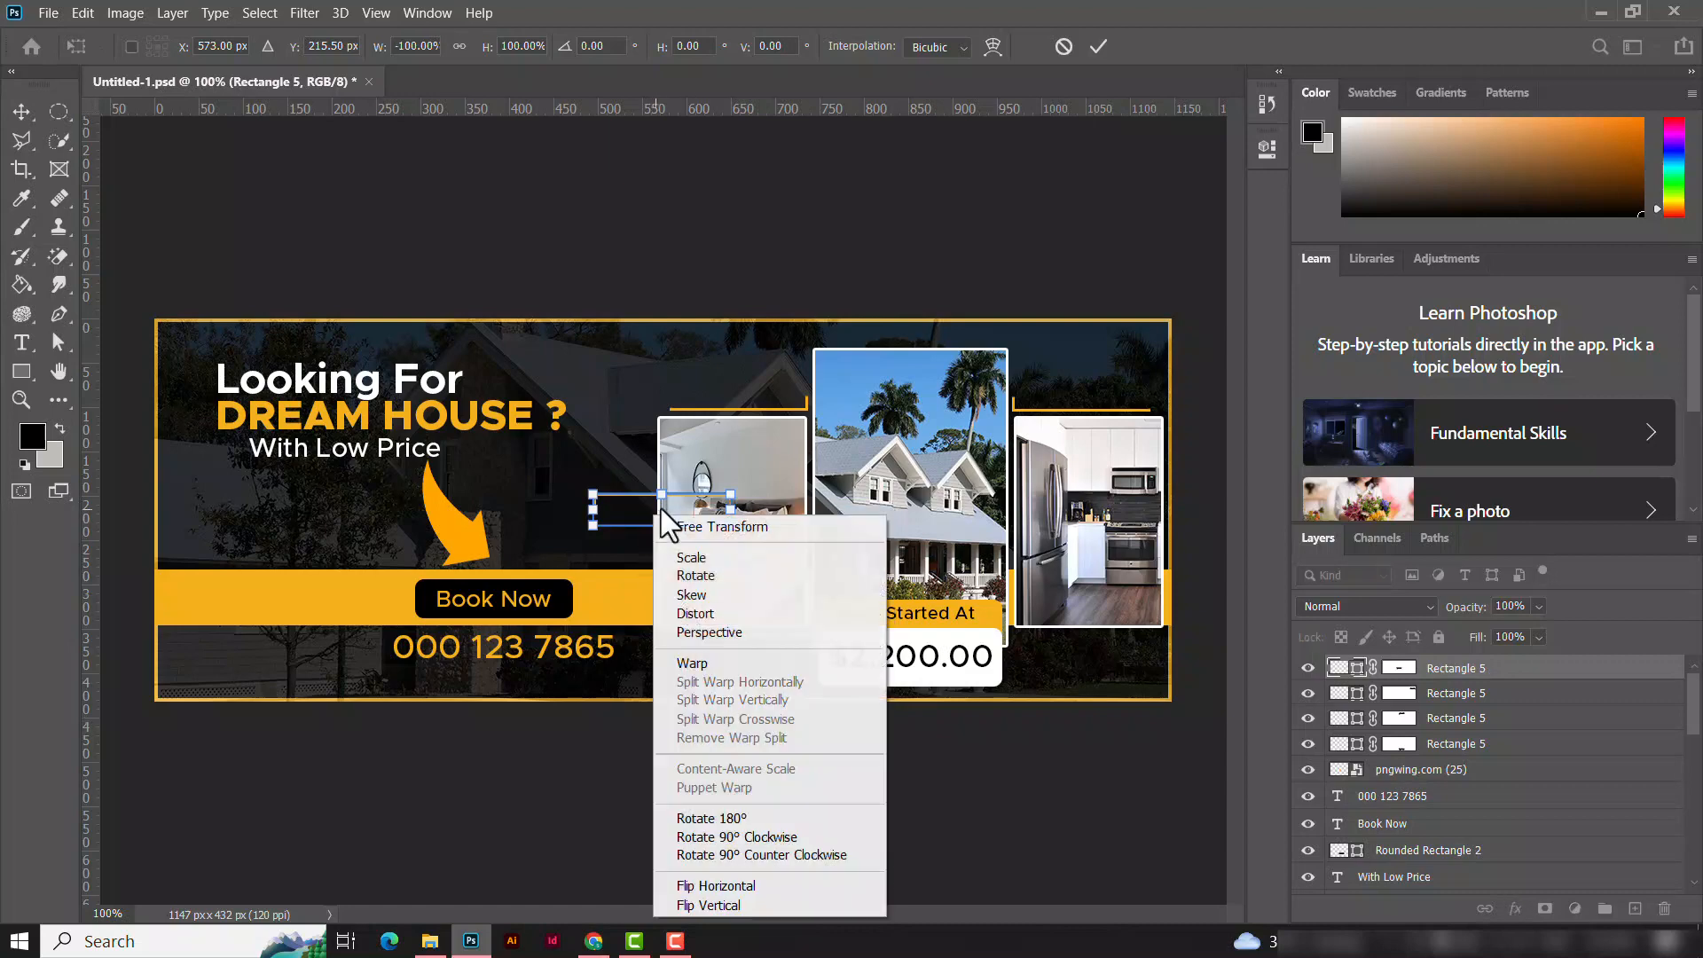
pyautogui.click(749, 903)
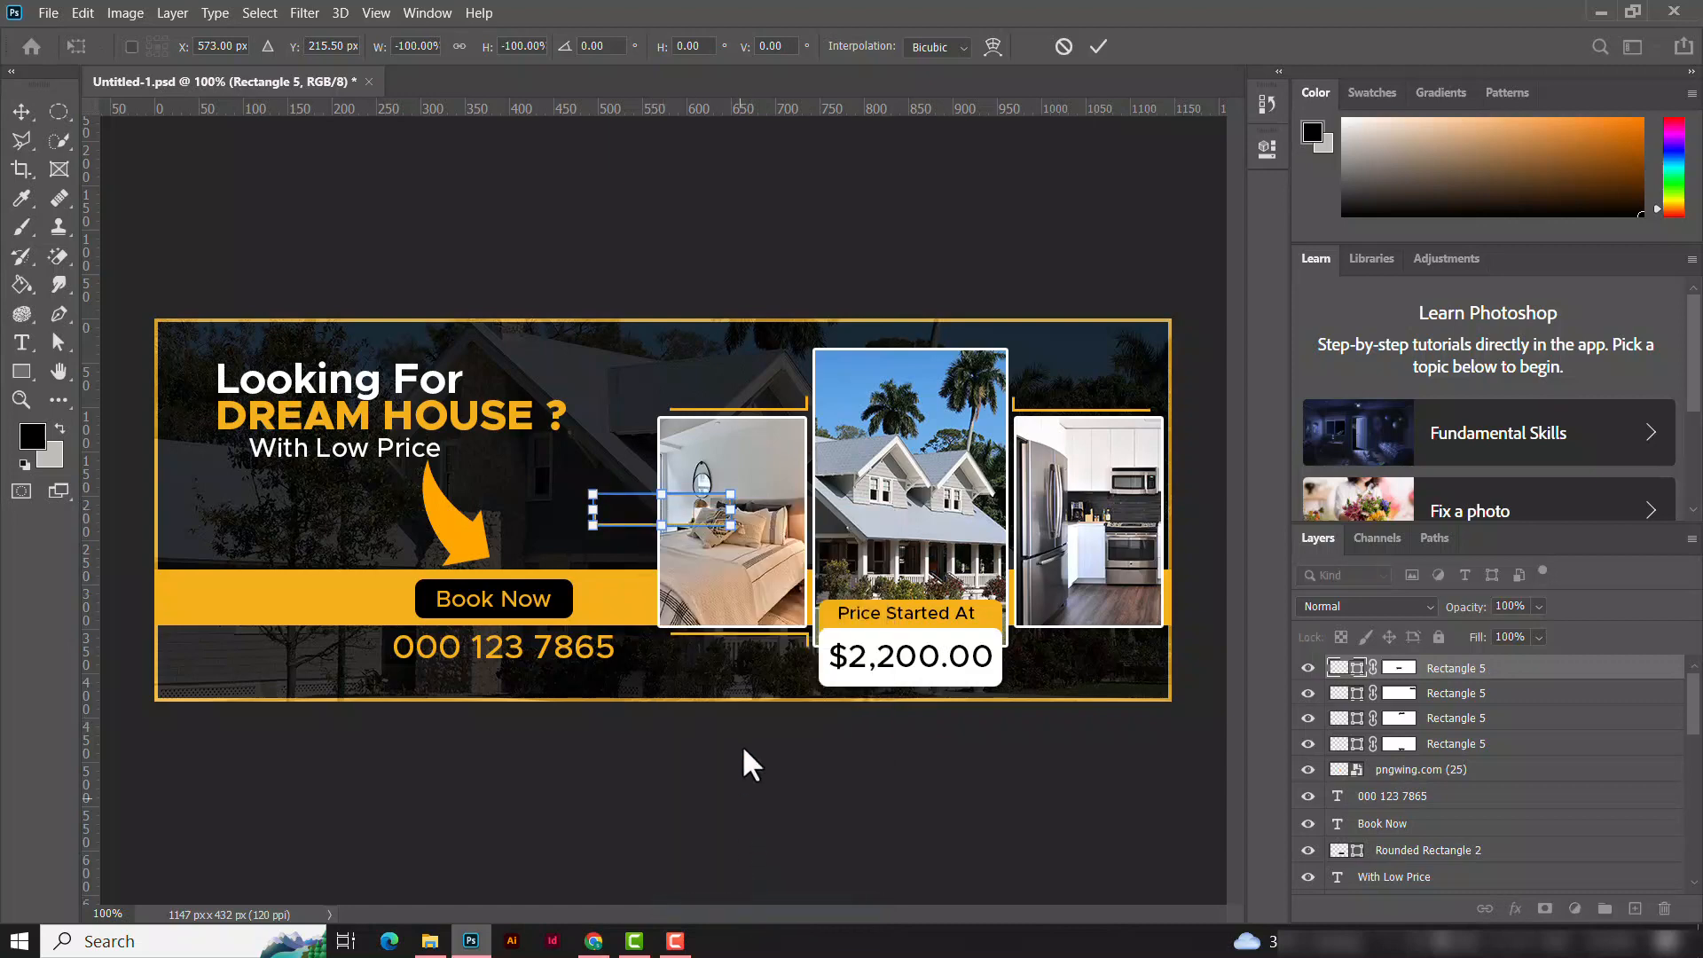
pyautogui.click(1100, 46)
pyautogui.moveTo(779, 530); pyautogui.dragTo(1130, 641)
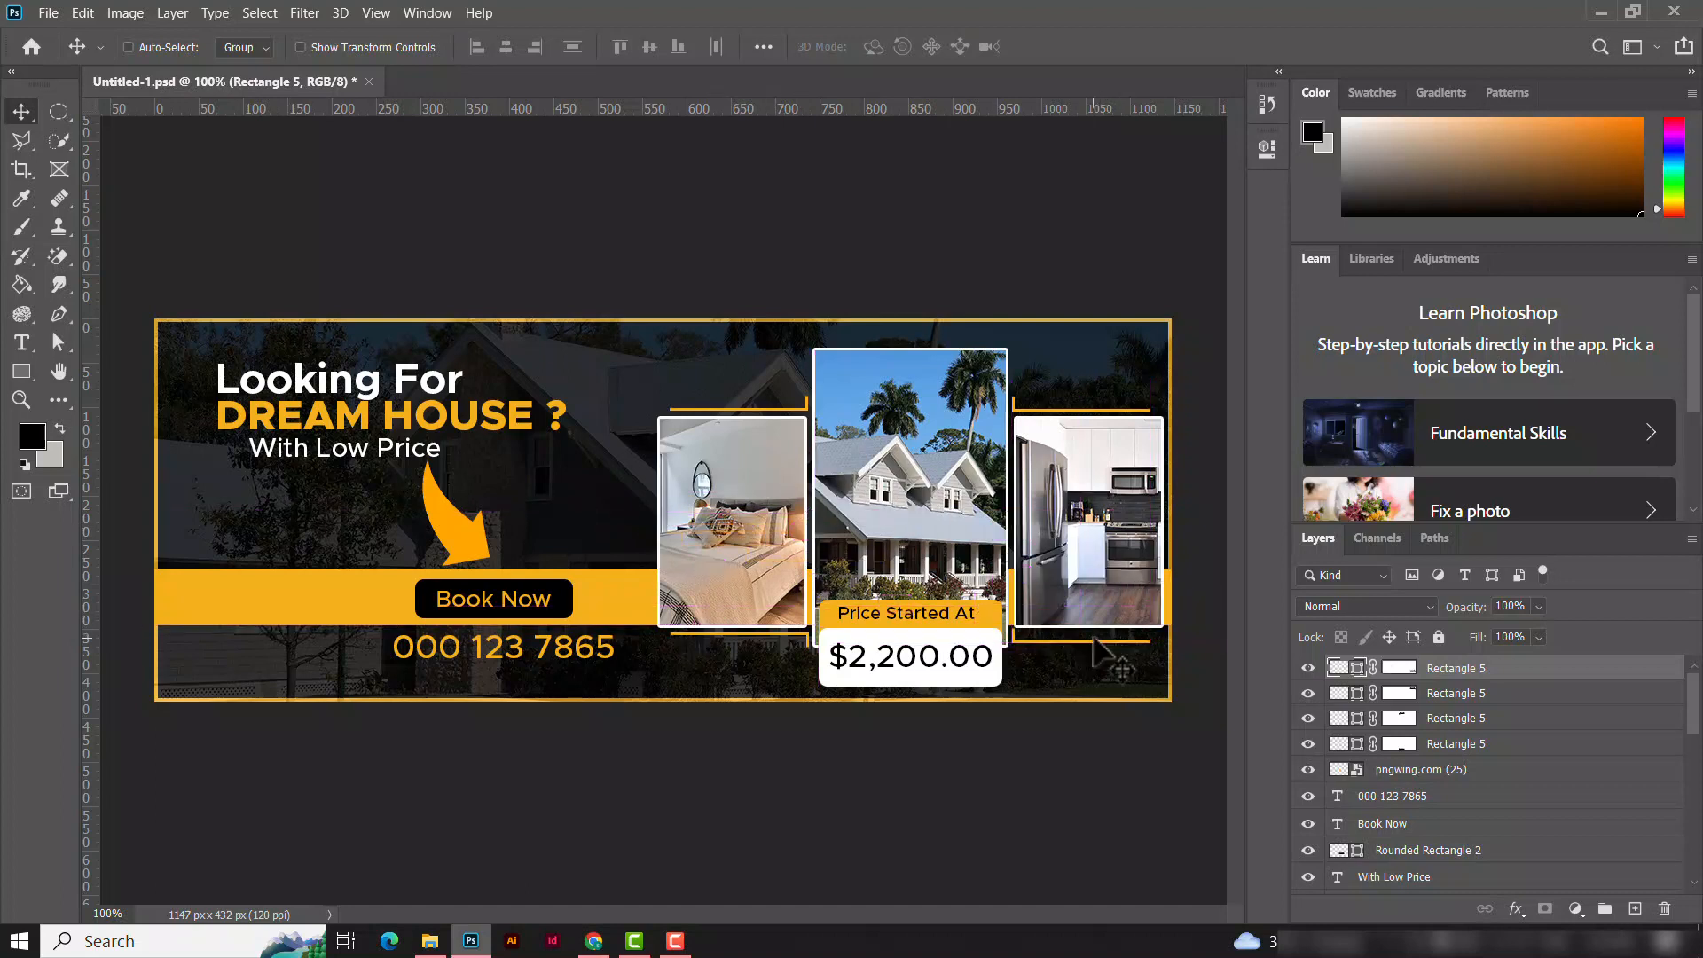
# Step: Flip the bracket line under the kitchen photo vertically so its tick points down
pyautogui.hotkey('ctrl', 't')
pyautogui.rightClick(1040, 631)
pyautogui.click(1088, 596)
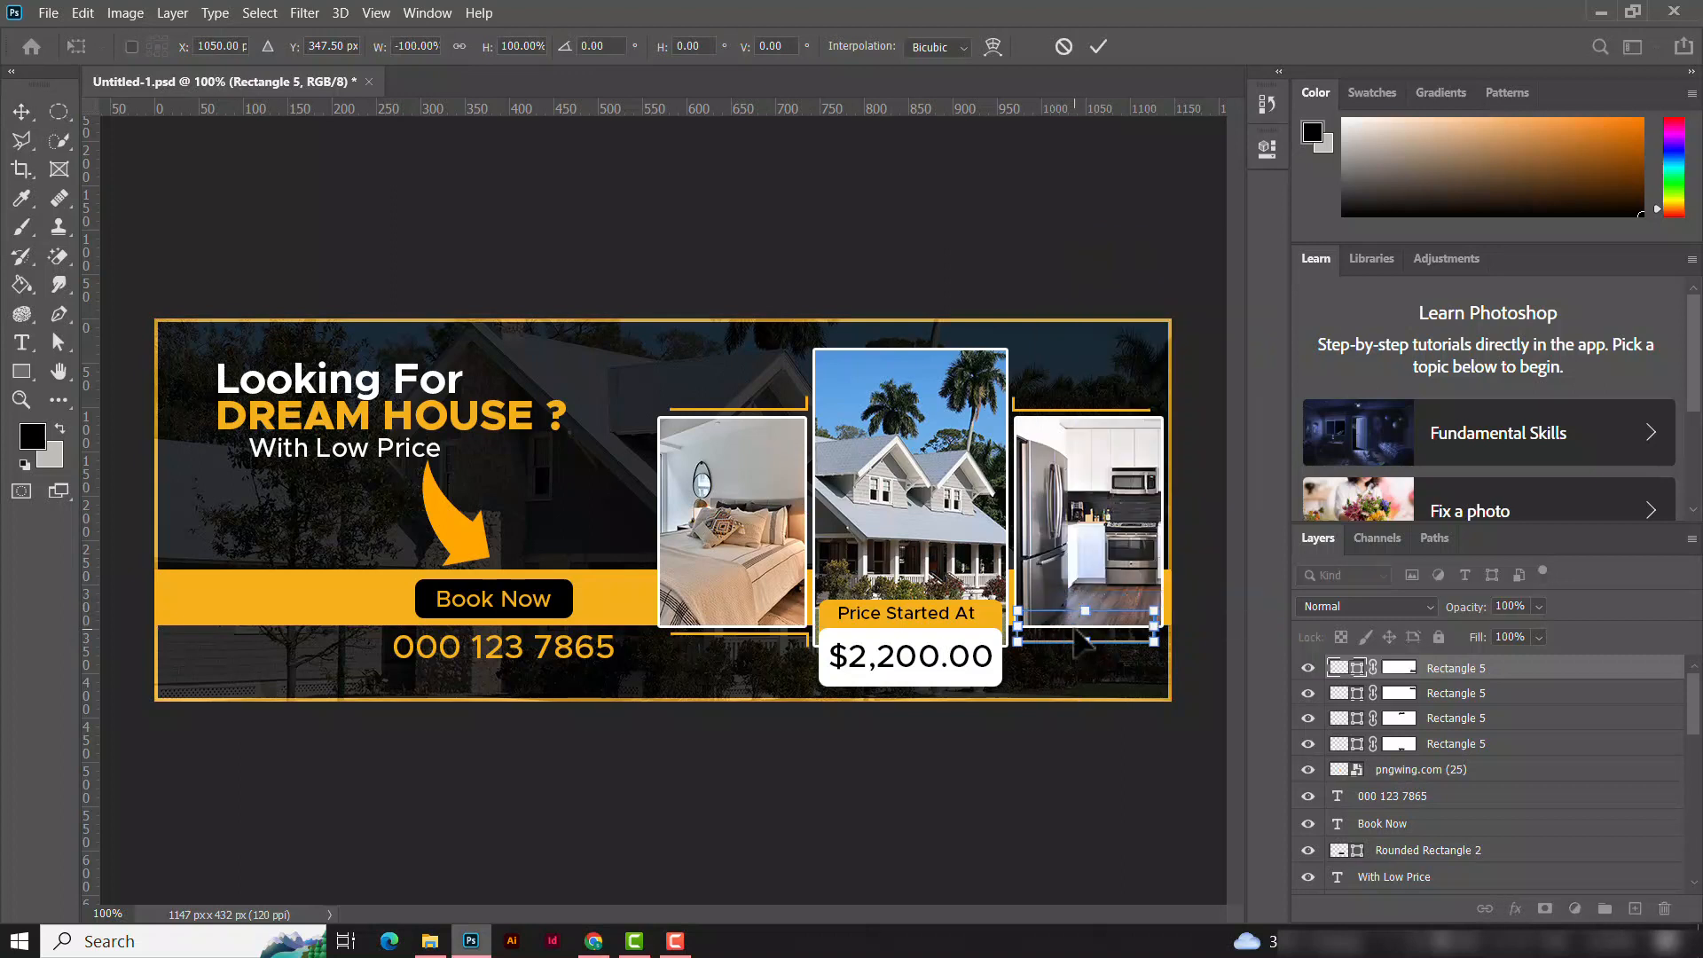
pyautogui.rightClick(1073, 637)
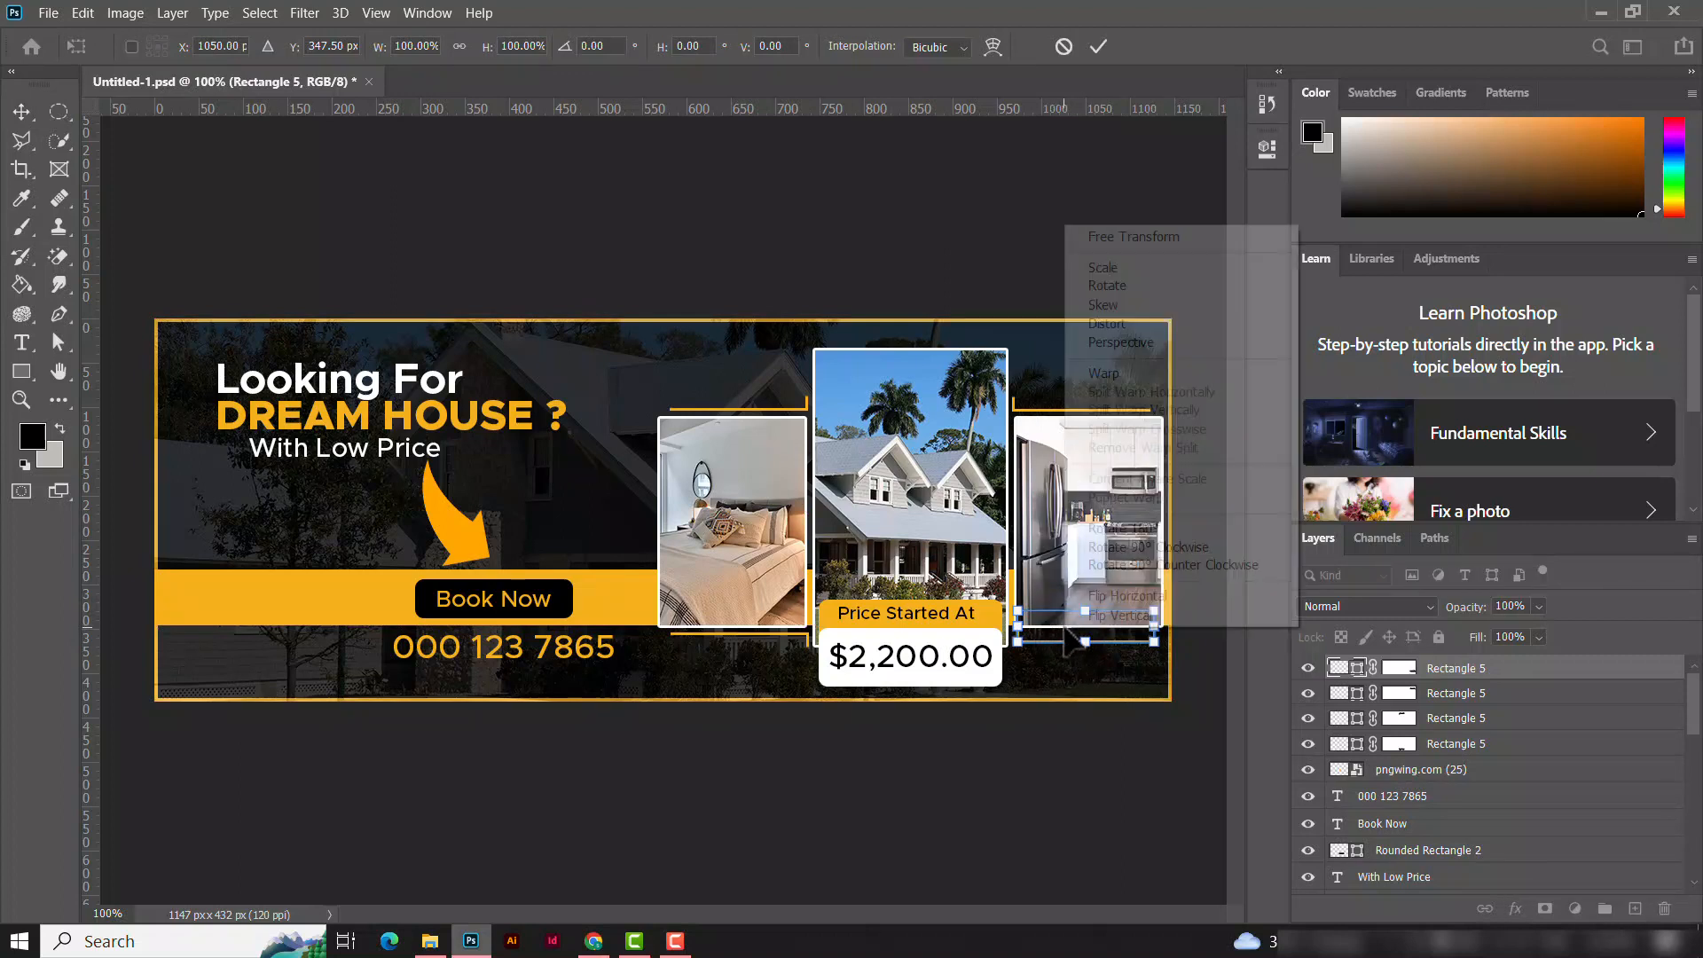
pyautogui.click(1109, 610)
pyautogui.press('Return')
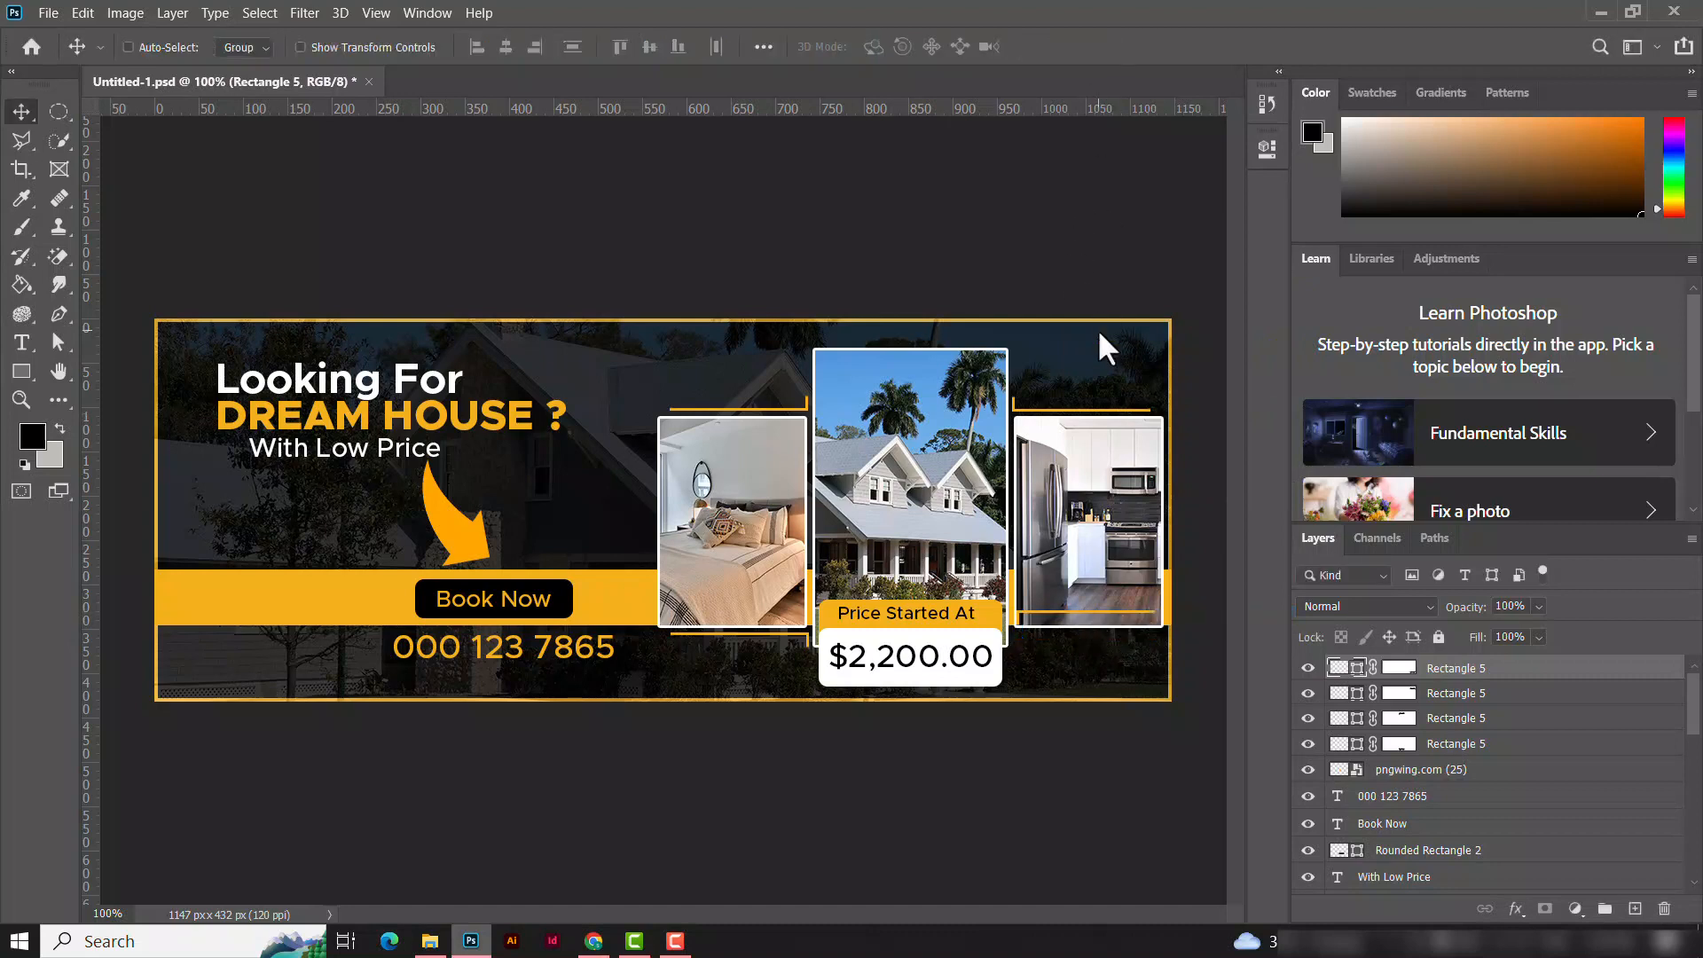
# Step: Nudge the flipped bracket line down to just below the kitchen photo, level with the one under the bedroom photo
pyautogui.press('Down')
pyautogui.press('Down')
pyautogui.press('Down')
pyautogui.press('Down')
pyautogui.press('Down')
pyautogui.press('Down')
pyautogui.press('Down')
pyautogui.press('Down')
pyautogui.press('Down')
pyautogui.press('Down')
pyautogui.press('Down')
pyautogui.press('Down')
pyautogui.press('Down')
pyautogui.press('Down')
pyautogui.press('Down')
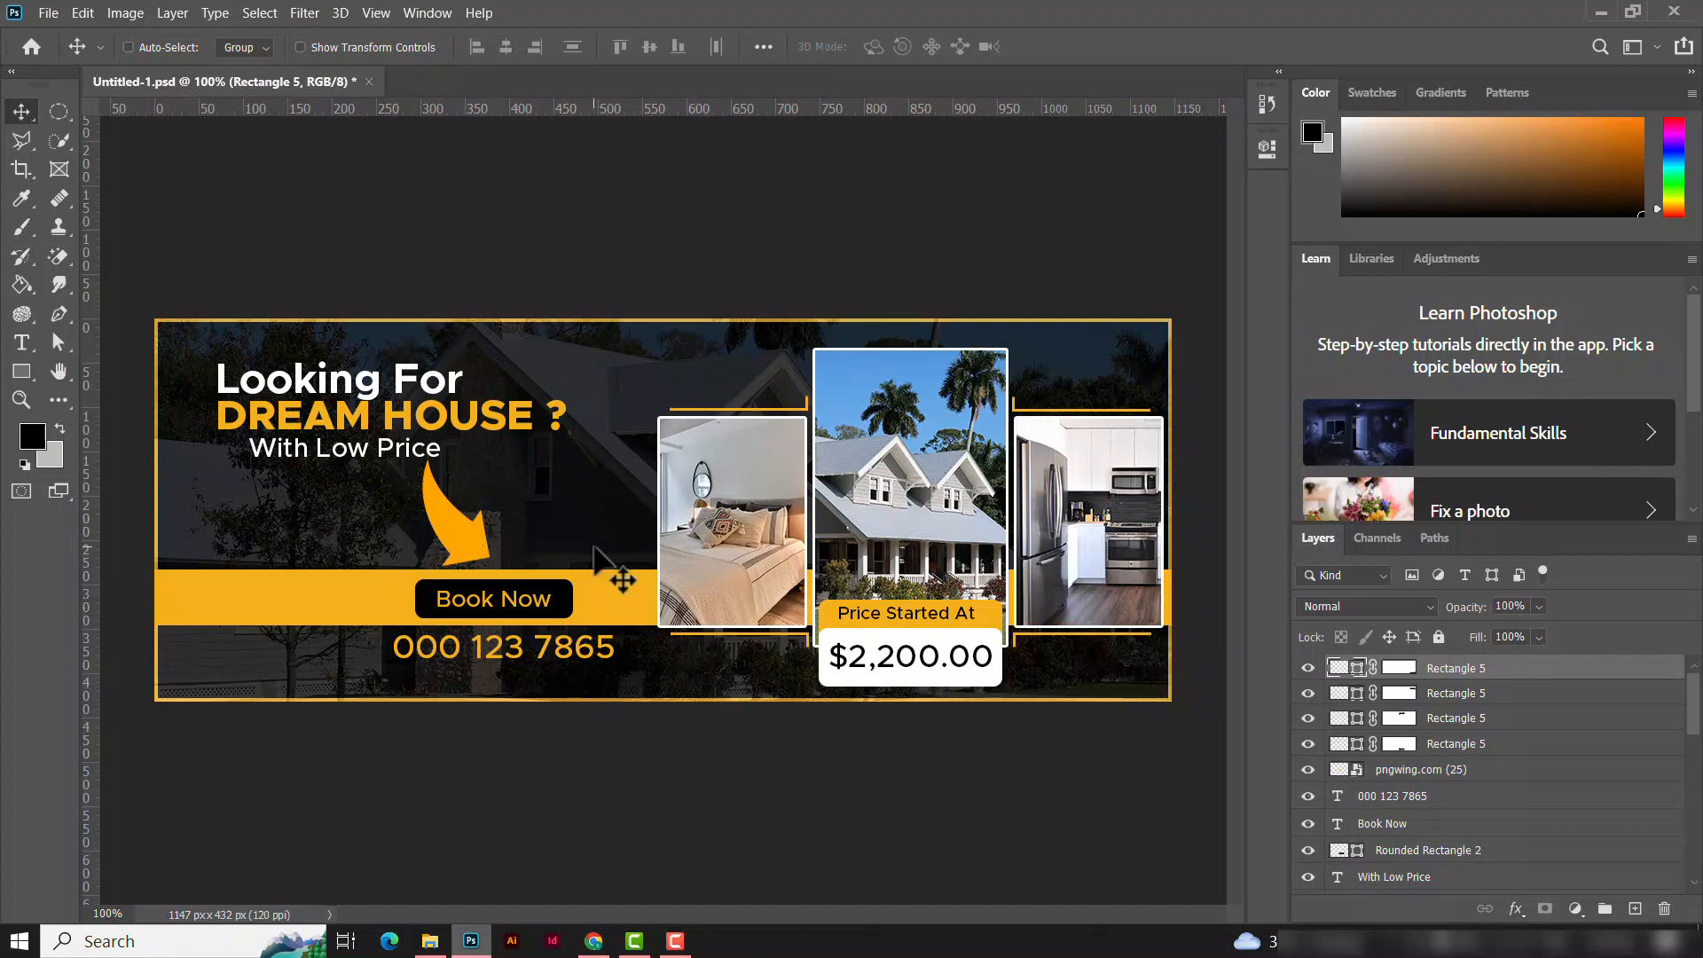
# Step: Examine the finished banner's details at 200% magnification
pyautogui.hotkey('ctrl', '+')
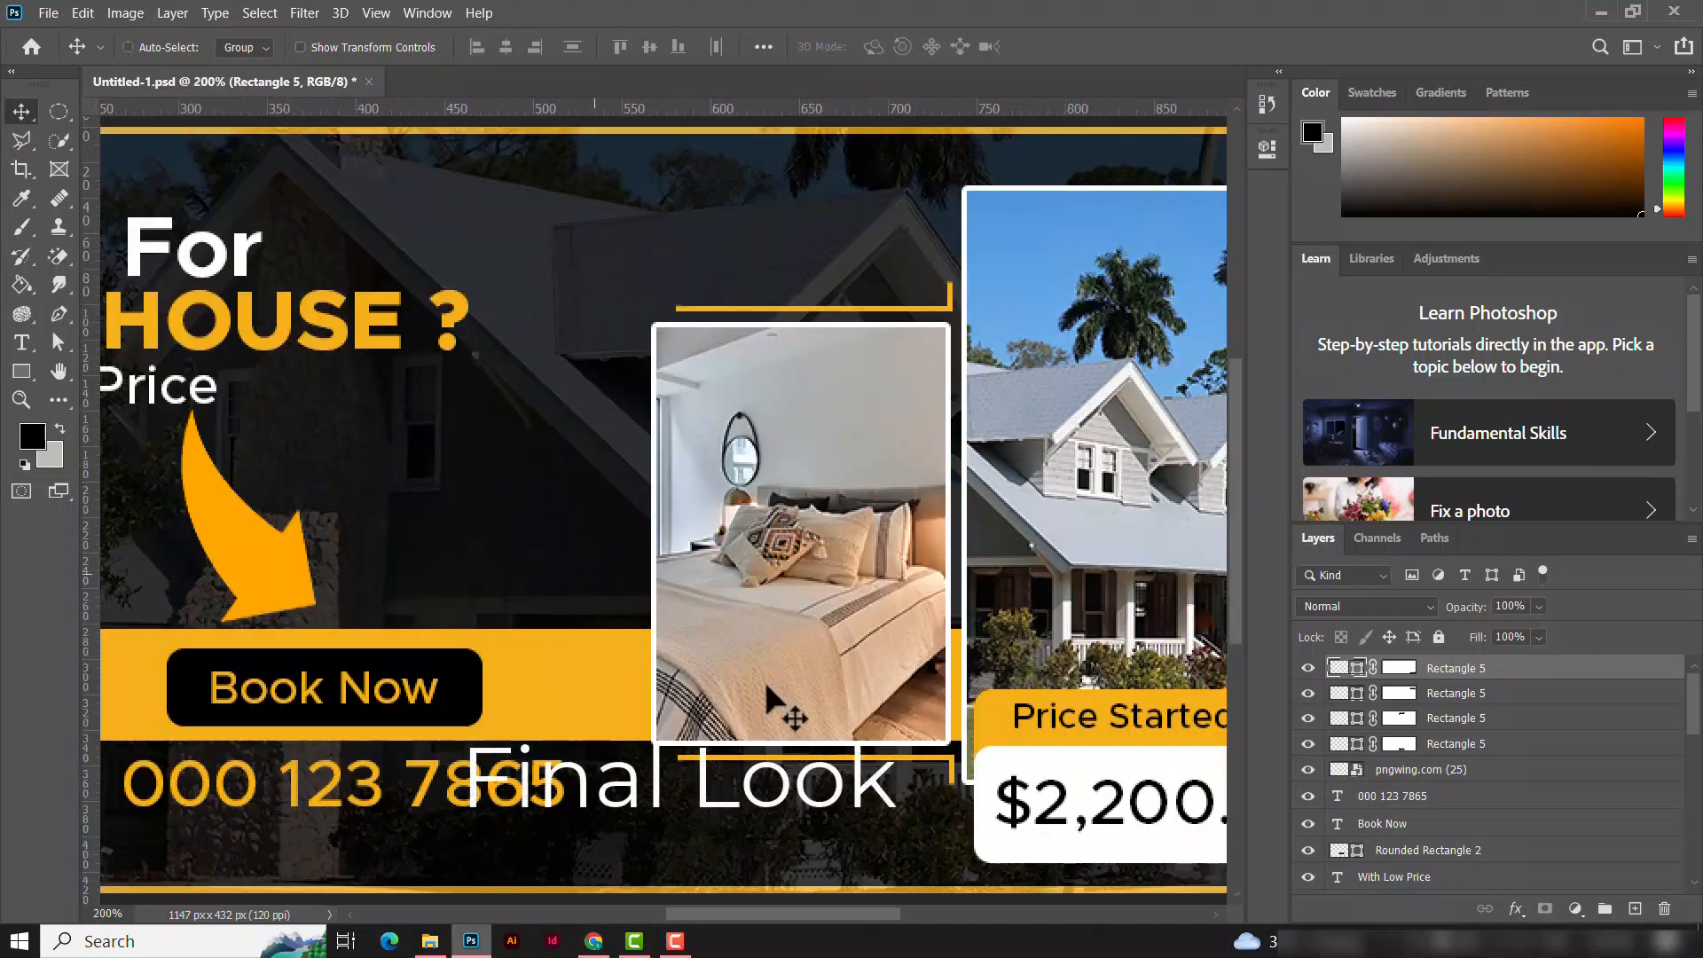
pyautogui.moveTo(758, 606)
pyautogui.mouseDown()
pyautogui.moveTo(337, 612)
pyautogui.moveTo(1003, 621)
pyautogui.moveTo(758, 633)
pyautogui.mouseUp()
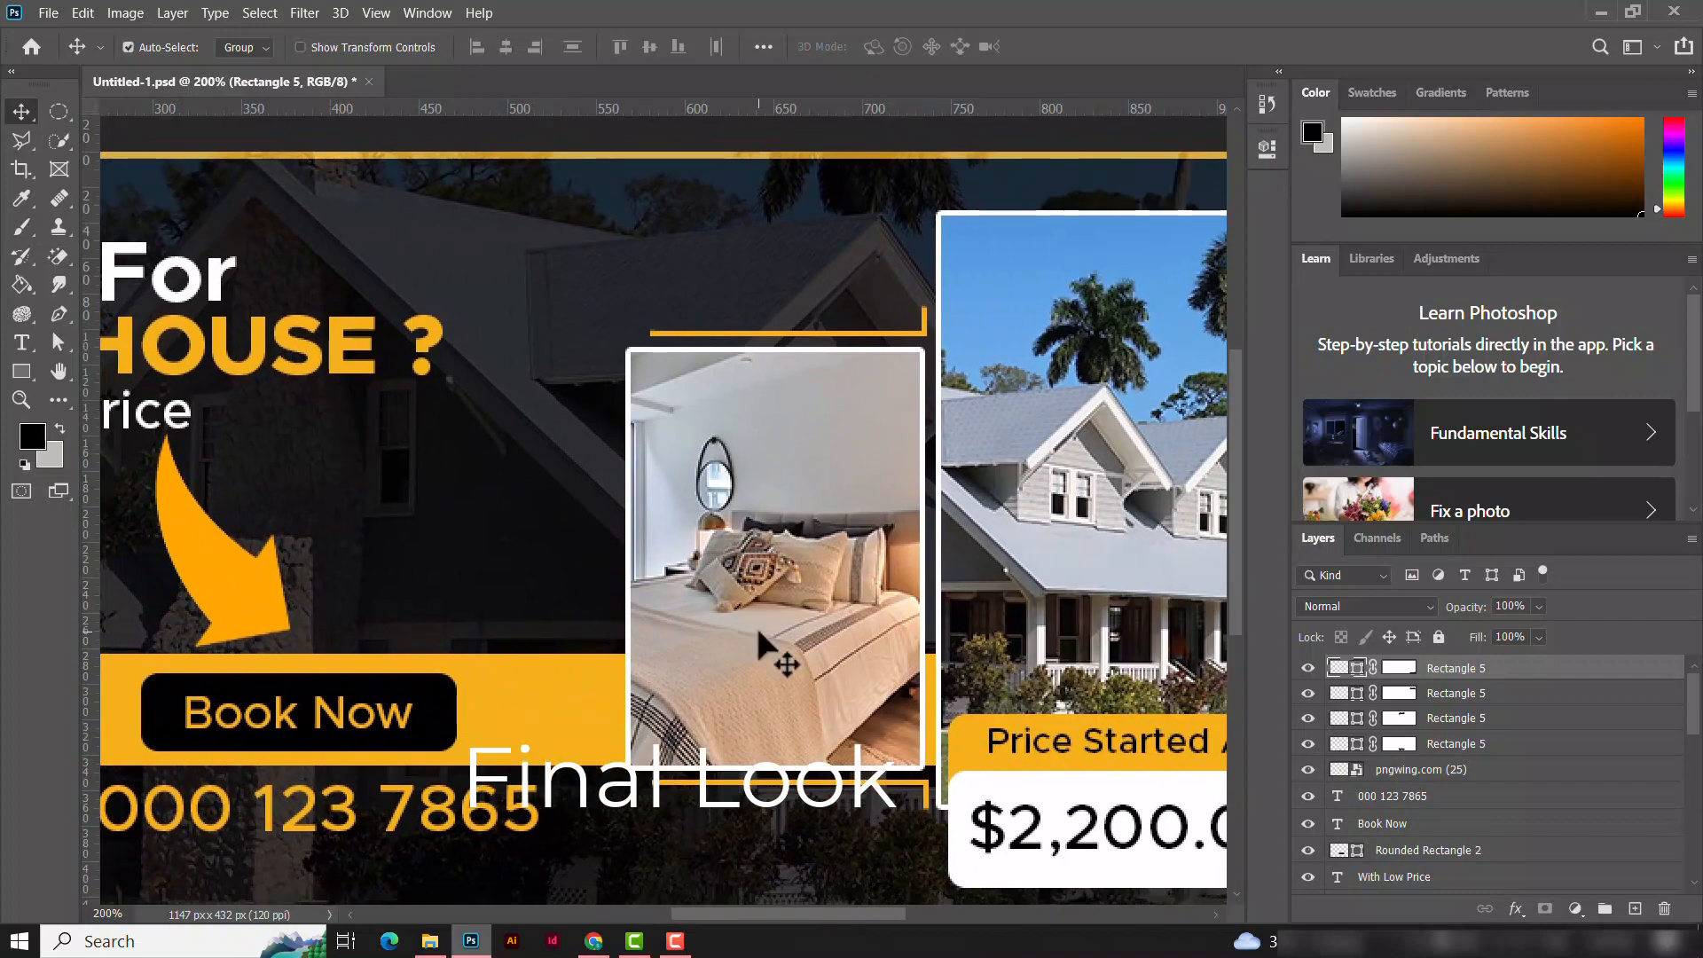